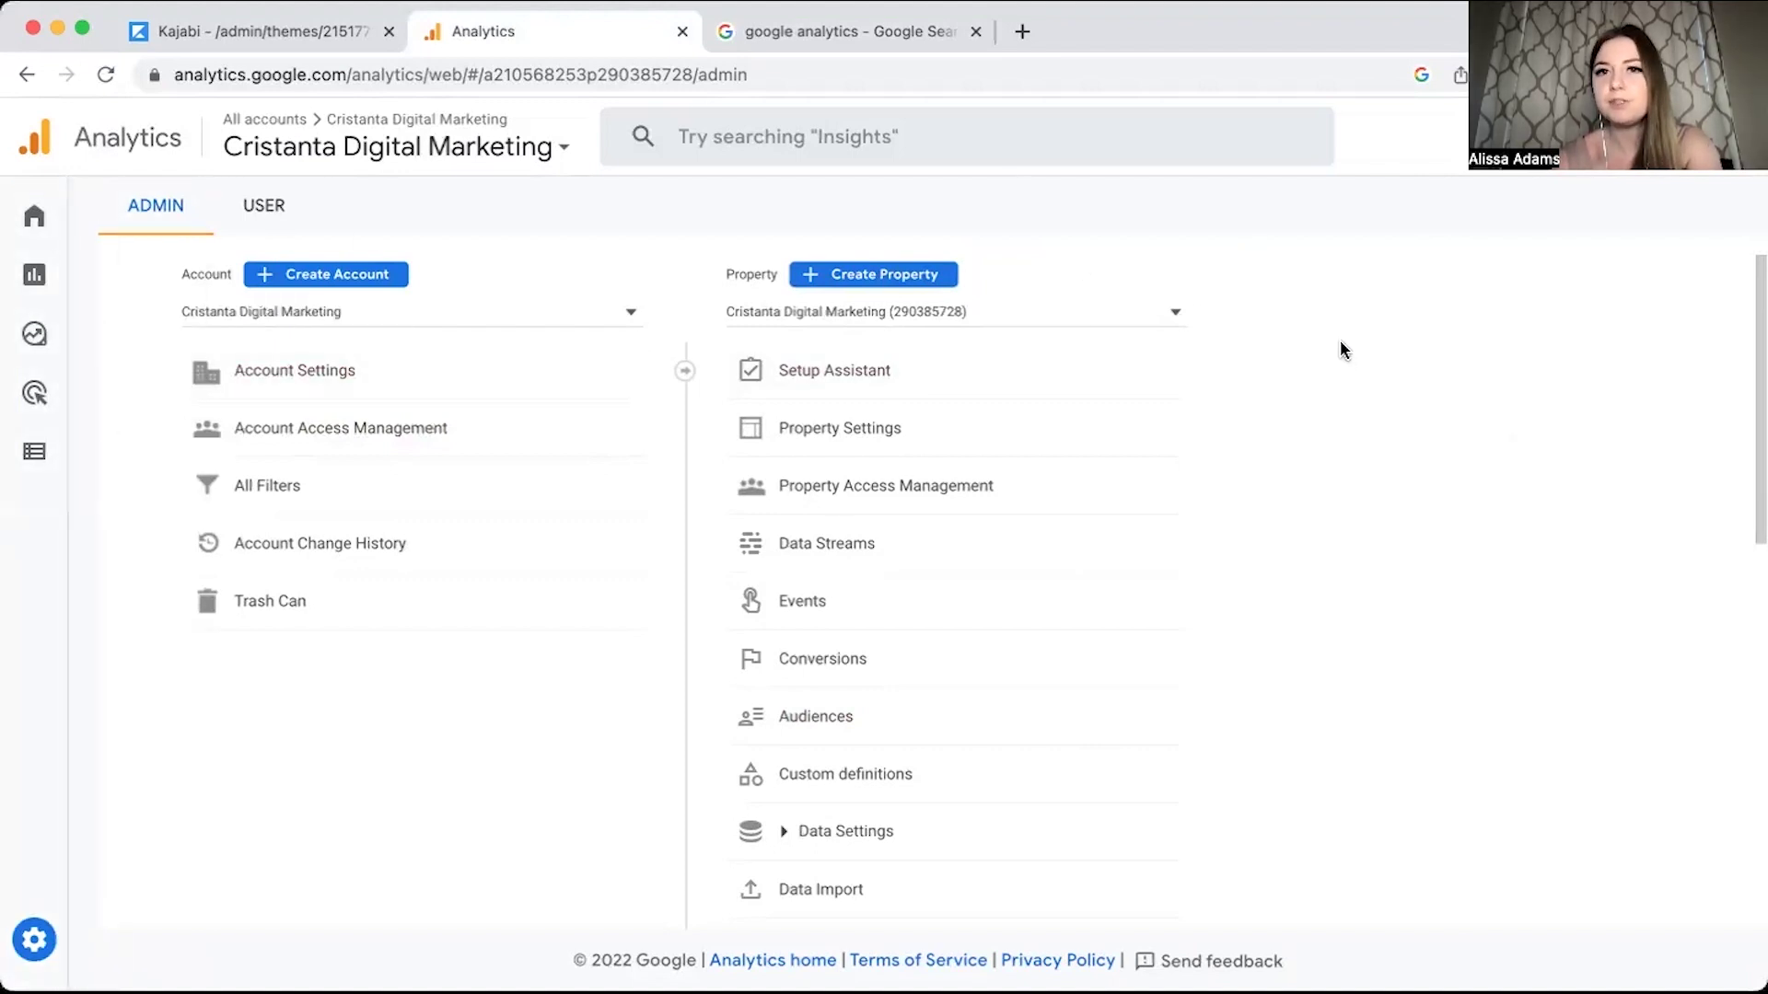
Start a new property named "Cristanta Digital Marketing Inc. (Kajabi)" and set its reporting time zone country to Canada.
{"action": "left_click", "coordinate": [932, 277]}
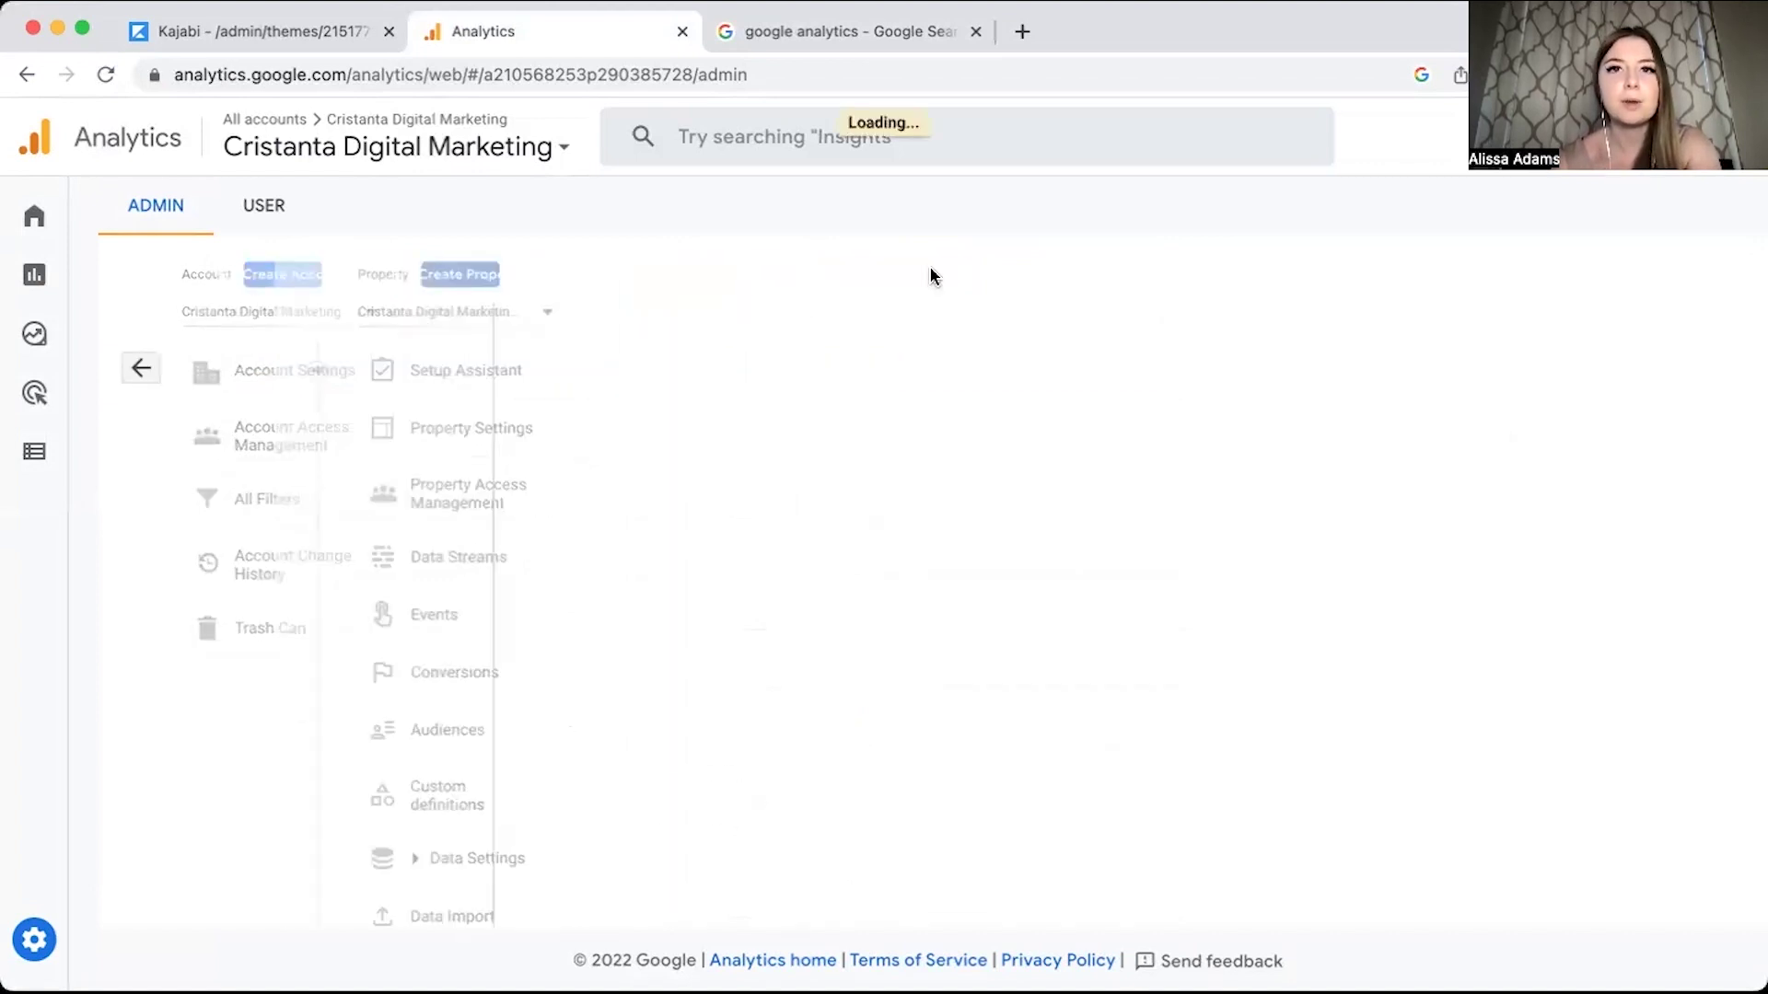
{"action": "left_click", "coordinate": [604, 542]}
{"action": "type", "text": "Cristanta "}
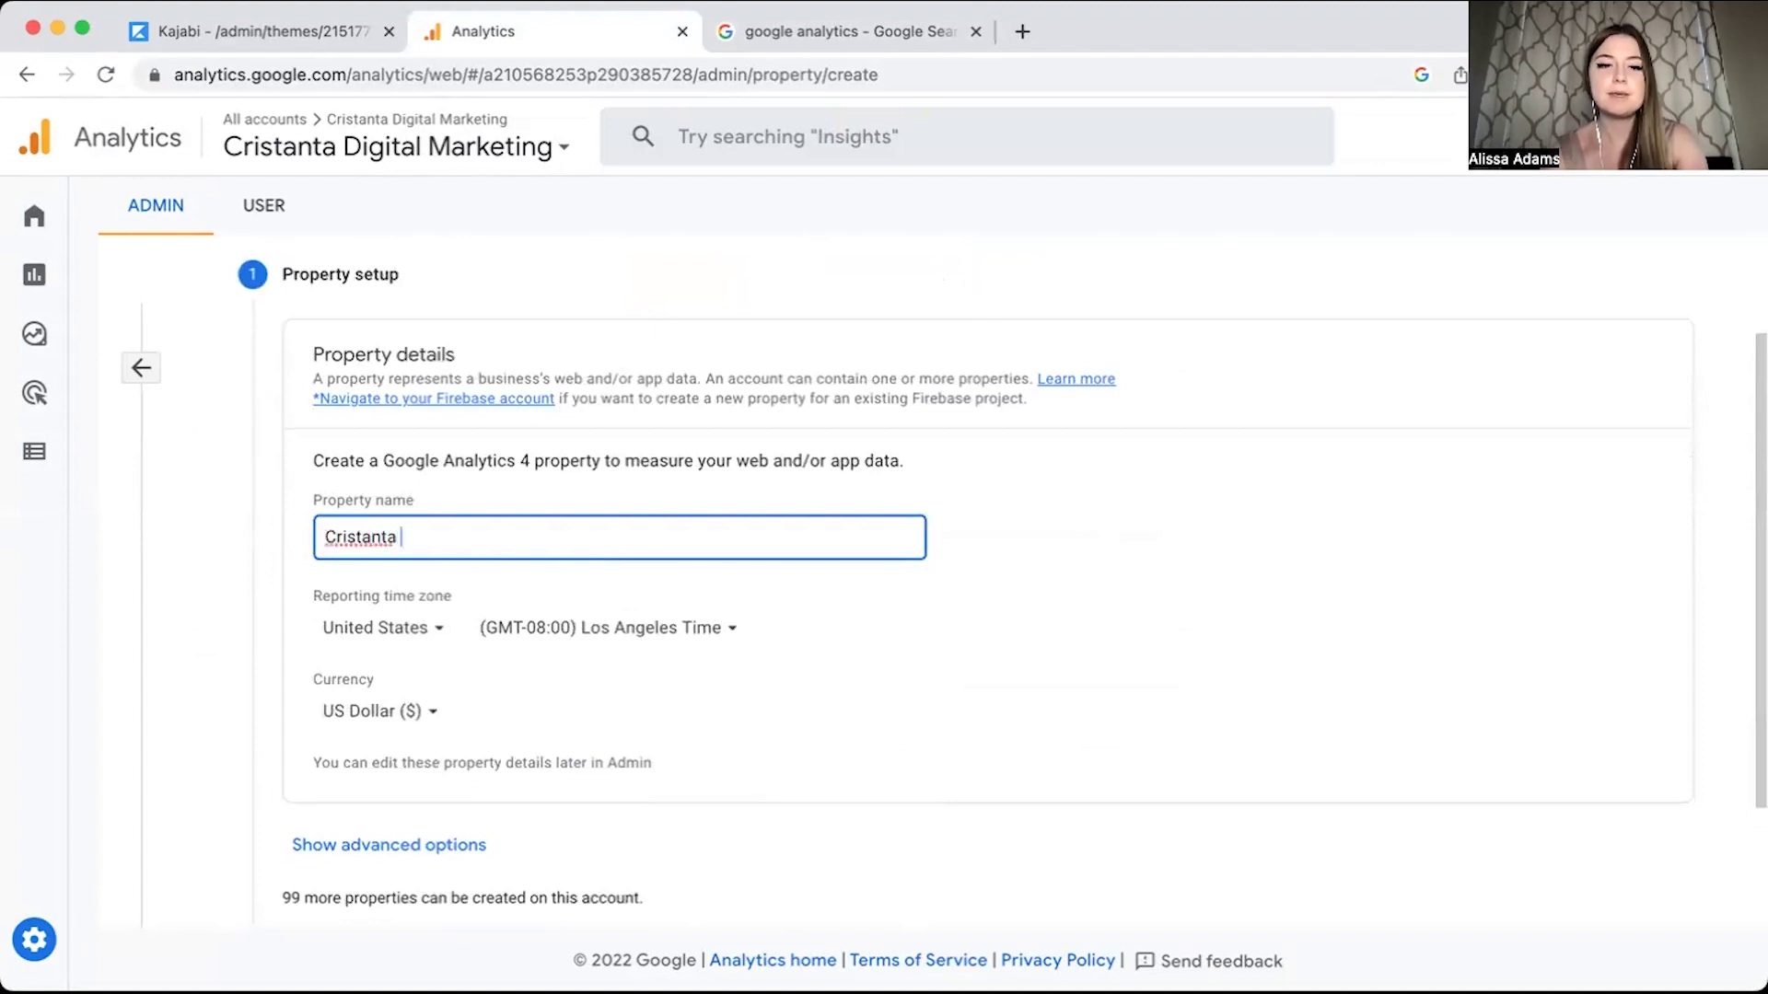
{"action": "type", "text": "Digital Marketing Inc. (Kajabi)"}
{"action": "left_click", "coordinate": [439, 624]}
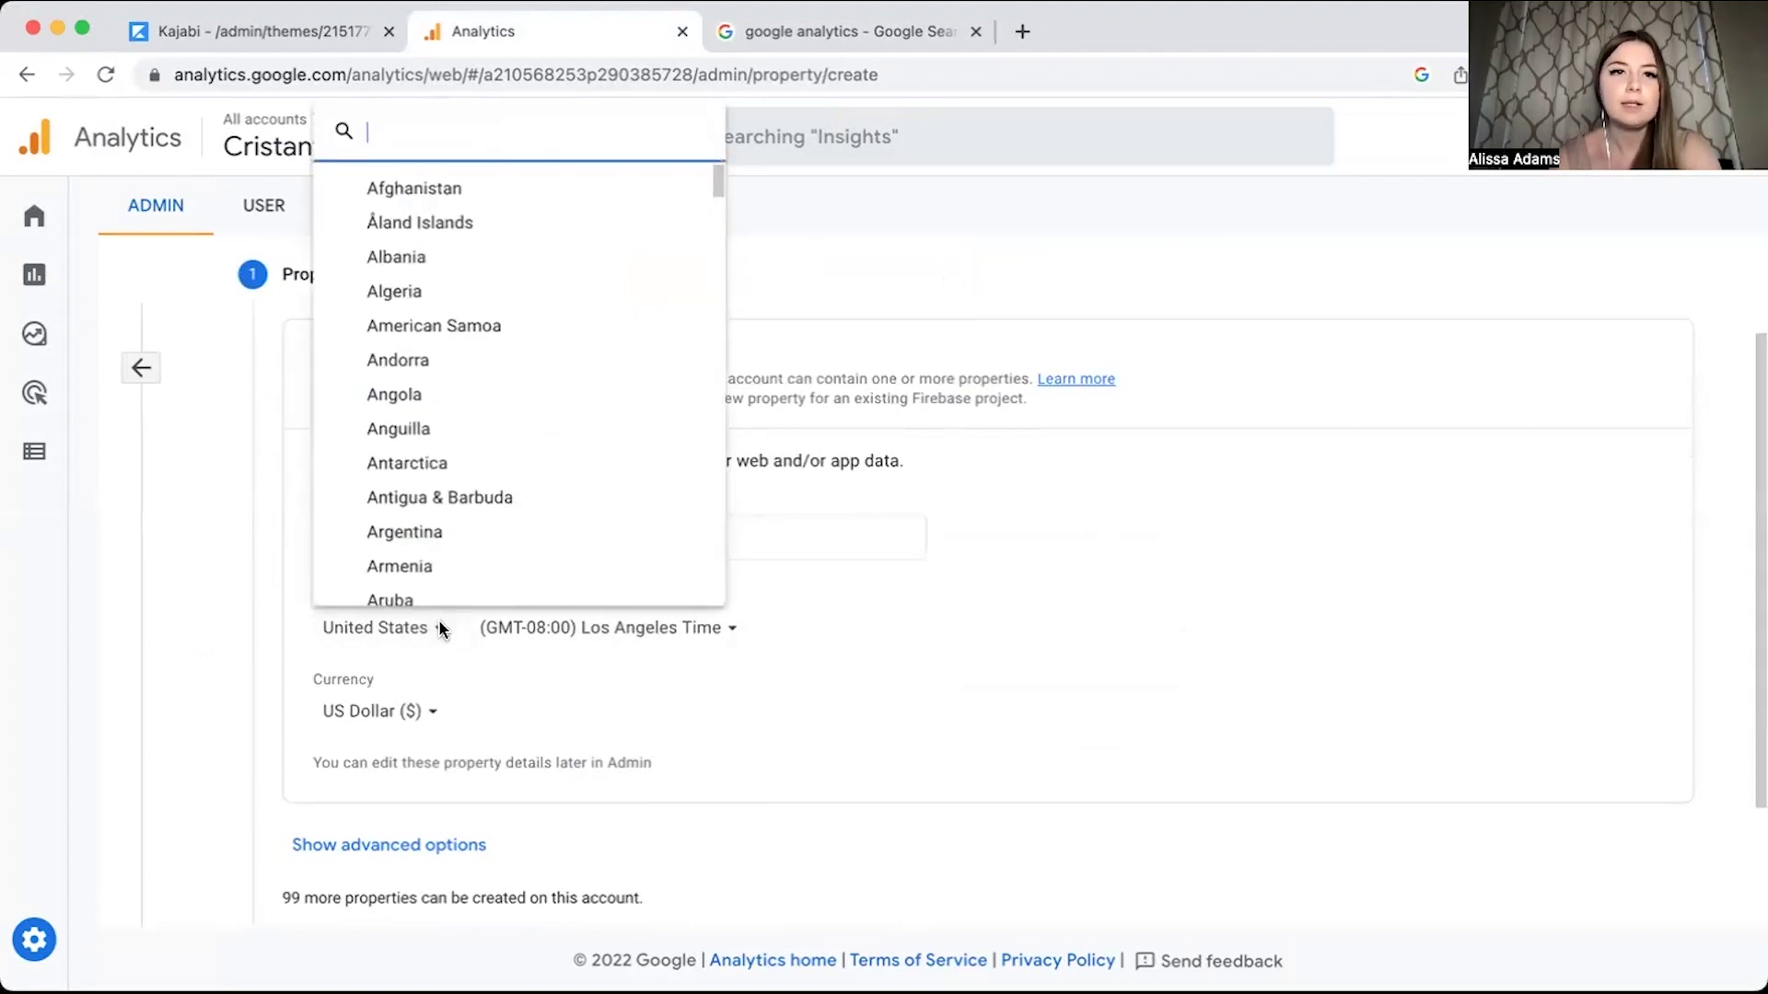
{"action": "type", "text": "can"}
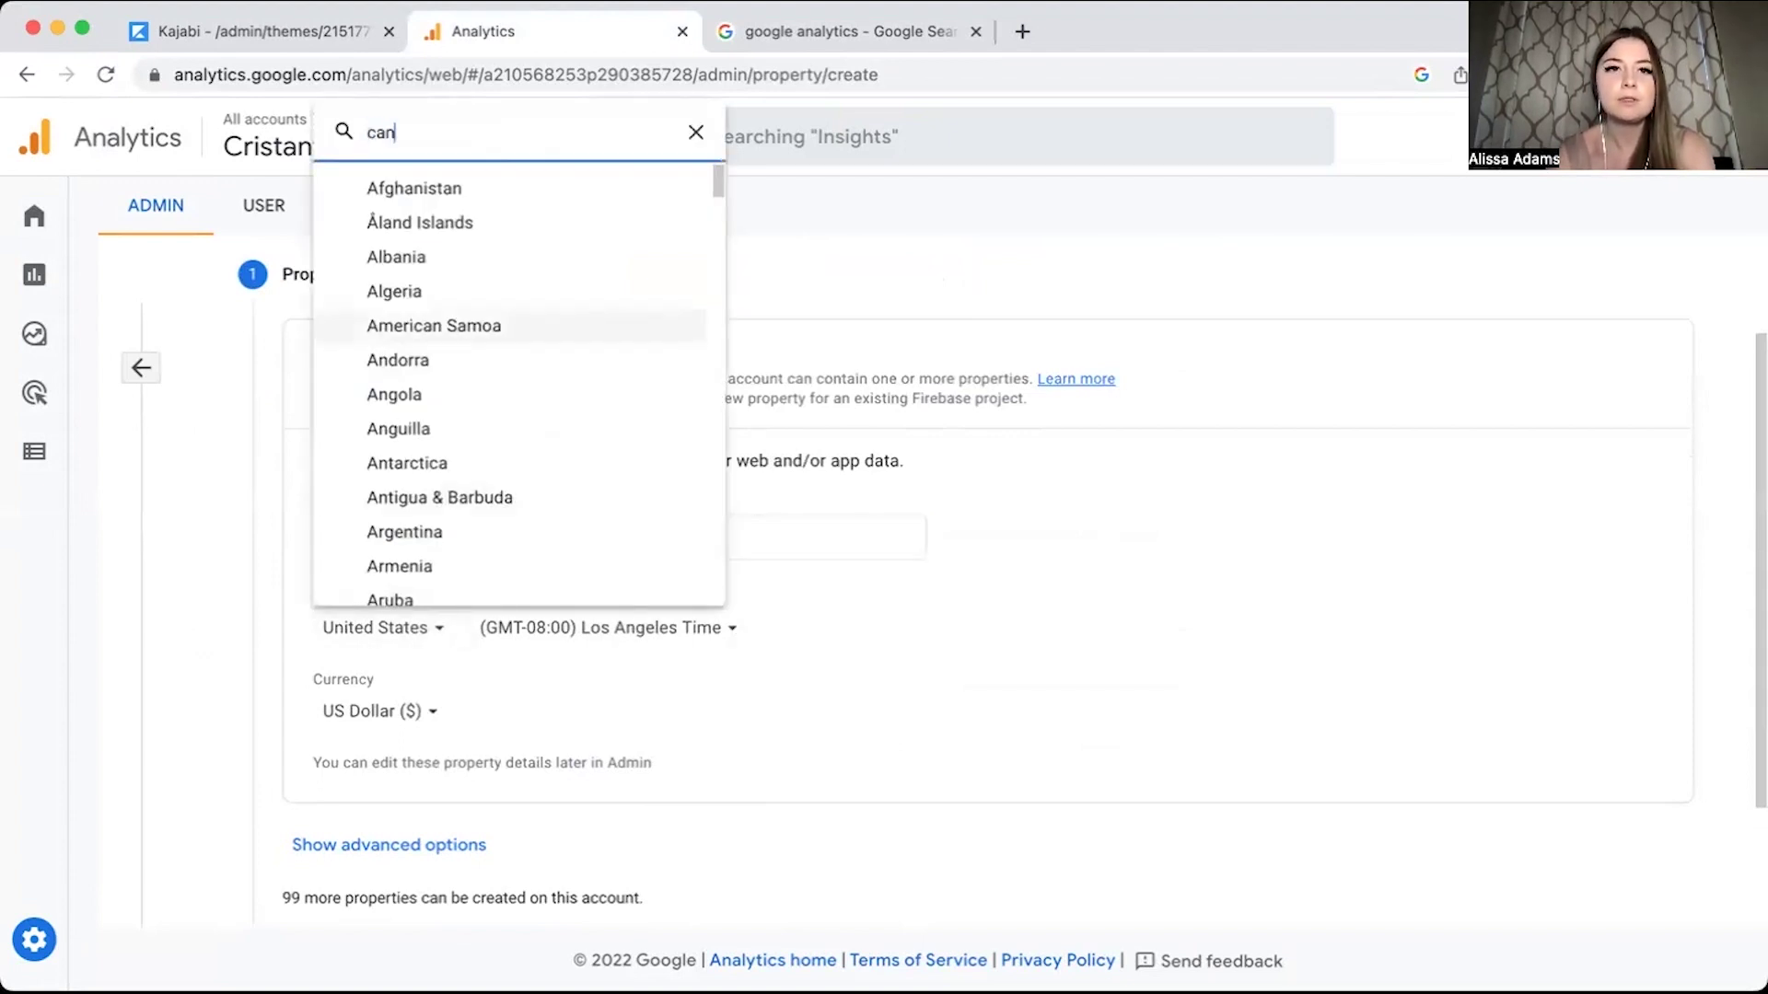
{"action": "key", "text": "Return"}
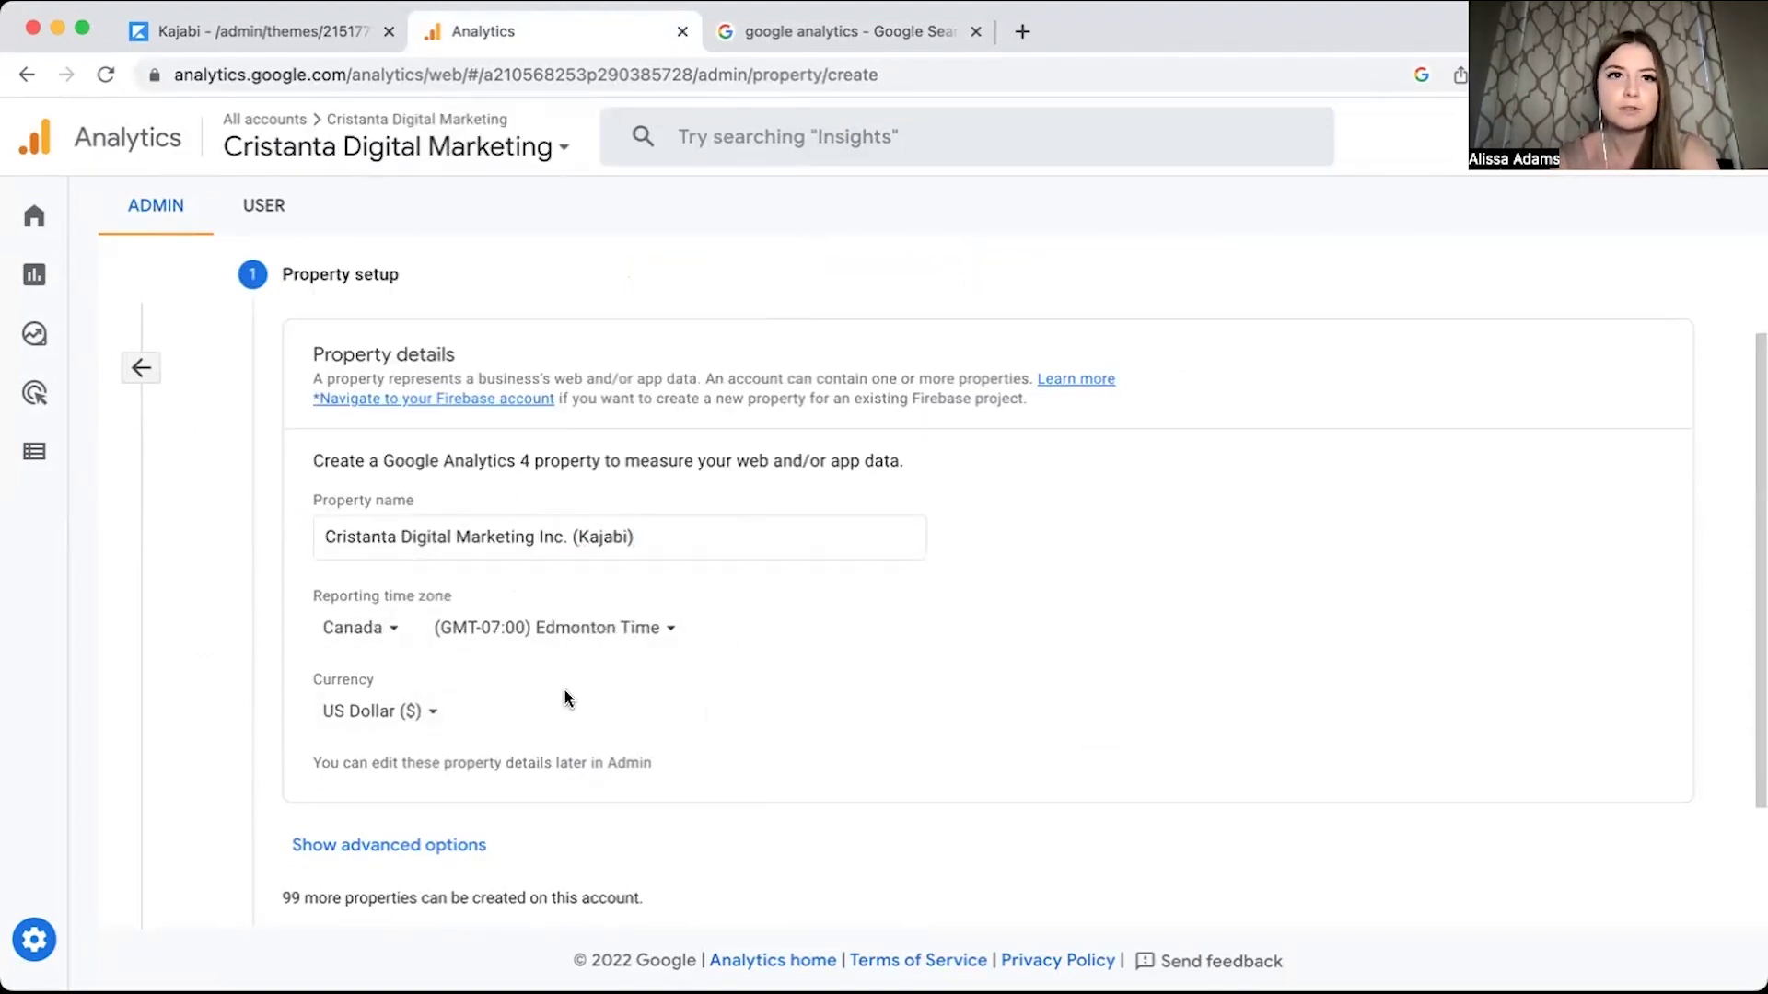
Review the advanced Universal Analytics property option, leave it off, and continue to the business information.
{"action": "scroll", "coordinate": [564, 690], "scroll_direction": "down", "scroll_amount": 3}
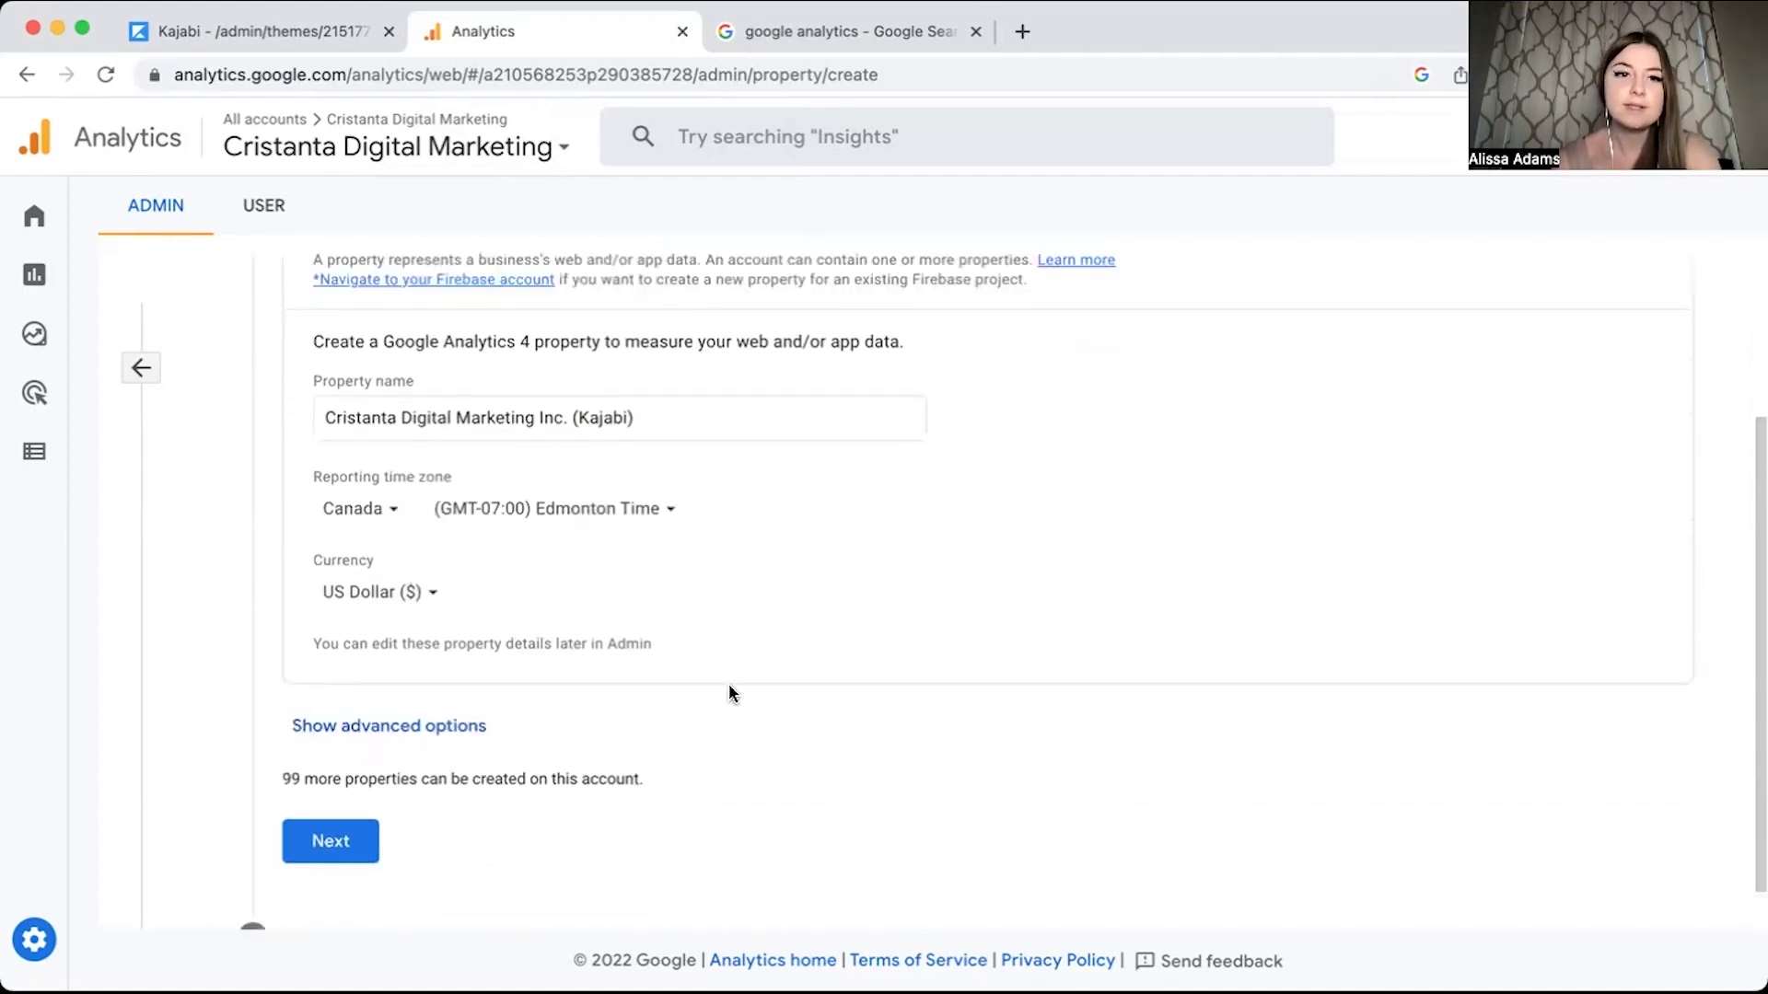
{"action": "scroll", "coordinate": [727, 684], "scroll_direction": "down", "scroll_amount": 1}
{"action": "left_click", "coordinate": [391, 711]}
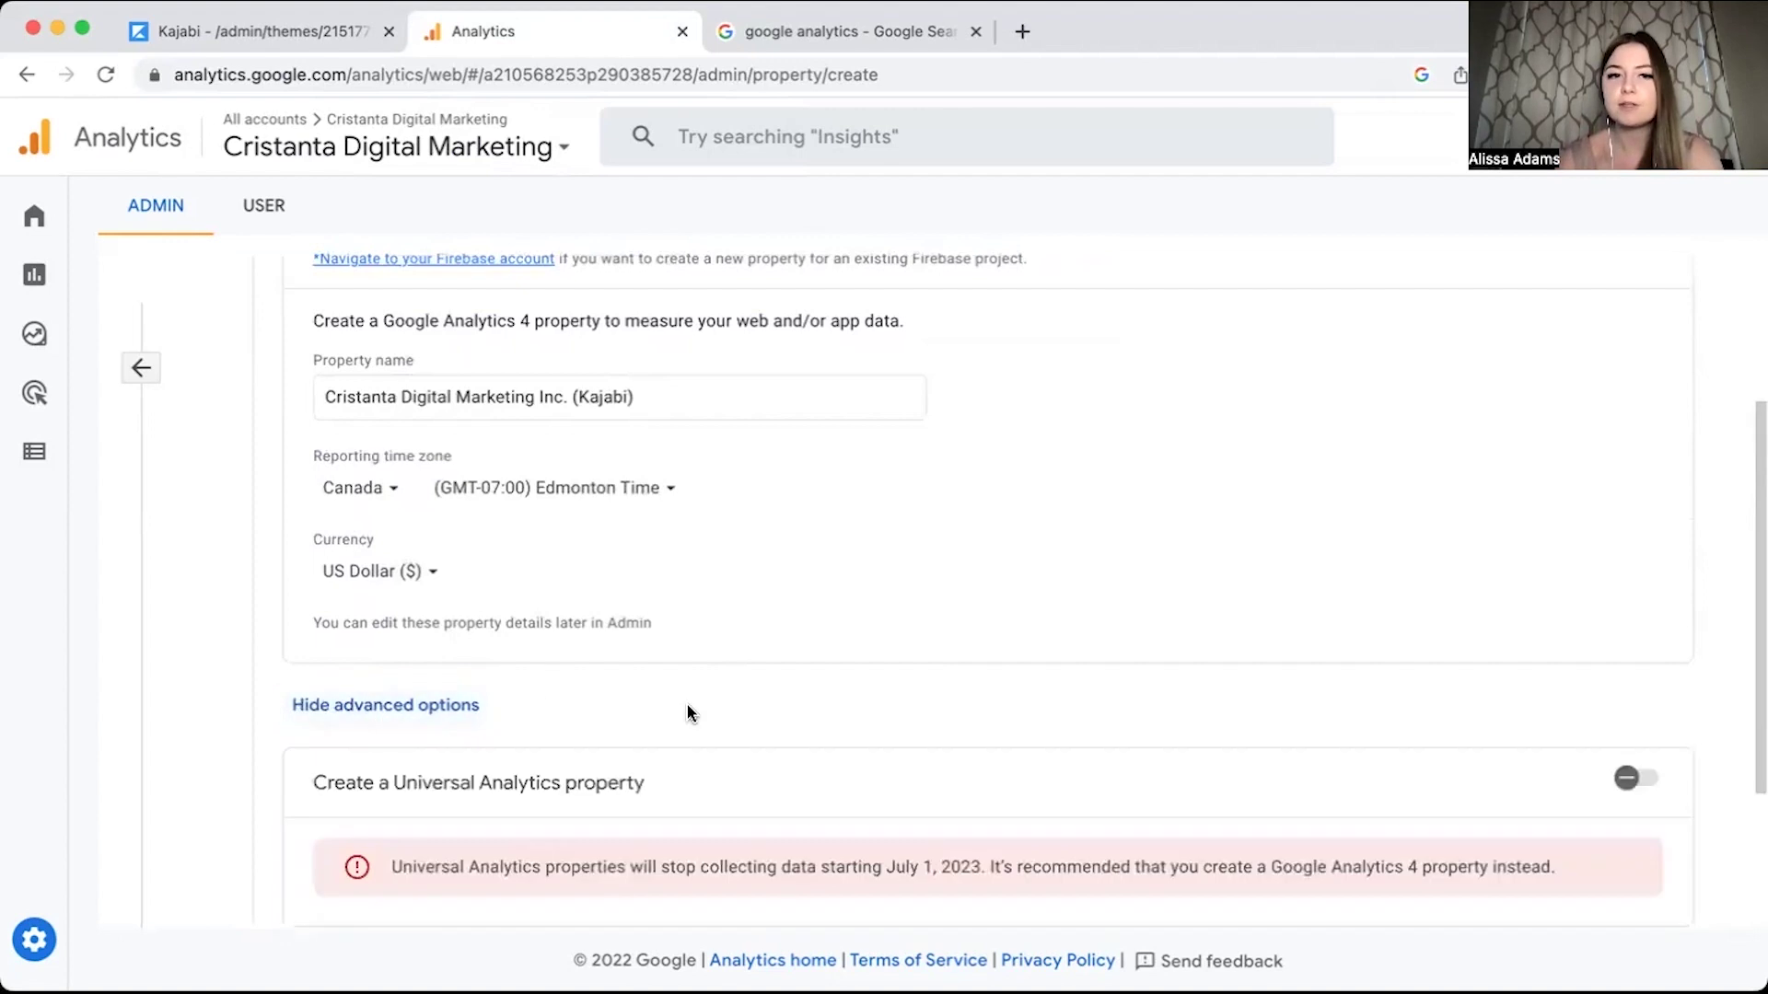
{"action": "scroll", "coordinate": [687, 710], "scroll_direction": "down", "scroll_amount": 2}
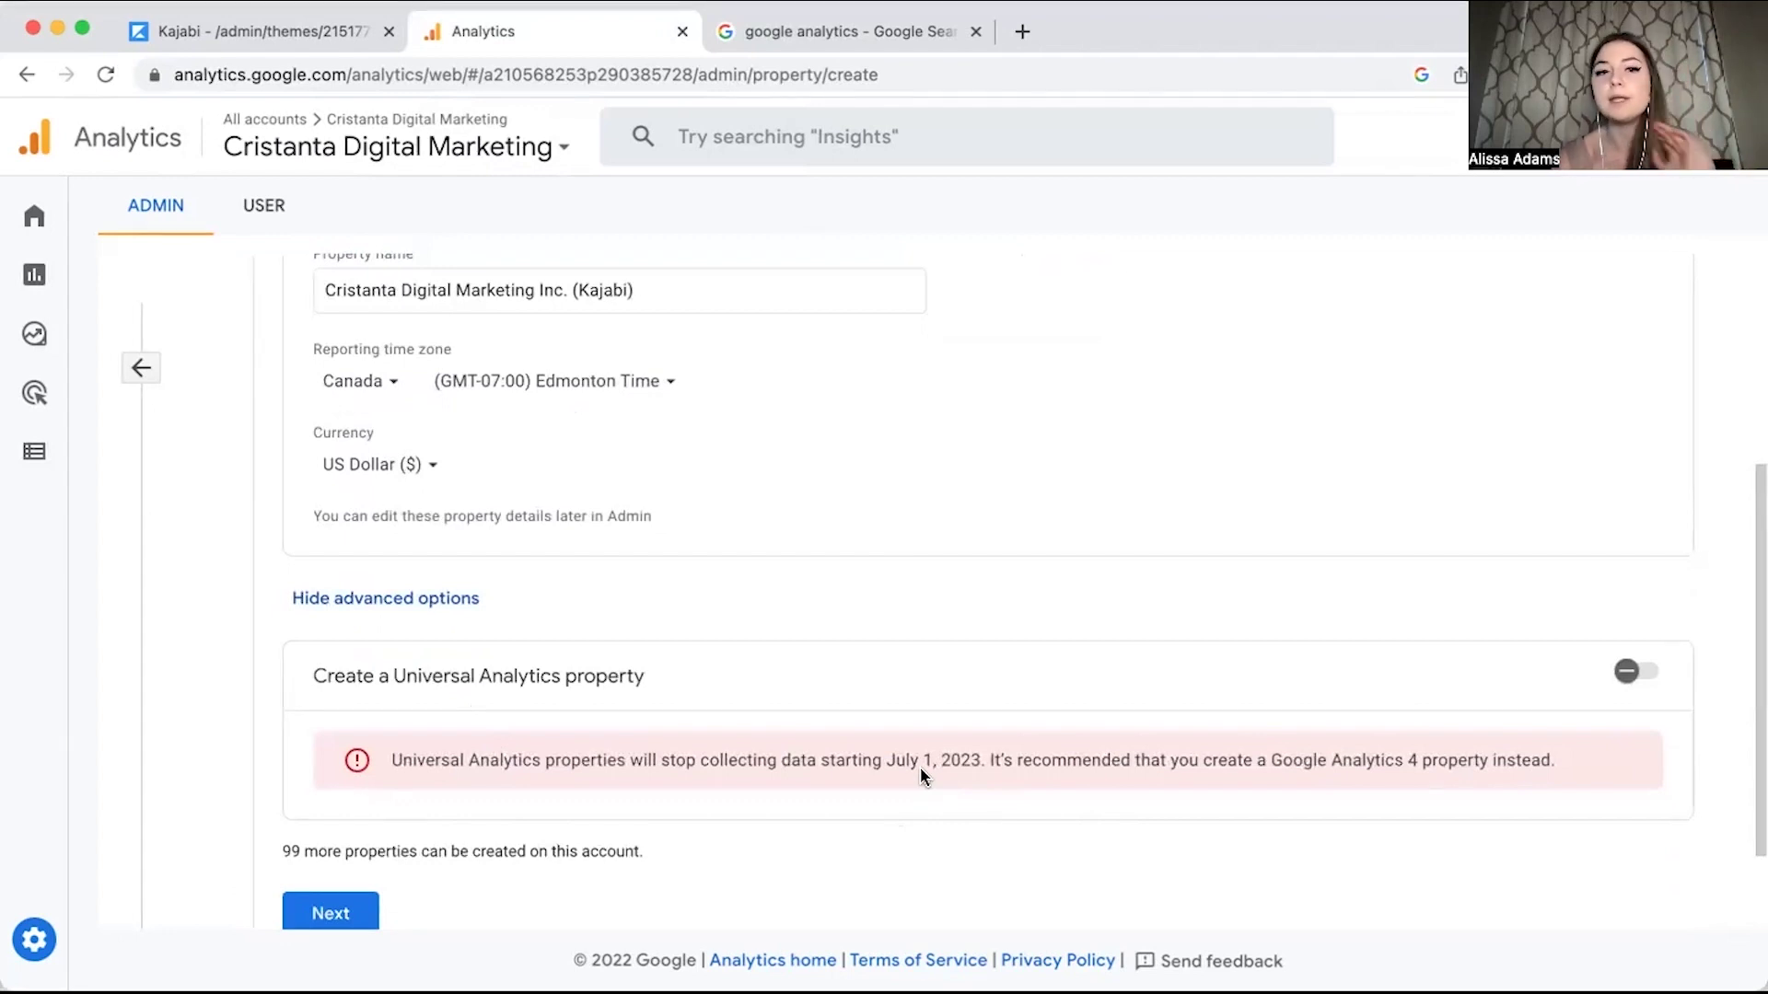
{"action": "scroll", "coordinate": [560, 446], "scroll_direction": "down", "scroll_amount": 1}
{"action": "scroll", "coordinate": [540, 442], "scroll_direction": "down", "scroll_amount": 3}
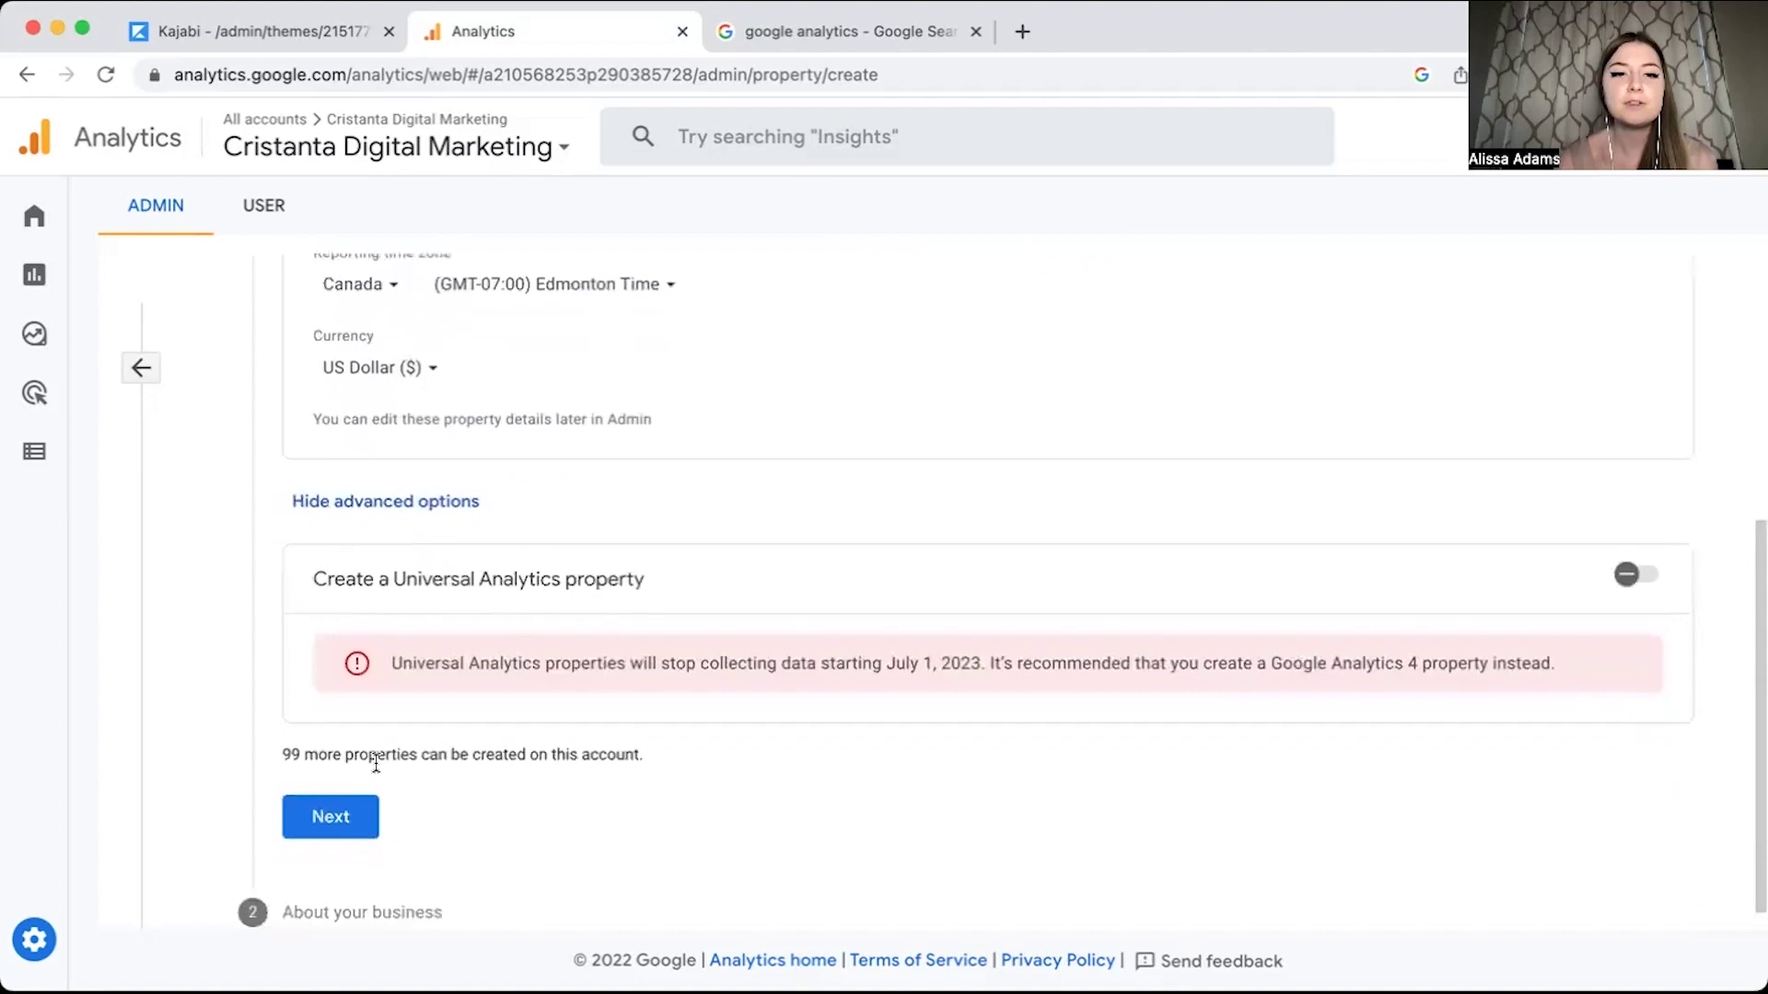
{"action": "left_click", "coordinate": [324, 819]}
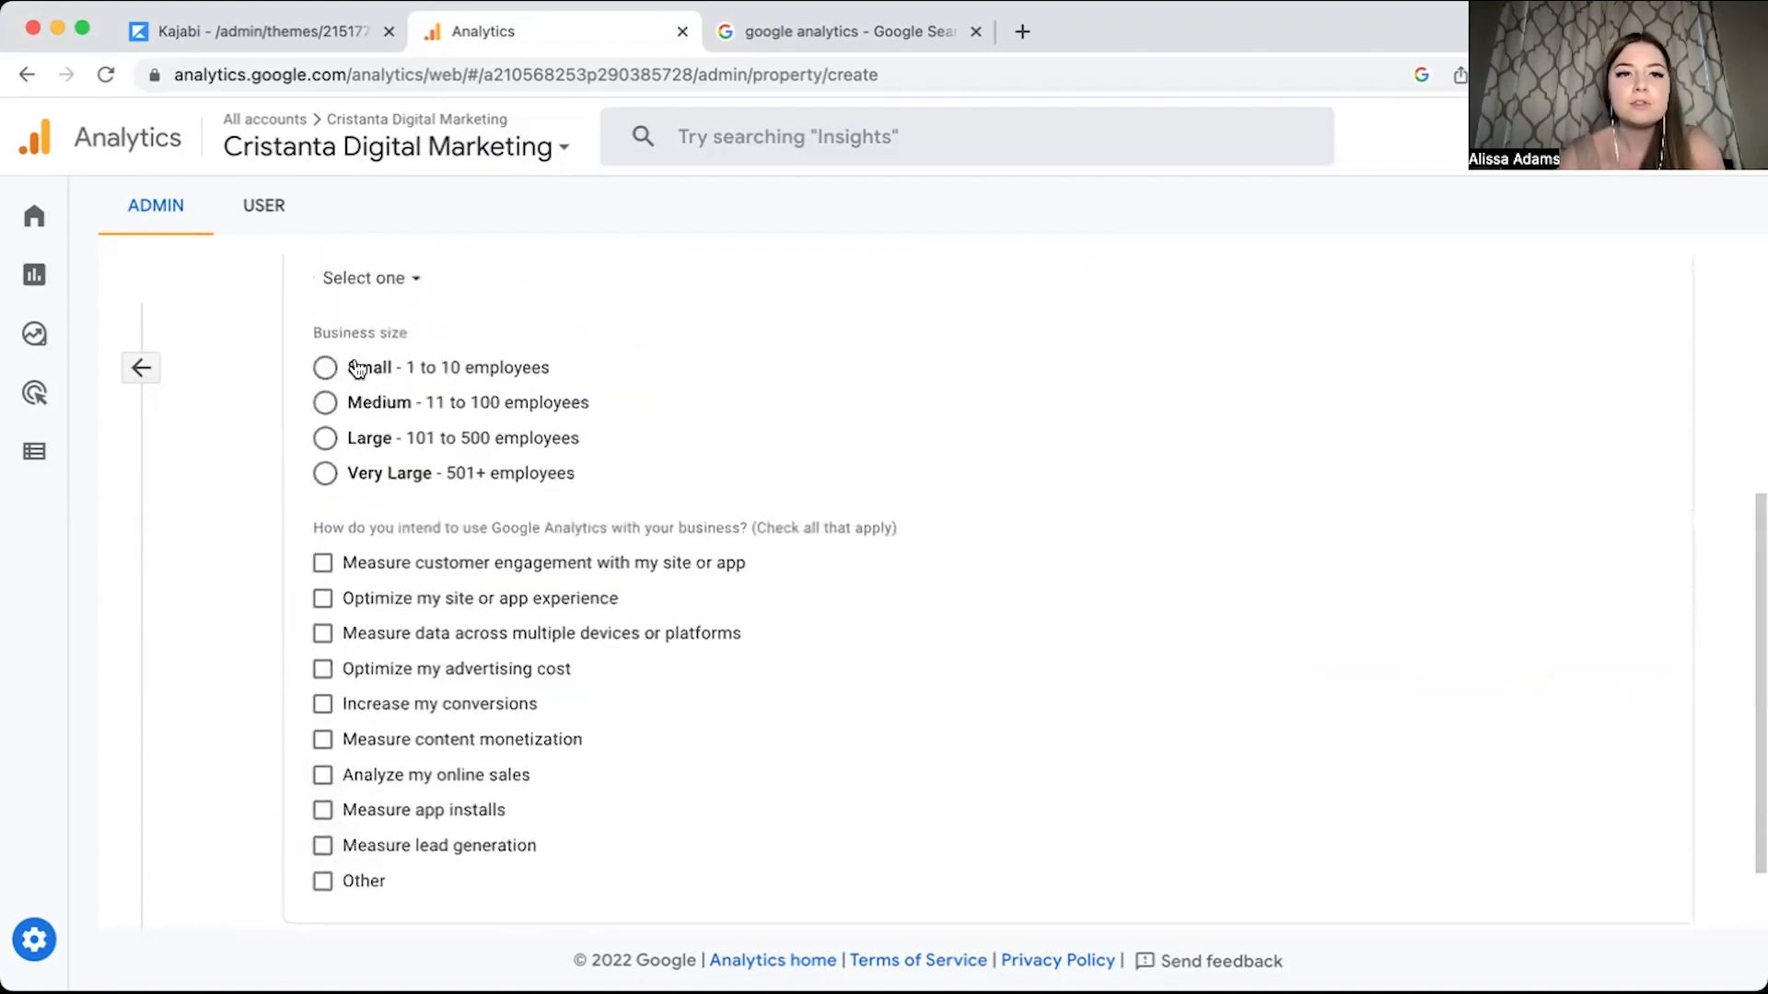
Choose an industry category, Small business size and every intended use except app installs and Other, and create the property.
{"action": "scroll", "coordinate": [332, 364], "scroll_direction": "up", "scroll_amount": 1}
{"action": "scroll", "coordinate": [367, 302], "scroll_direction": "up", "scroll_amount": 3}
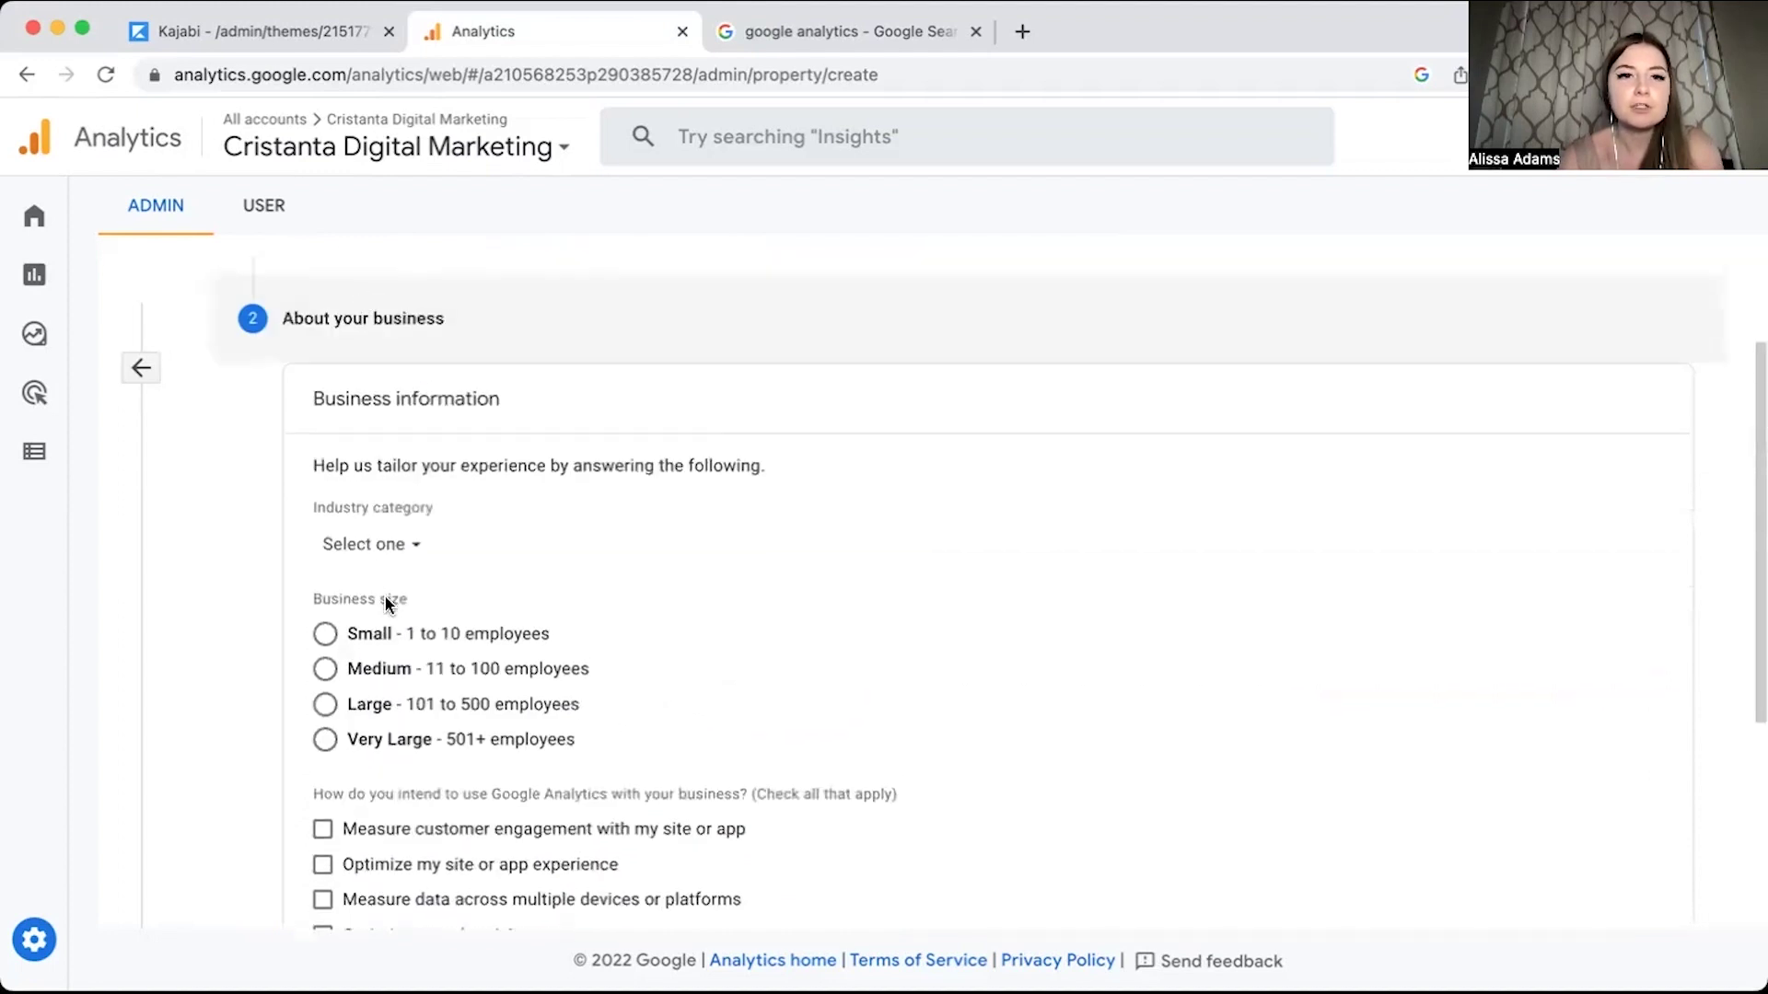
{"action": "left_click", "coordinate": [374, 545]}
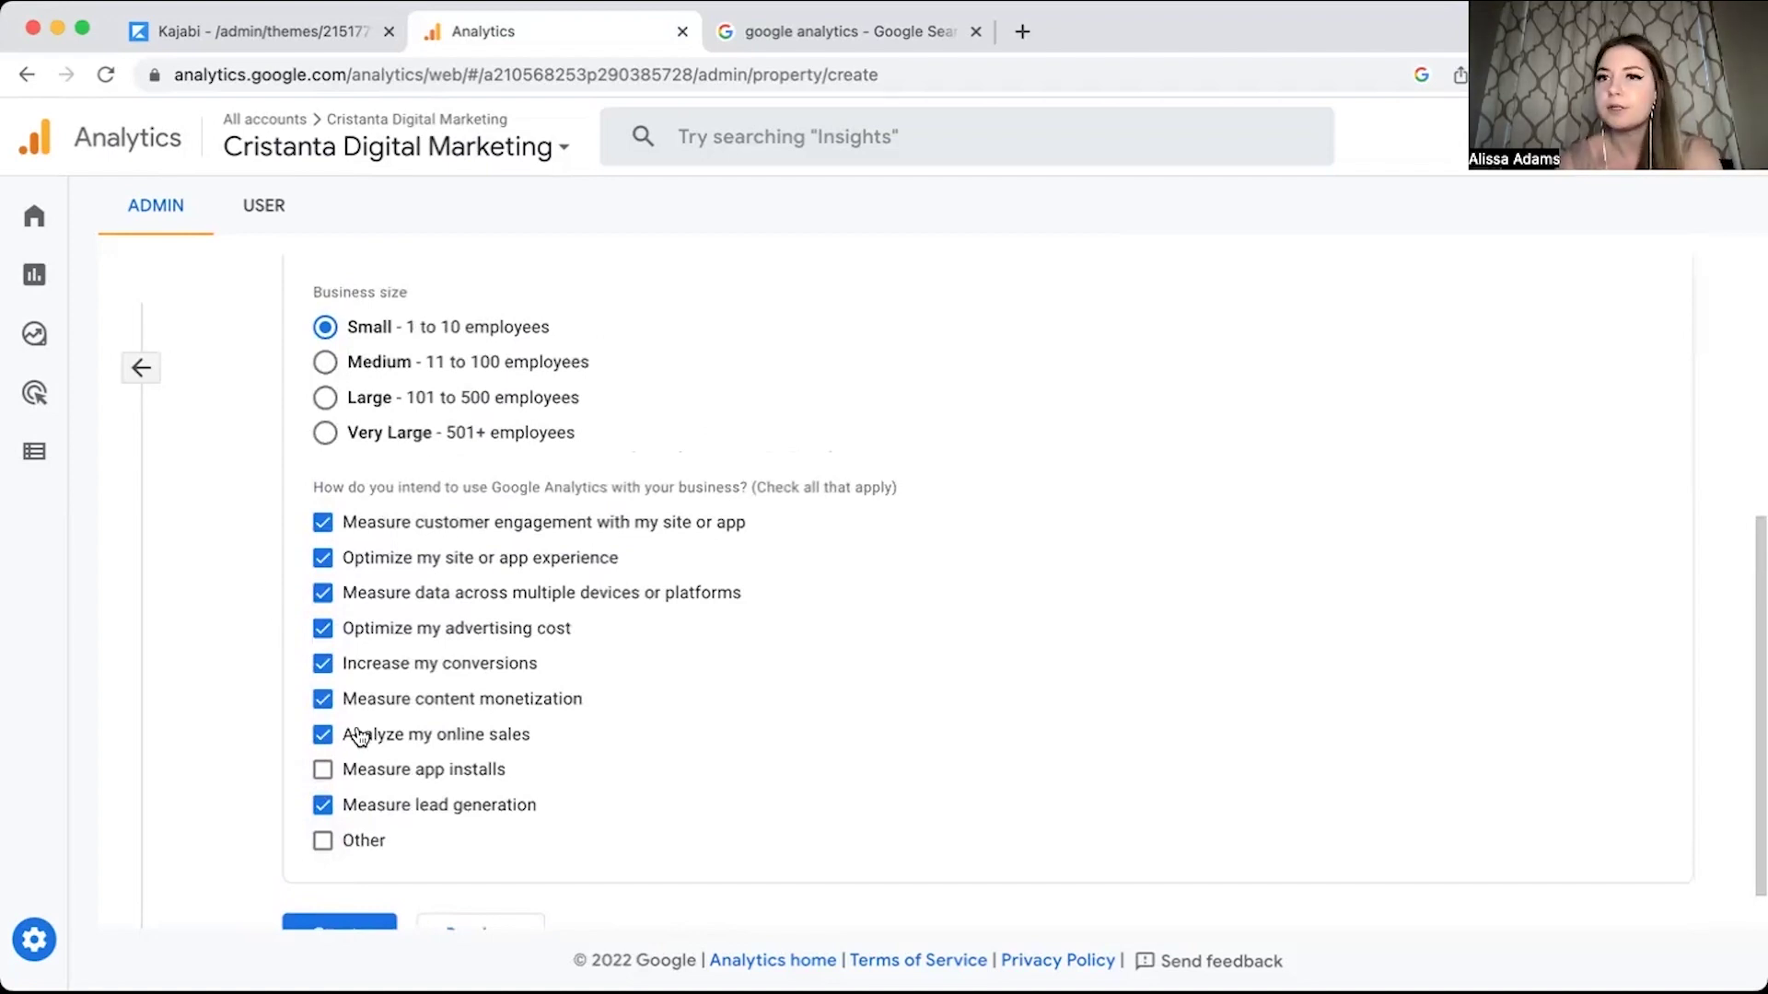
{"action": "scroll", "coordinate": [349, 732], "scroll_direction": "down", "scroll_amount": 2}
{"action": "left_click", "coordinate": [337, 878]}
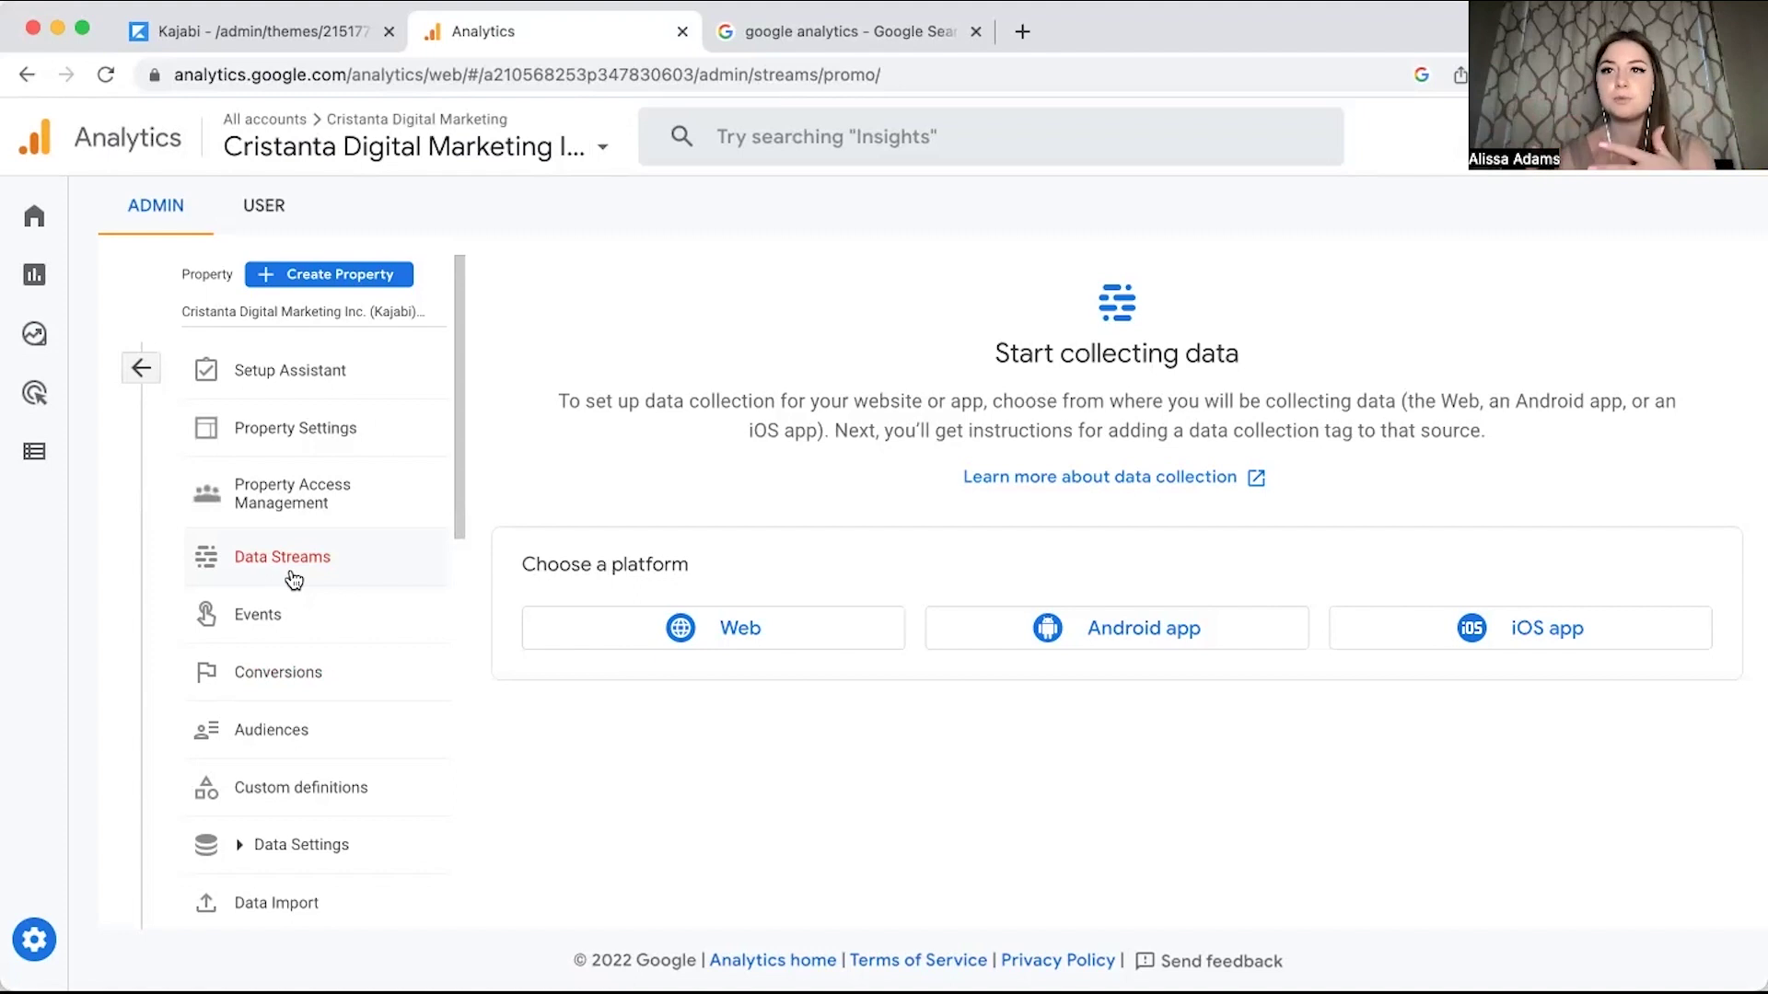
{"action": "left_click", "coordinate": [713, 628]}
{"action": "type", "text": "www."}
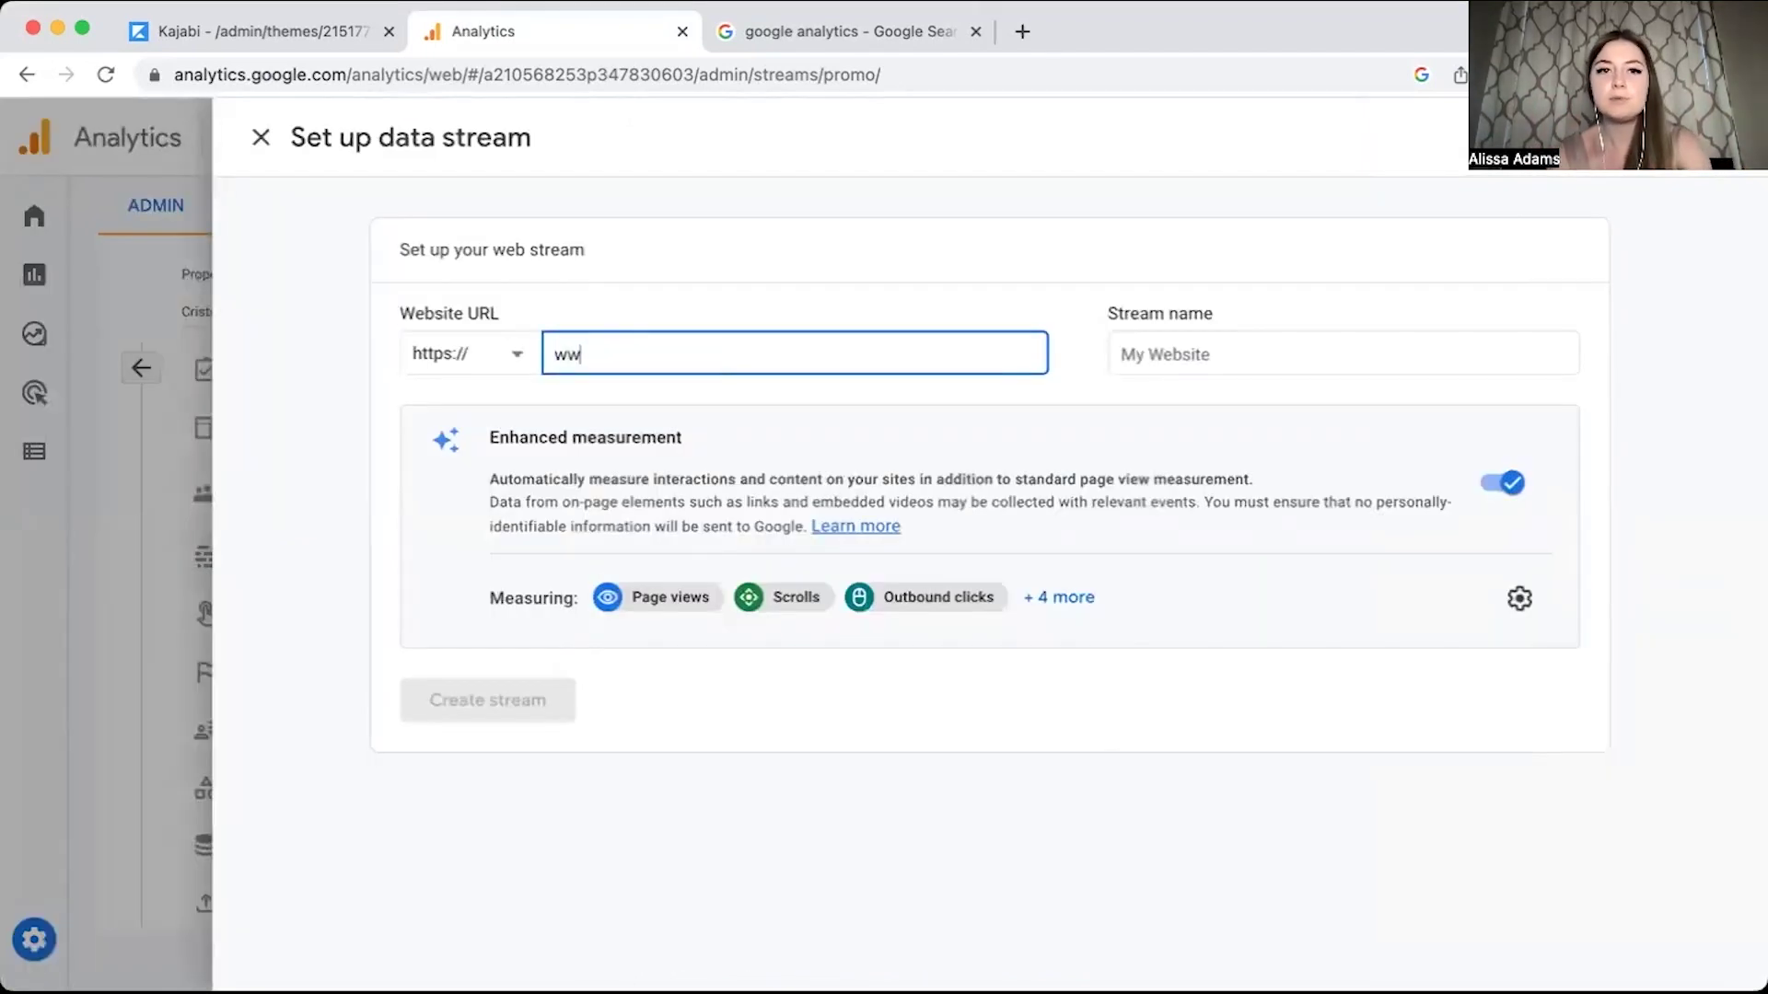
{"action": "type", "text": "cristantadigitalmarketing.ca"}
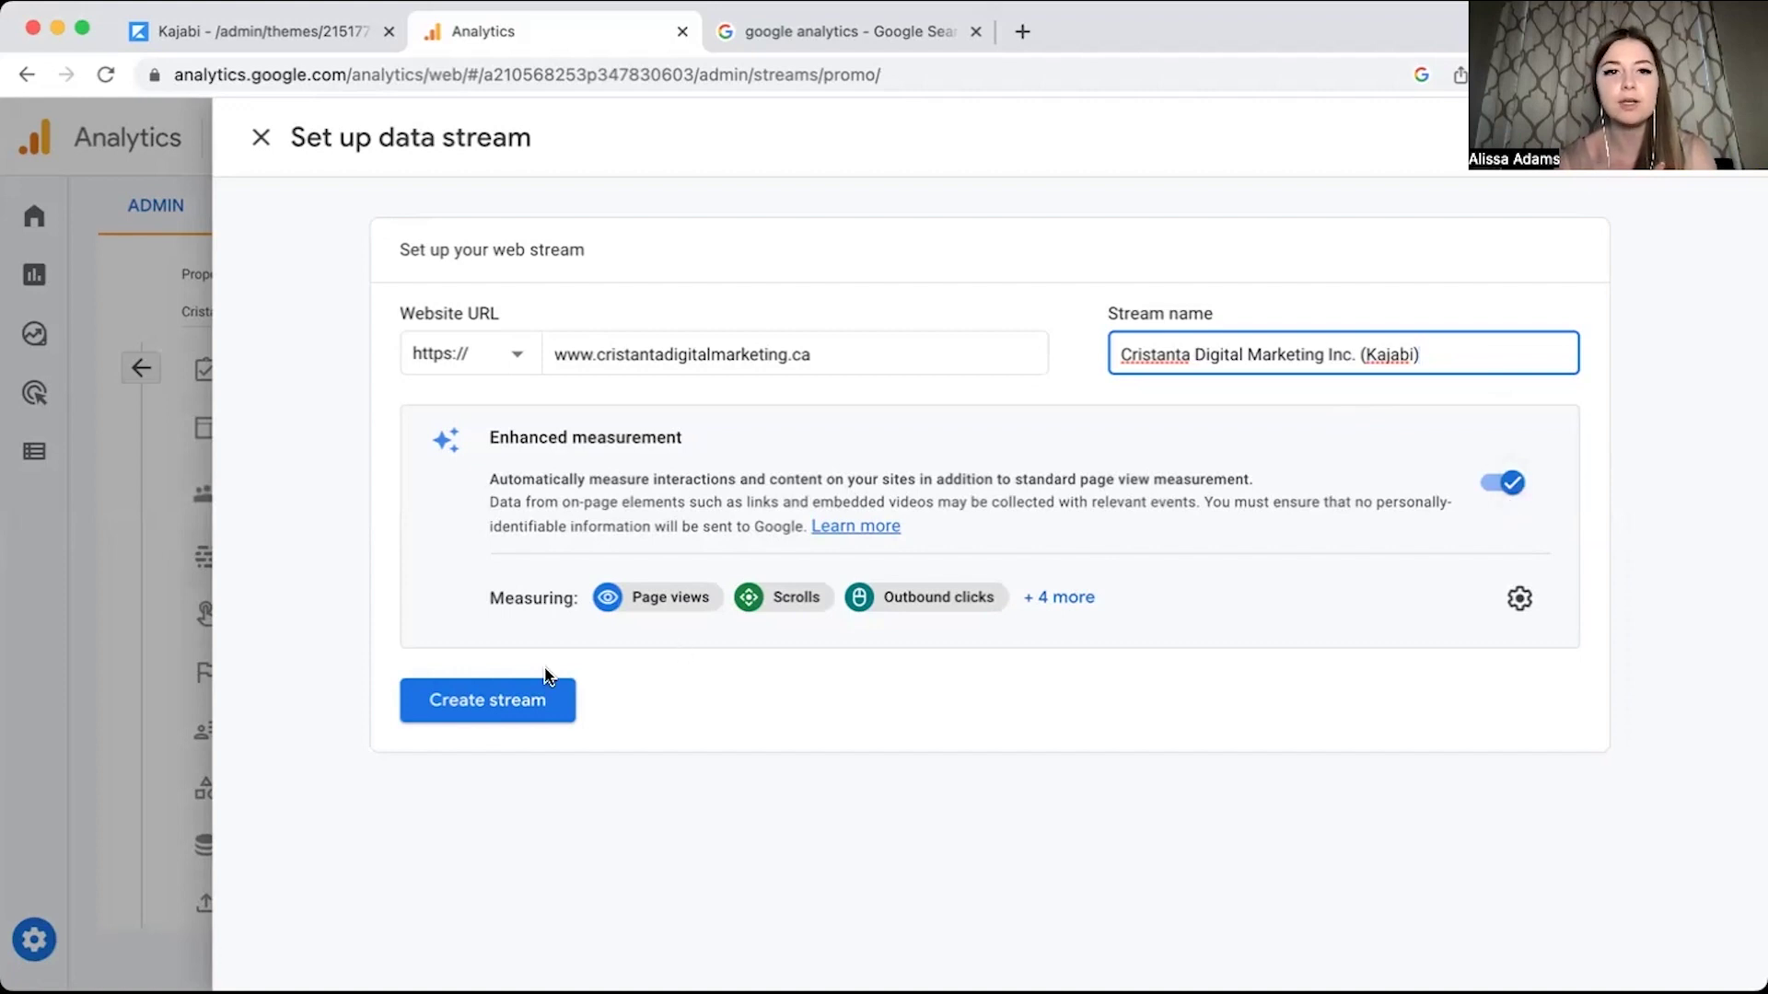
{"action": "left_click", "coordinate": [509, 703]}
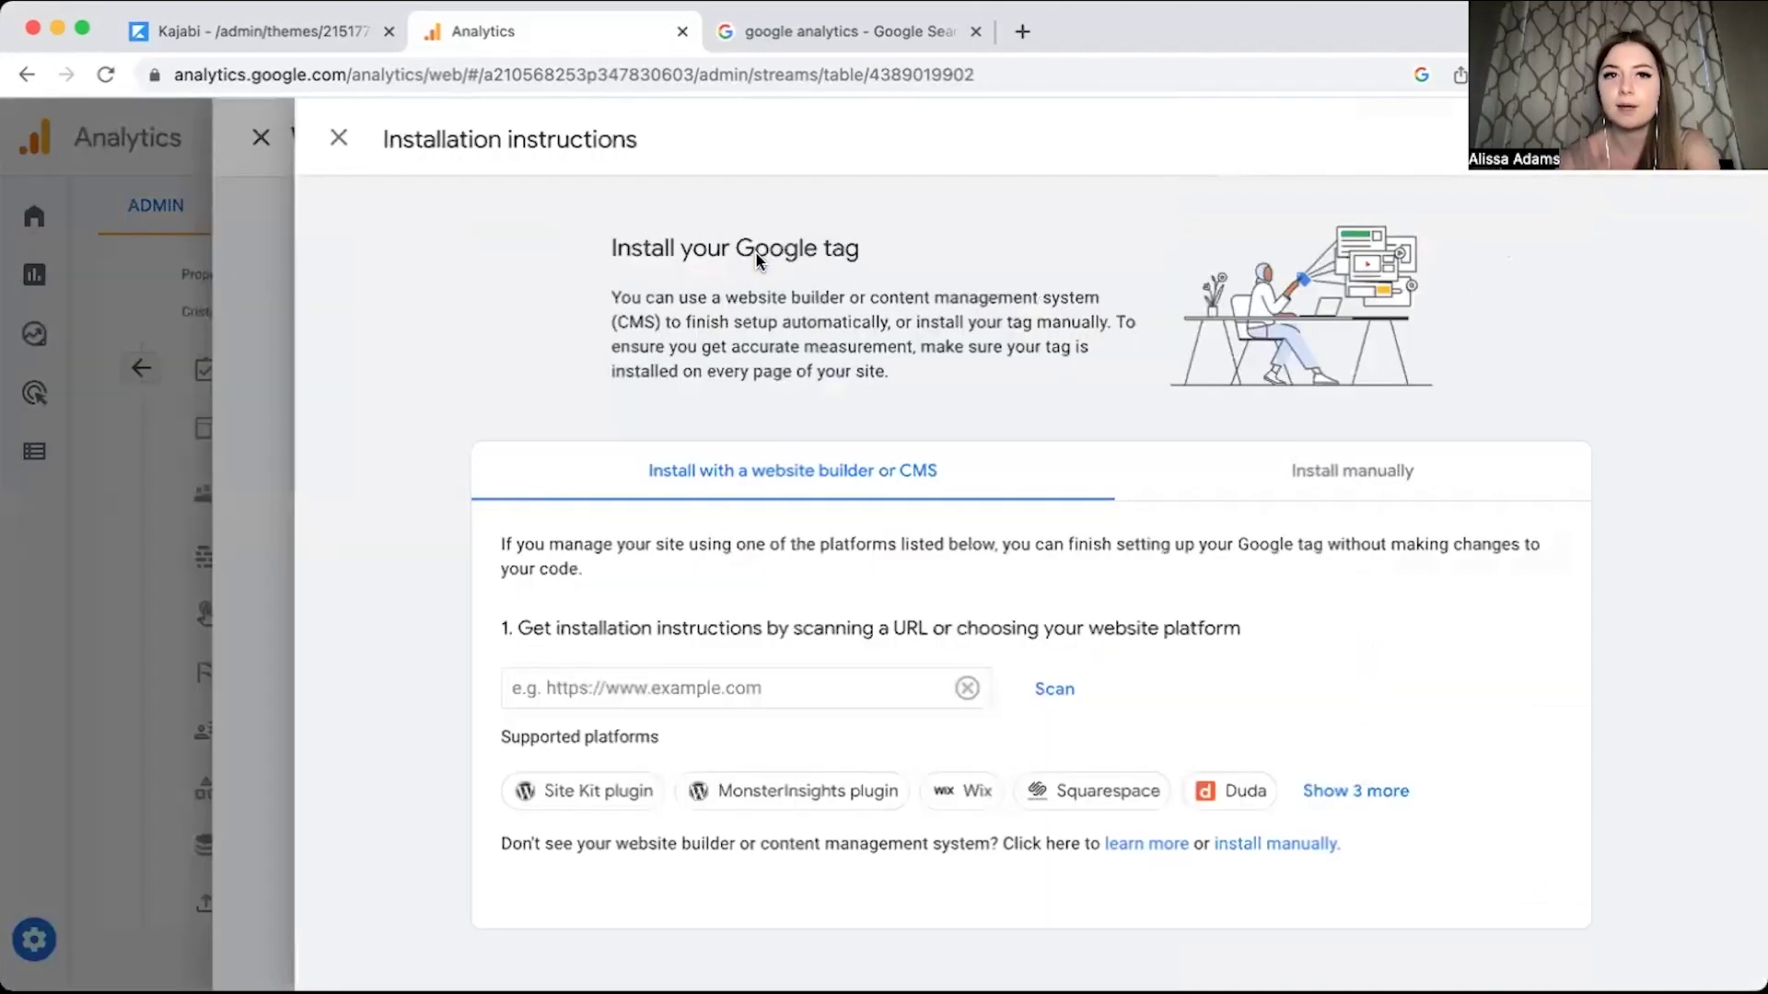
{"action": "key", "text": "Escape"}
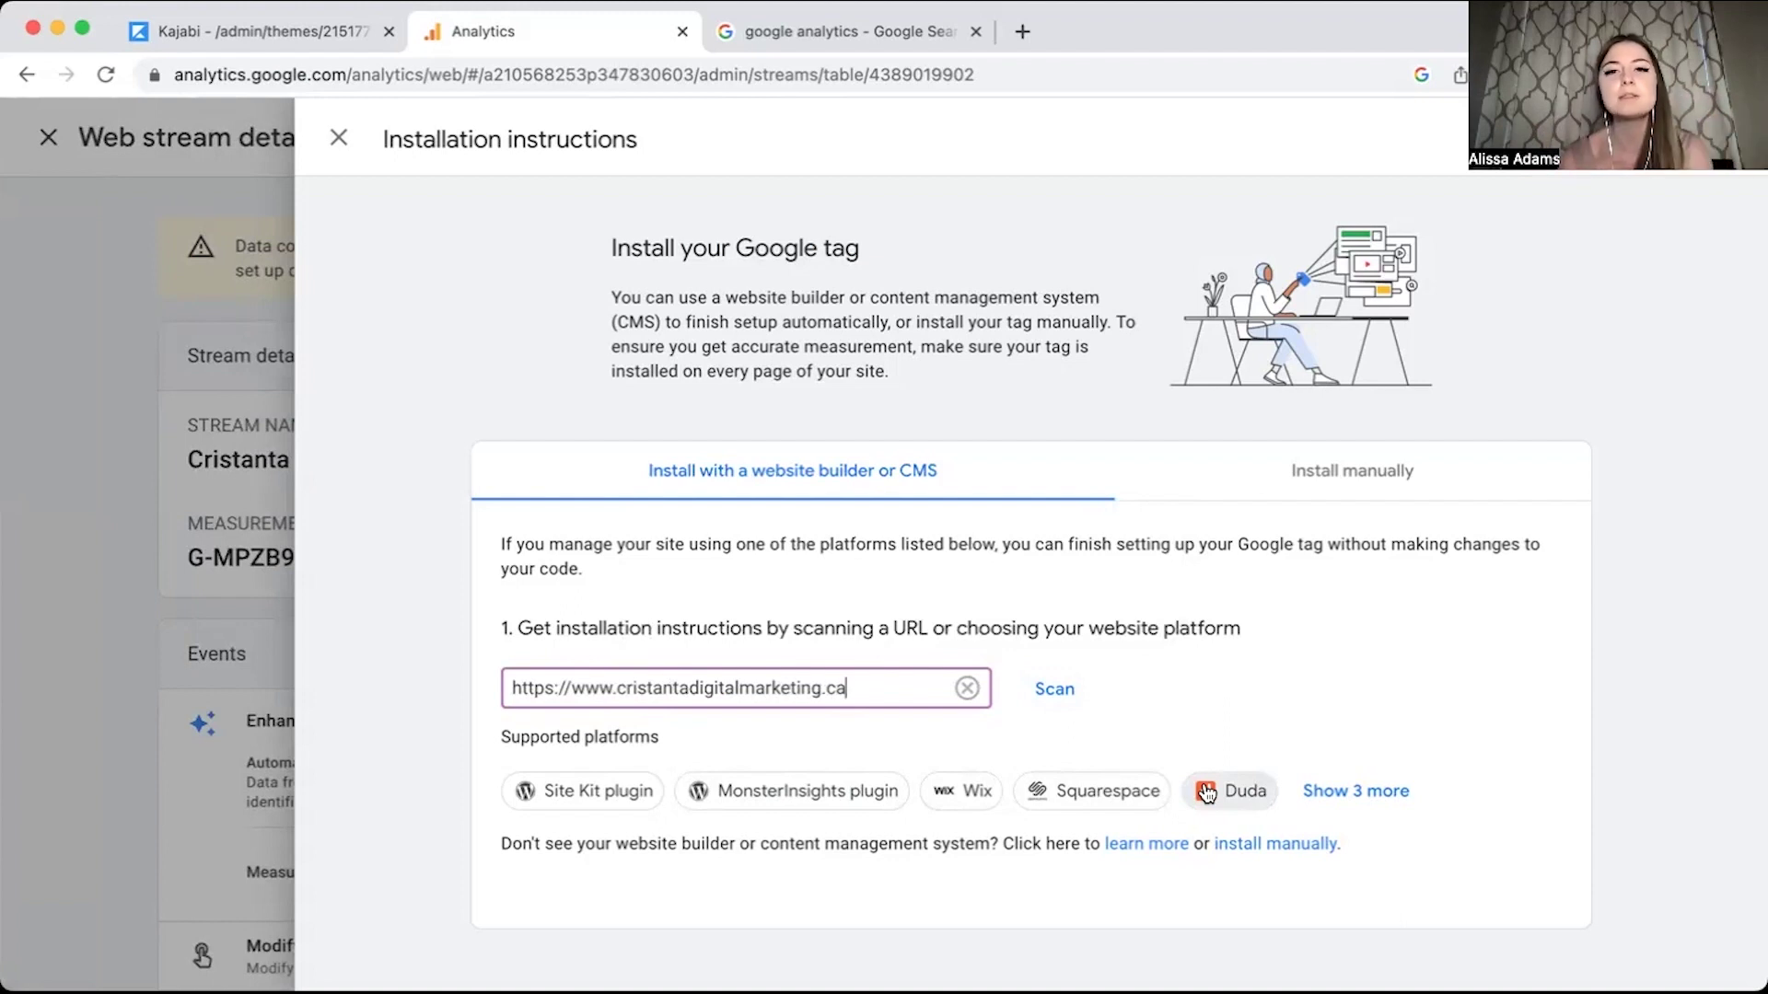
{"action": "left_click", "coordinate": [1035, 686]}
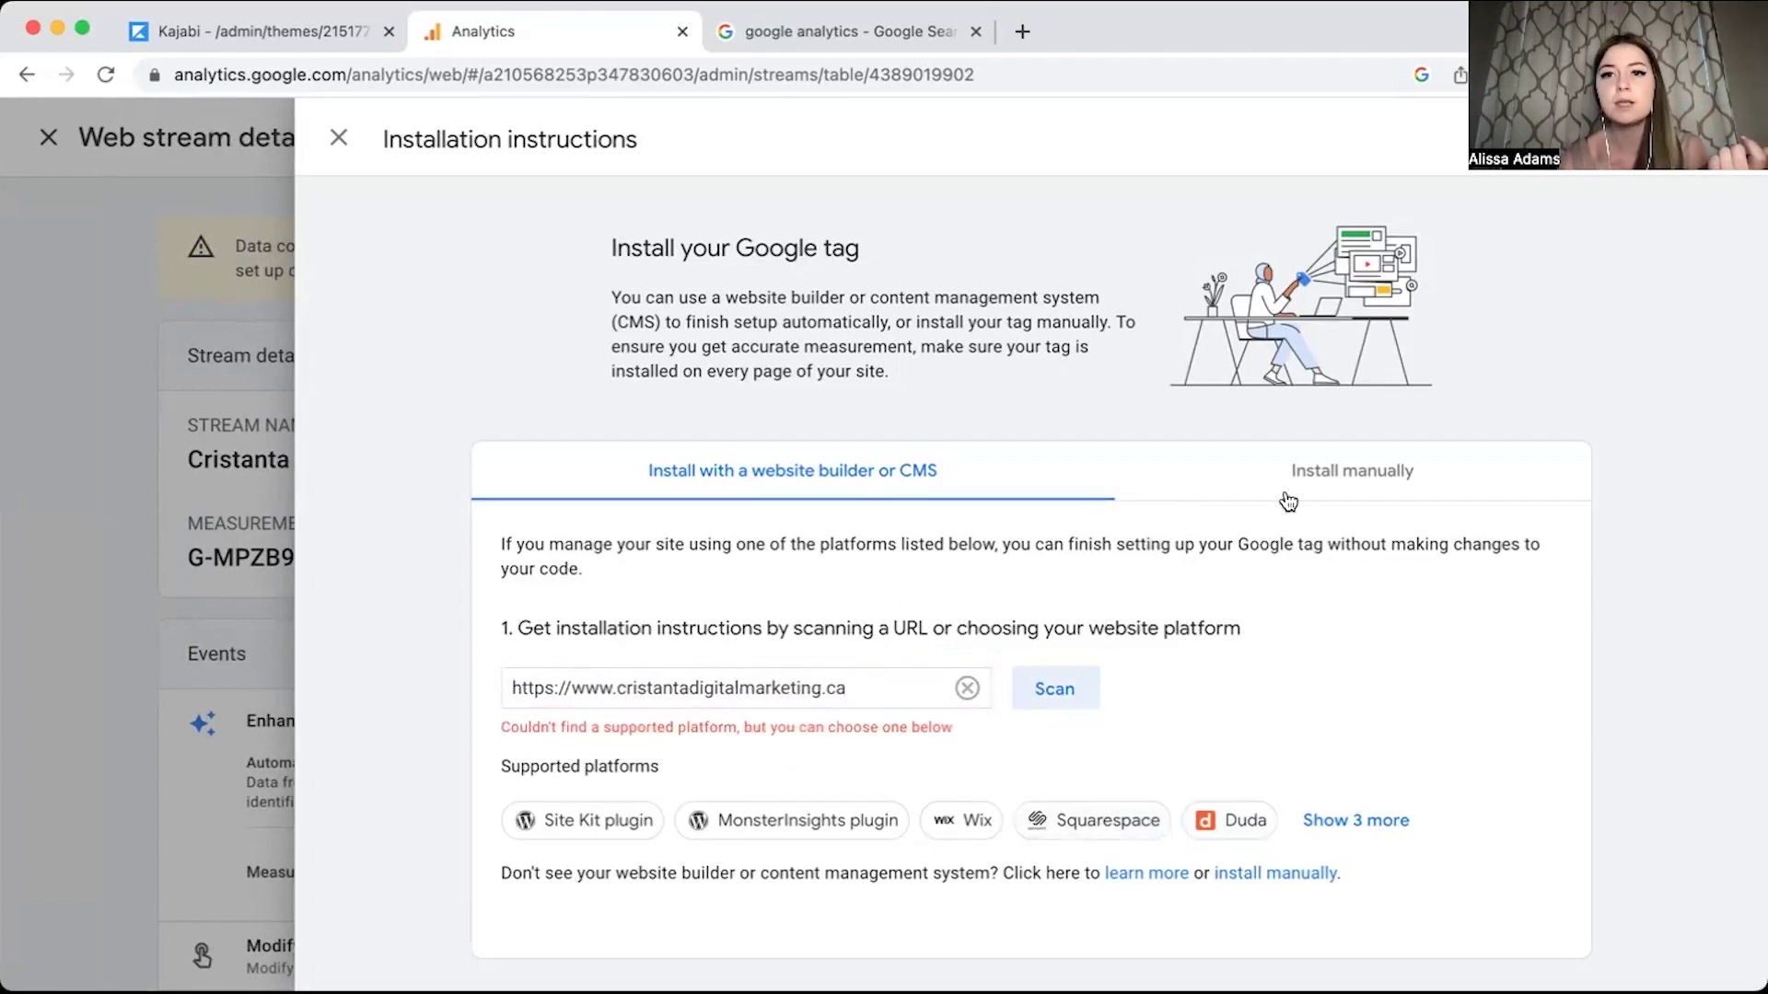
{"action": "left_click", "coordinate": [1378, 472]}
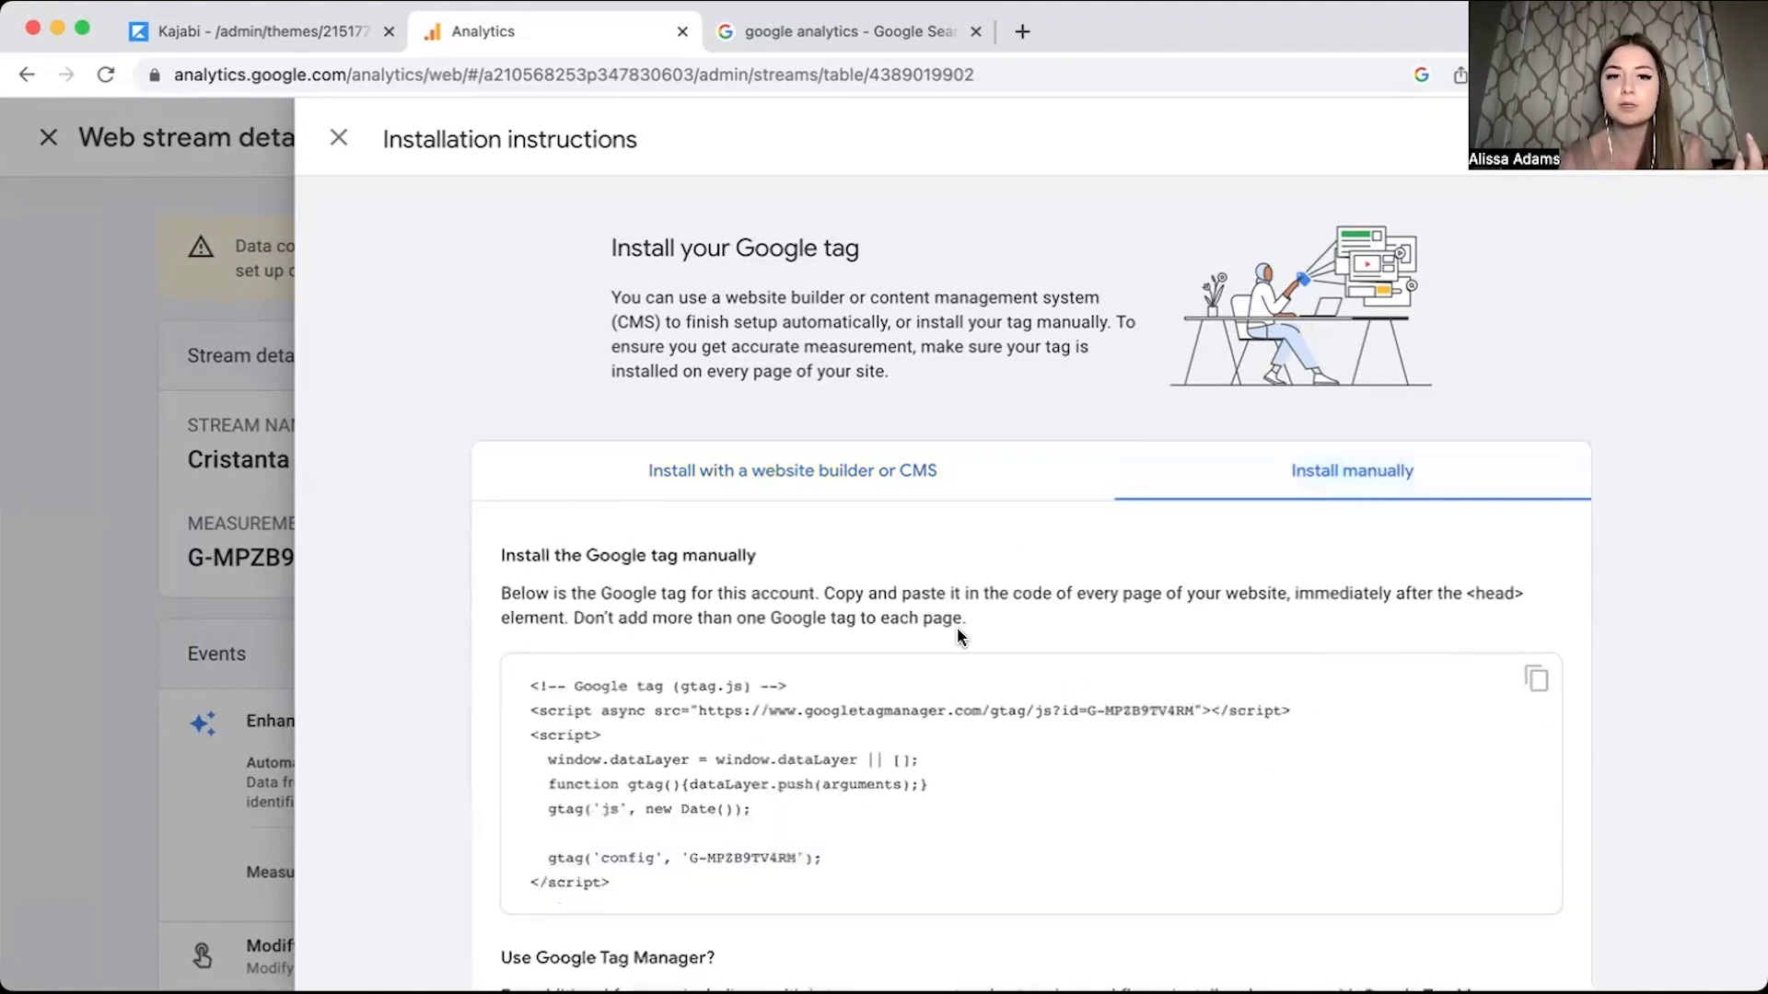
{"action": "scroll", "coordinate": [958, 627], "scroll_direction": "down", "scroll_amount": 2}
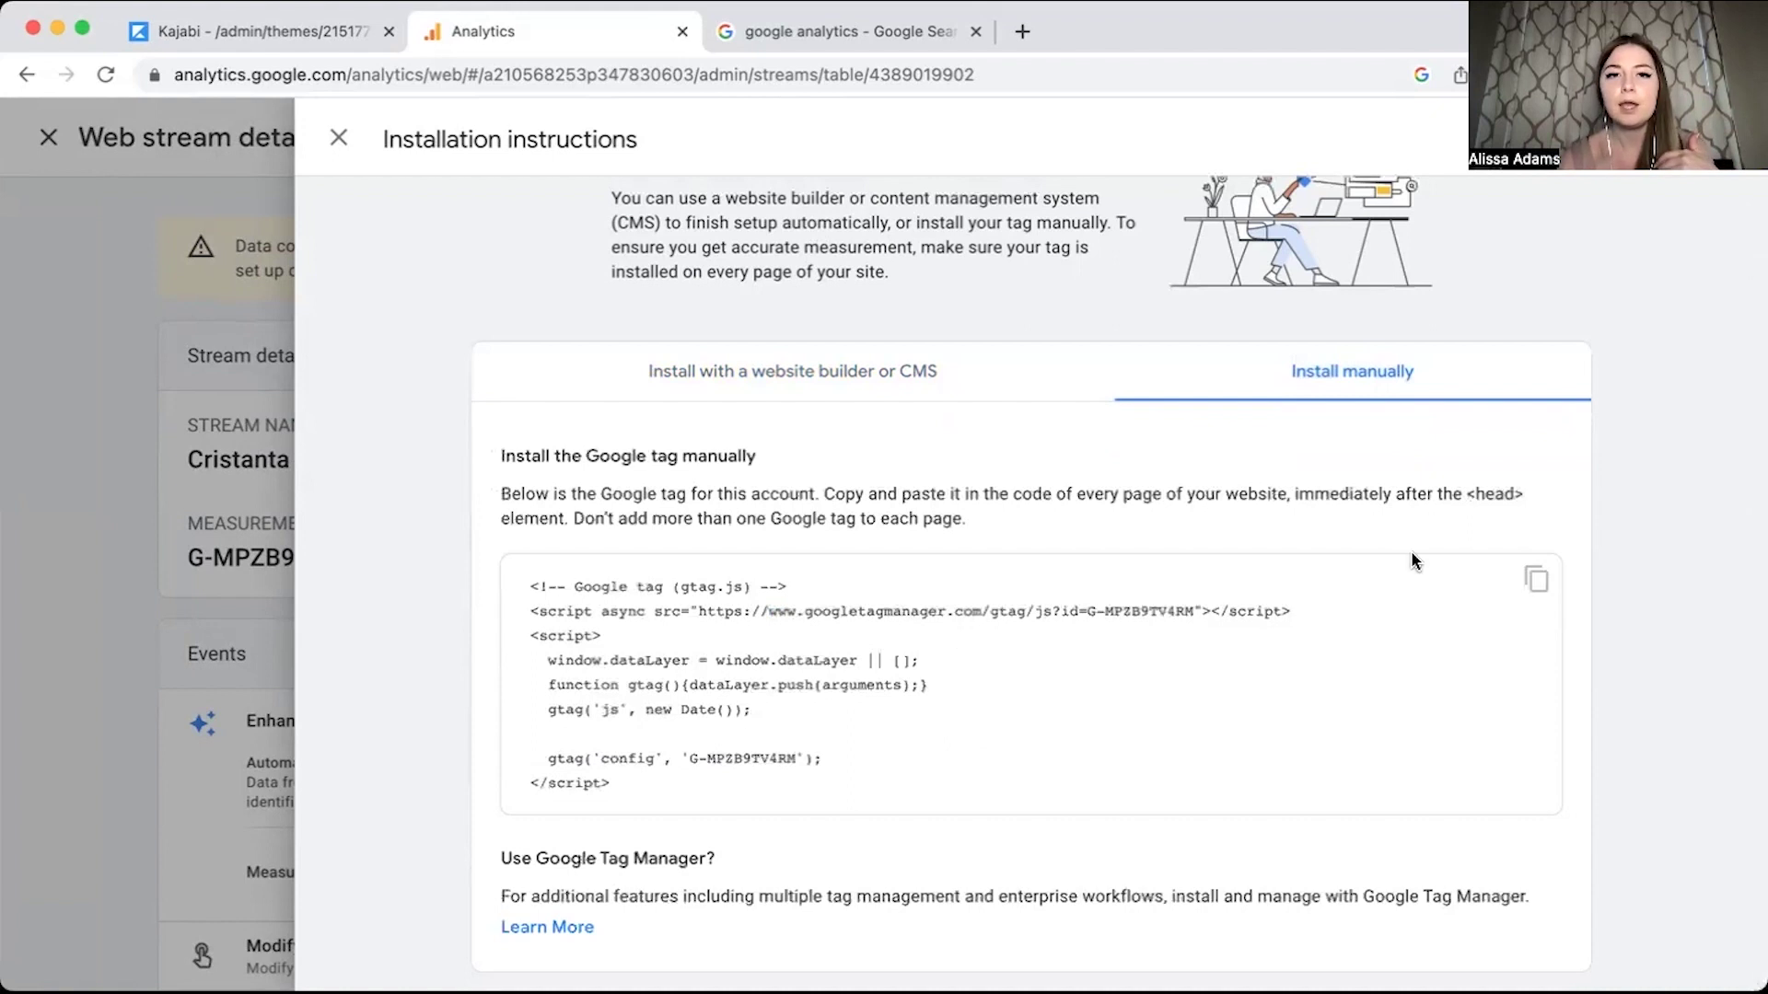
{"action": "left_click", "coordinate": [1535, 582]}
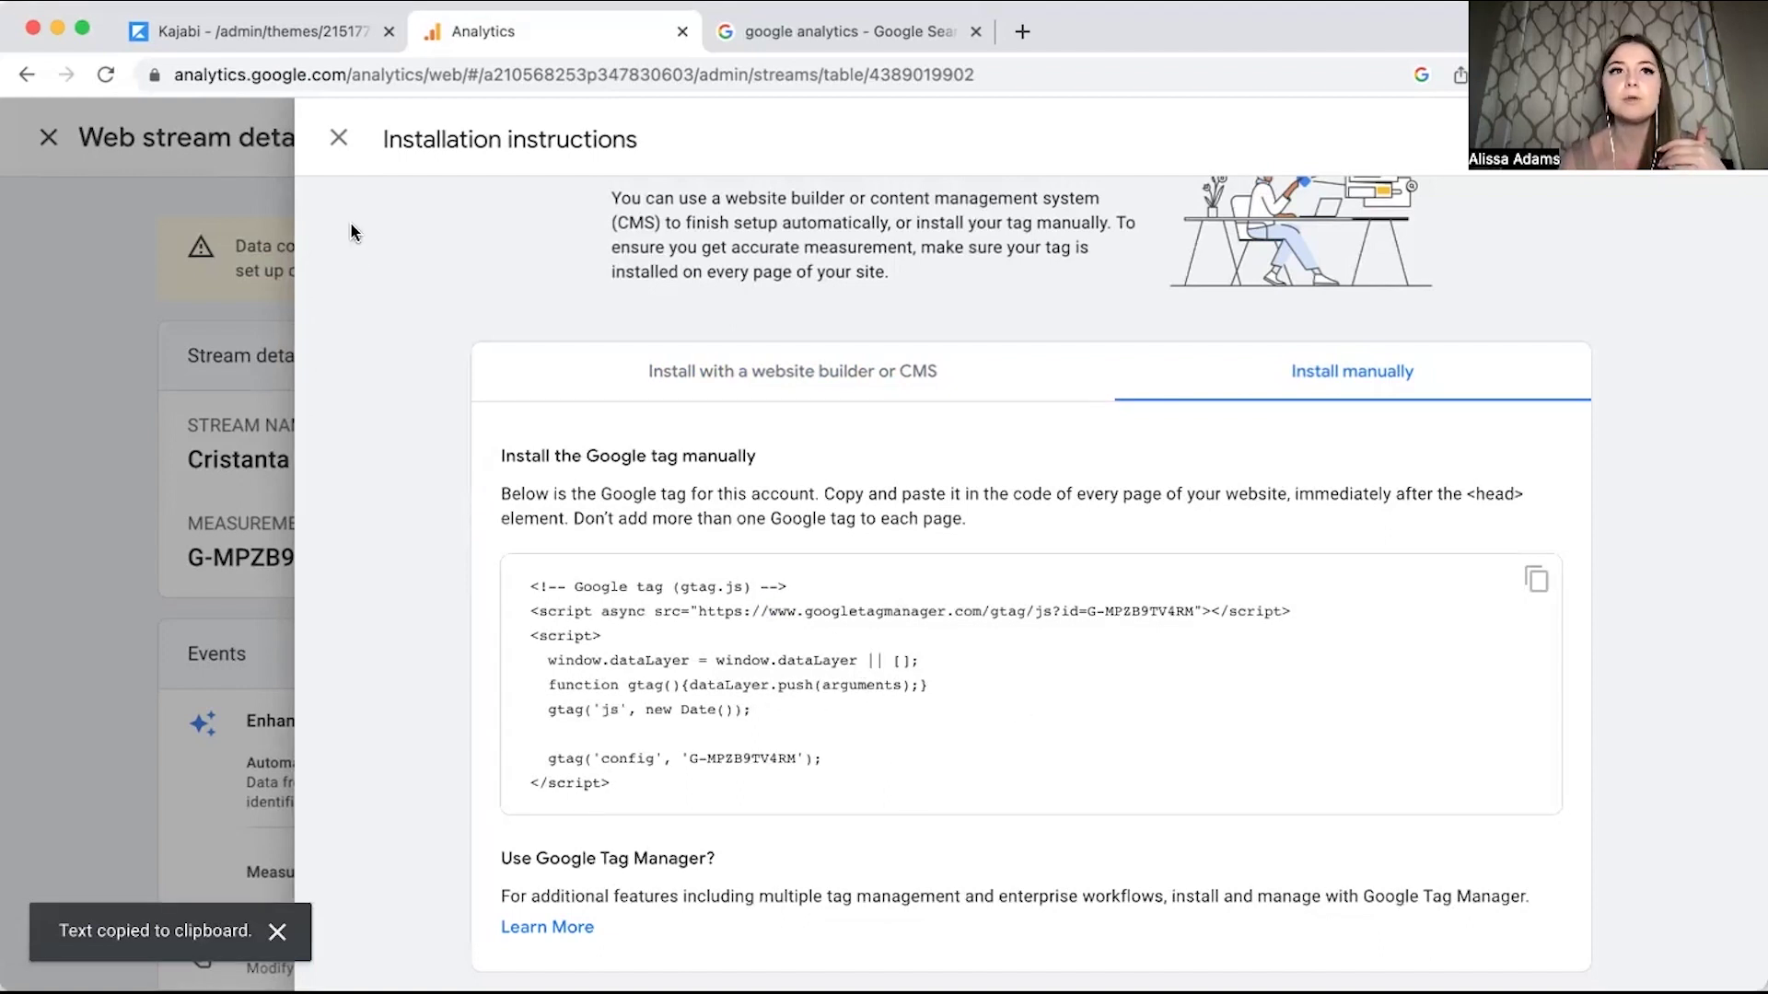
Switch to Kajabi, leave the theme editor and open the site's settings.
{"action": "left_click", "coordinate": [313, 31]}
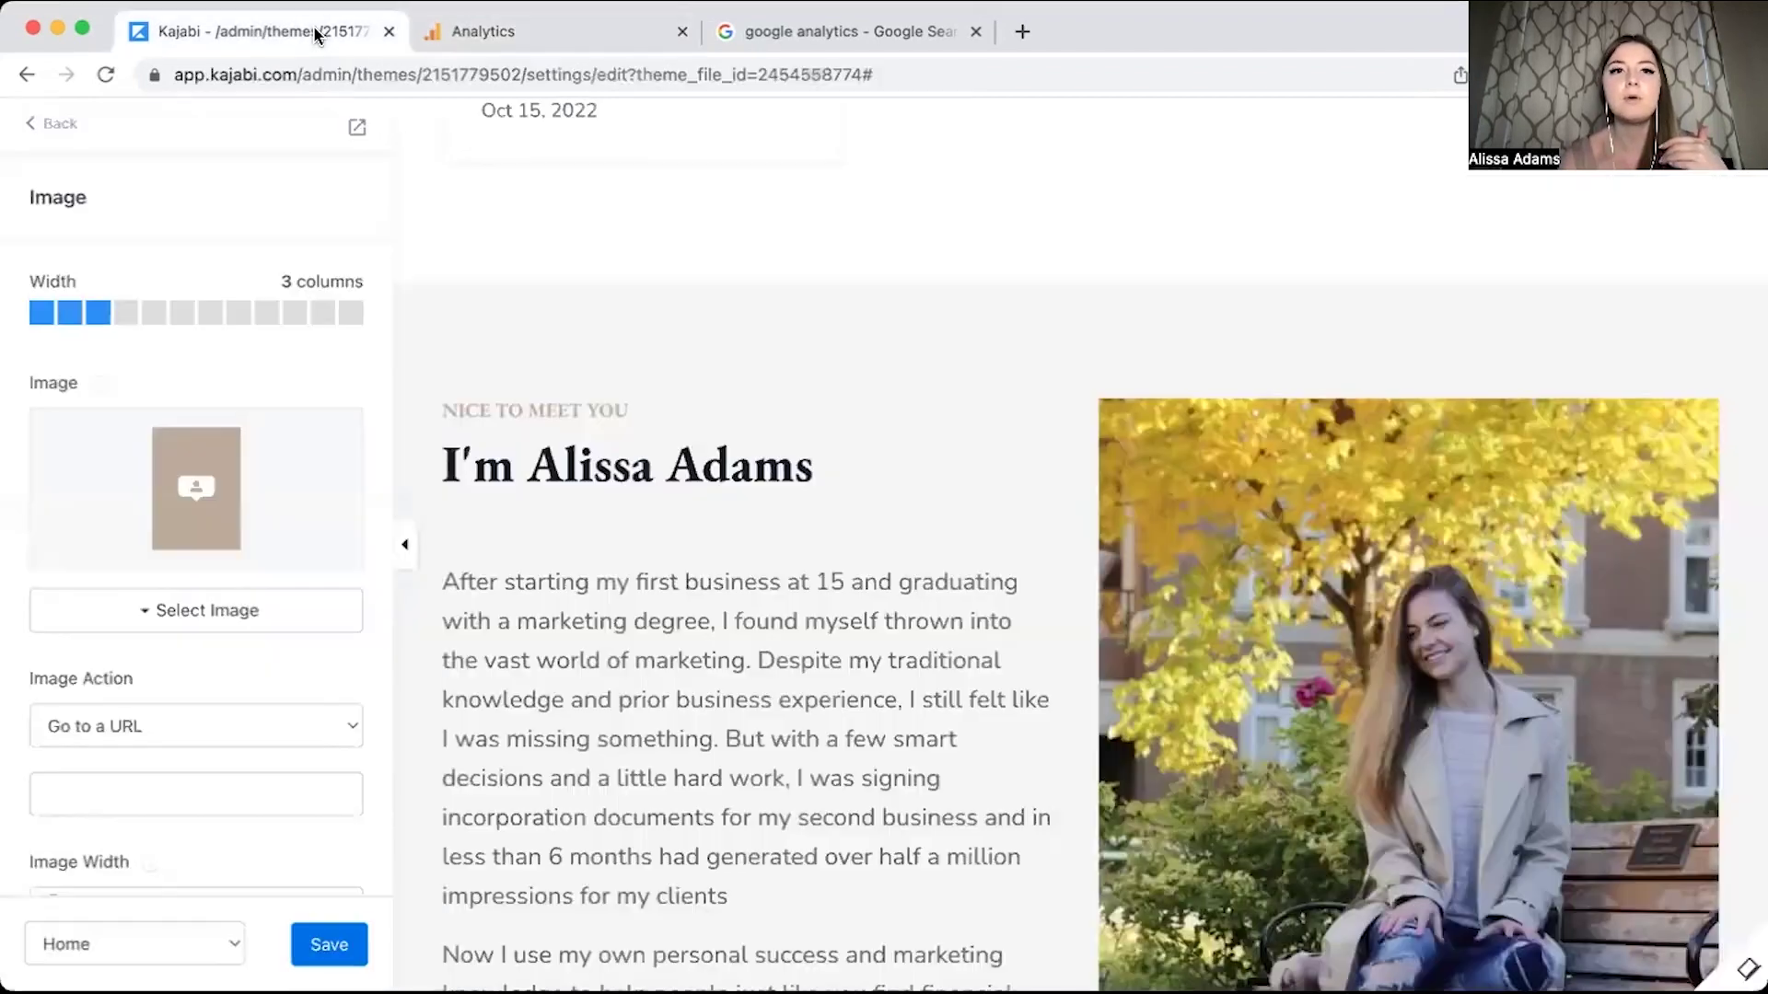
{"action": "left_click", "coordinate": [178, 138]}
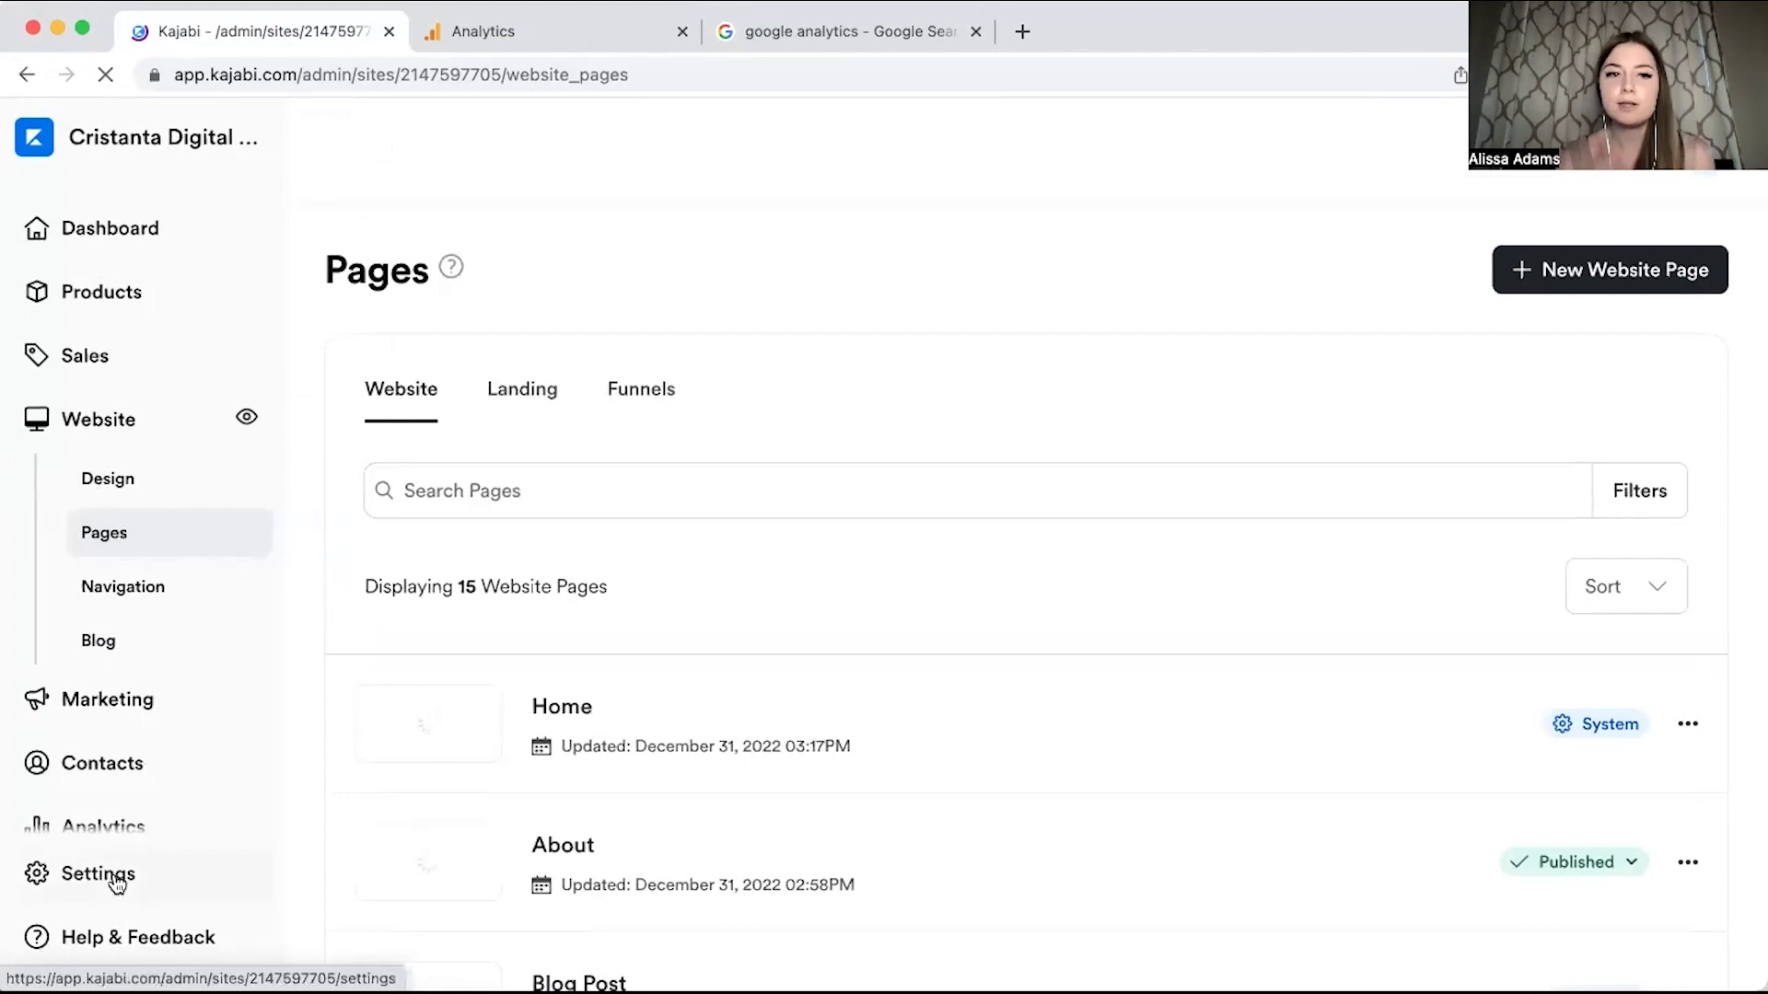
{"action": "left_click", "coordinate": [108, 875]}
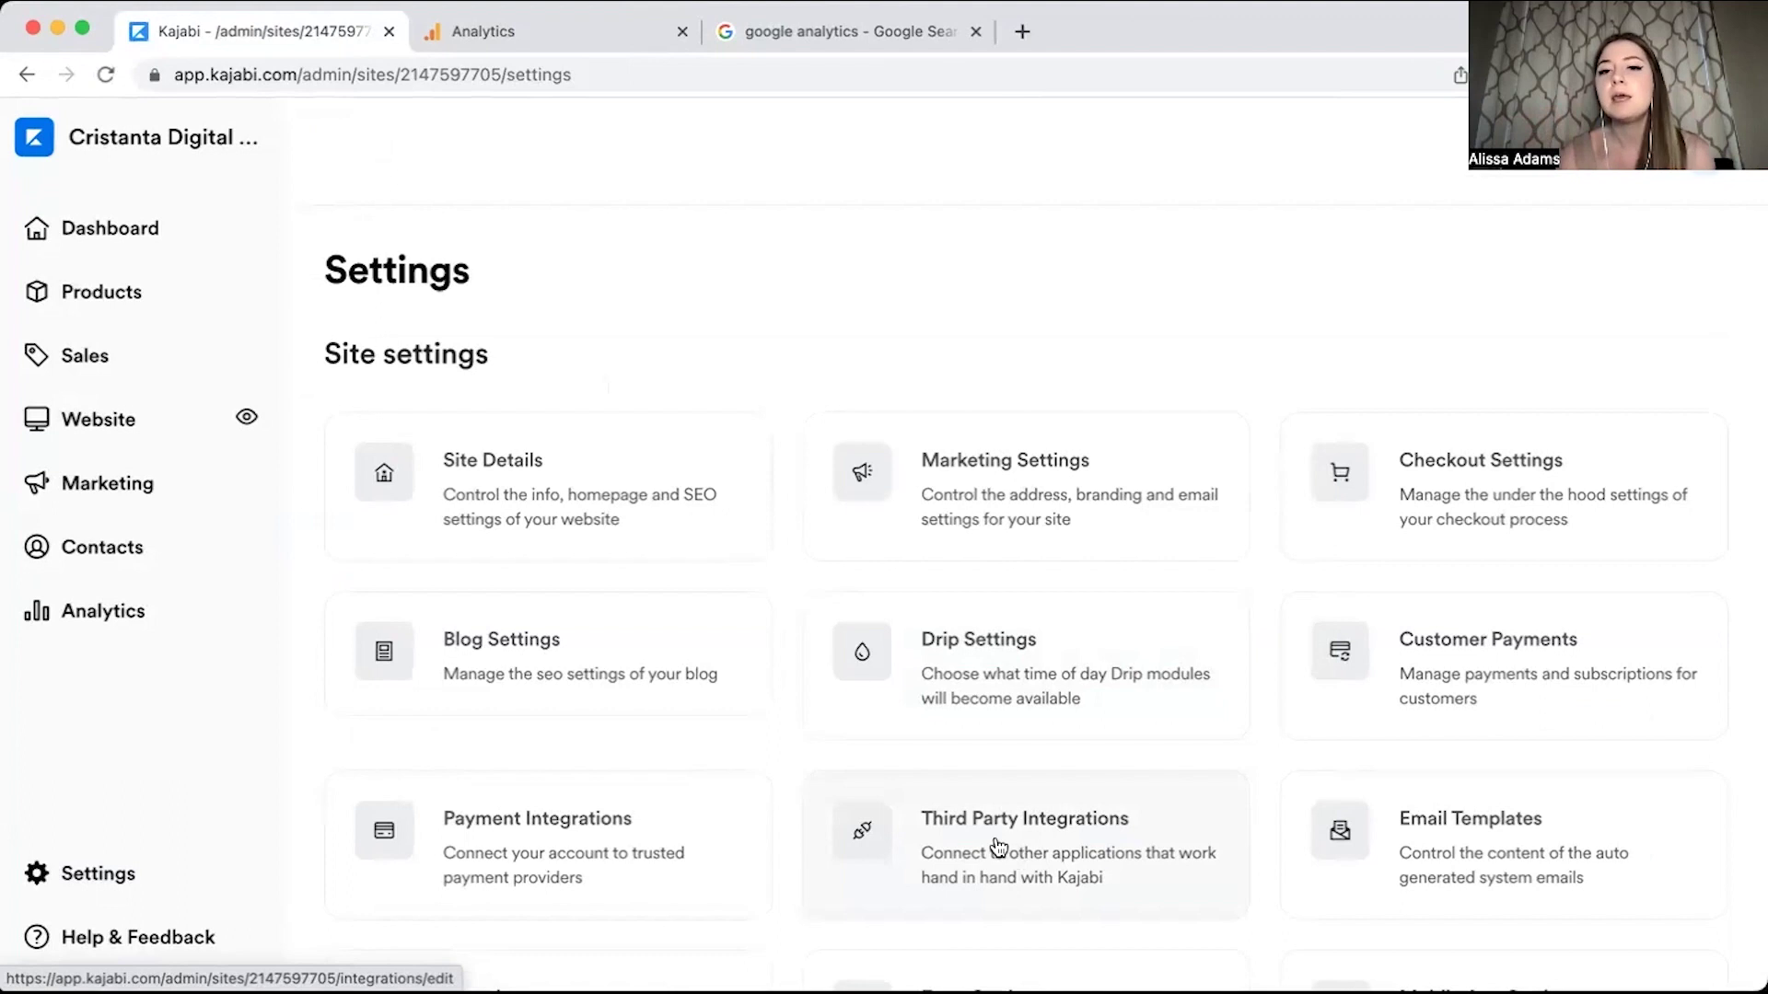
Try to set up the Google Analytics integration among the site's third-party integrations by enabling it and selecting its ID field.
{"action": "left_click", "coordinate": [995, 845]}
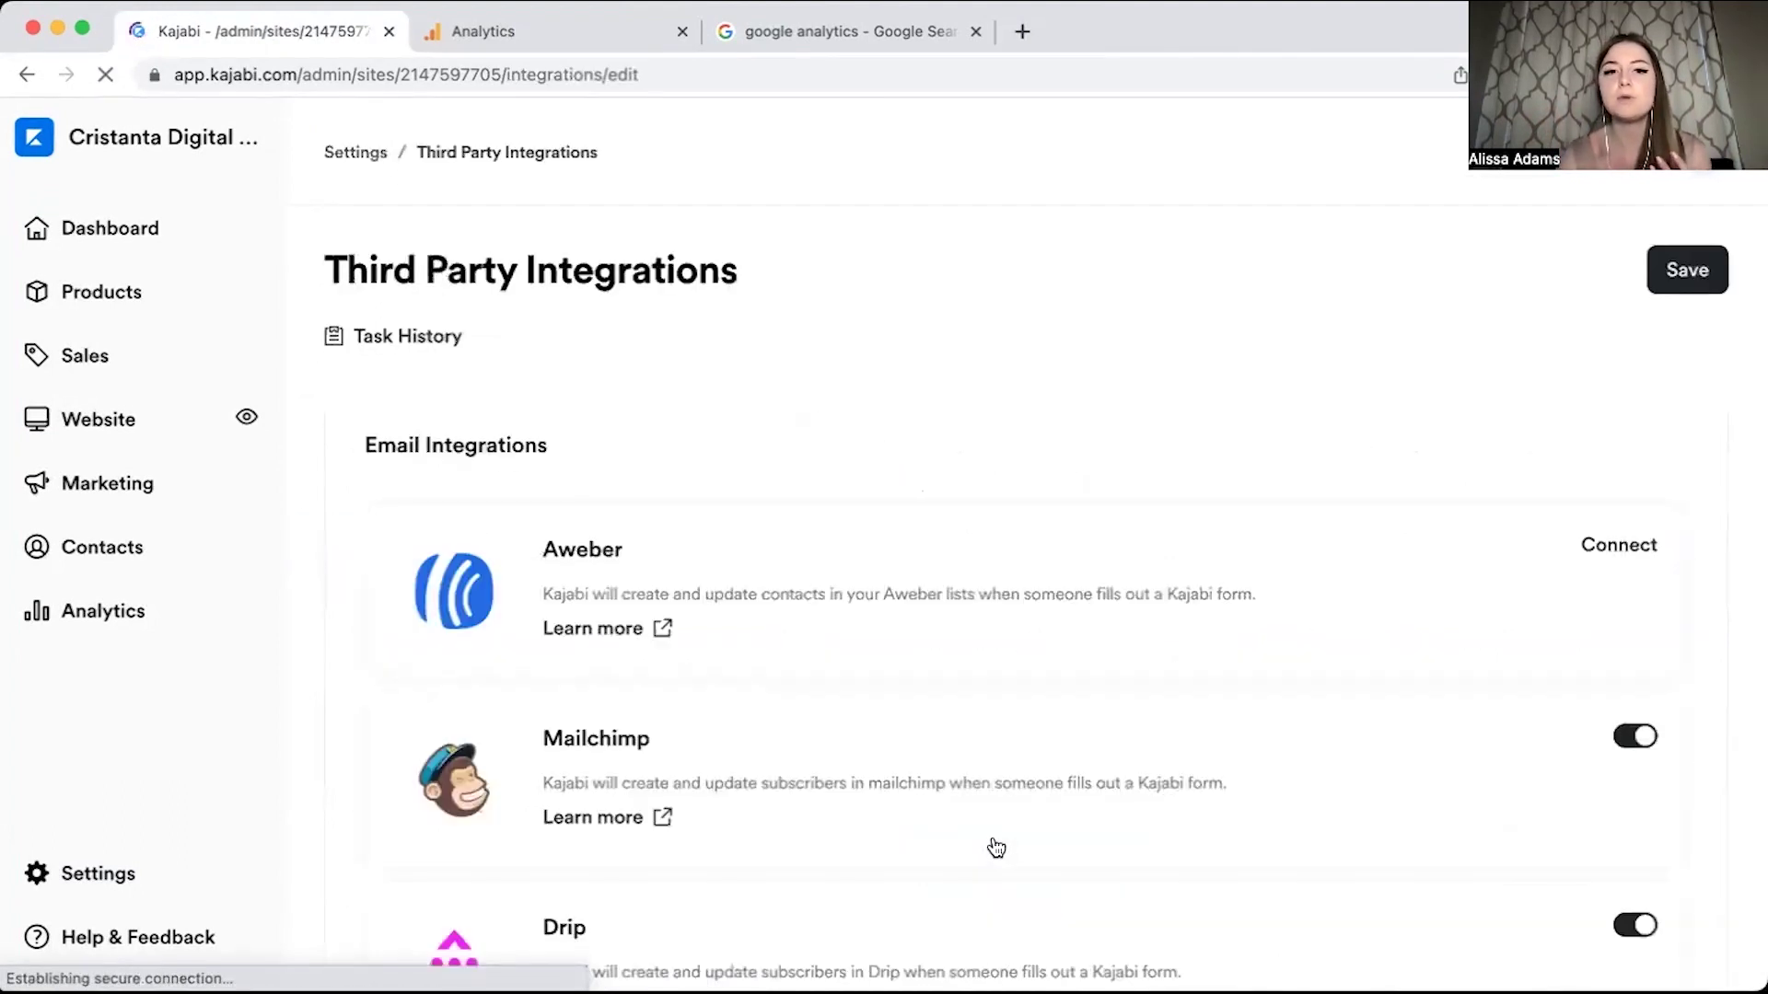
{"action": "scroll", "coordinate": [995, 845], "scroll_direction": "down", "scroll_amount": 10}
{"action": "scroll", "coordinate": [995, 845], "scroll_direction": "down", "scroll_amount": 5}
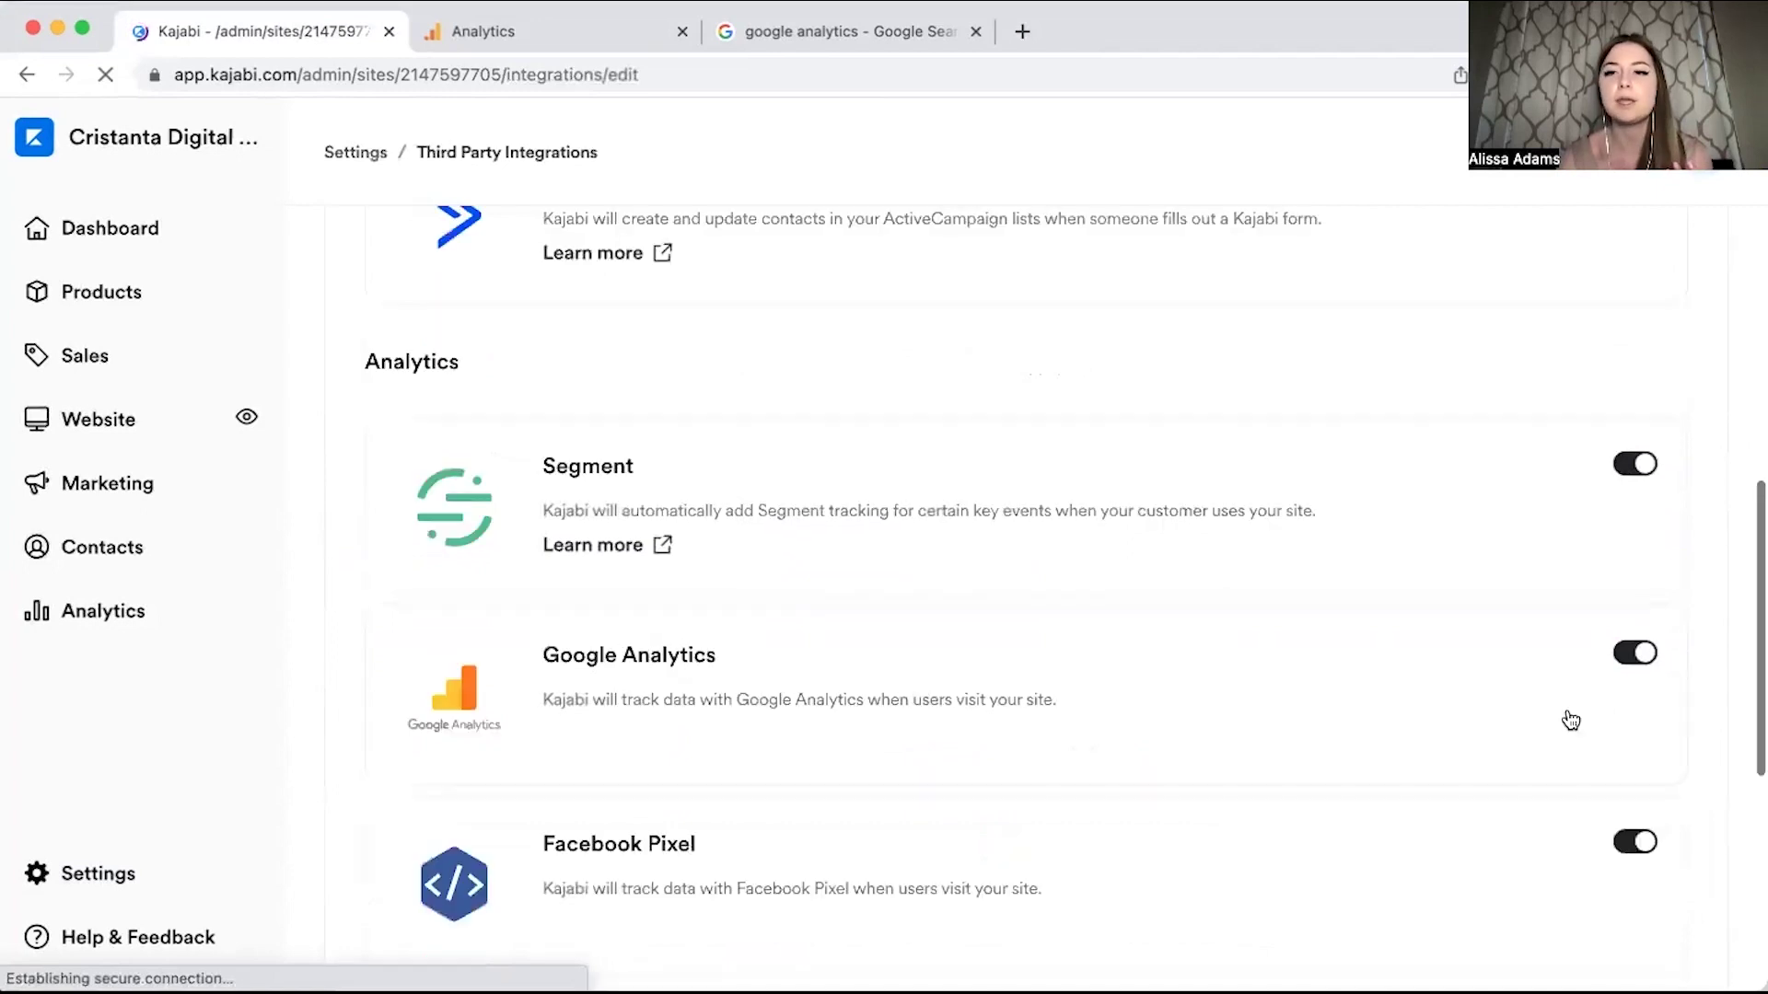
{"action": "left_click", "coordinate": [1632, 654]}
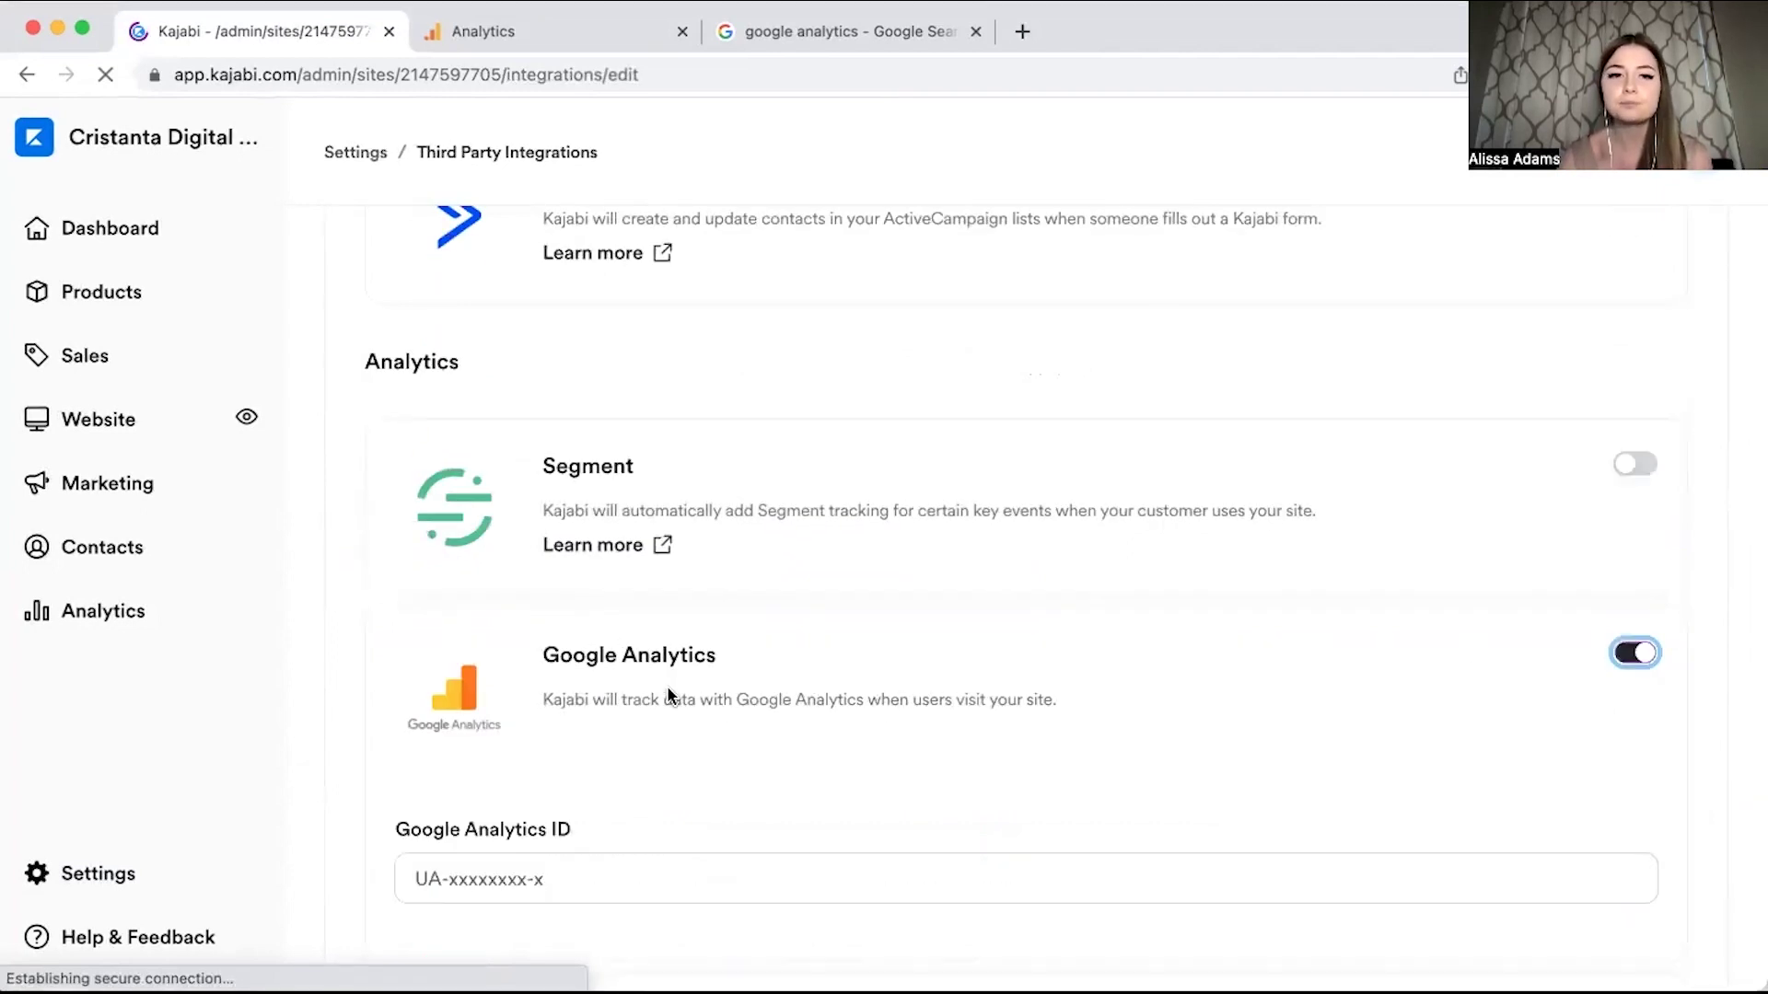
{"action": "scroll", "coordinate": [646, 668], "scroll_direction": "down", "scroll_amount": 2}
{"action": "left_click", "coordinate": [646, 659]}
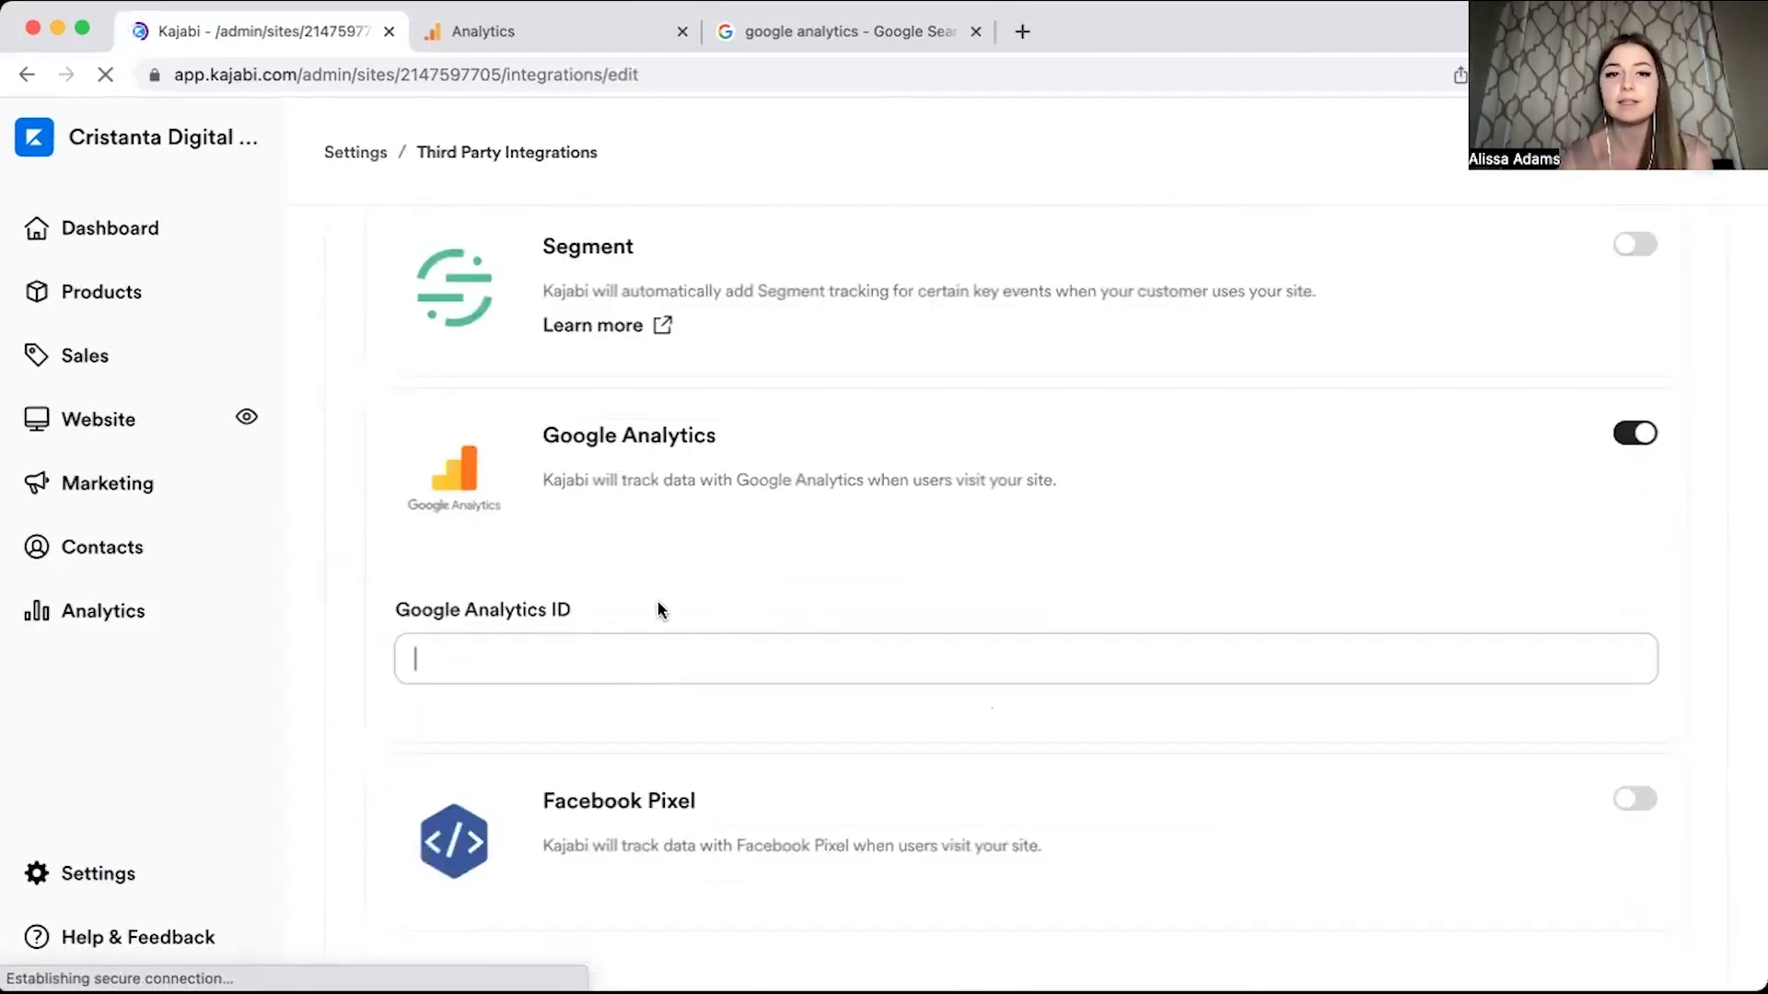
{"action": "left_click", "coordinate": [405, 707]}
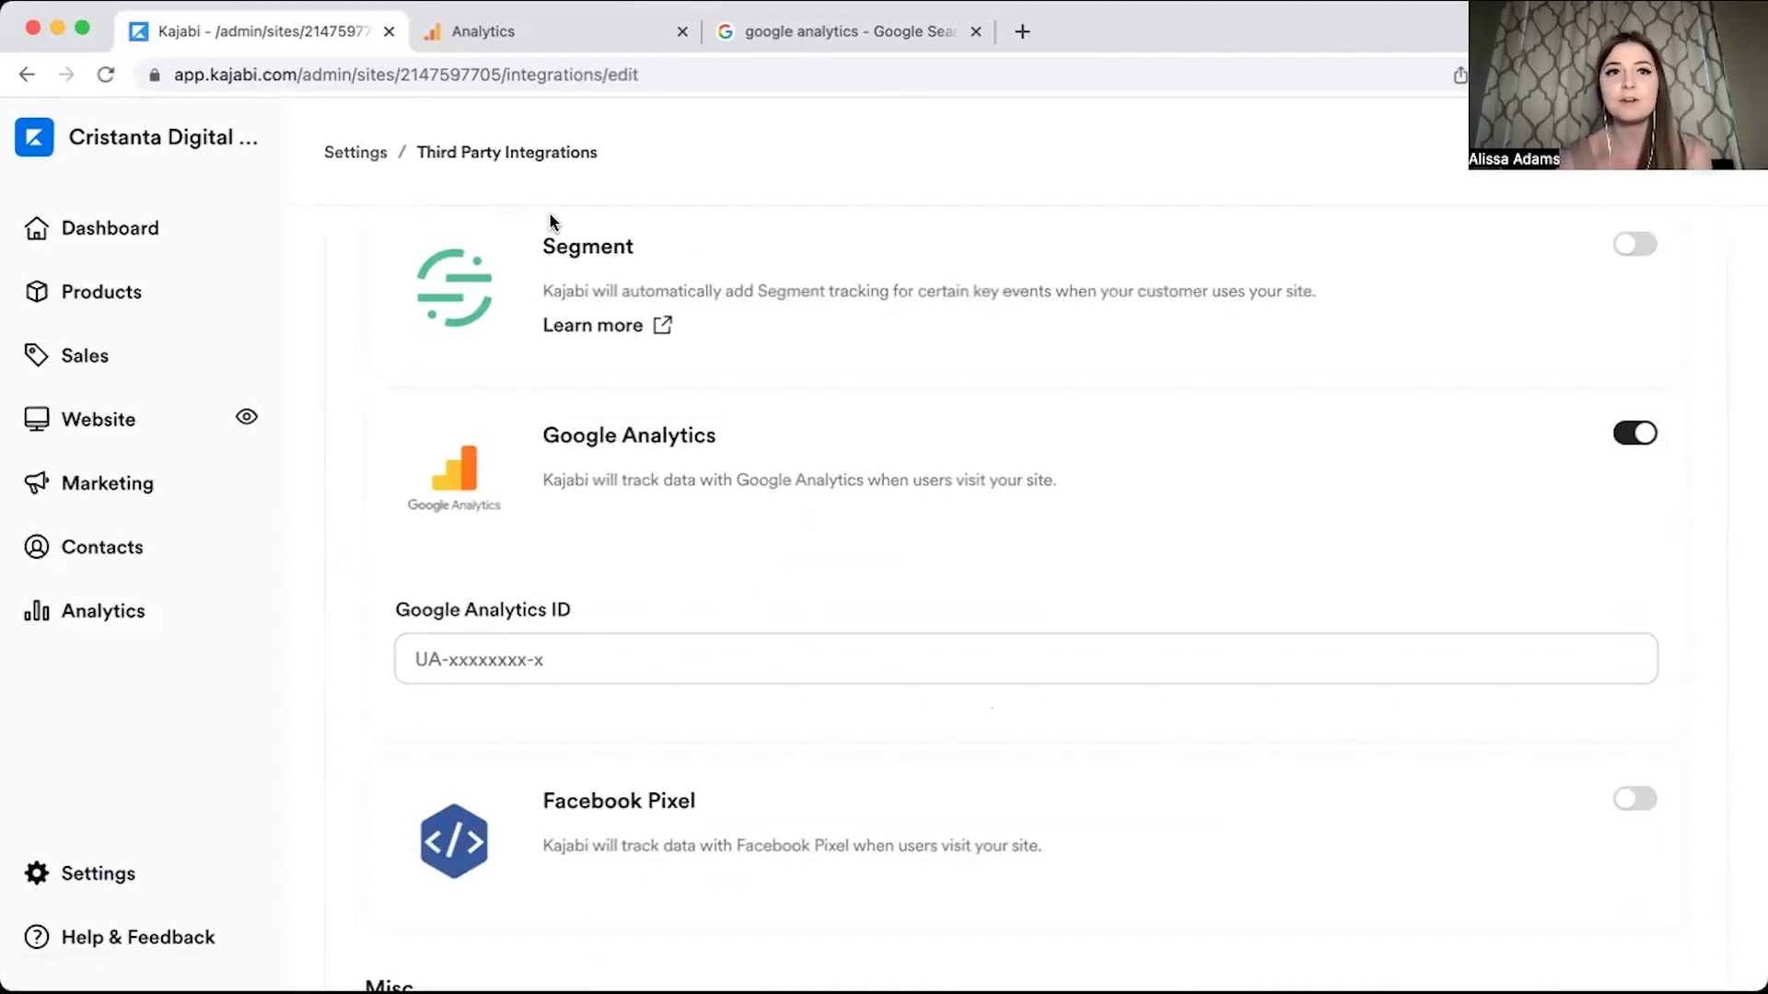
Check the web stream's measurement ID in Google Analytics and return to Kajabi's integrations page.
{"action": "left_click", "coordinate": [543, 28]}
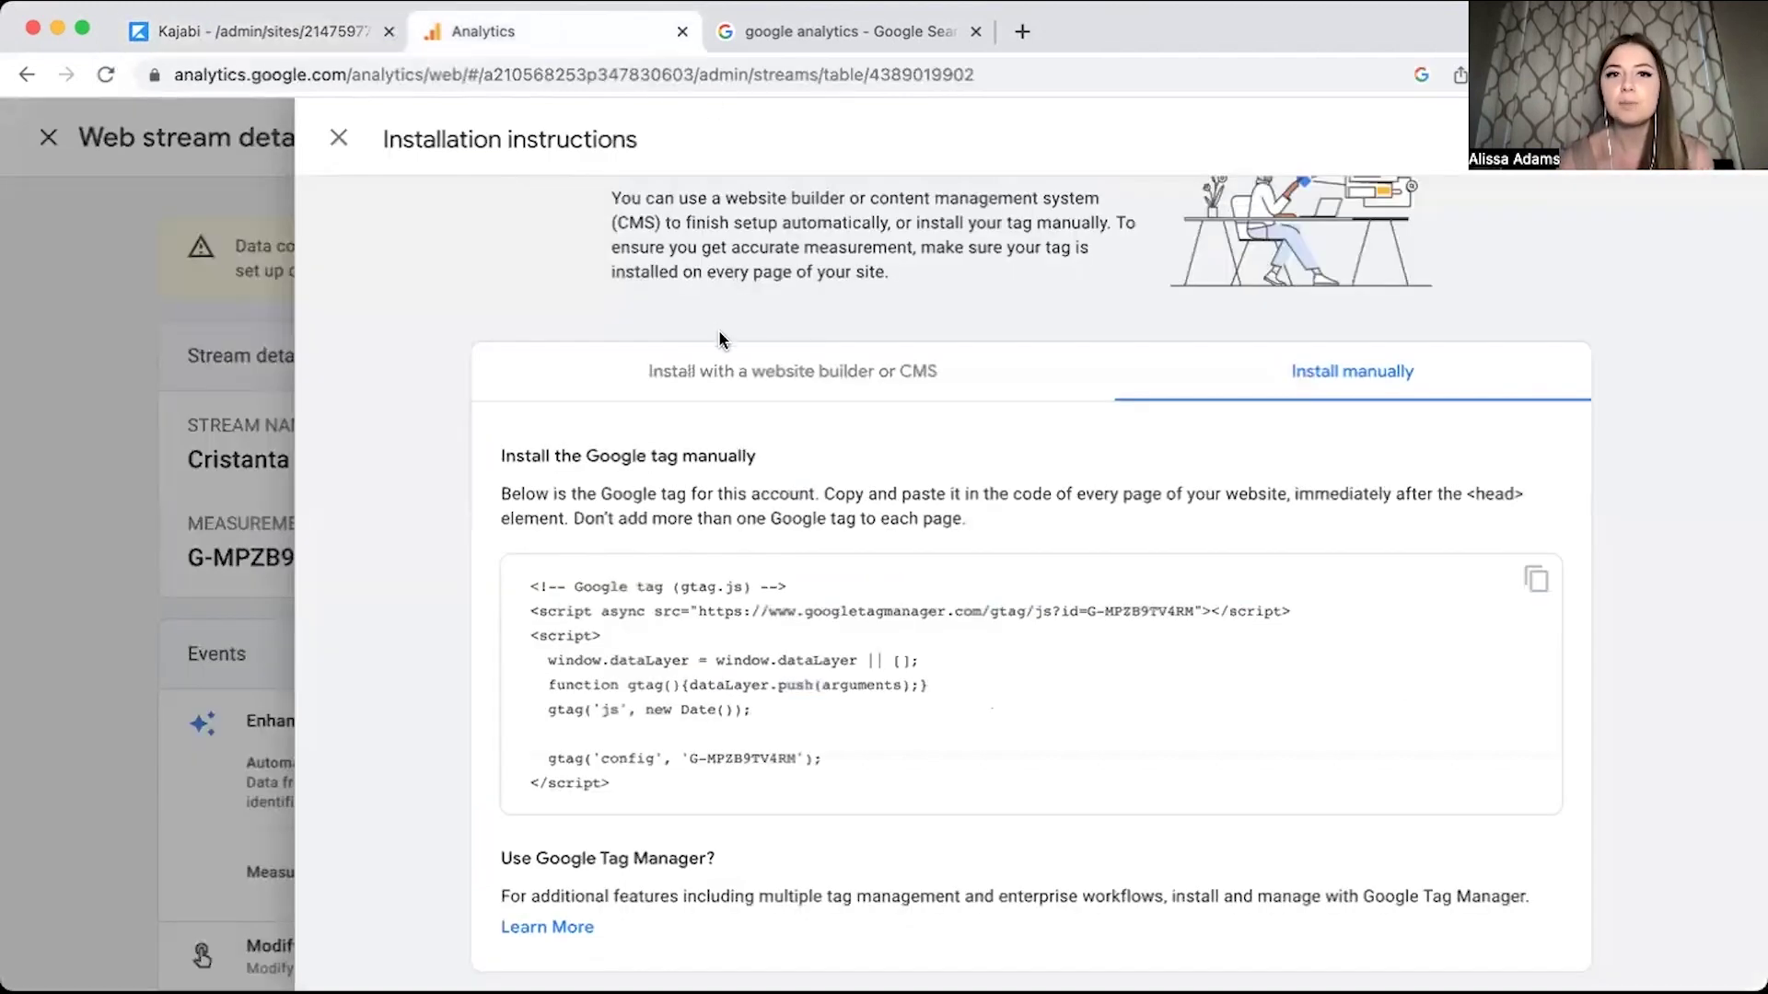
{"action": "scroll", "coordinate": [759, 415], "scroll_direction": "up", "scroll_amount": 2}
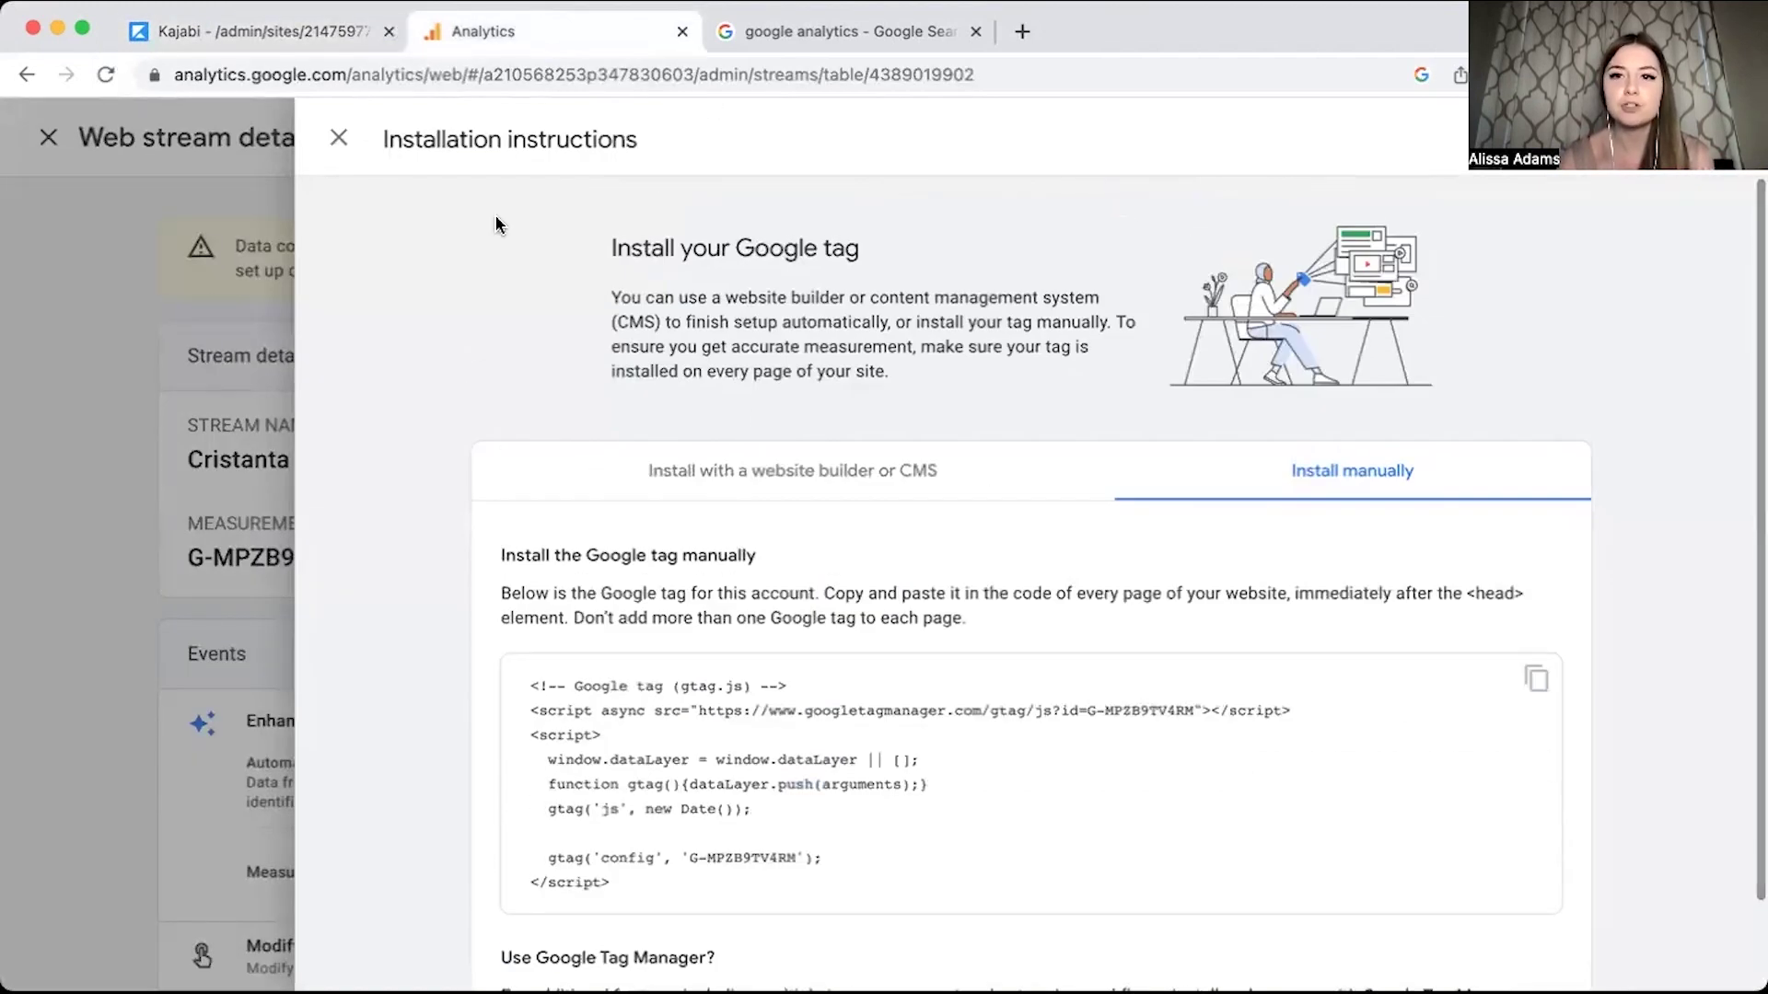
{"action": "left_click", "coordinate": [339, 137]}
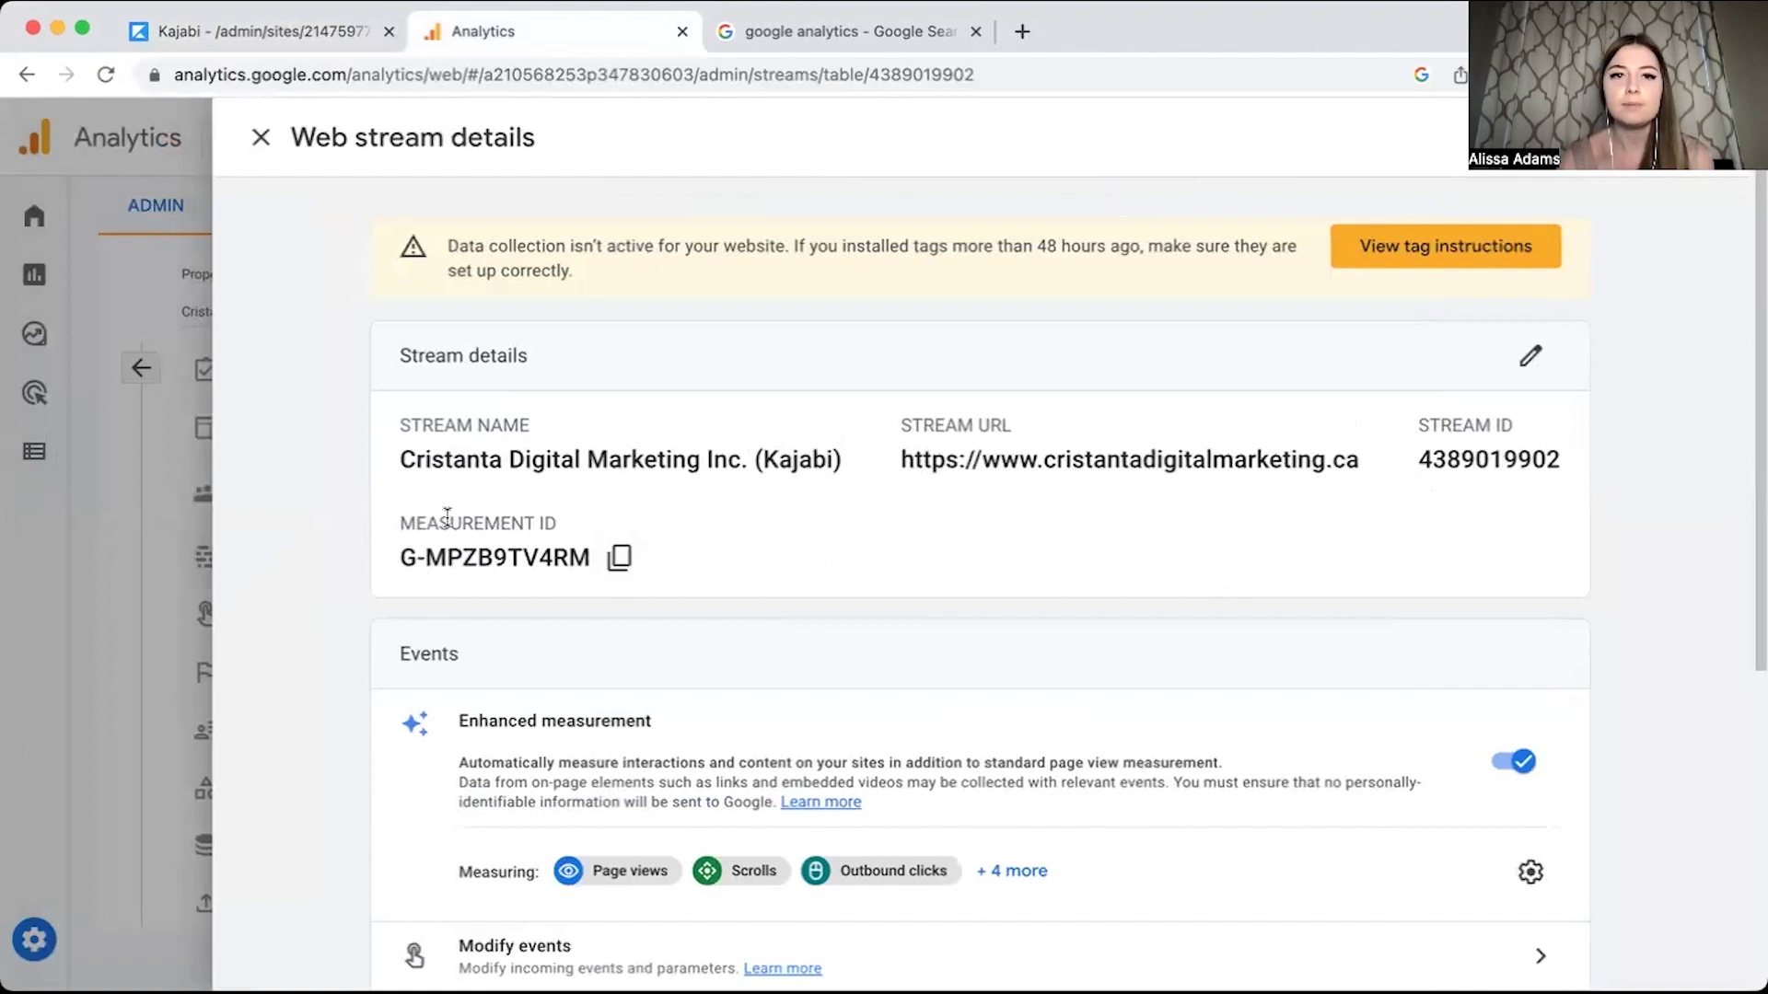
{"action": "left_click", "coordinate": [279, 20]}
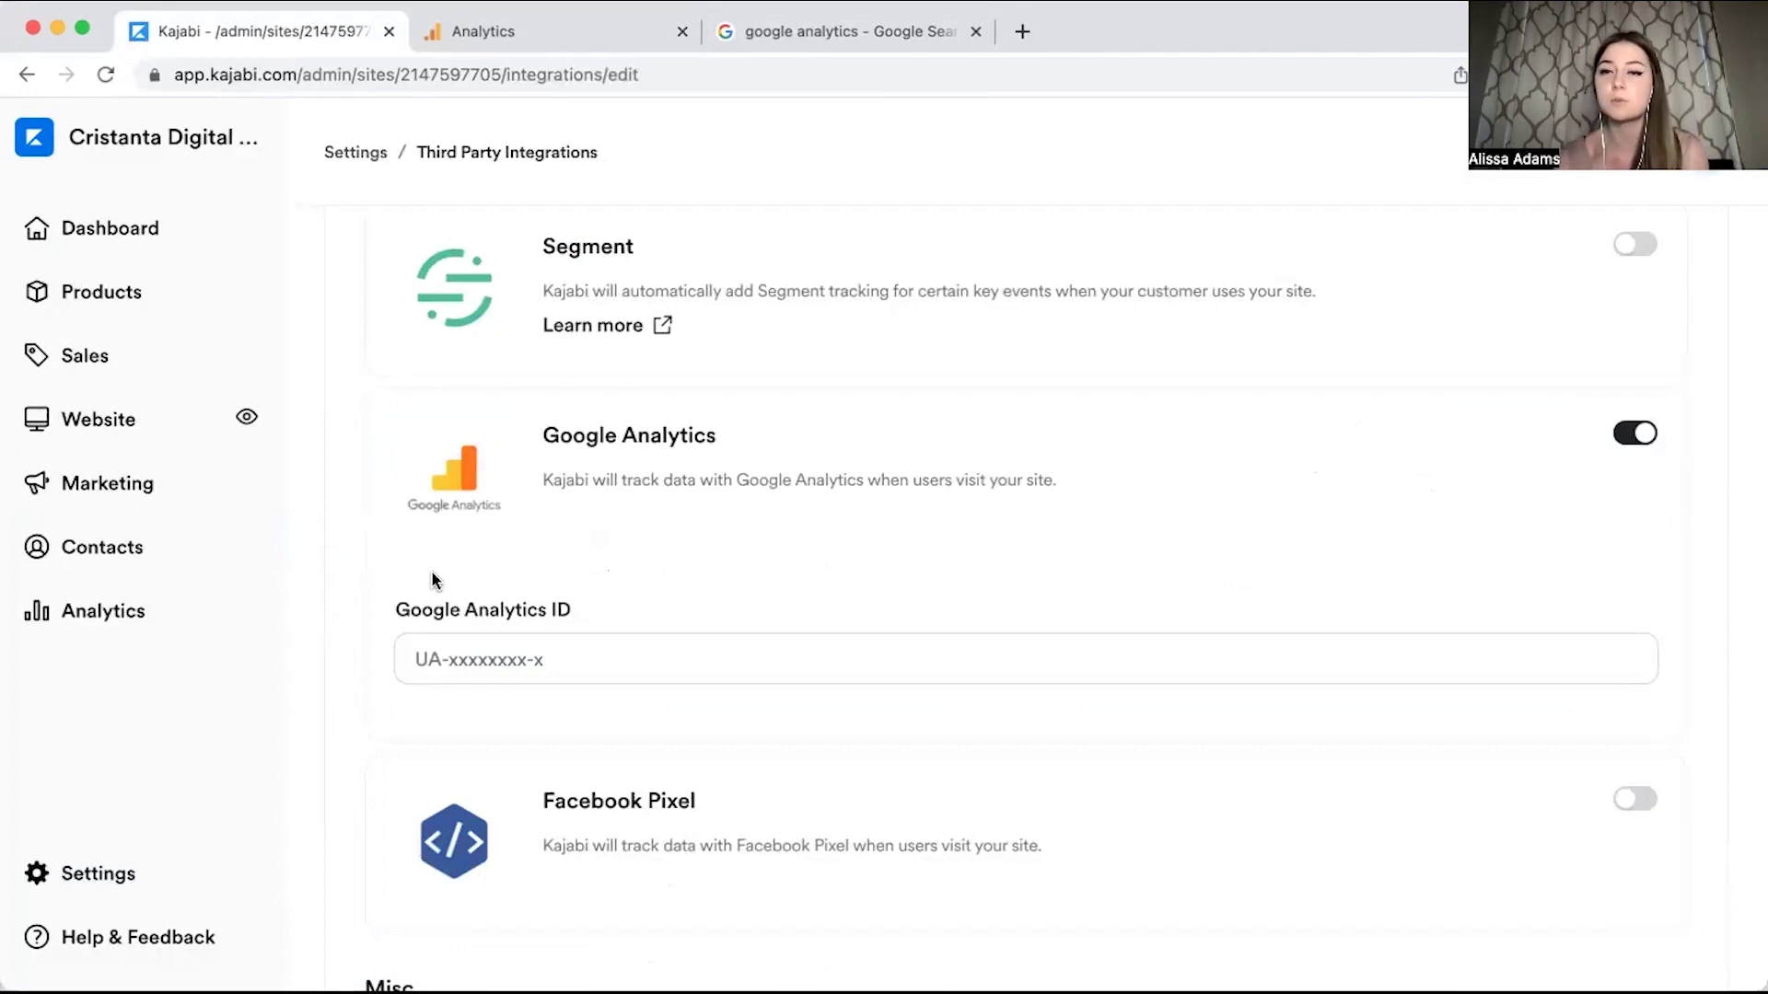
Turn off the Google Analytics integration and return to the site settings overview.
{"action": "left_click", "coordinate": [1632, 436]}
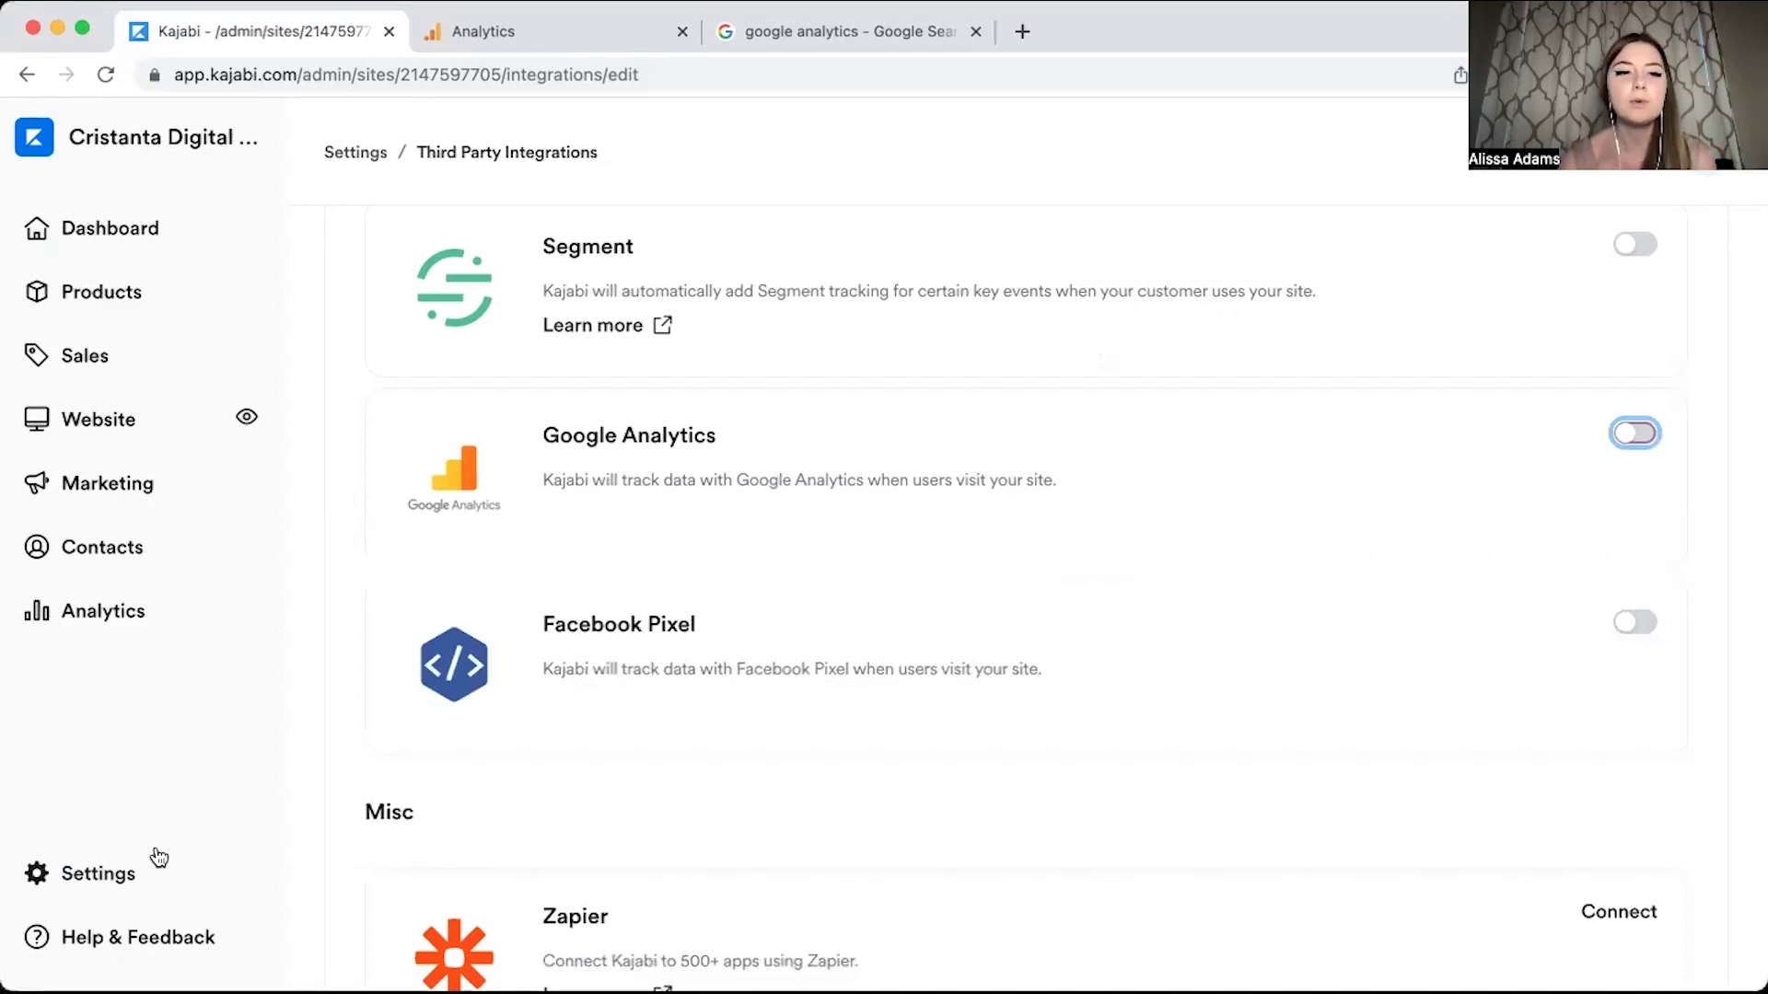
{"action": "left_click", "coordinate": [110, 879]}
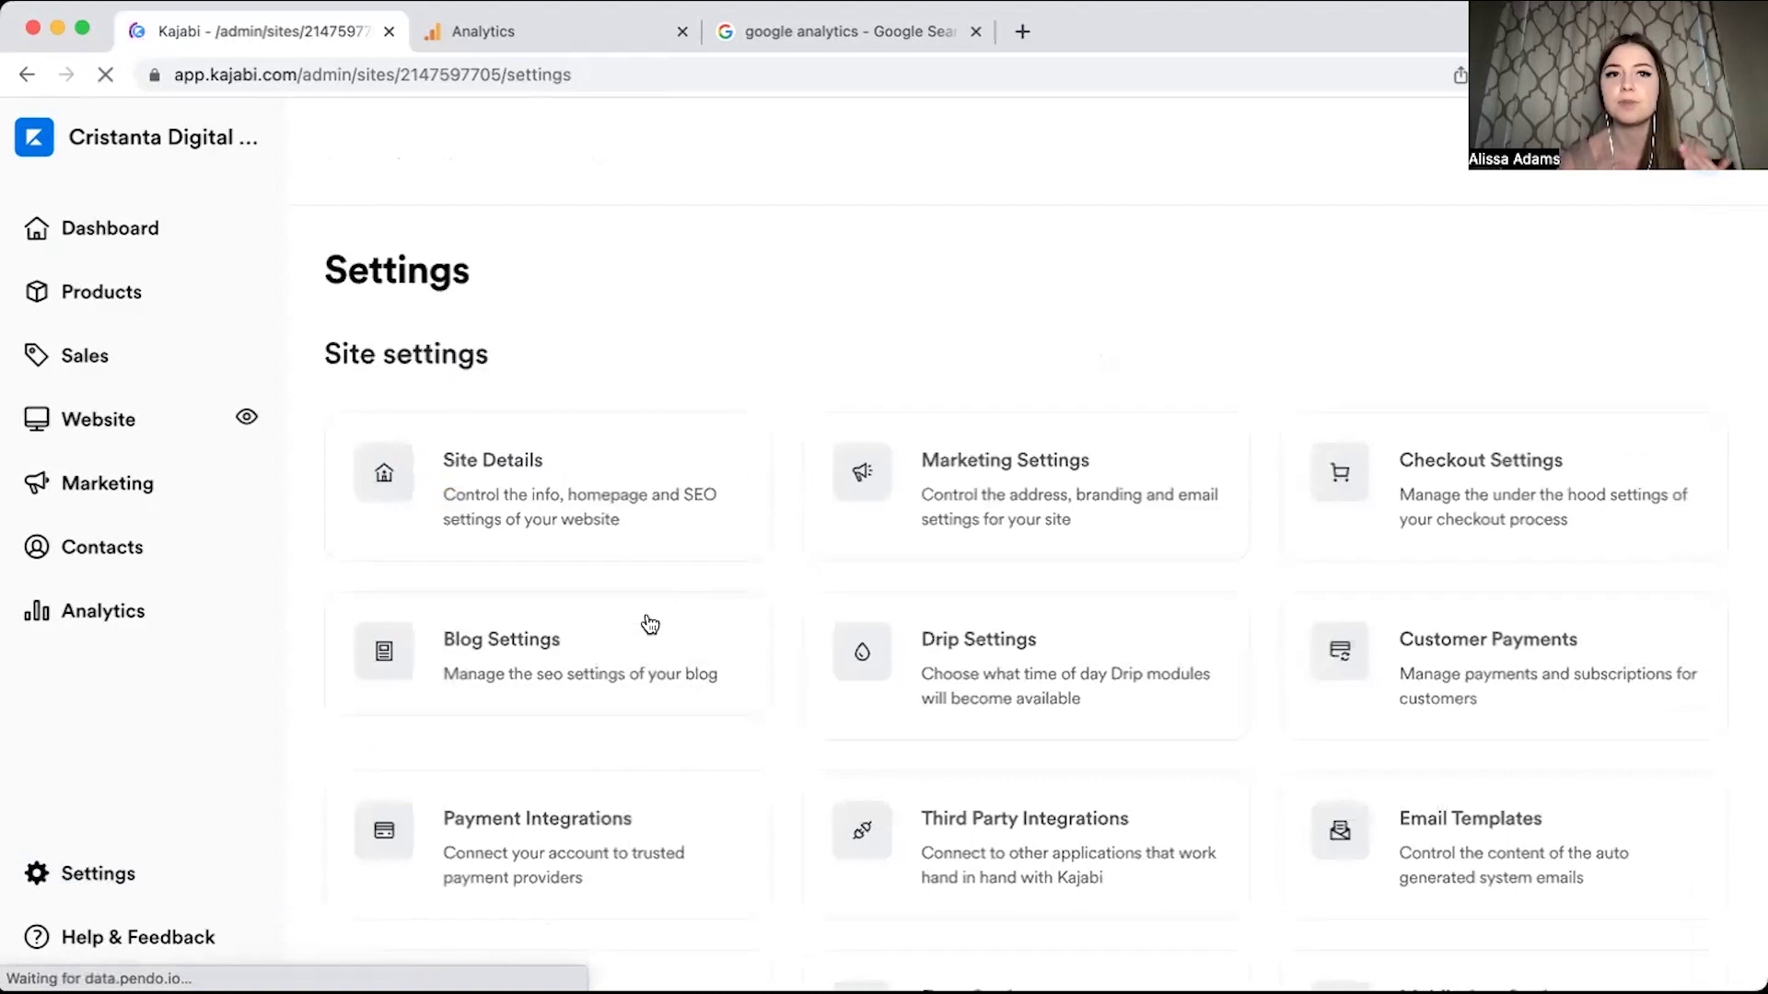
Add the Google tag (gtag.js) code for G-MPZB9TV4RM to the header page scripts in Site Details and save.
{"action": "left_click", "coordinate": [618, 495]}
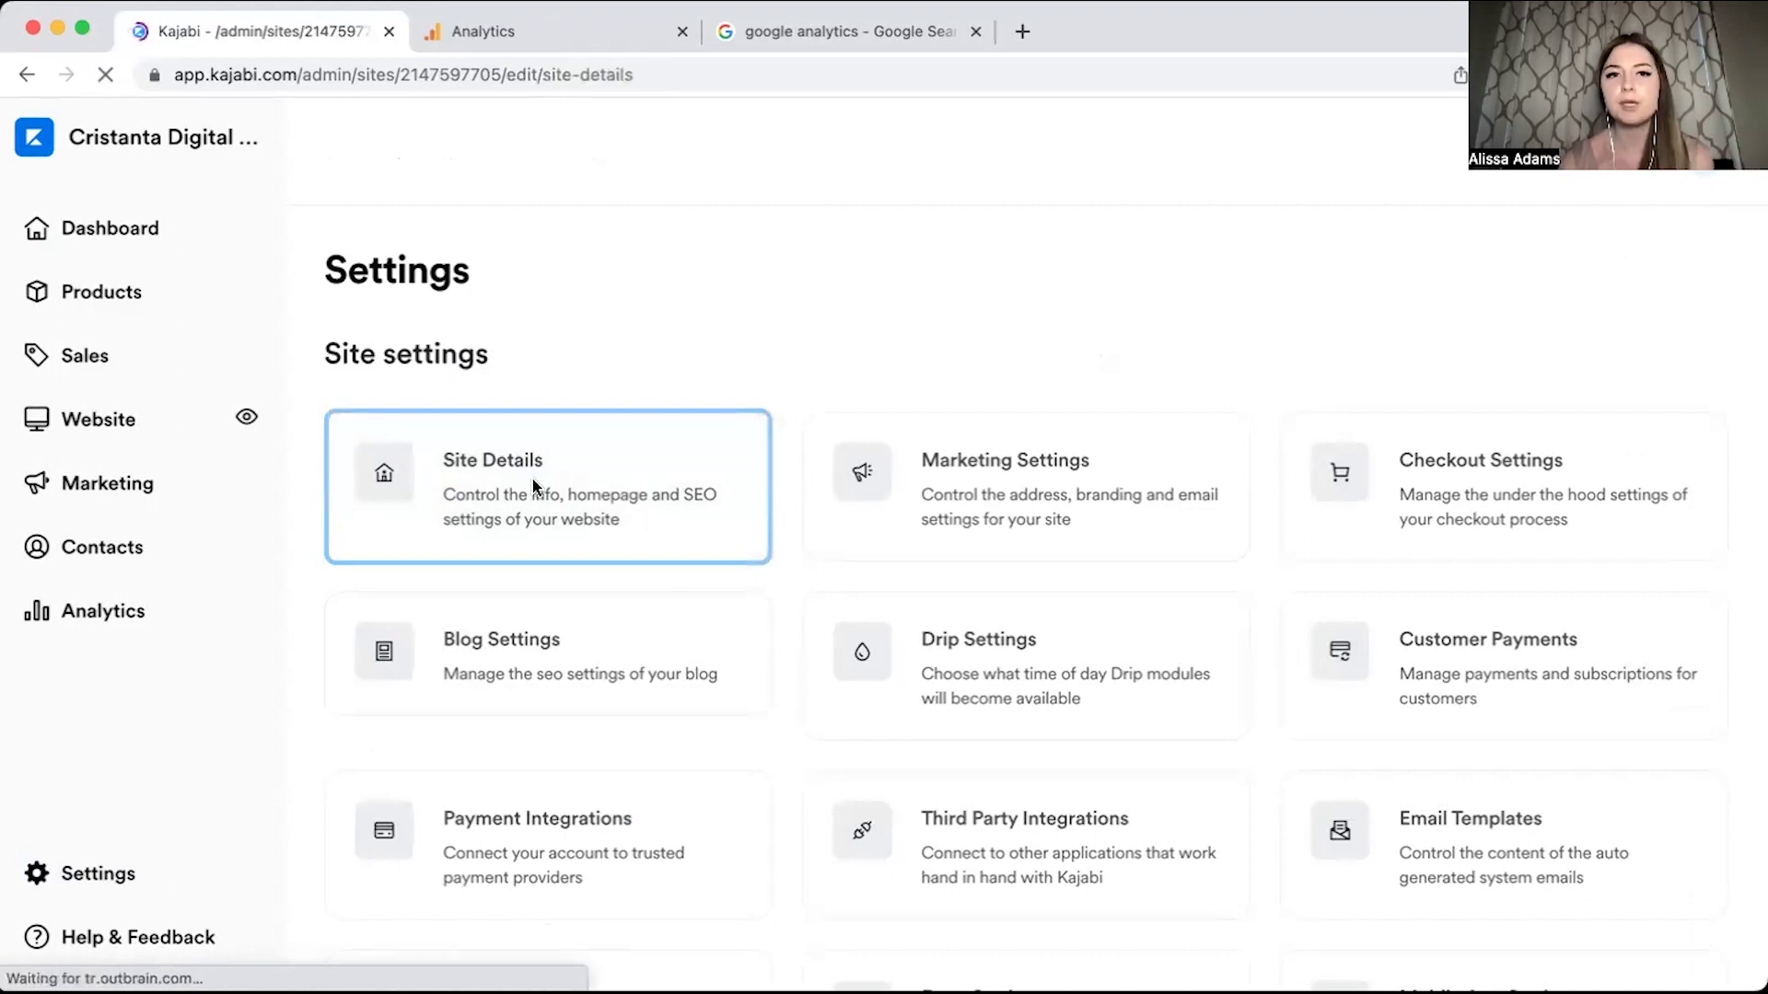
{"action": "scroll", "coordinate": [986, 565], "scroll_direction": "down", "scroll_amount": 9}
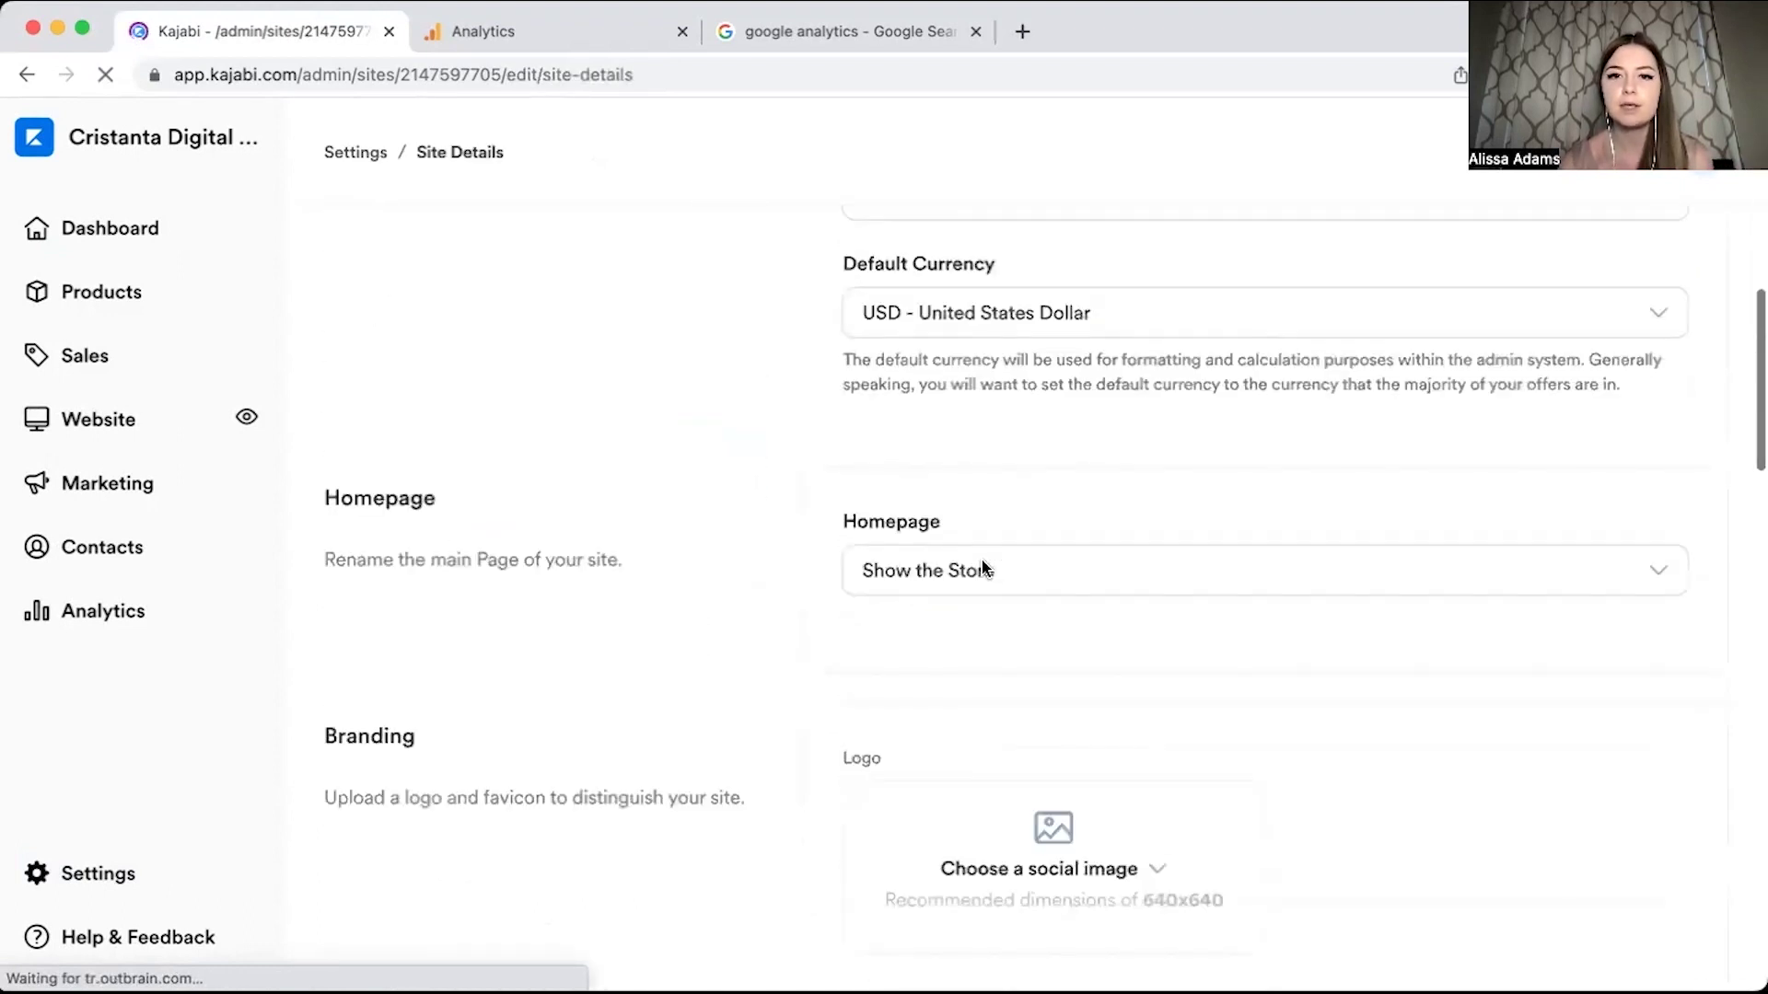
{"action": "scroll", "coordinate": [984, 568], "scroll_direction": "down", "scroll_amount": 10}
{"action": "left_click", "coordinate": [916, 498]}
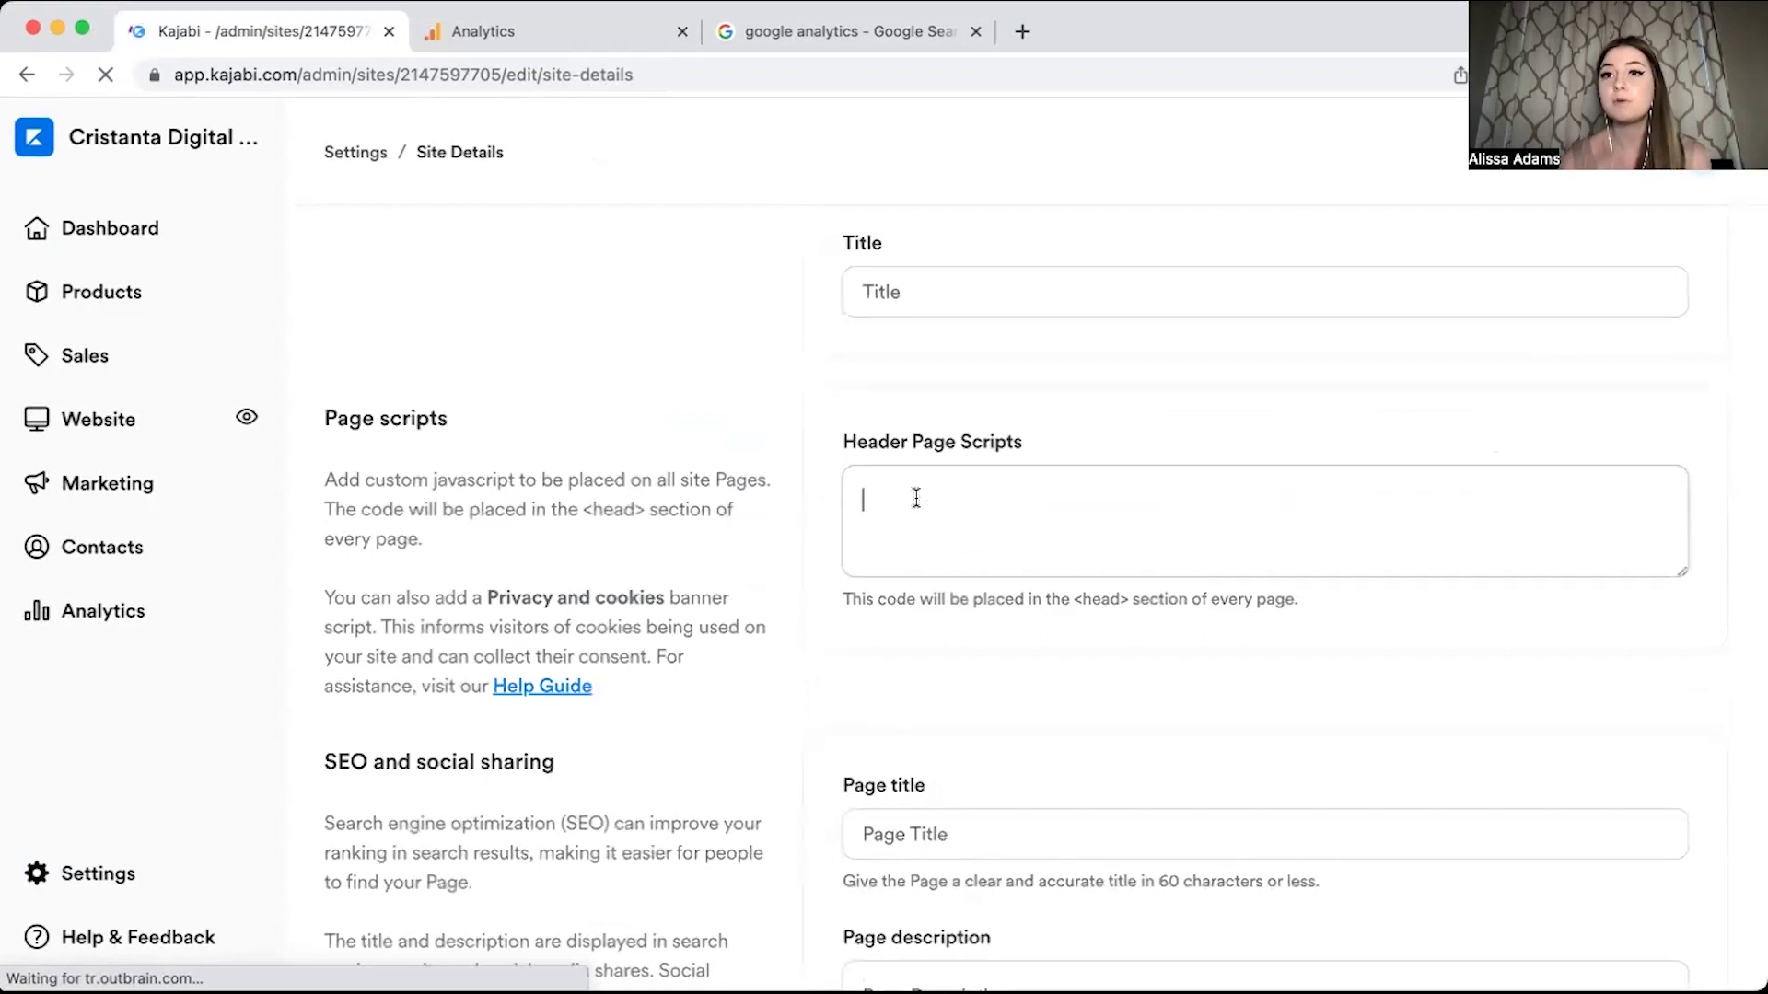
{"action": "type", "text": "<!-- Google tag (gtag.js) --> <script async src=\"https://www.googletagmanager.com/gtag/js?id=G-MPZB9TV4RM\"></script> <script>   window.dataLayer = window.dataLayer || [];   function gtag(){dataLayer.push(arguments);}   gtag('js', new Date());    gtag('config', 'G-MPZB9TV4RM'); </script>"}
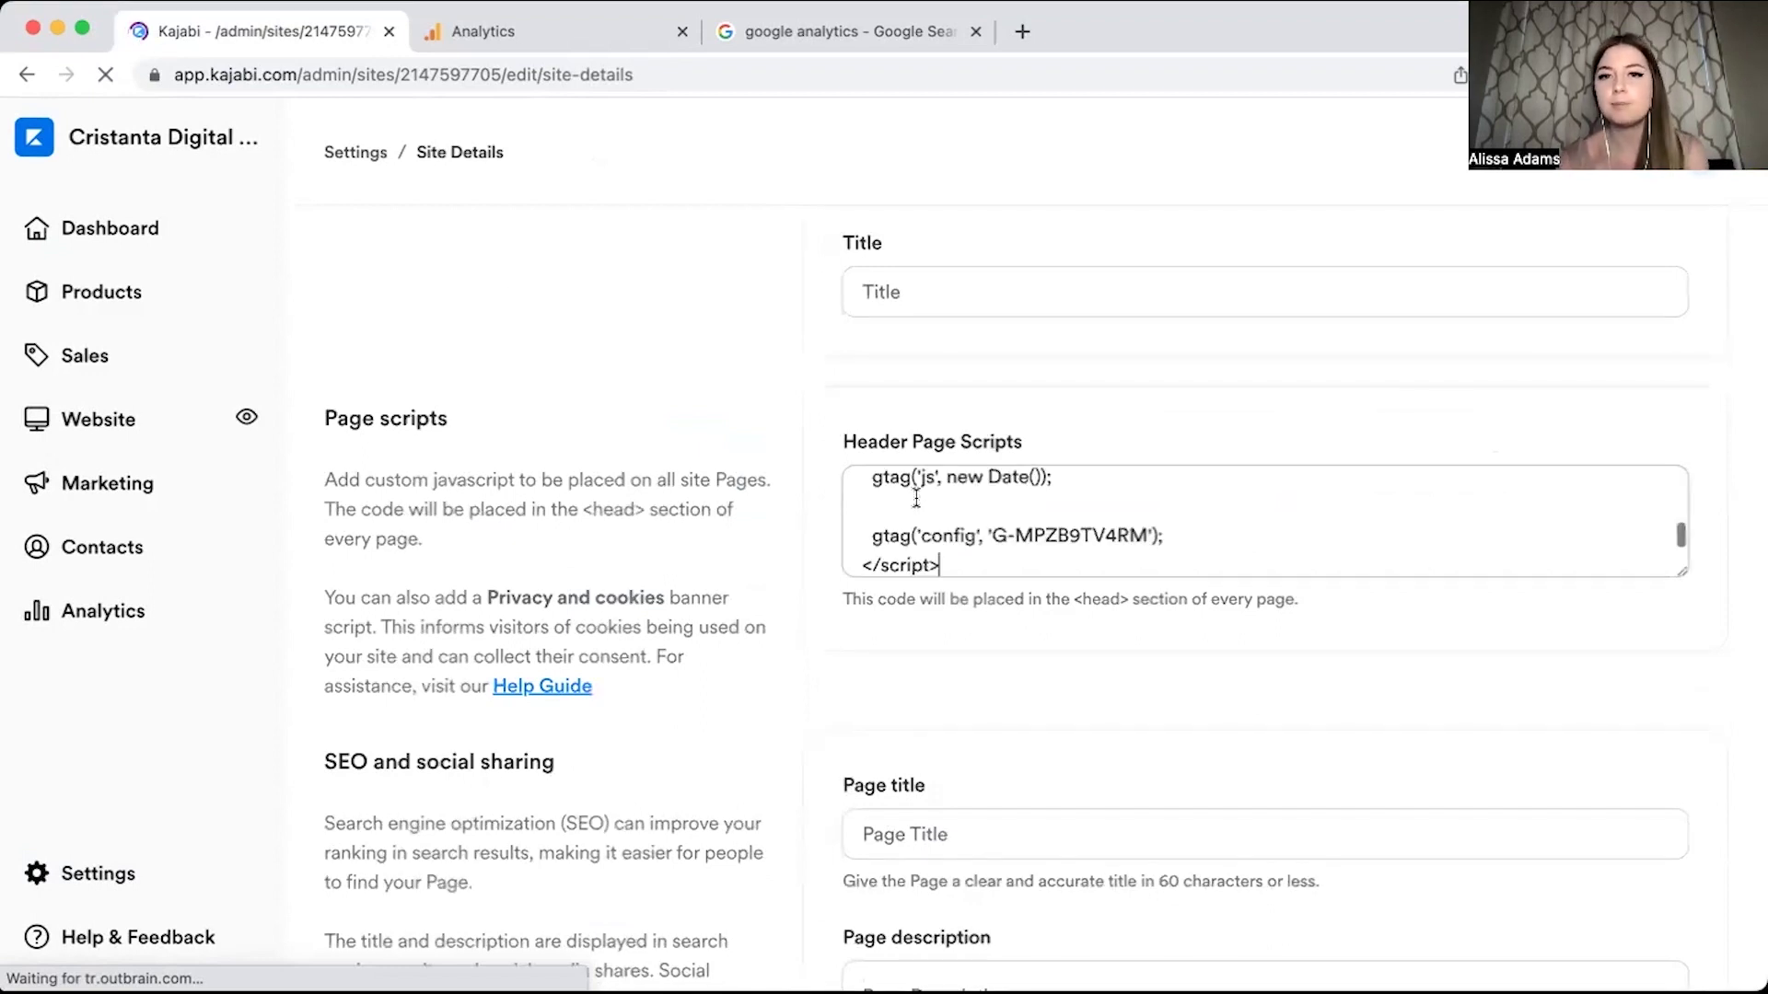
{"action": "scroll", "coordinate": [916, 498], "scroll_direction": "up", "scroll_amount": 3}
{"action": "scroll", "coordinate": [1697, 930], "scroll_direction": "down", "scroll_amount": 7}
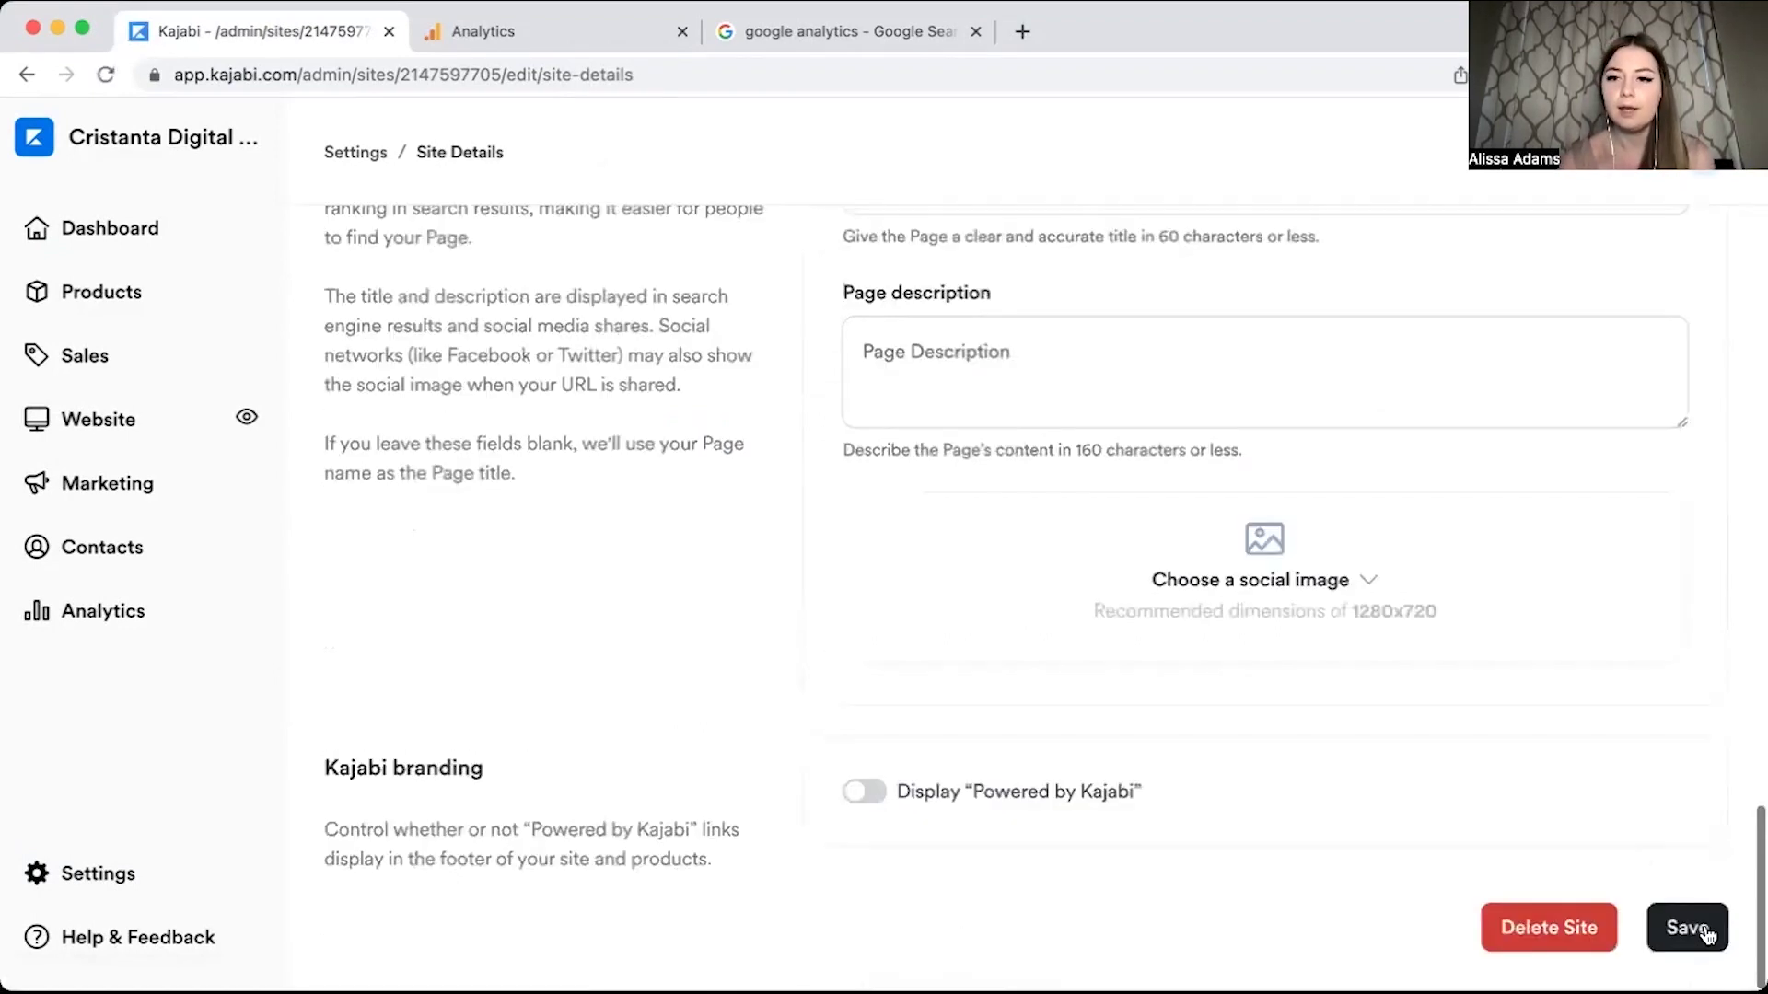
{"action": "left_click", "coordinate": [1698, 926]}
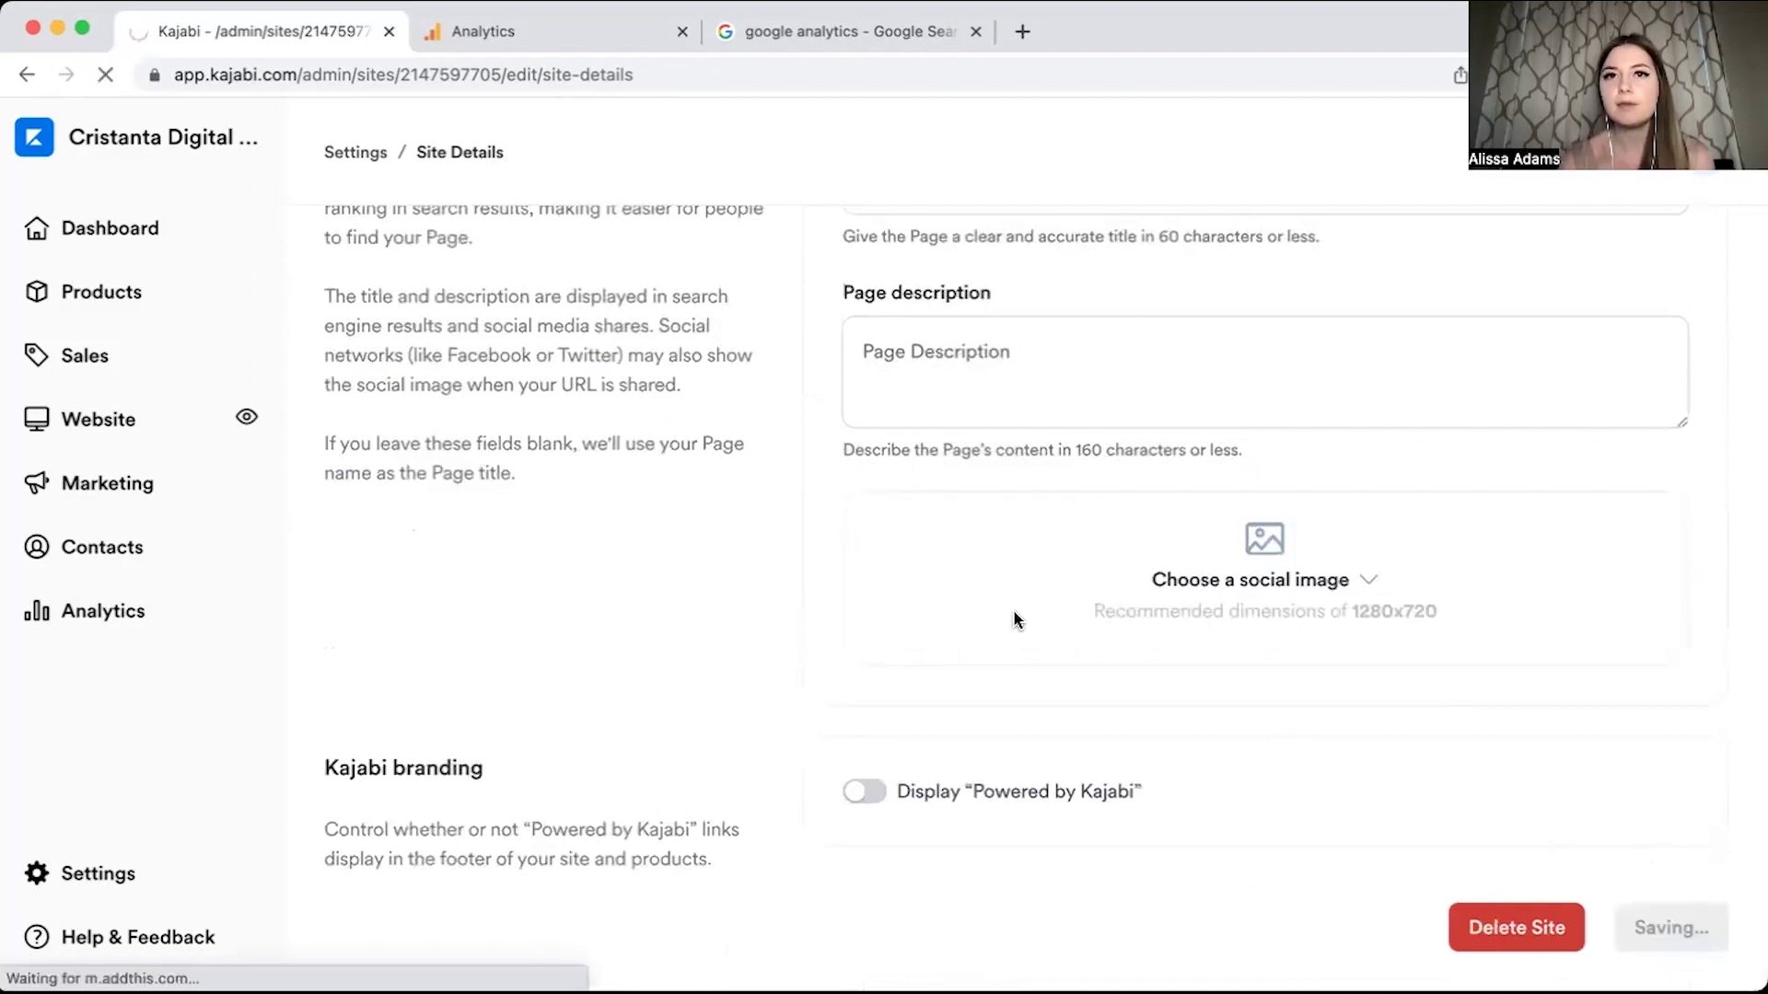
Switch to Google Analytics and reload the web stream details to check the data collection status.
{"action": "key", "text": "ctrl+Tab"}
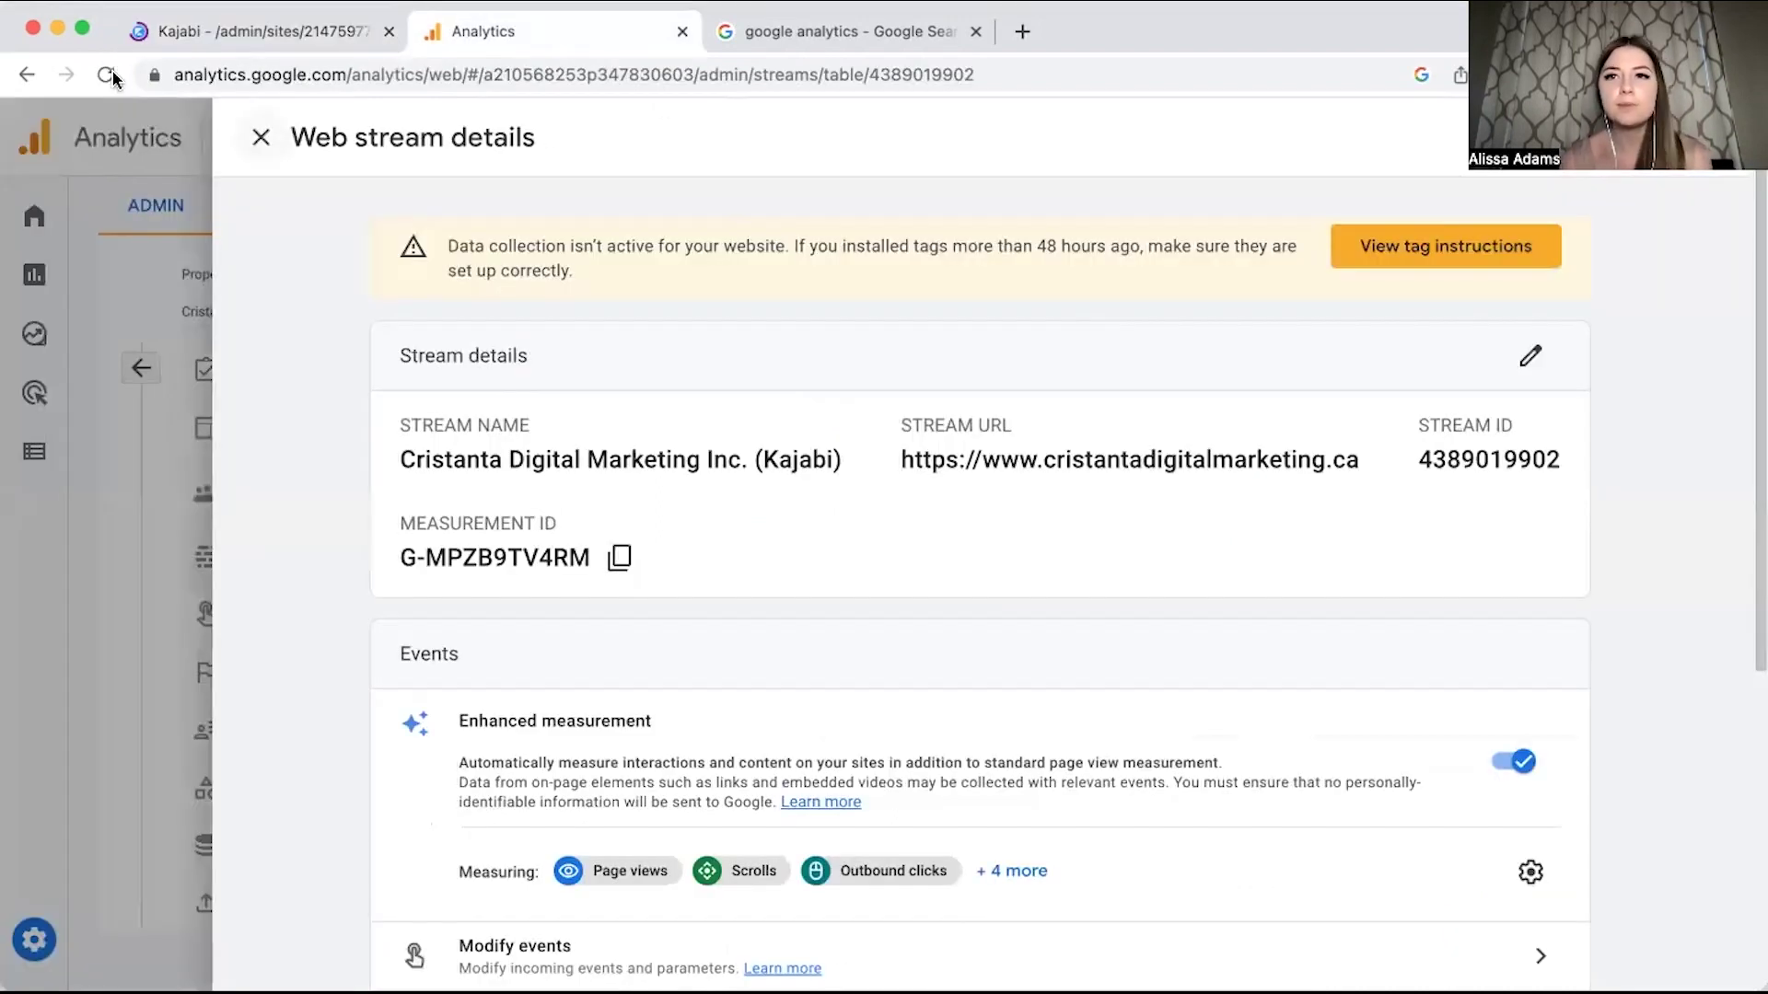
{"action": "left_click", "coordinate": [107, 74]}
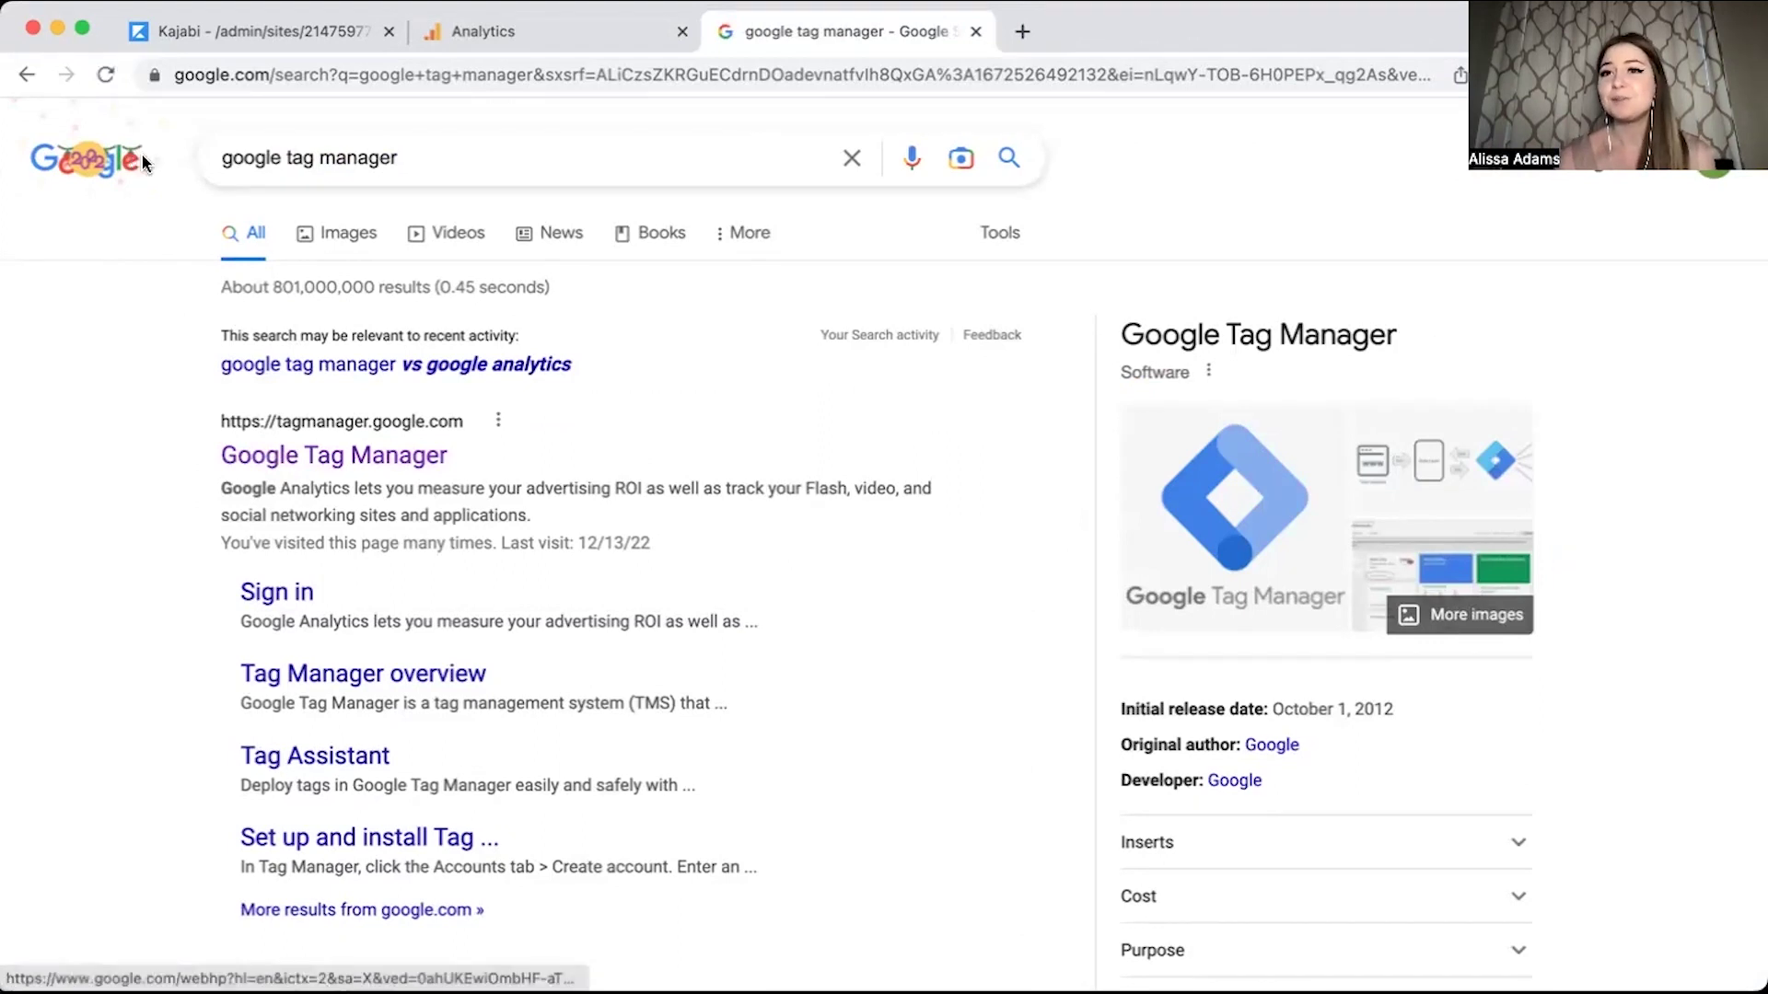
Open Google Tag Manager and start a new account named Cristanta Digital Marketing Inc. with Canada as the country.
{"action": "left_click", "coordinate": [333, 459]}
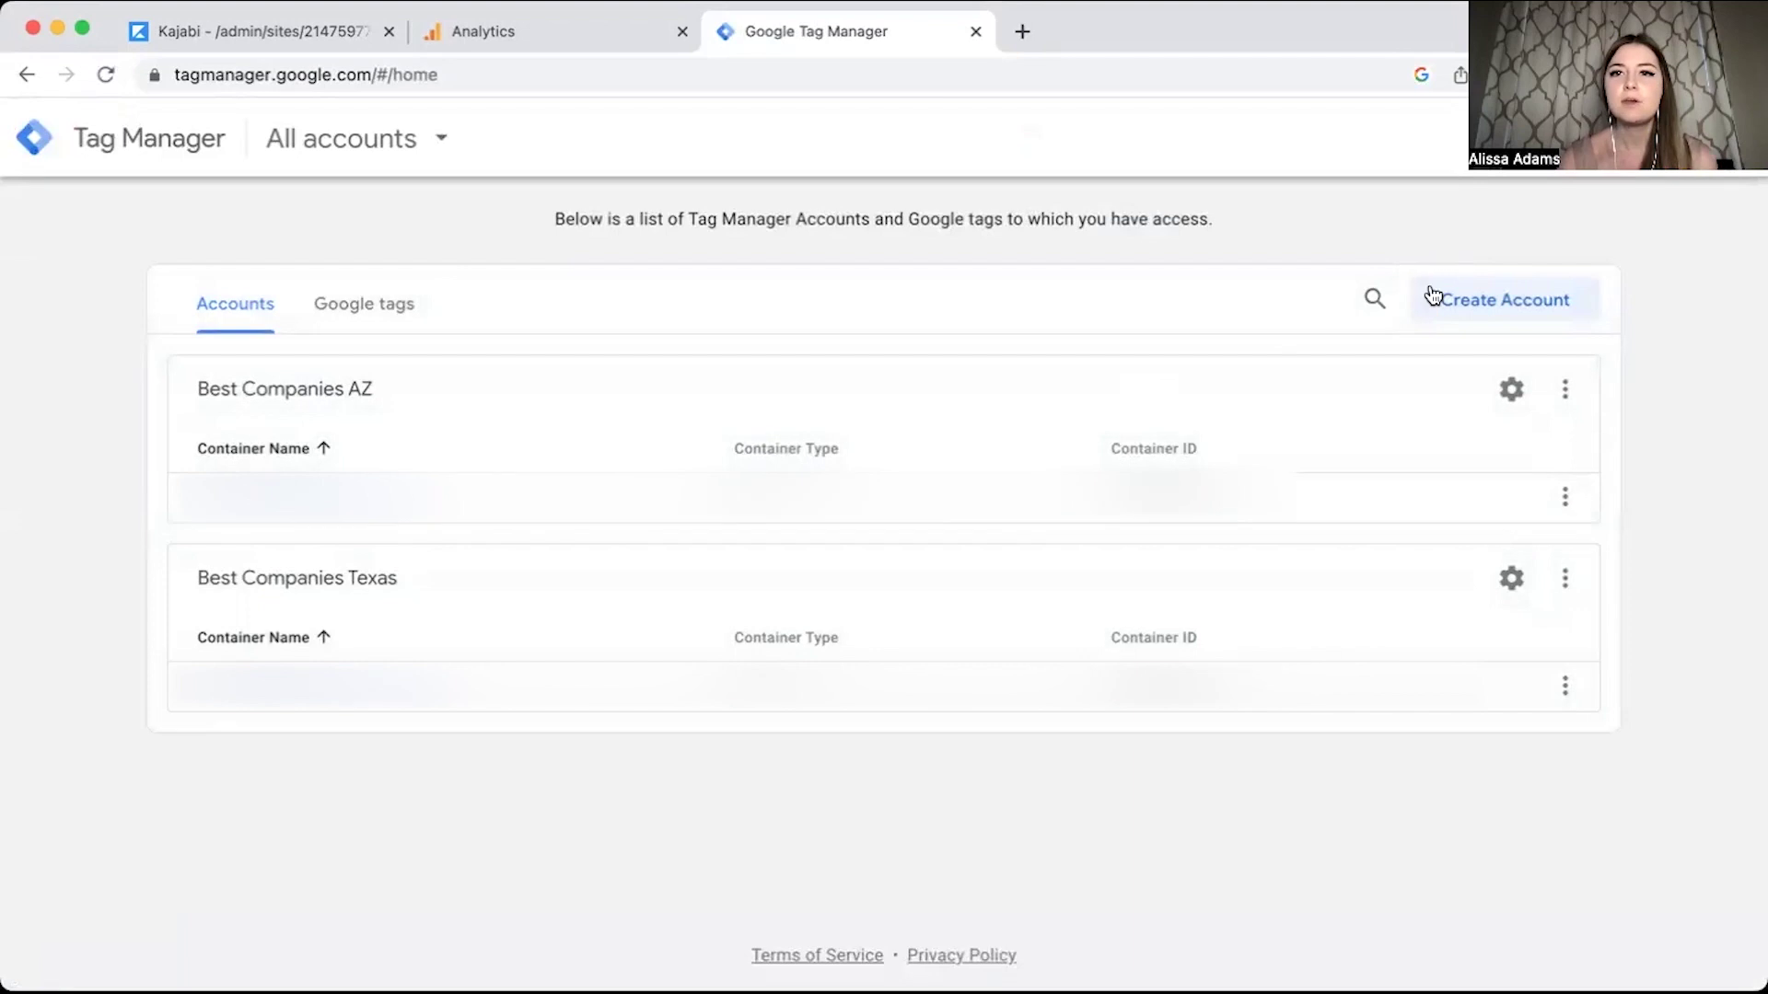
{"action": "left_click", "coordinate": [1462, 307]}
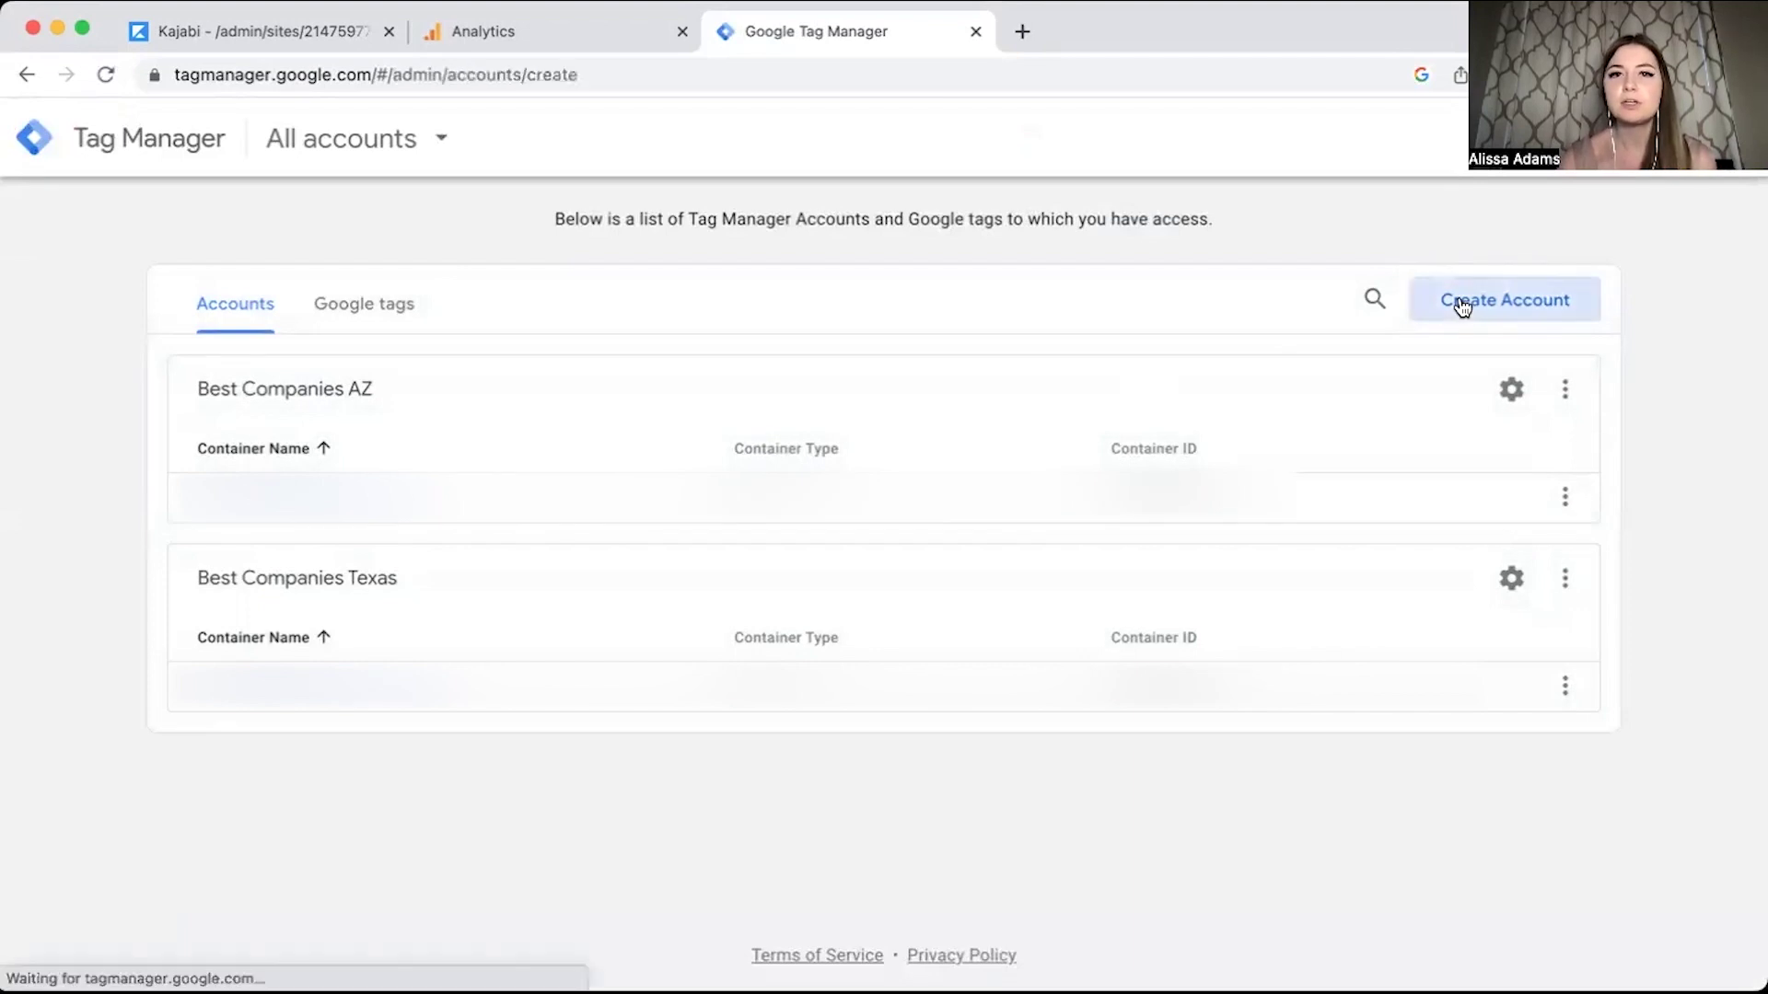
{"action": "scroll", "coordinate": [733, 582], "scroll_direction": "down", "scroll_amount": 1}
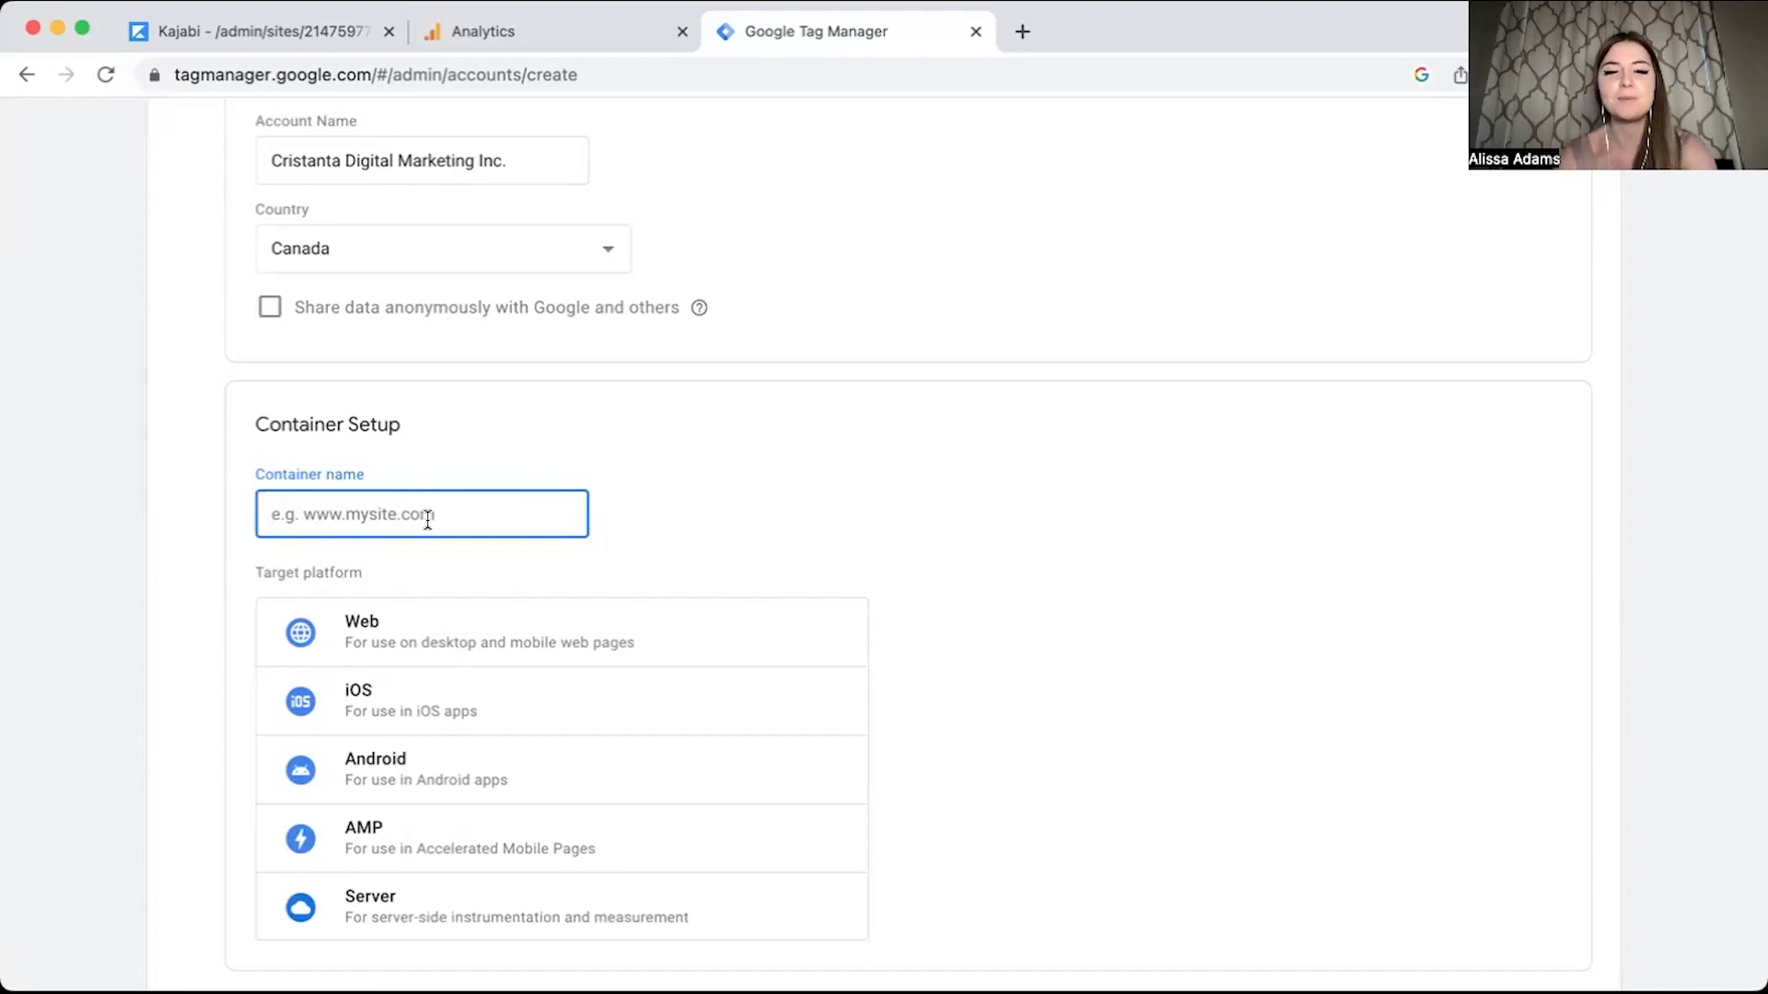
{"action": "type", "text": "www.cristantadigitalmarketing.ca"}
{"action": "scroll", "coordinate": [475, 534], "scroll_direction": "down", "scroll_amount": 2}
{"action": "left_click", "coordinate": [475, 534]}
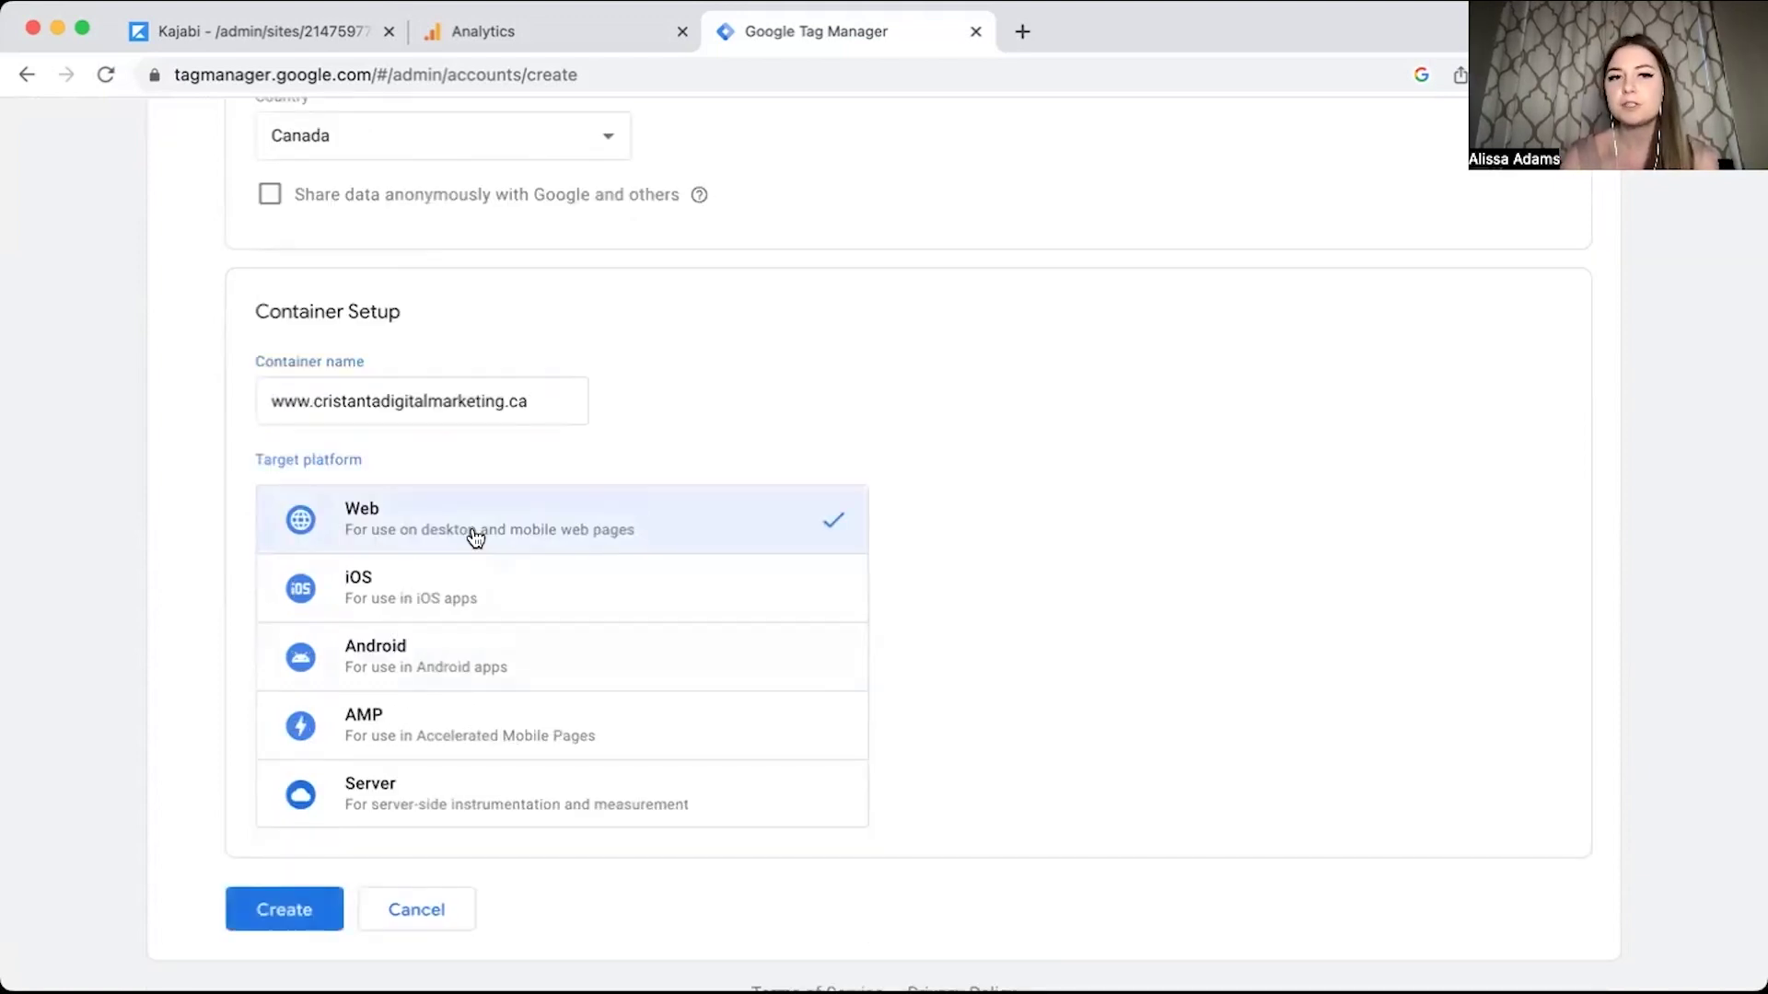
{"action": "left_click", "coordinate": [275, 910]}
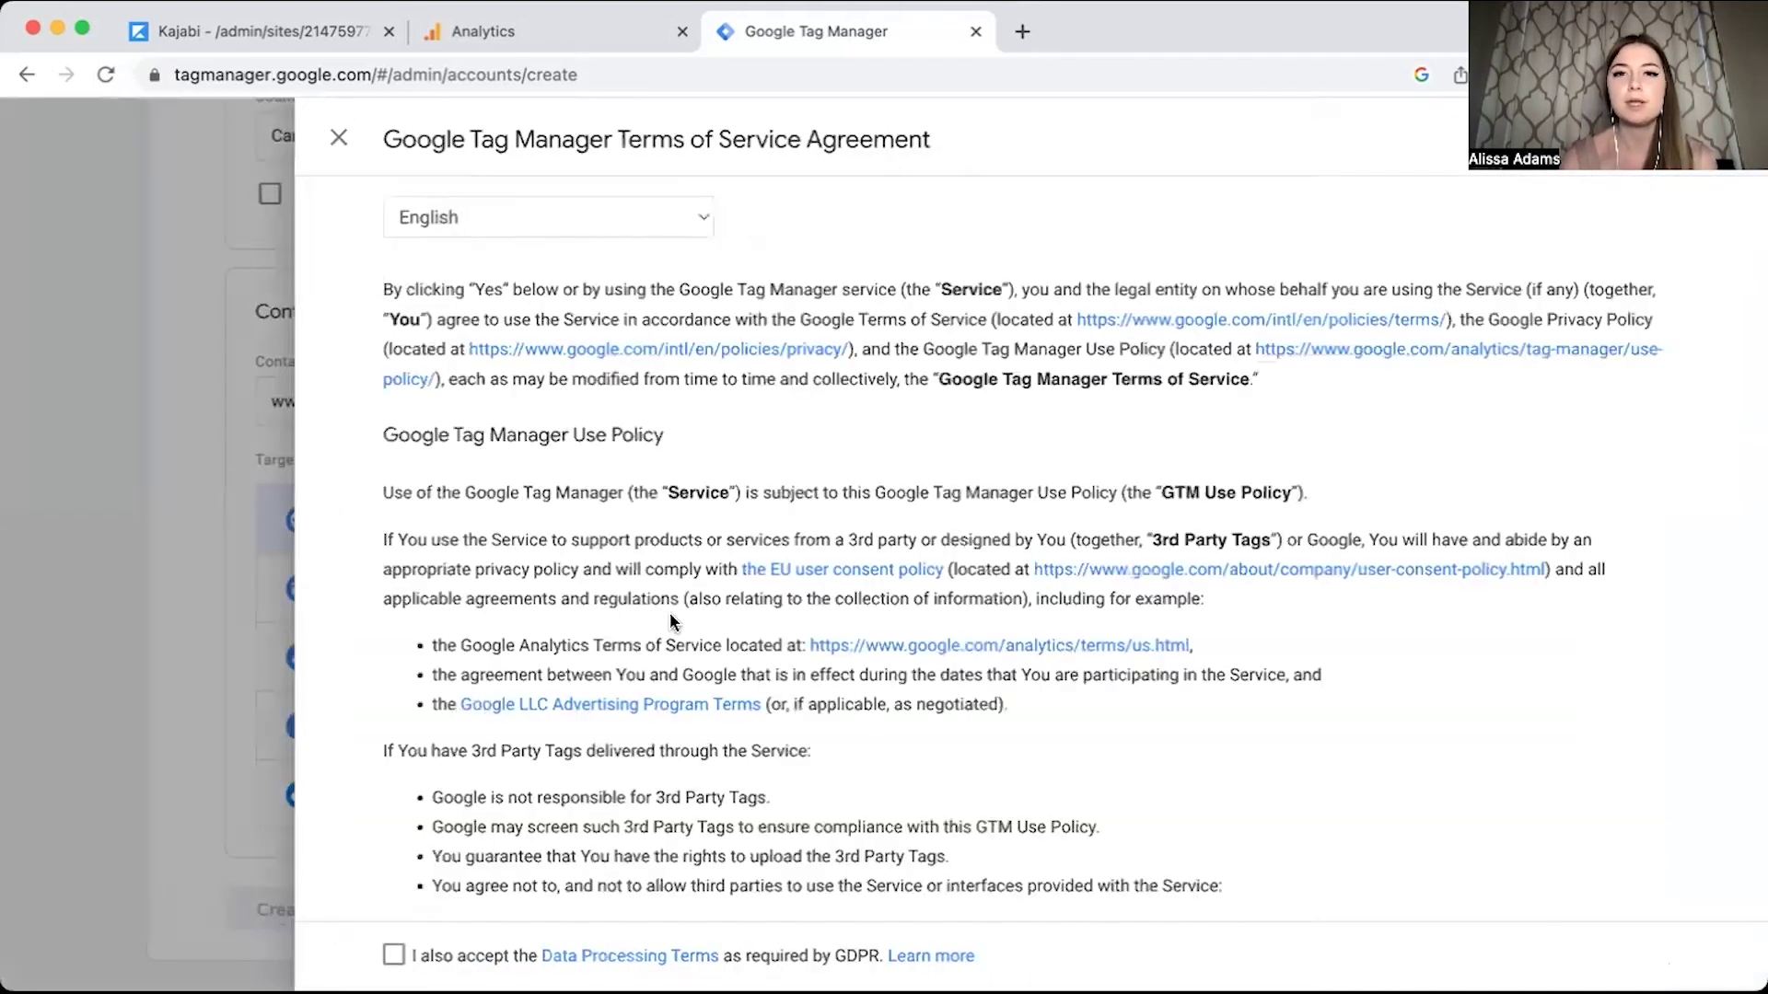
{"action": "scroll", "coordinate": [673, 622], "scroll_direction": "down", "scroll_amount": 6}
{"action": "left_click", "coordinate": [393, 956]}
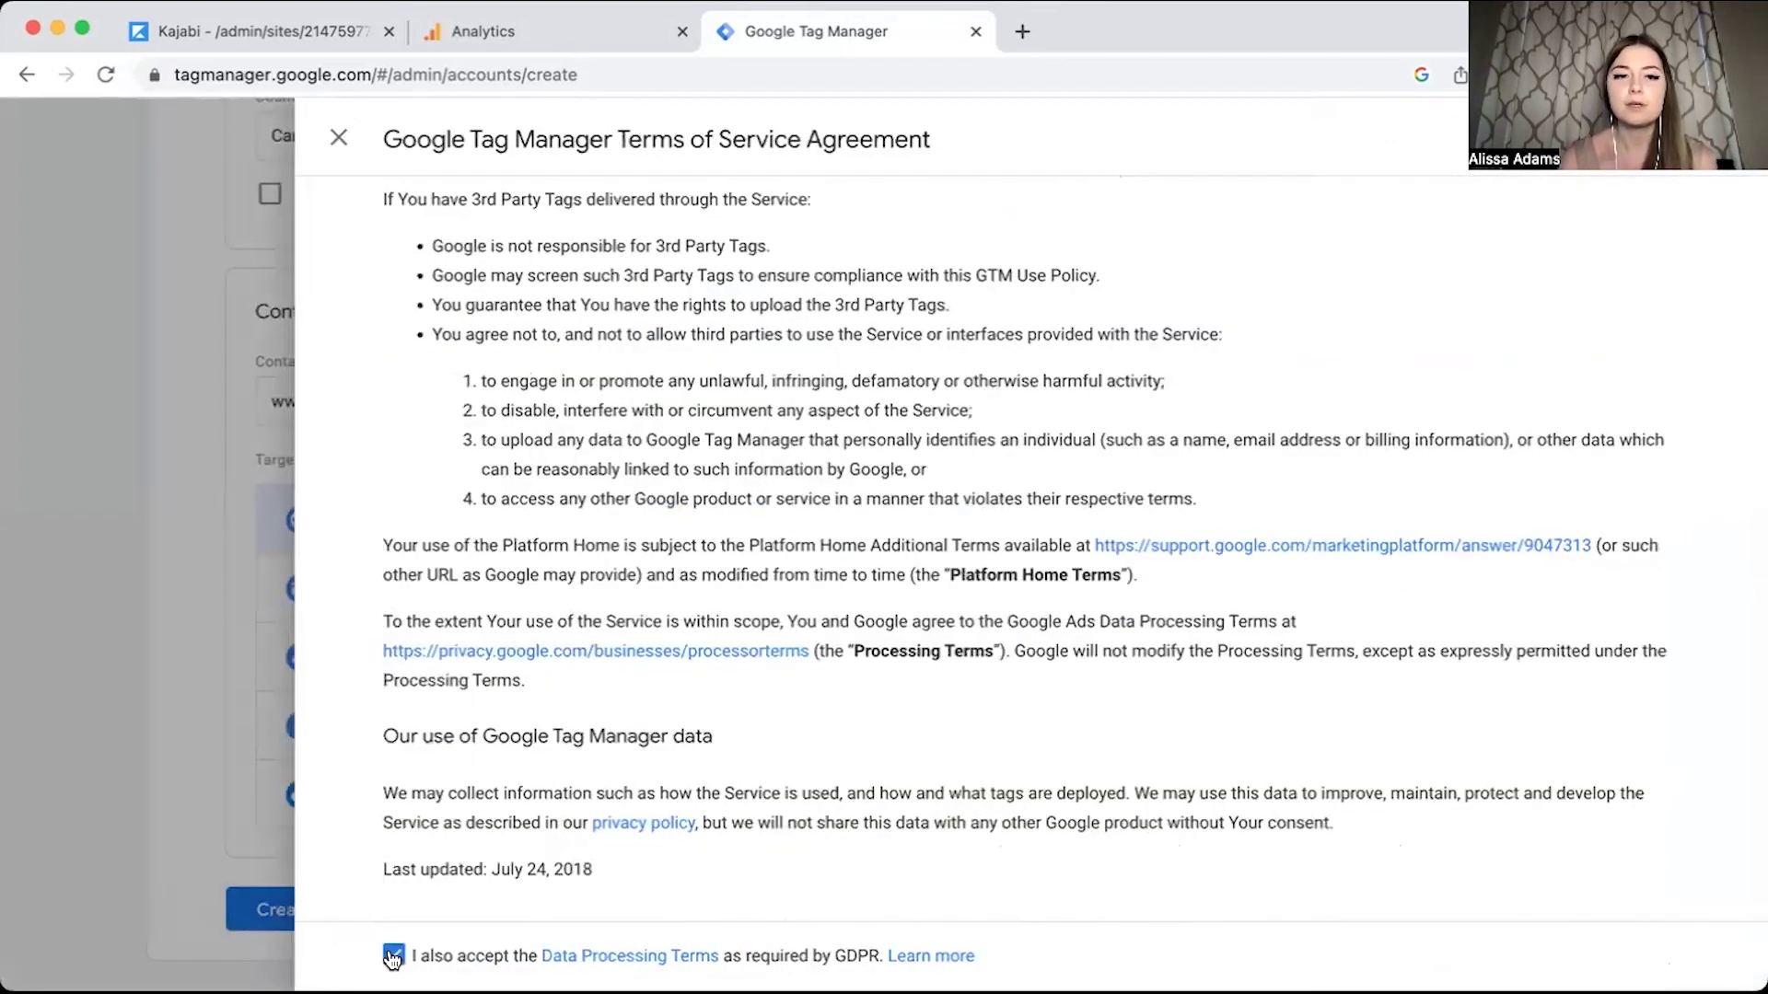
{"action": "left_click", "coordinate": [1703, 138]}
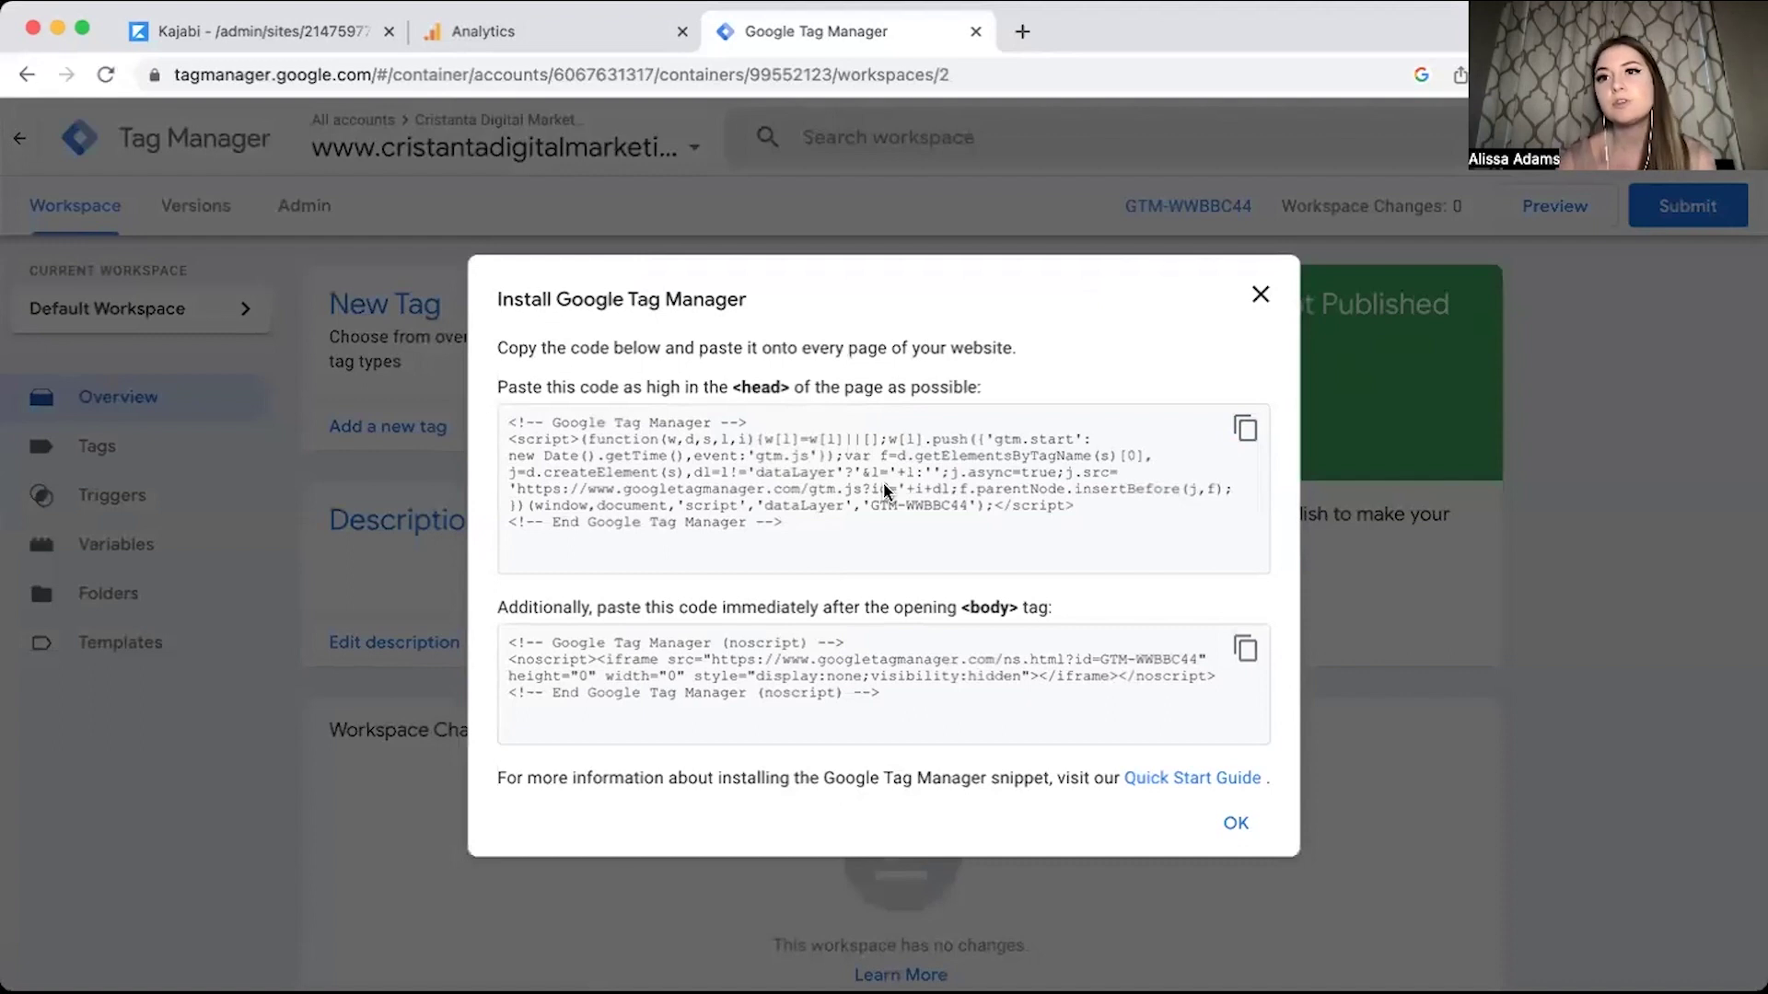
Copy the Tag Manager head snippet and paste it below the Google tag in Kajabi's header page scripts.
{"action": "left_click", "coordinate": [1243, 430]}
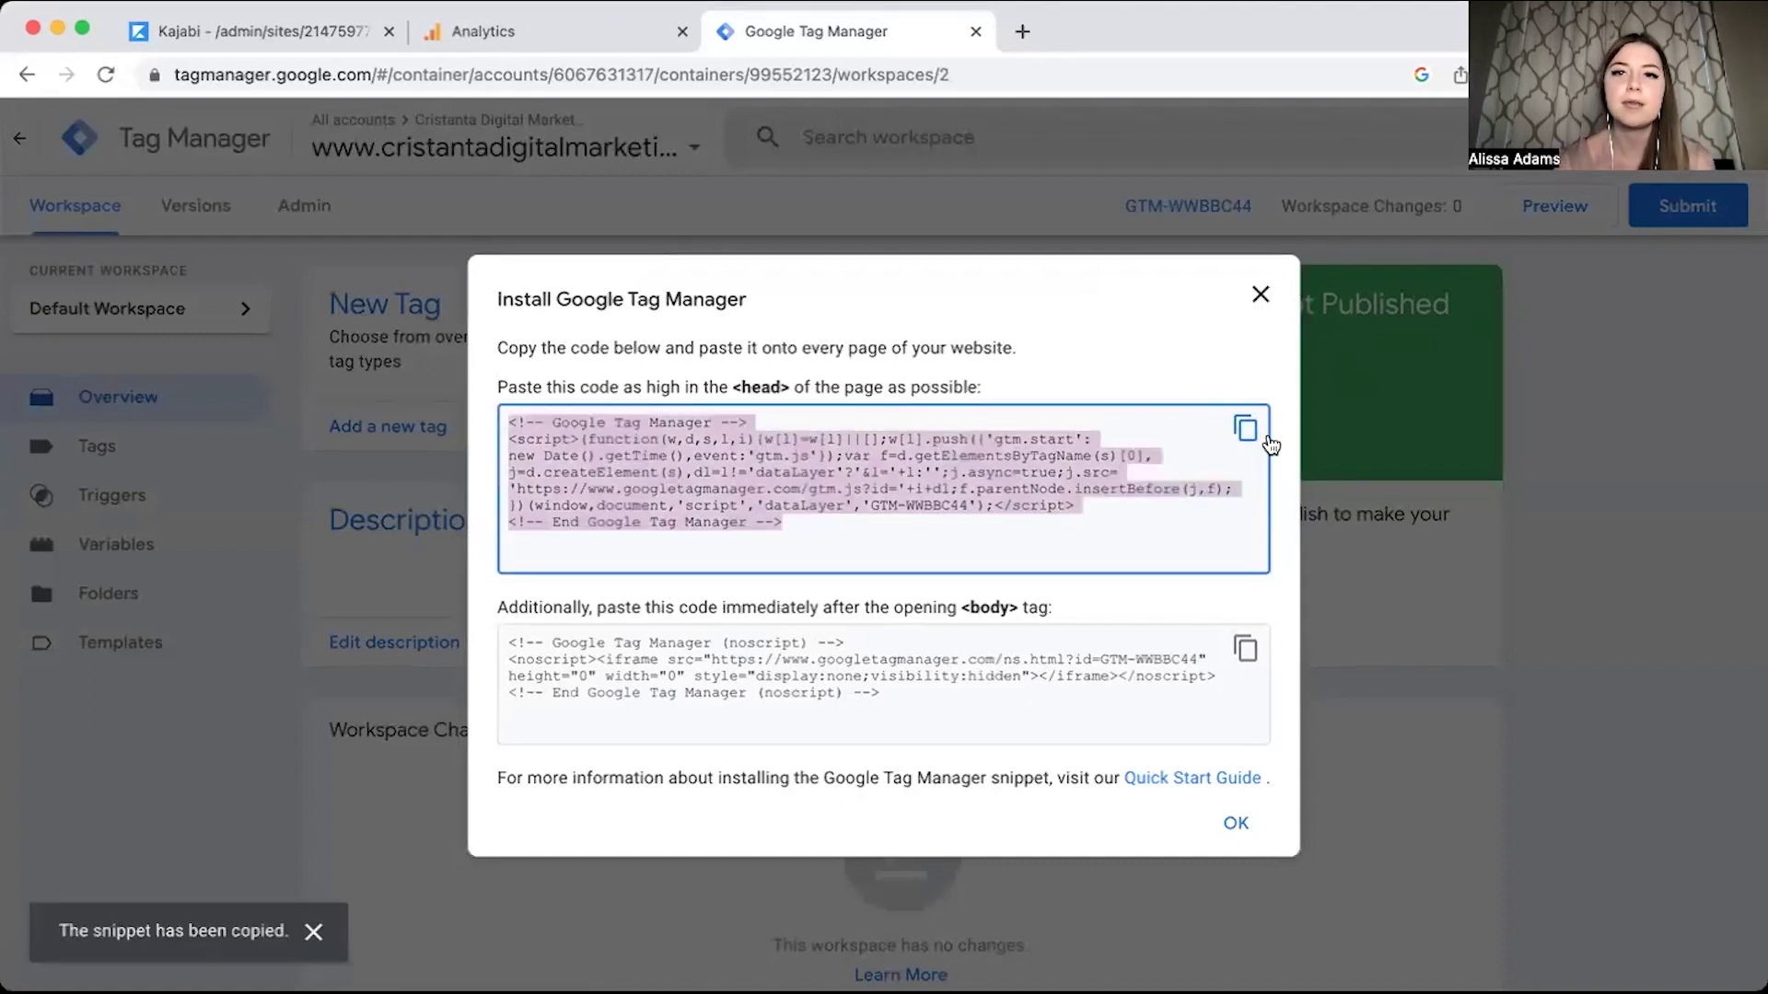
{"action": "left_click", "coordinate": [1245, 429]}
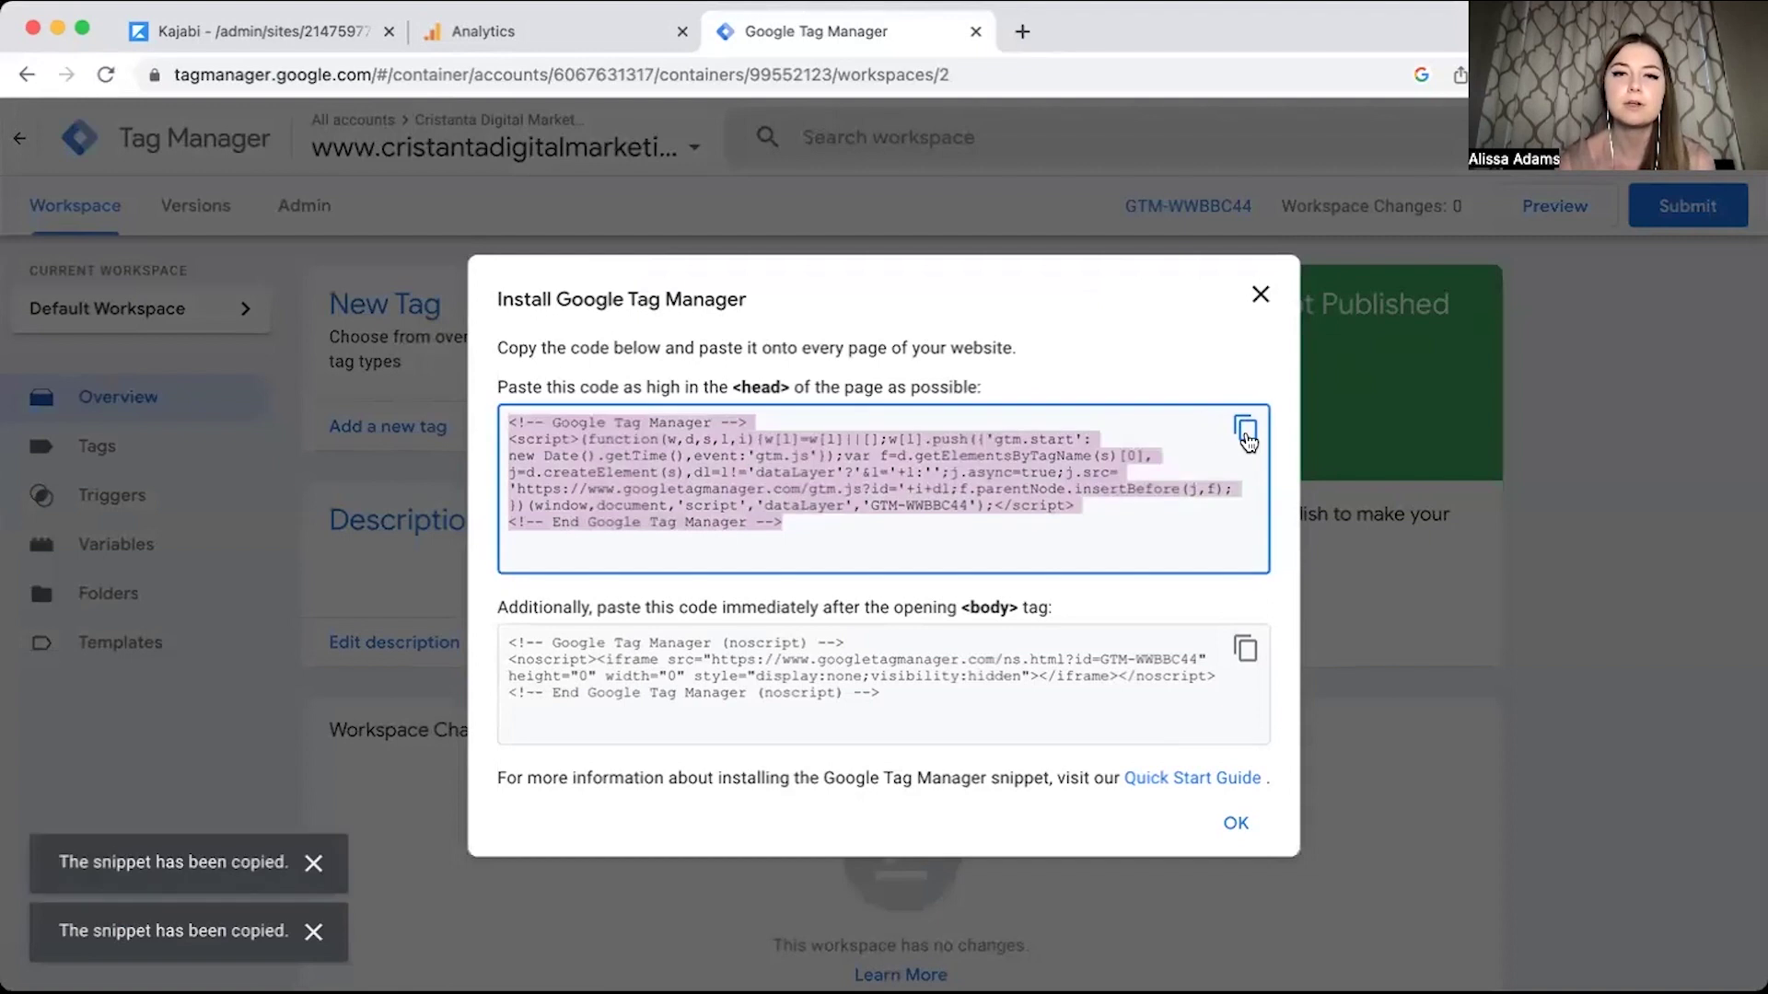
{"action": "left_click", "coordinate": [264, 15]}
{"action": "scroll", "coordinate": [900, 571], "scroll_direction": "down", "scroll_amount": 10}
{"action": "scroll", "coordinate": [895, 568], "scroll_direction": "down", "scroll_amount": 5}
{"action": "scroll", "coordinate": [895, 567], "scroll_direction": "up", "scroll_amount": 7}
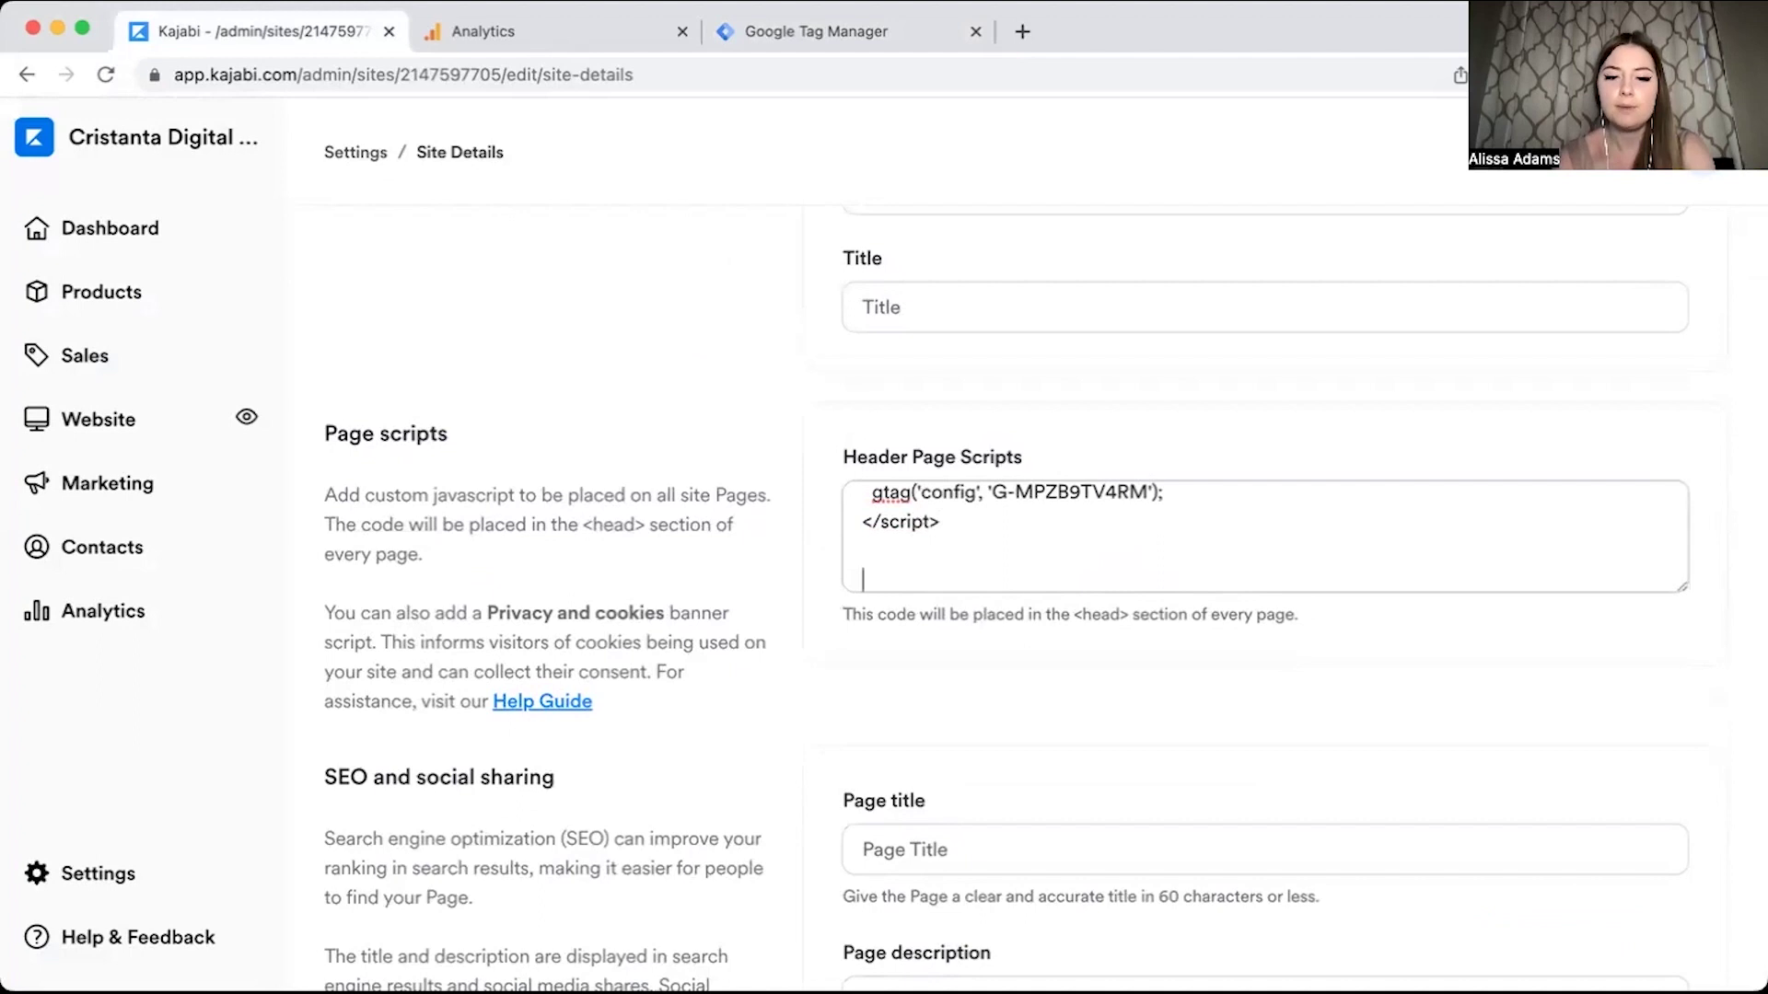
{"action": "key", "text": "super+v"}
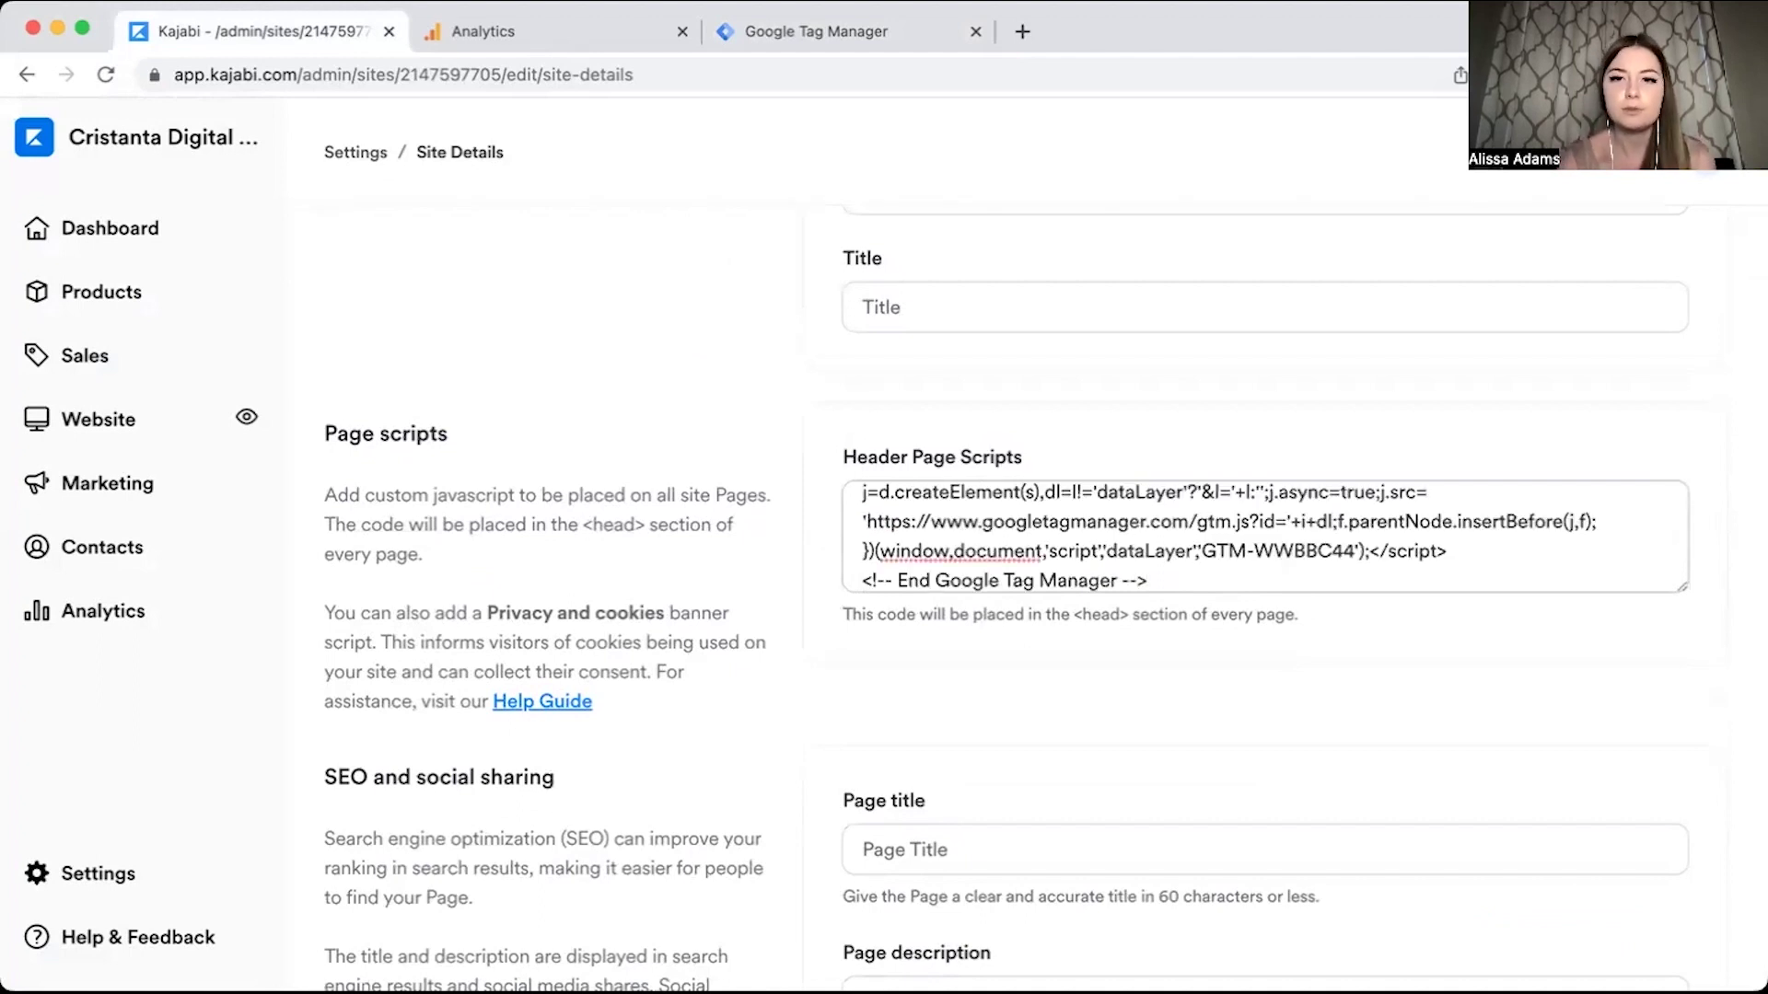
Return to Google Tag Manager, copy the noscript body snippet and close the installation instructions.
{"action": "key", "text": "super+3"}
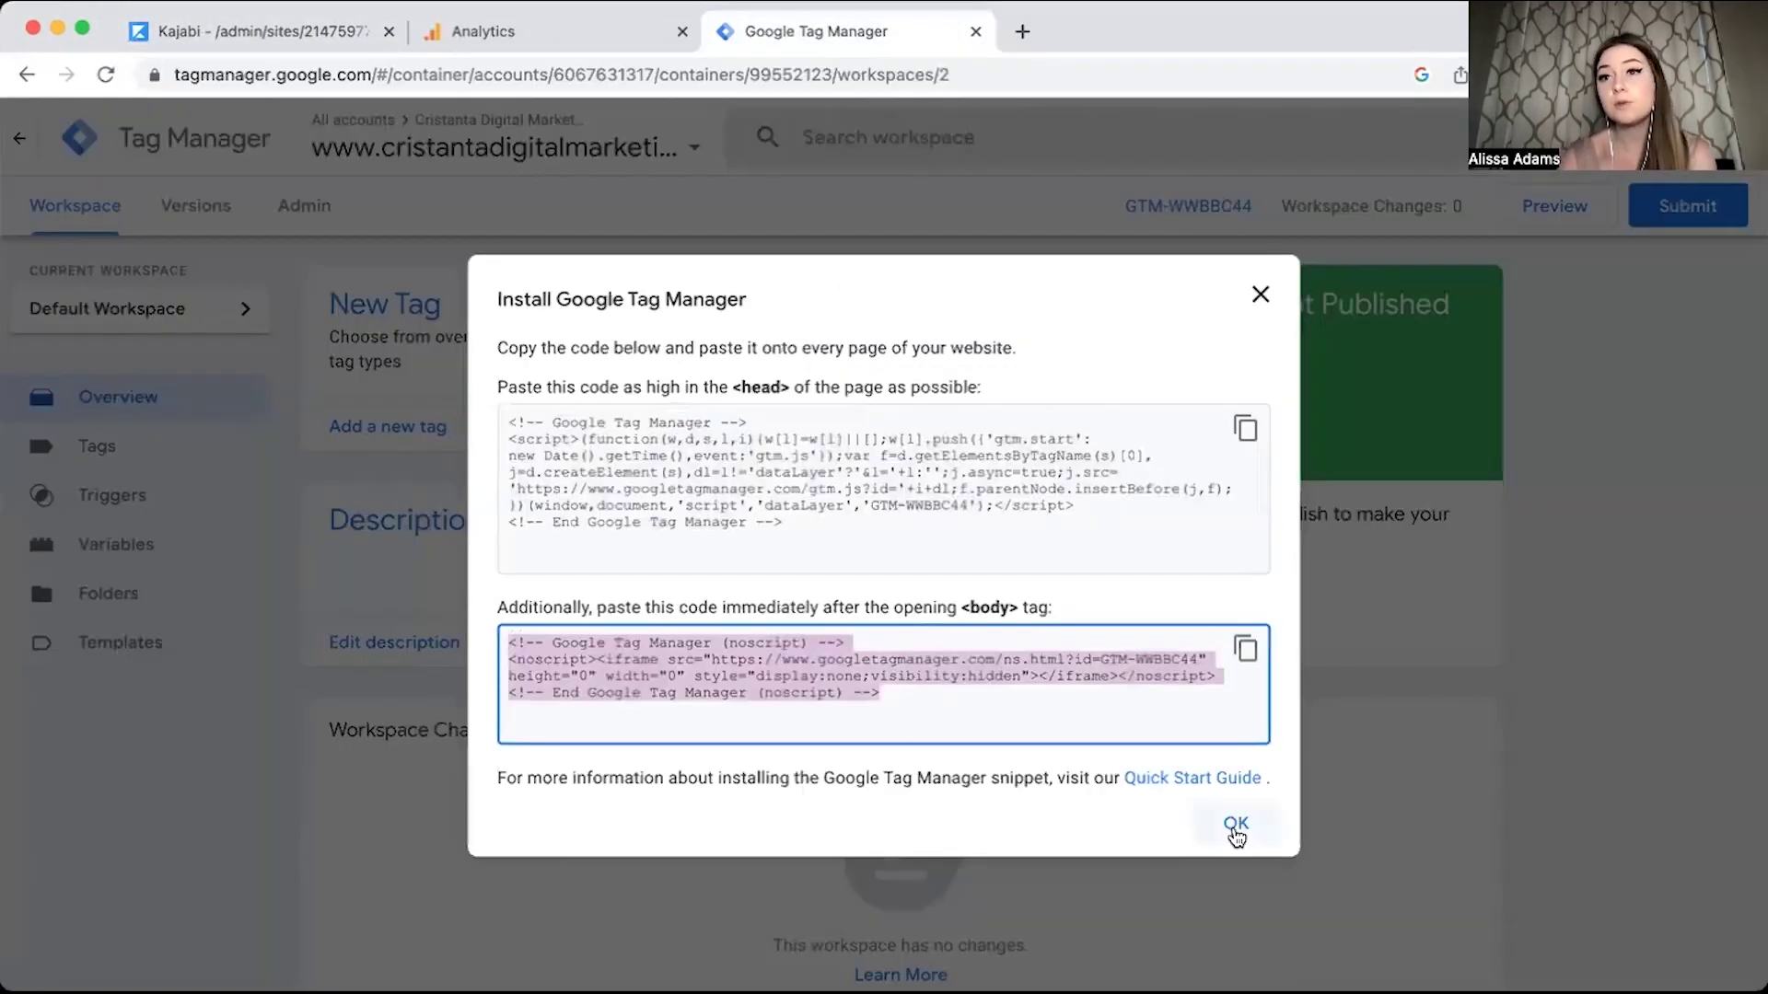
{"action": "left_click", "coordinate": [1233, 829]}
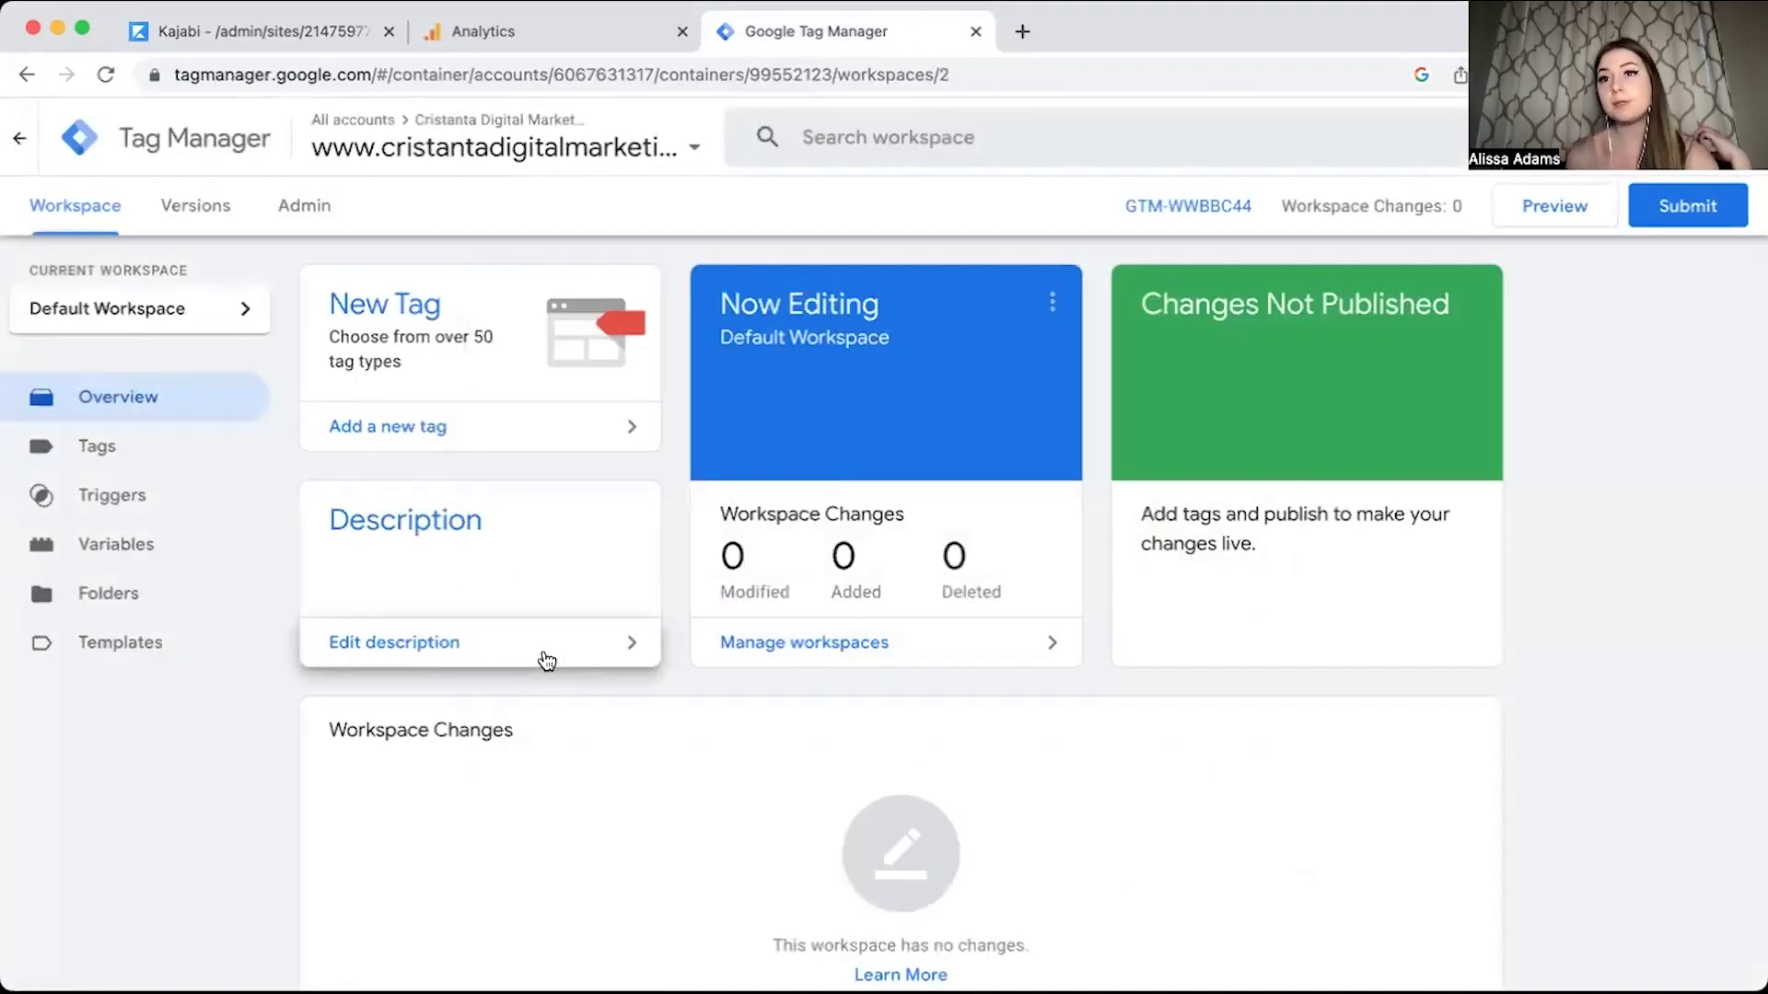
Create a new tag named TagConfig - G-MPZB9TV4RM, copying the measurement ID from the web stream in Google Analytics.
{"action": "left_click", "coordinate": [109, 451]}
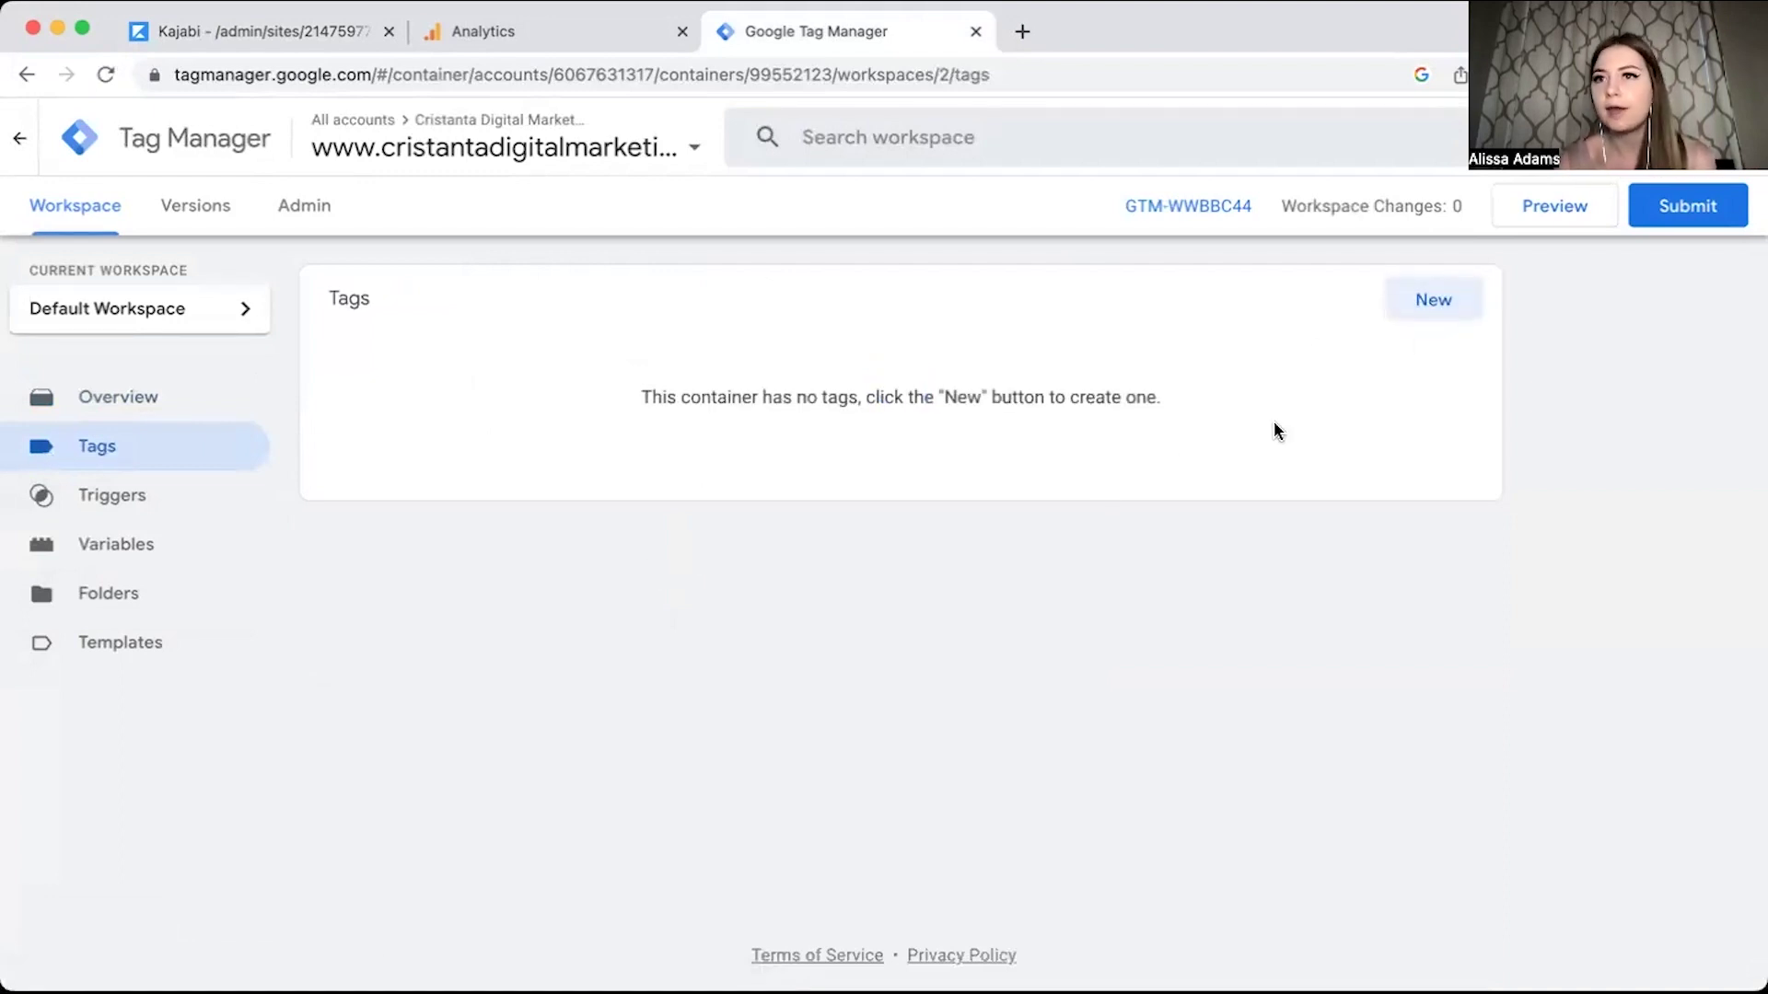
{"action": "left_click", "coordinate": [1406, 305]}
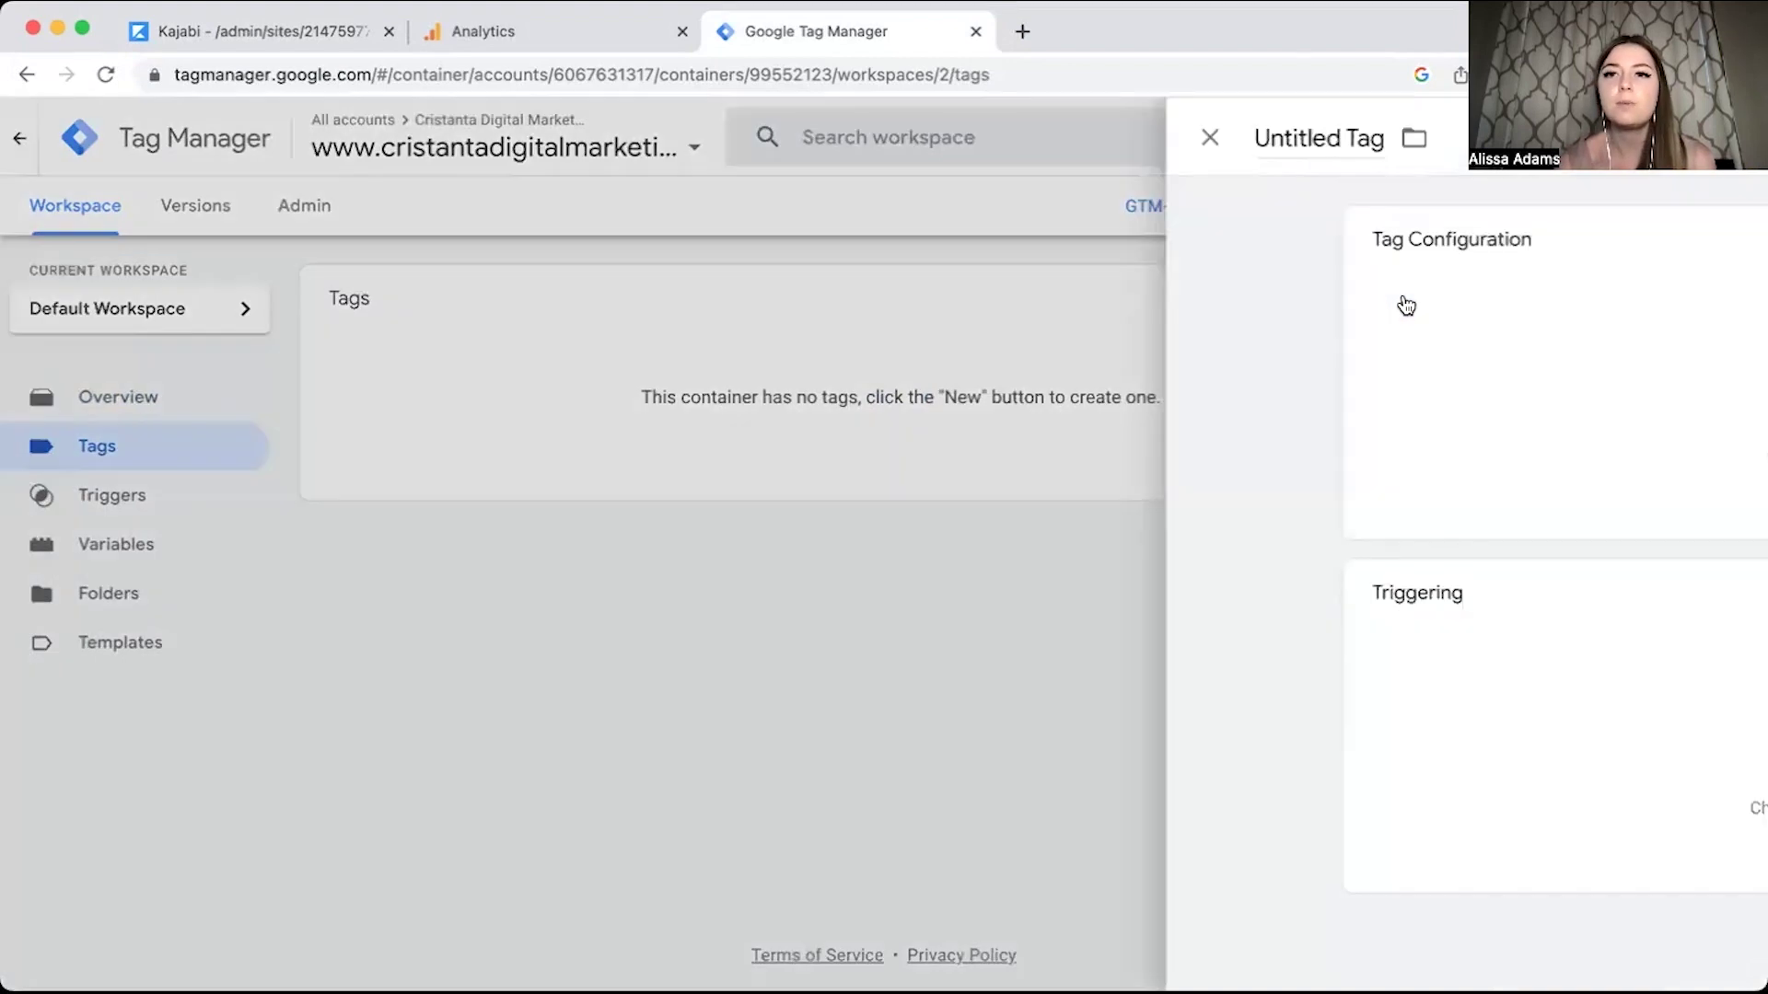
{"action": "left_click", "coordinate": [448, 138]}
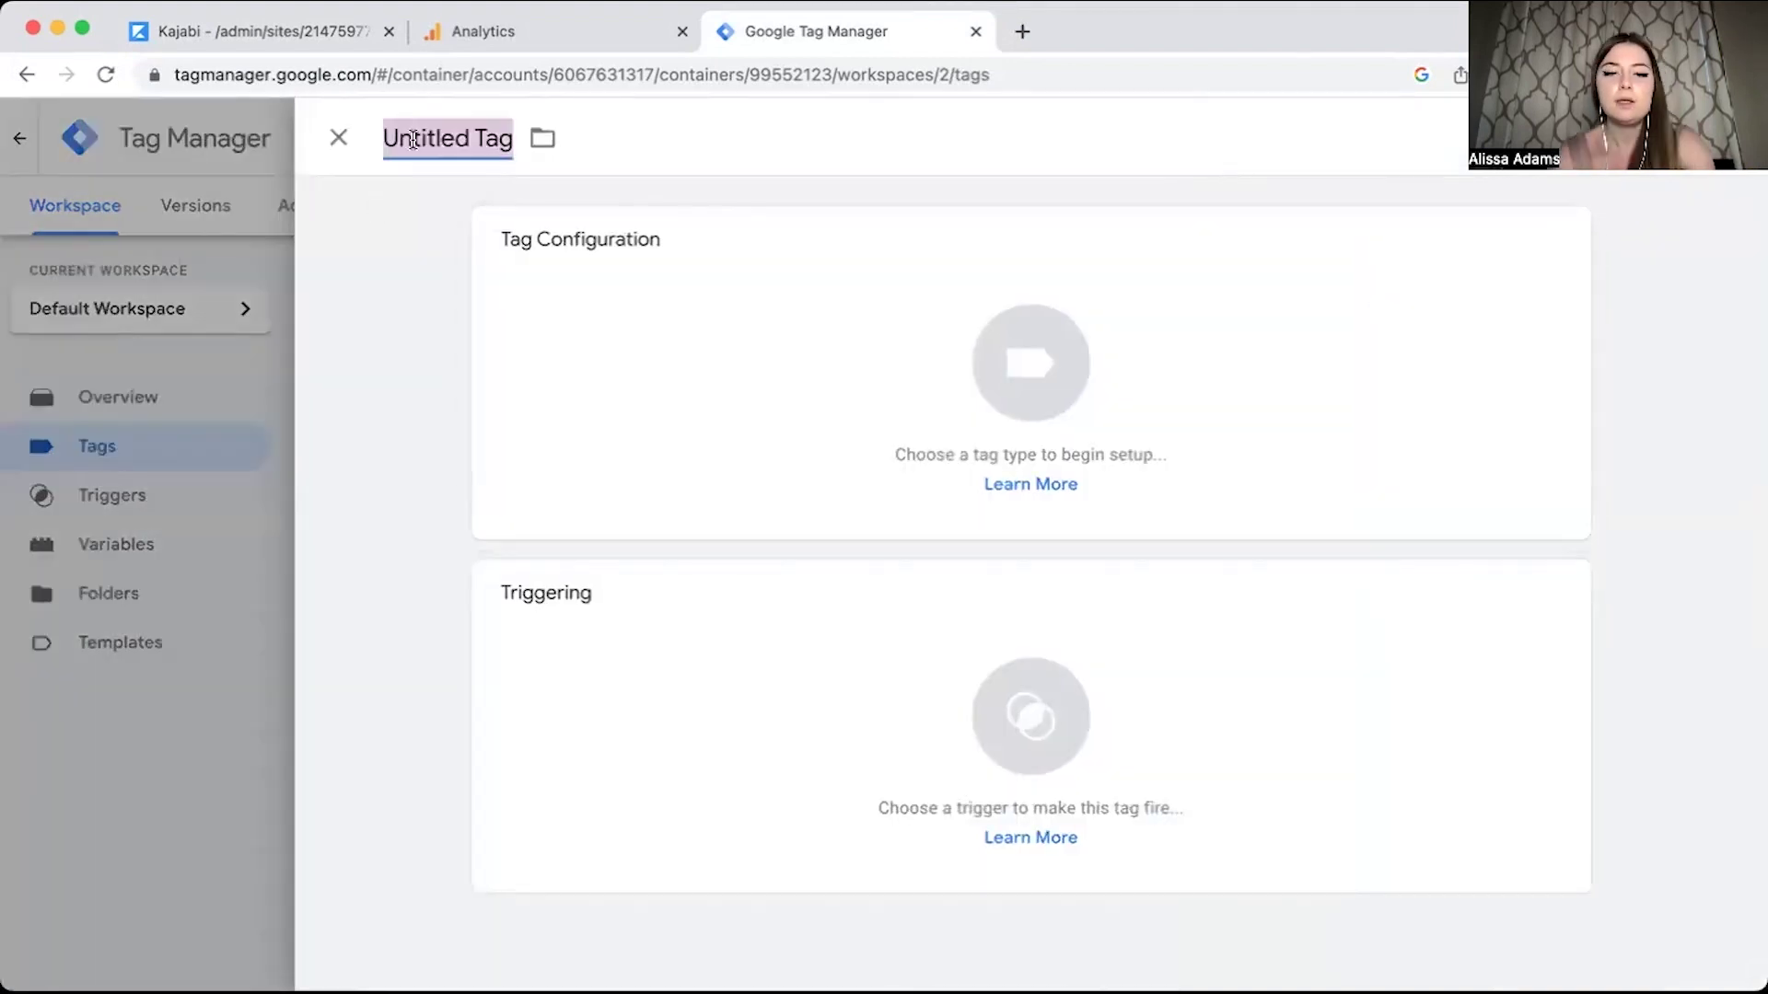
{"action": "type", "text": "TagConfig -"}
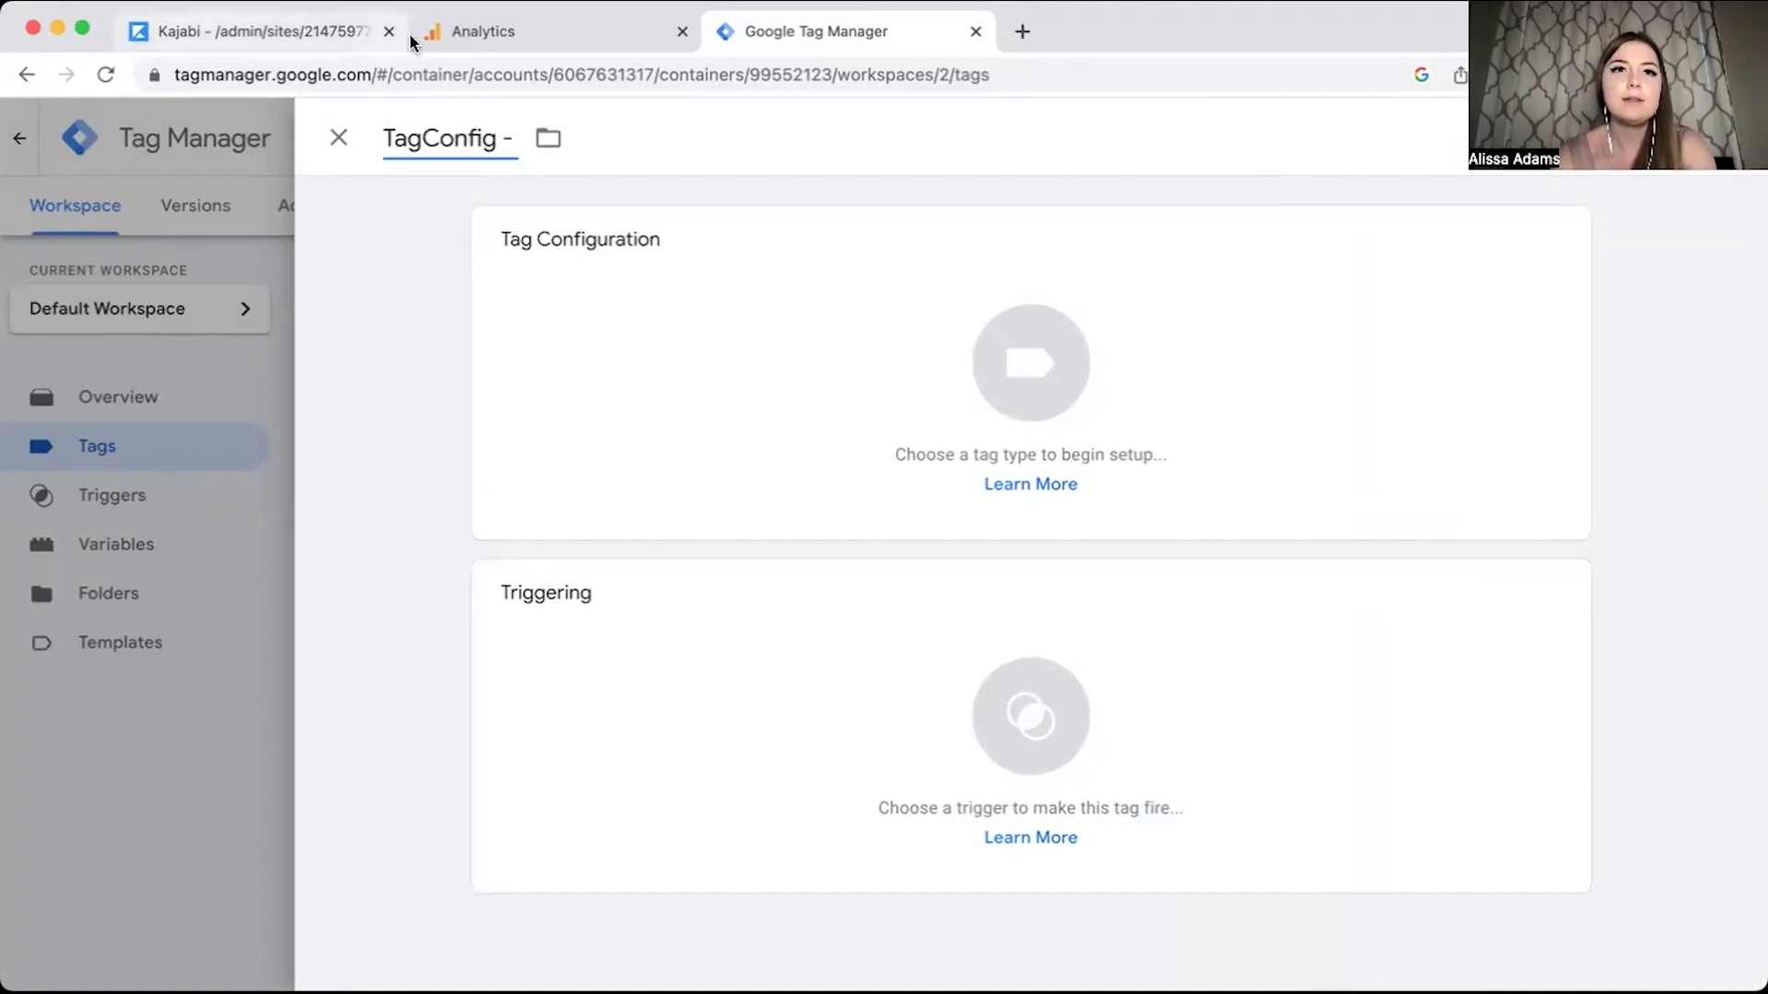
{"action": "left_click", "coordinate": [567, 32]}
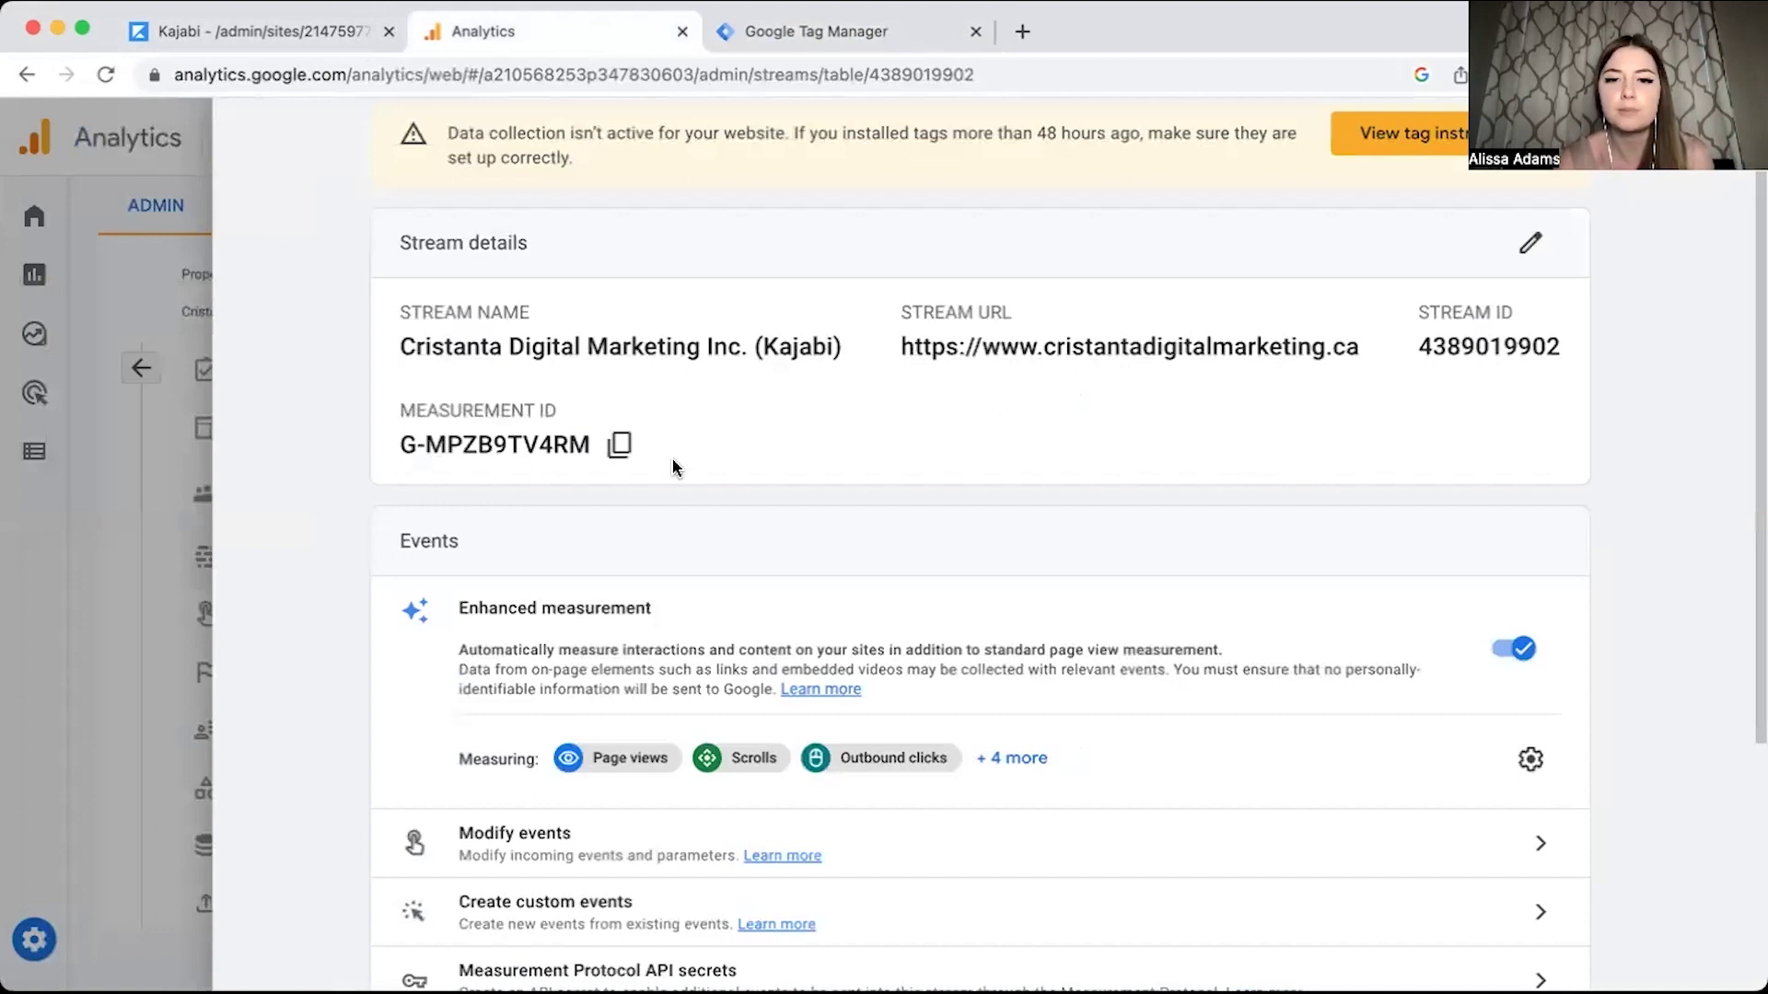
{"action": "left_click", "coordinate": [619, 445]}
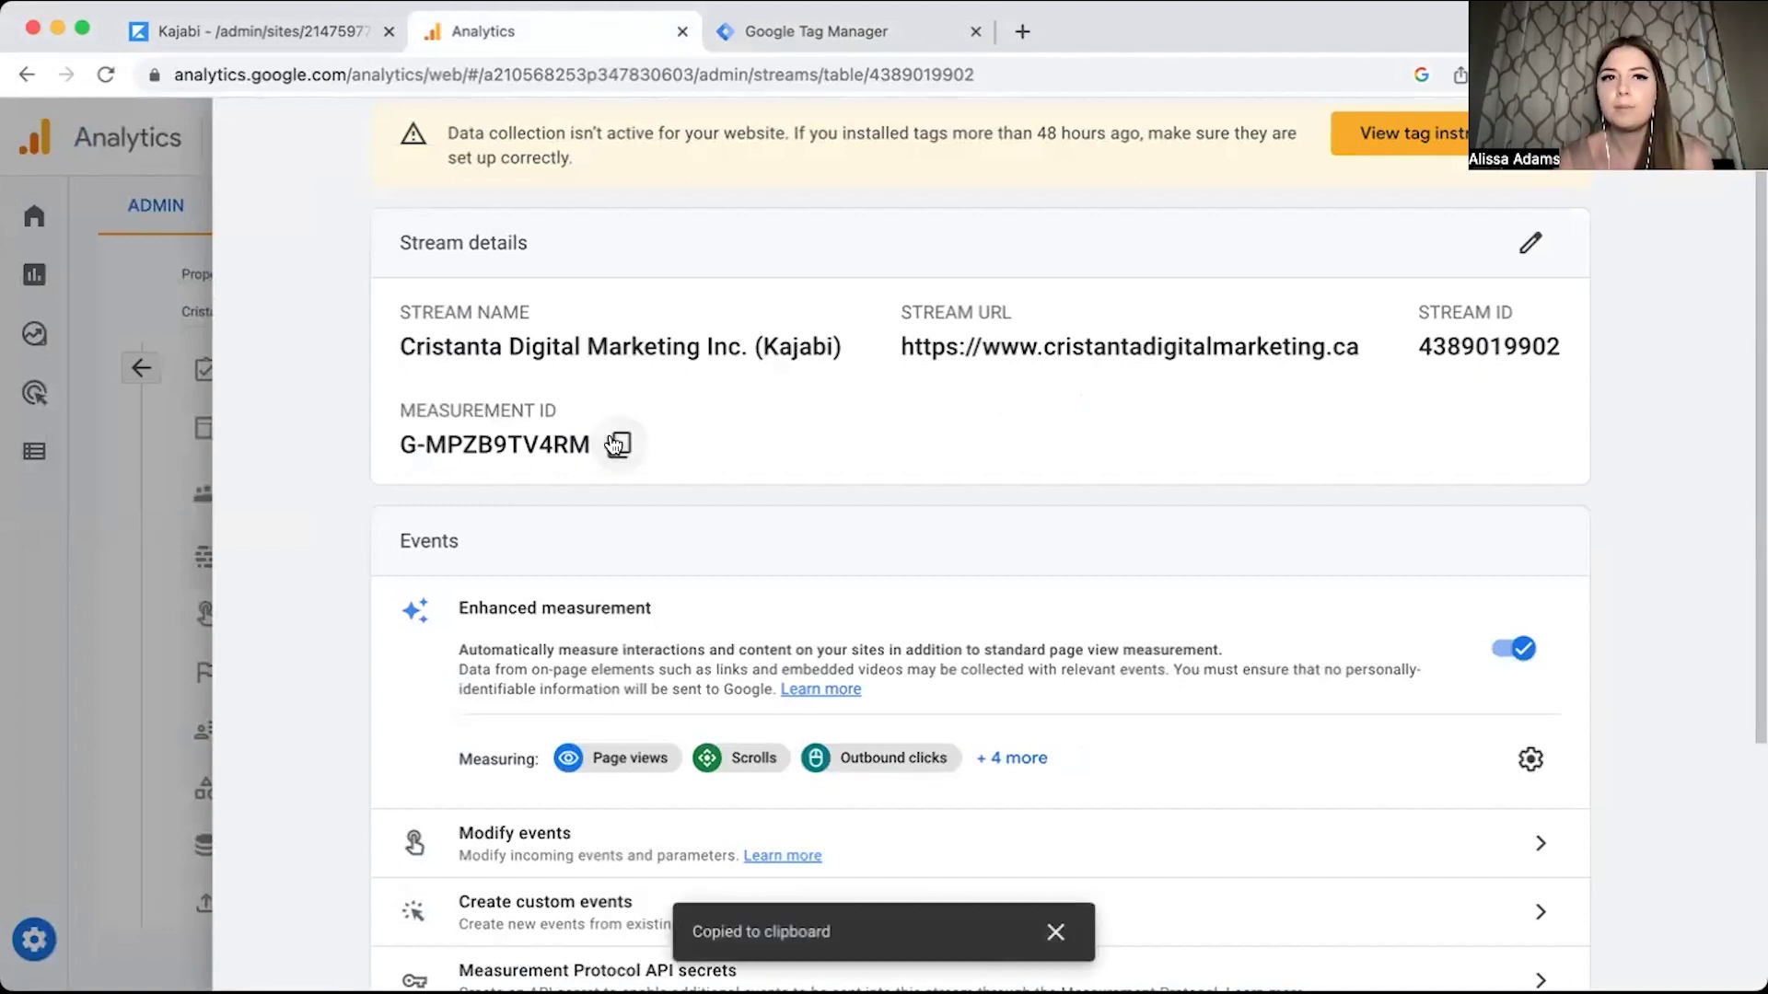
{"action": "left_click", "coordinate": [816, 31]}
{"action": "key", "text": "super+v"}
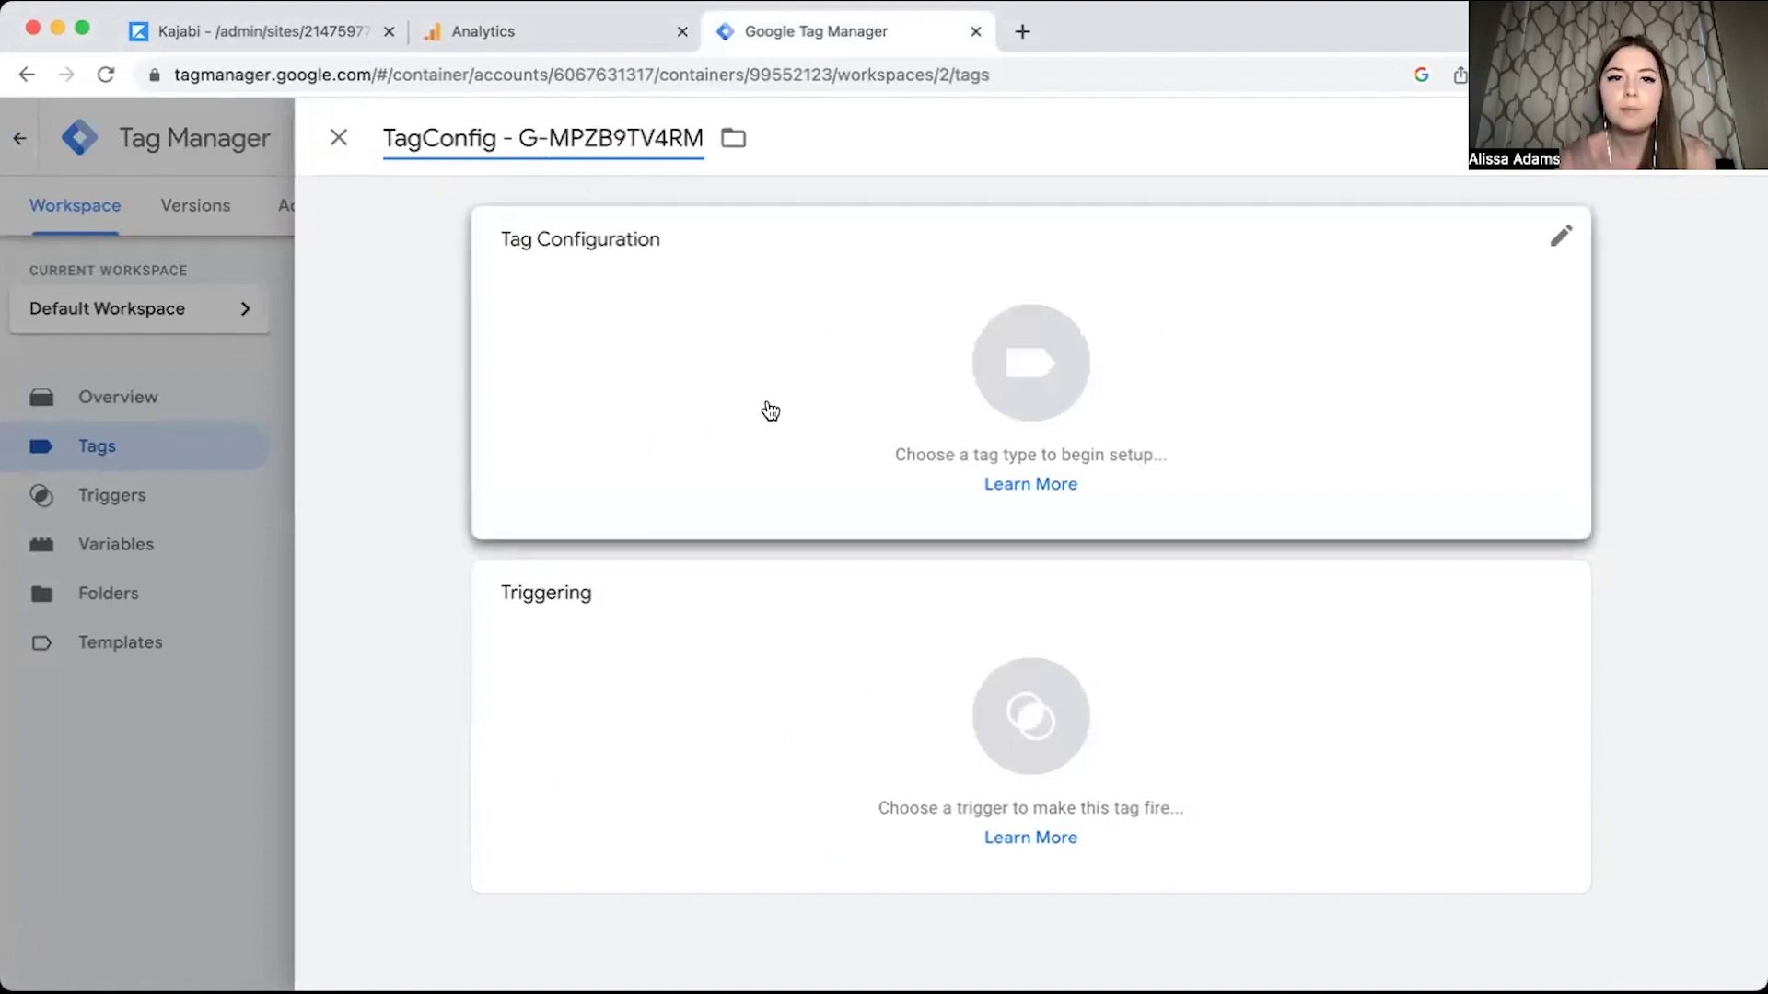
Set the tag type to Google Analytics: GA4 Configuration with measurement ID G-MPZB9TV4RM.
{"action": "left_click", "coordinate": [770, 408]}
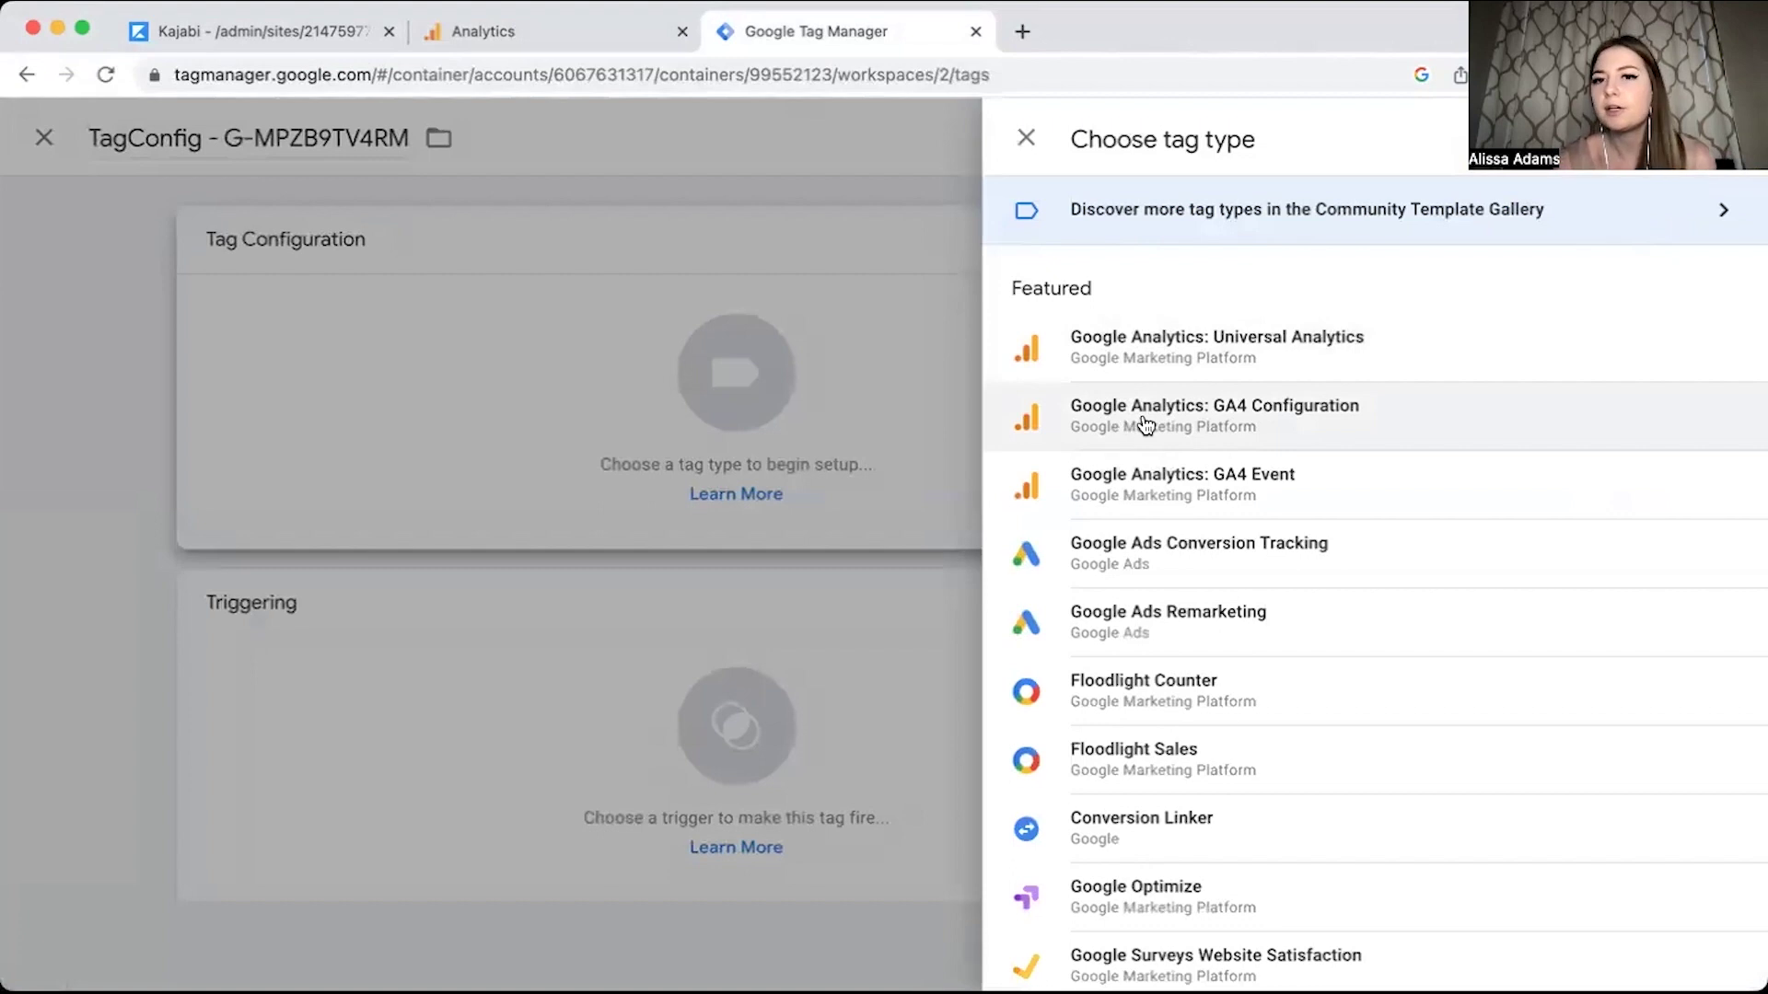
{"action": "left_click", "coordinate": [1287, 428]}
{"action": "key", "text": "super+v"}
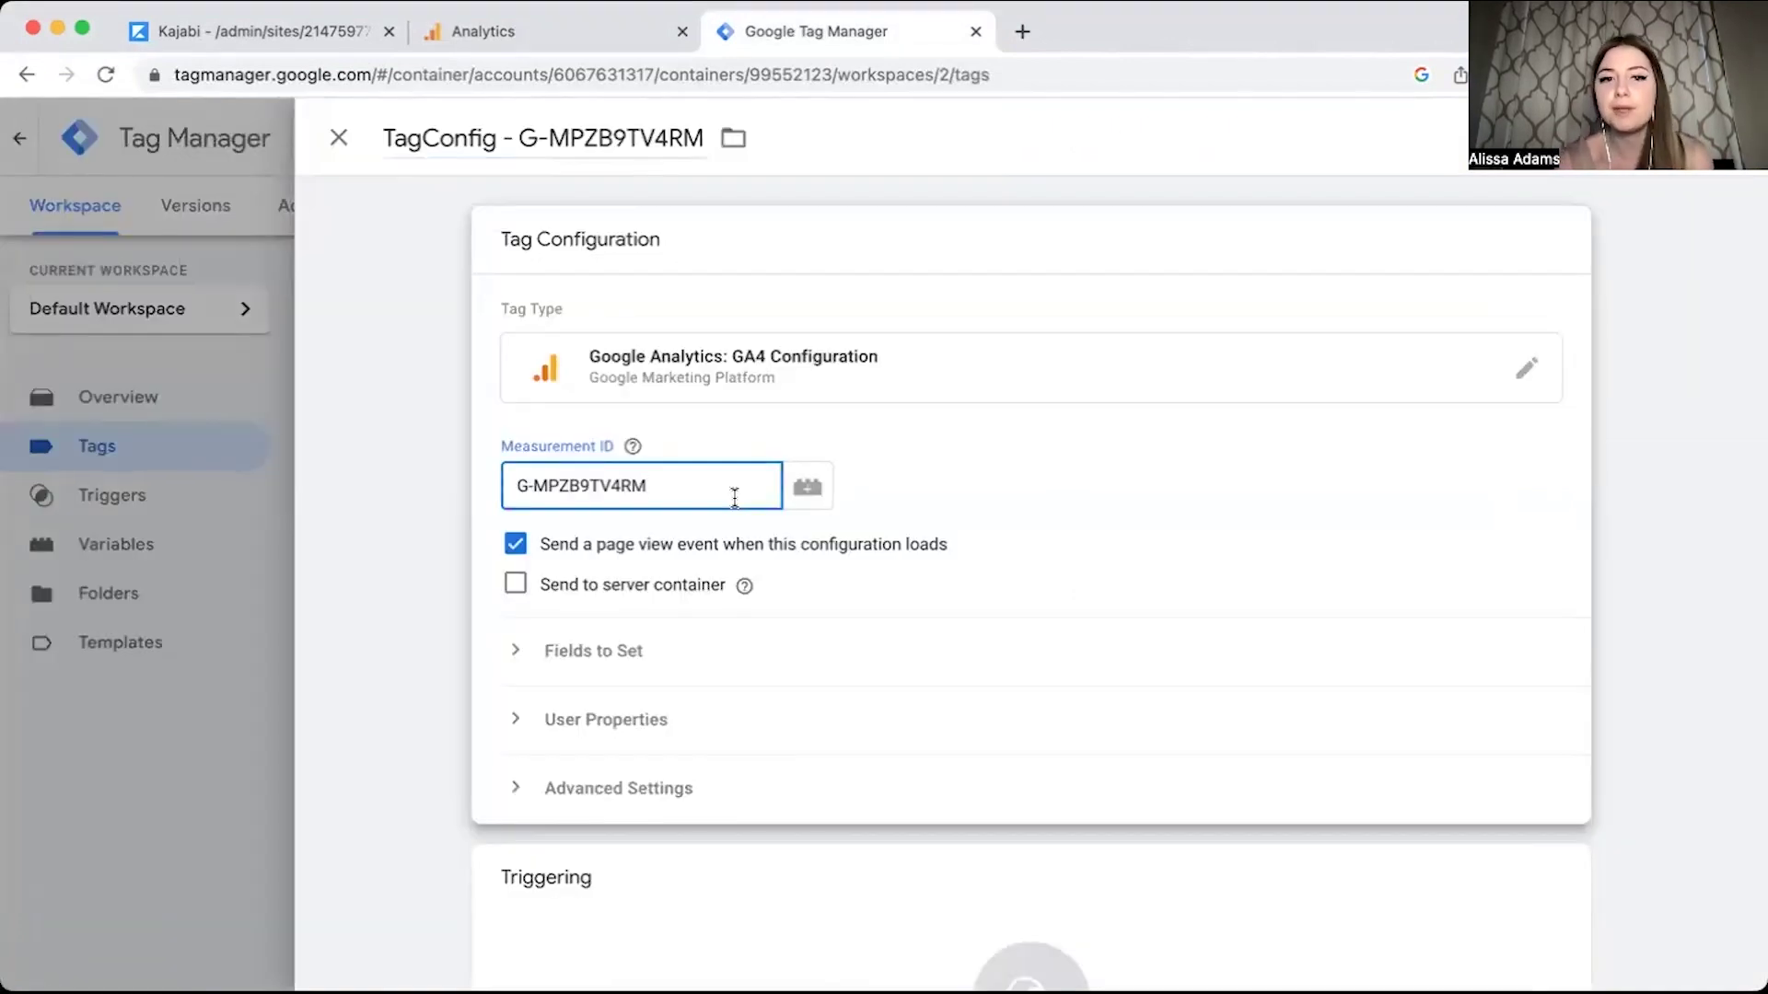
Add the All Pages page view trigger to the tag and save it.
{"action": "left_click", "coordinate": [836, 879]}
{"action": "left_click", "coordinate": [838, 702]}
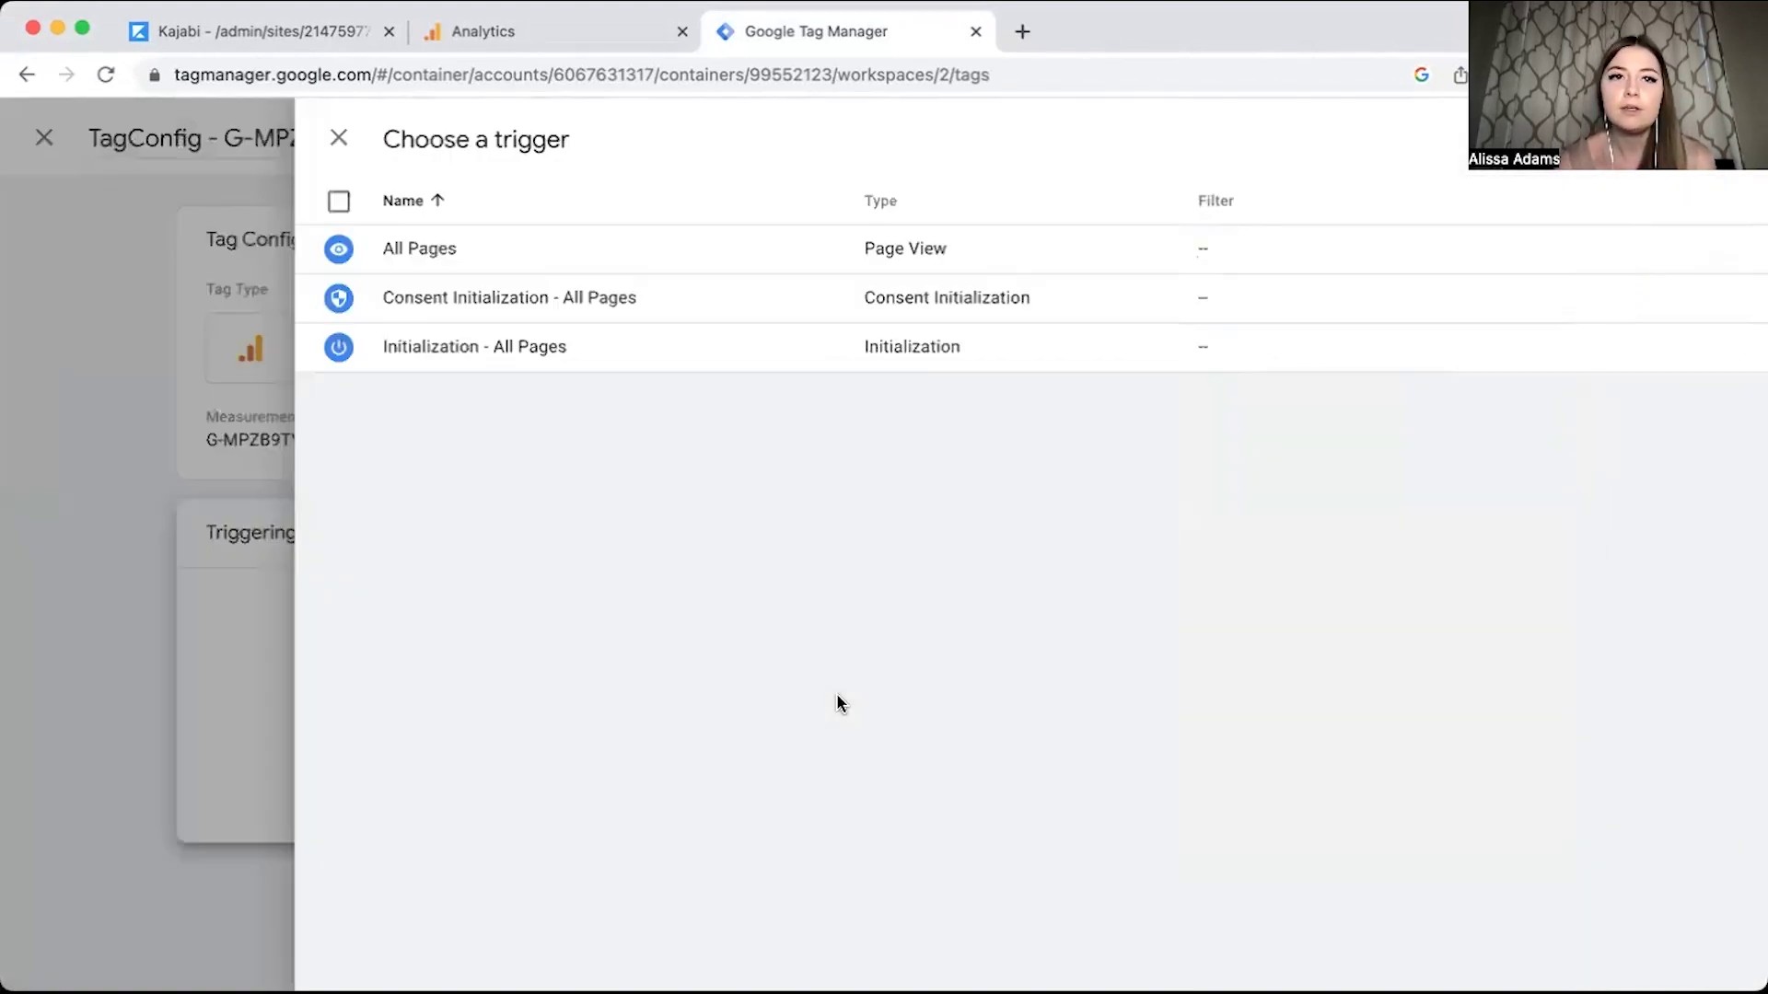
{"action": "left_click", "coordinate": [501, 257]}
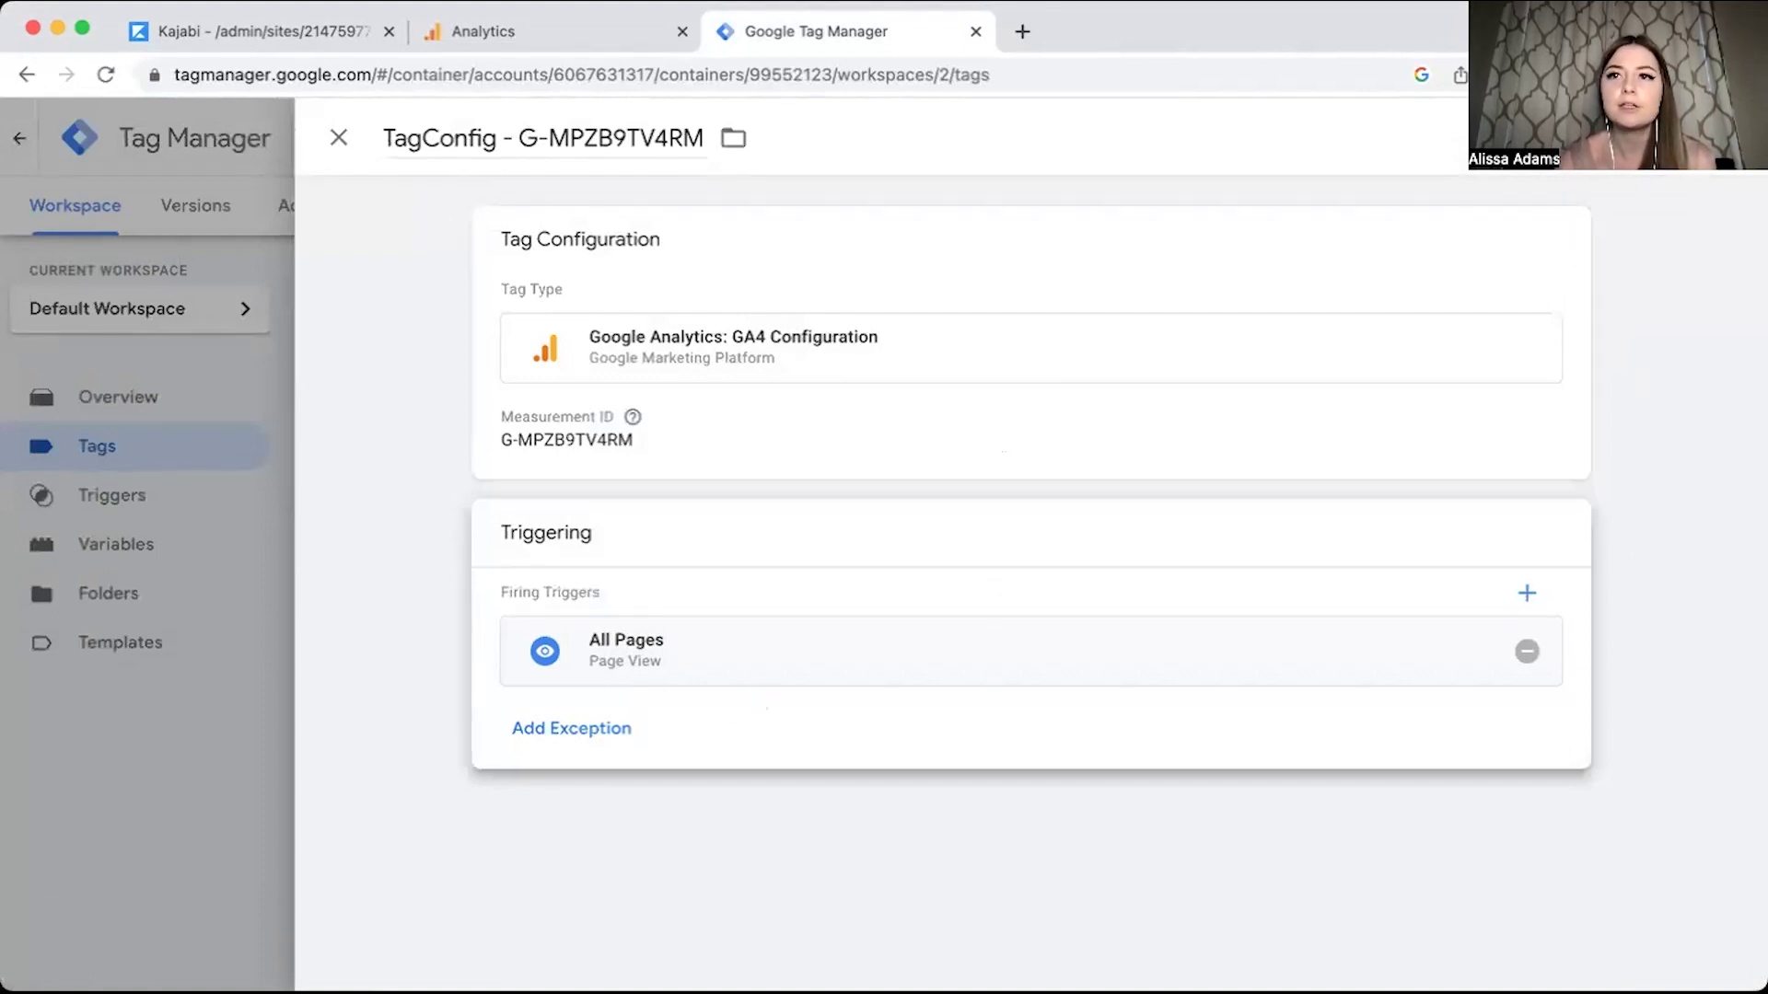
{"action": "left_click", "coordinate": [1373, 300]}
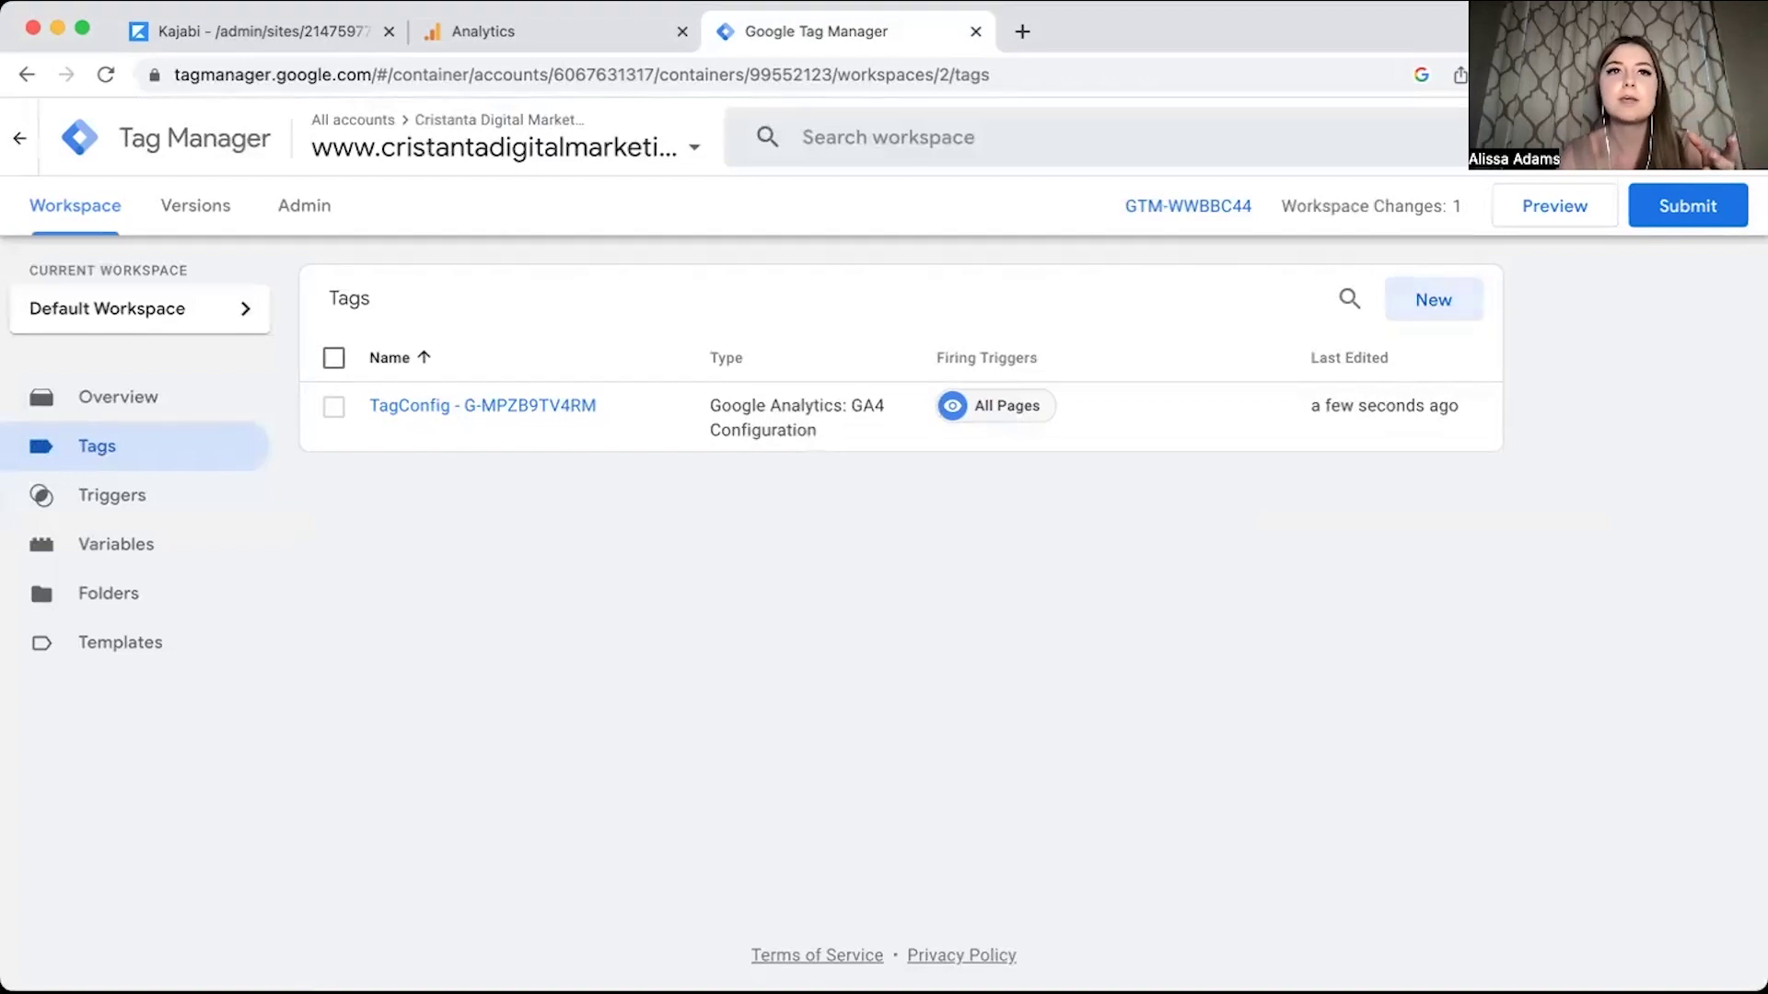
Switch to Kajabi and open the live website in a new tab.
{"action": "left_click", "coordinate": [242, 31]}
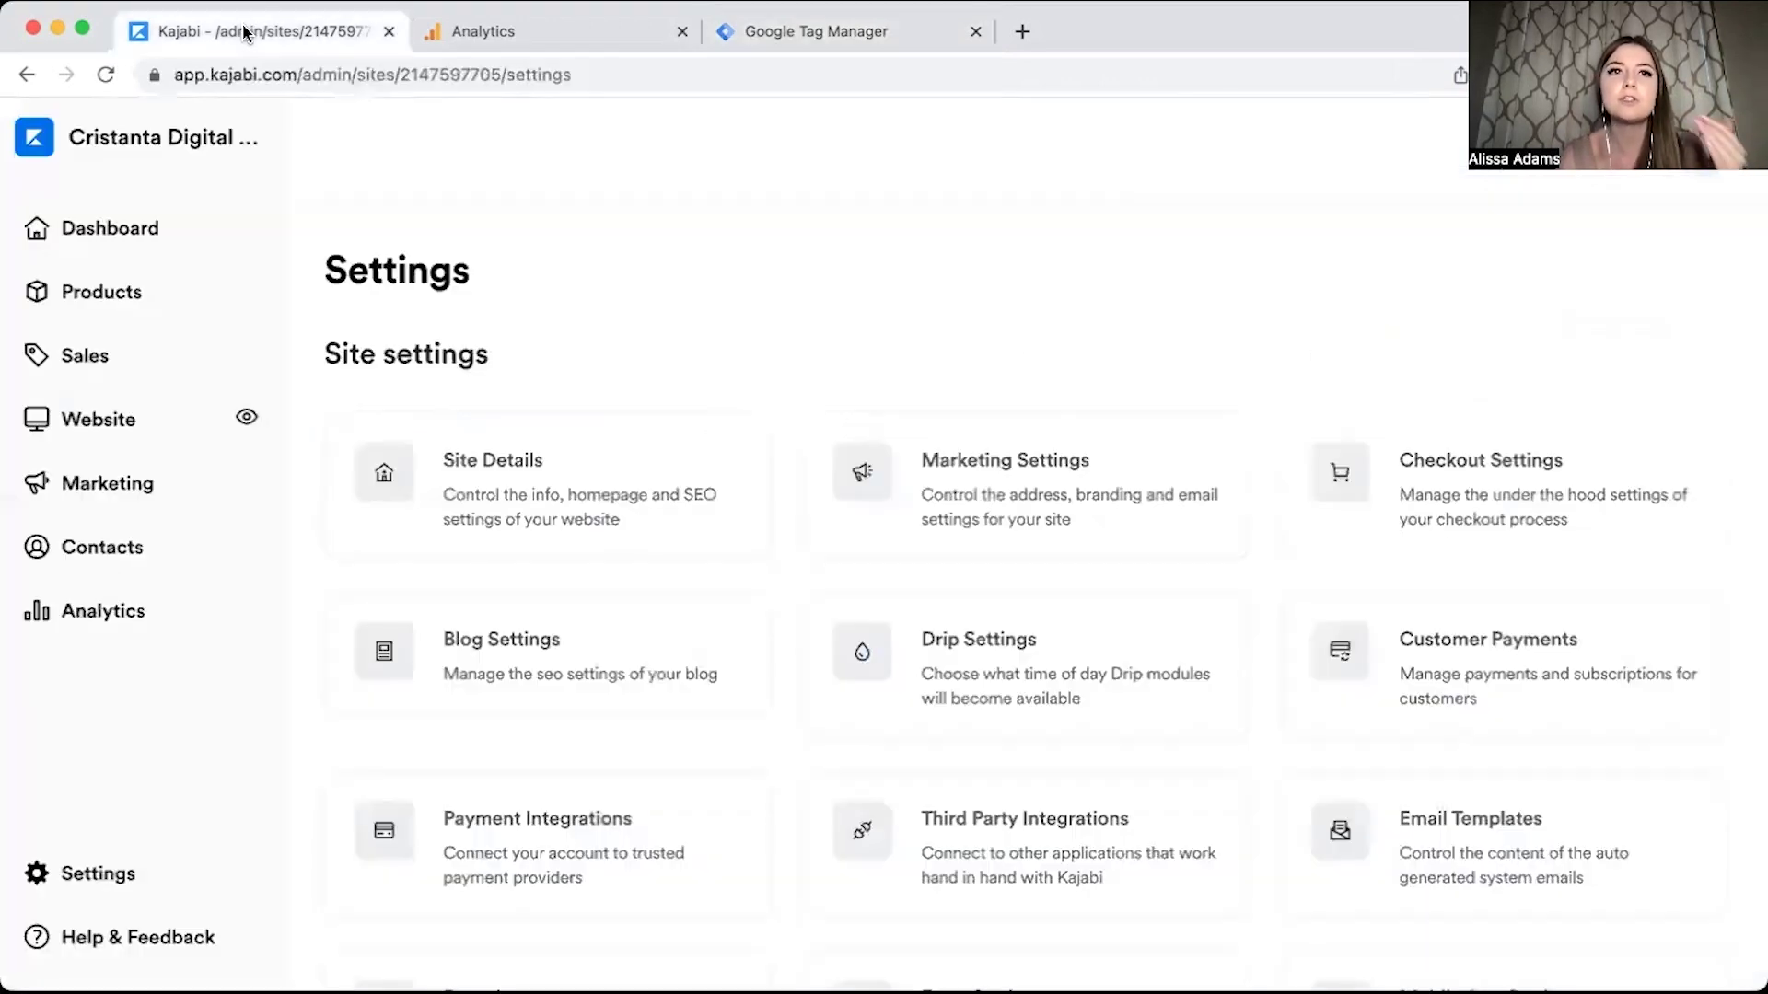
{"action": "left_click", "coordinate": [246, 416]}
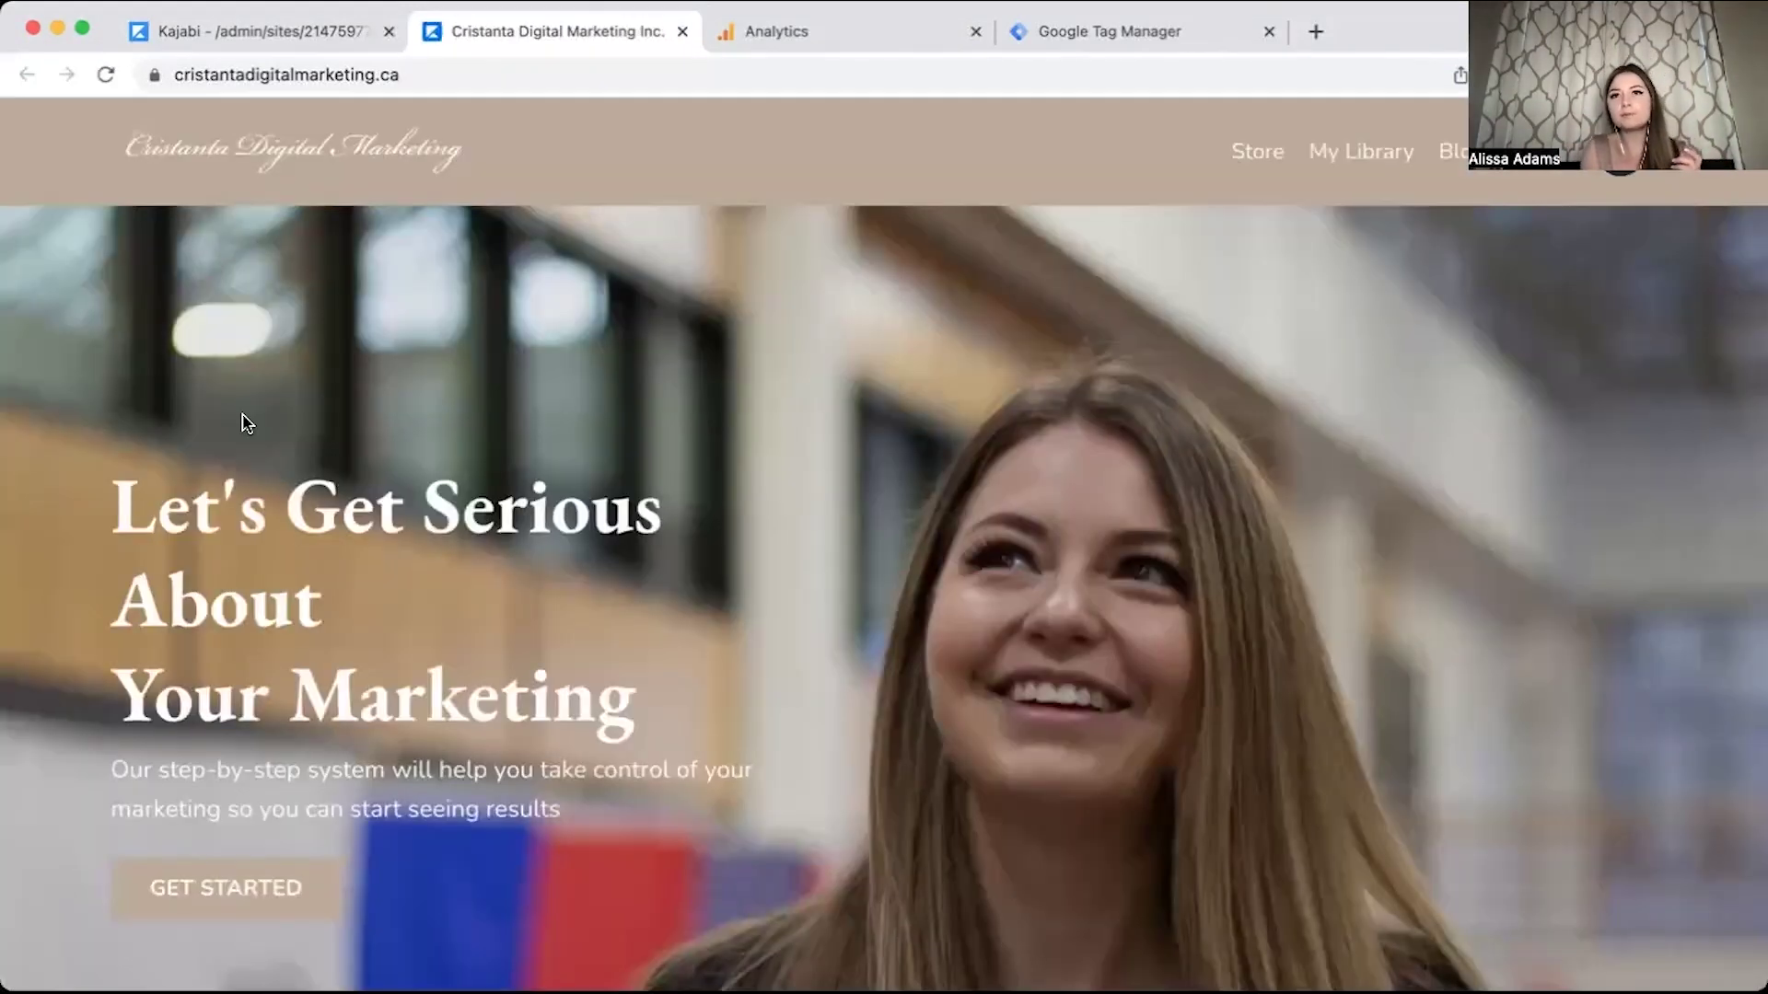
Look through the website's homepage sections, from the service offers and blog posts to the free resources and coaching cards.
{"action": "scroll", "coordinate": [535, 523], "scroll_direction": "down", "scroll_amount": 1}
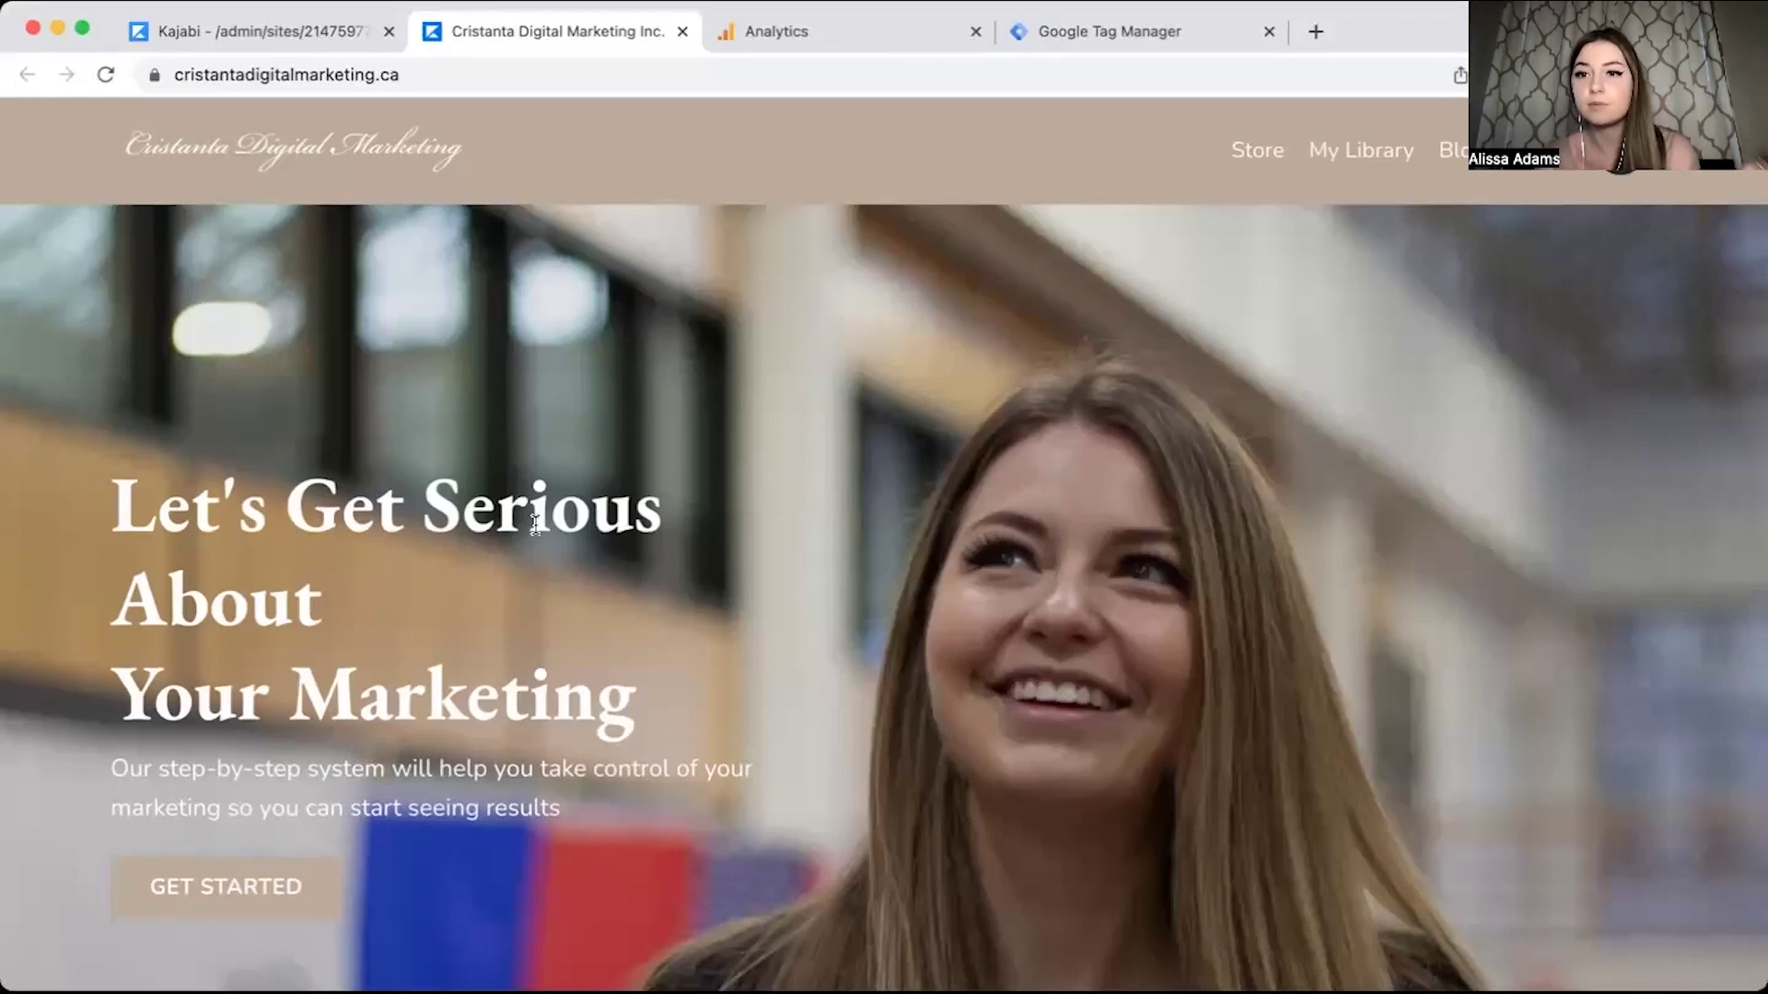
{"action": "scroll", "coordinate": [672, 516], "scroll_direction": "down", "scroll_amount": 10}
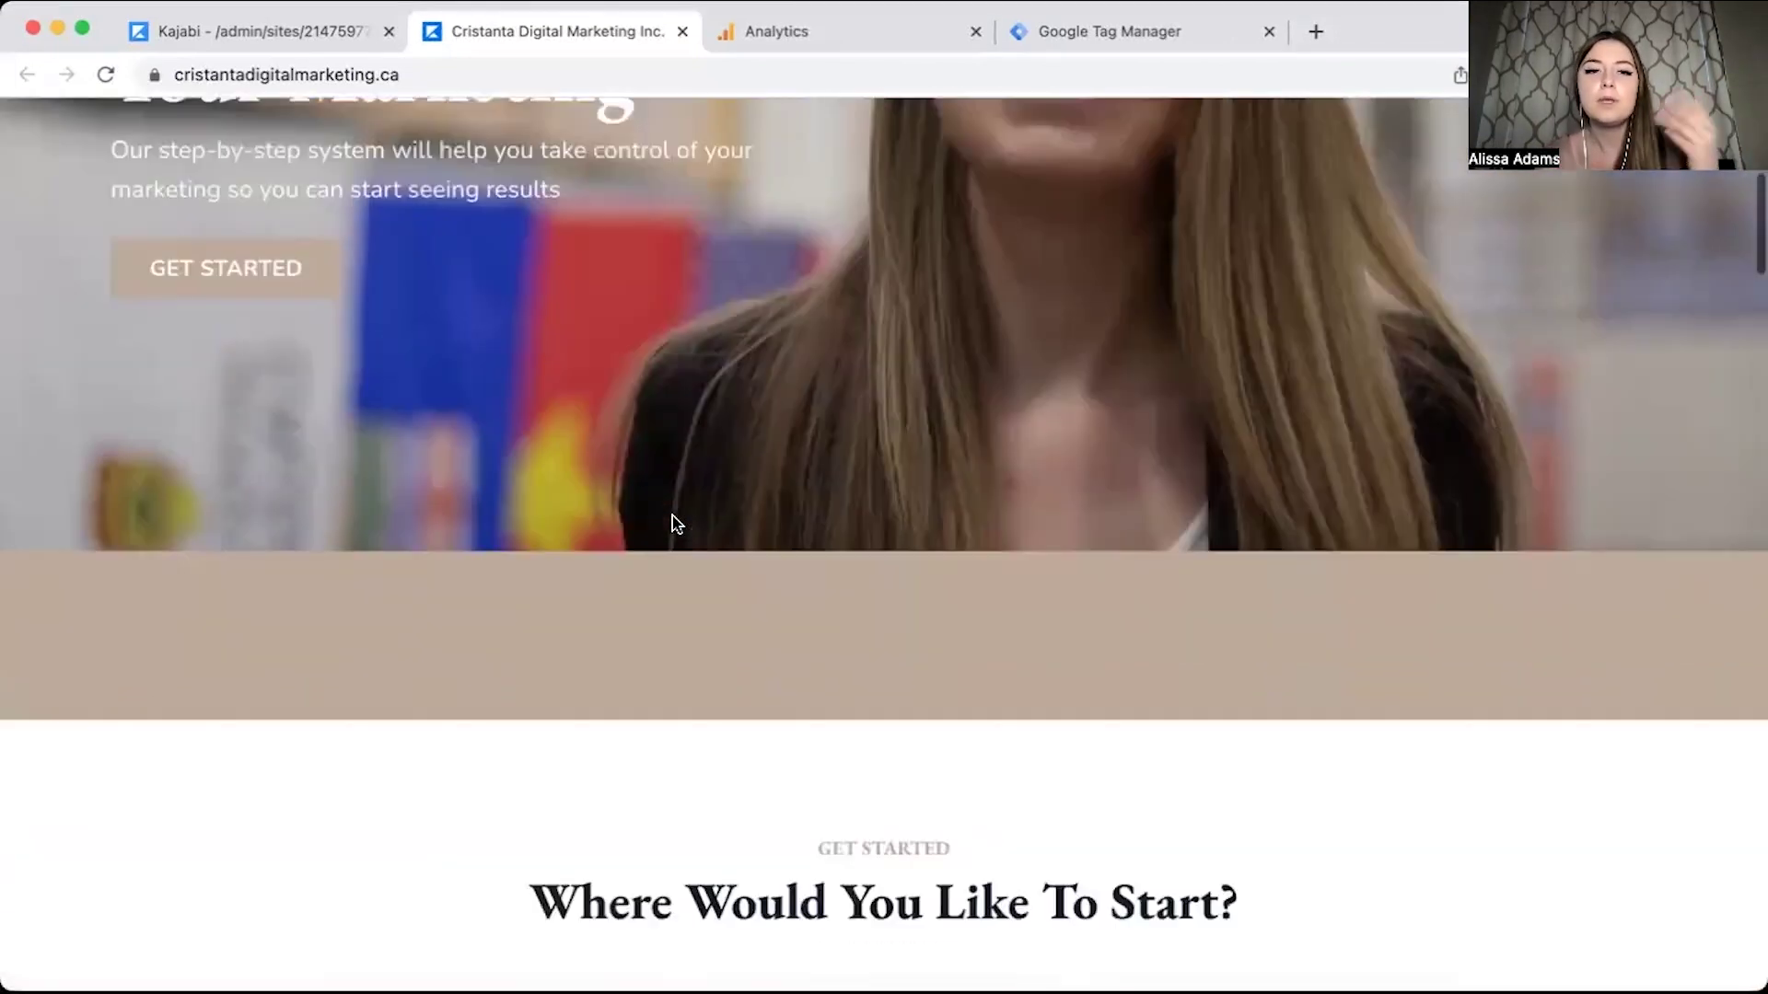
{"action": "scroll", "coordinate": [672, 523], "scroll_direction": "down", "scroll_amount": 5}
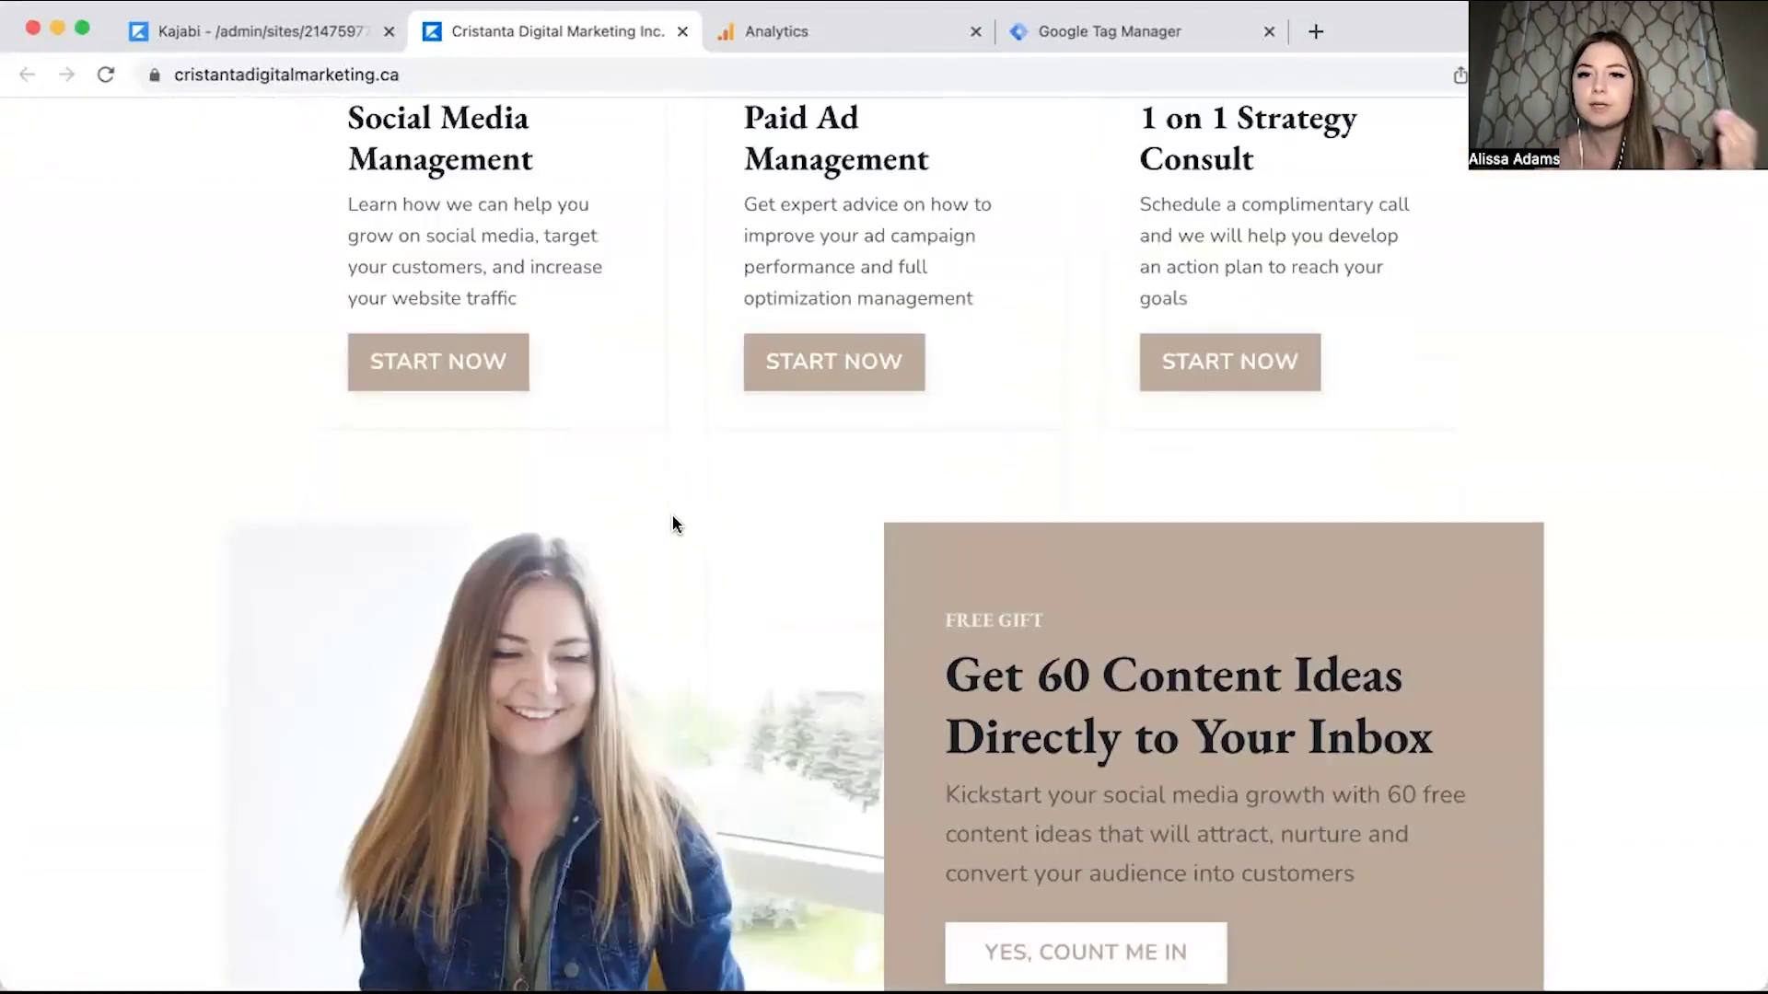
{"action": "scroll", "coordinate": [672, 523], "scroll_direction": "up", "scroll_amount": 6}
{"action": "scroll", "coordinate": [672, 515], "scroll_direction": "down", "scroll_amount": 12}
{"action": "scroll", "coordinate": [672, 513], "scroll_direction": "up", "scroll_amount": 1}
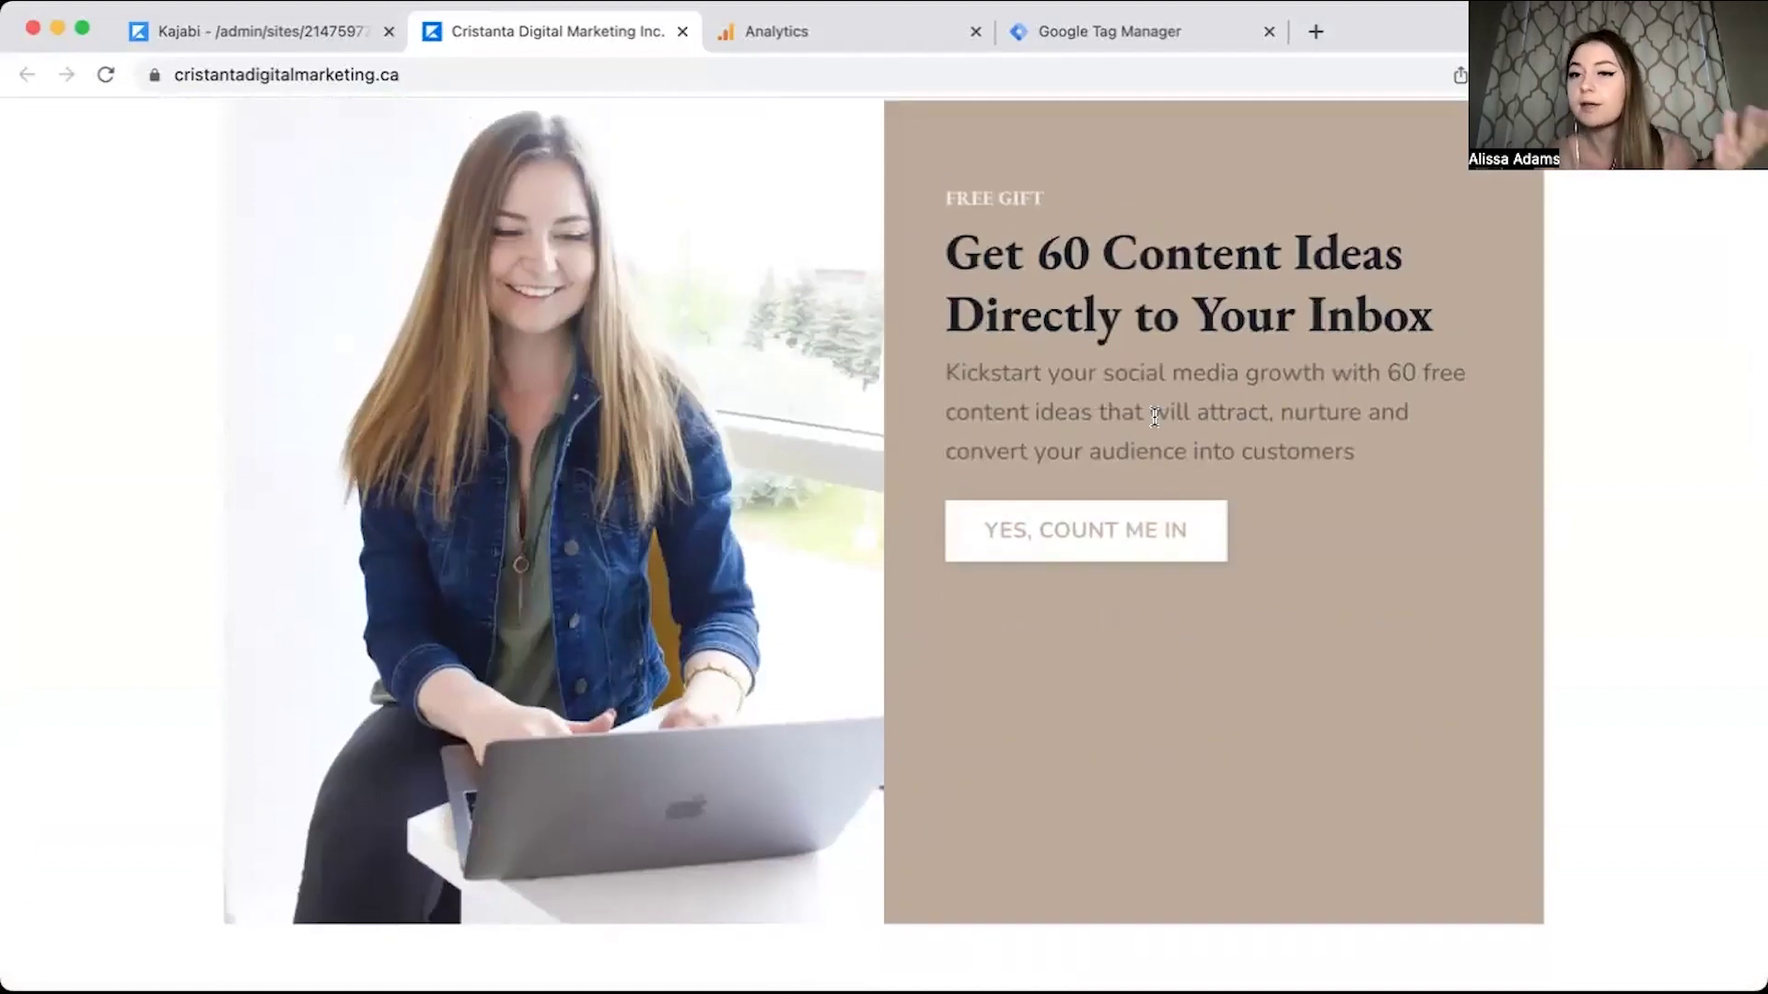
{"action": "scroll", "coordinate": [1211, 460], "scroll_direction": "up", "scroll_amount": 7}
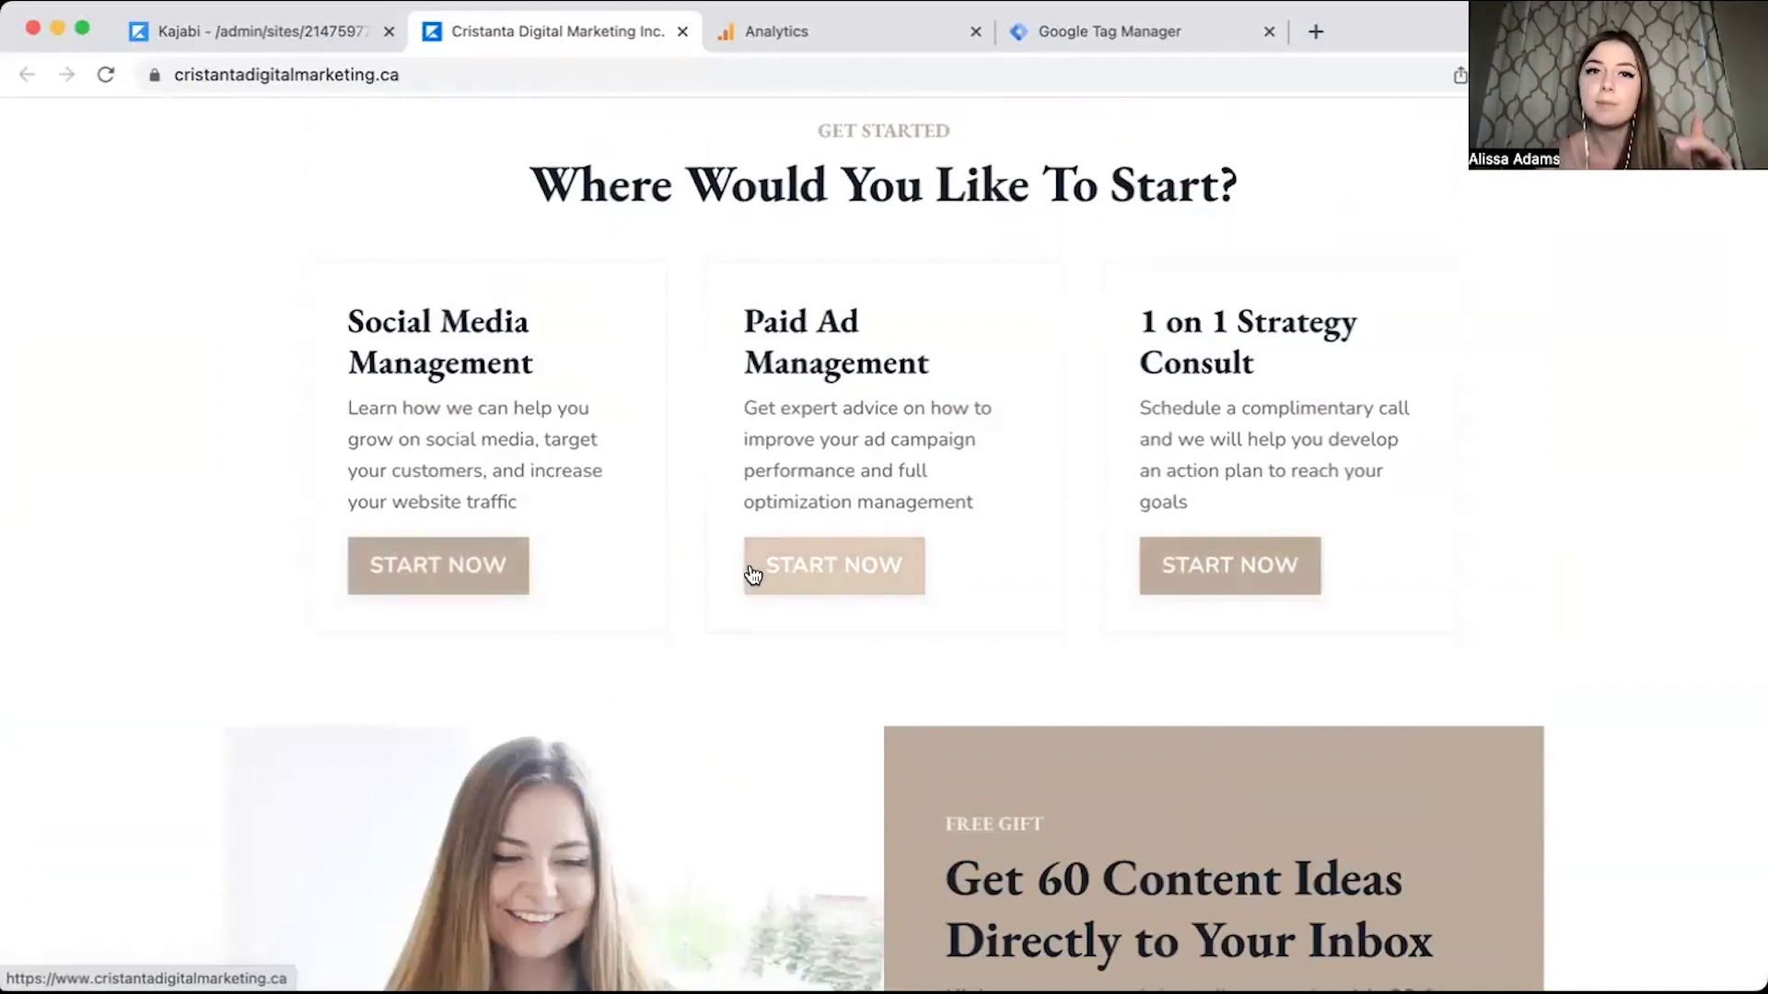
{"action": "scroll", "coordinate": [753, 575], "scroll_direction": "down", "scroll_amount": 9}
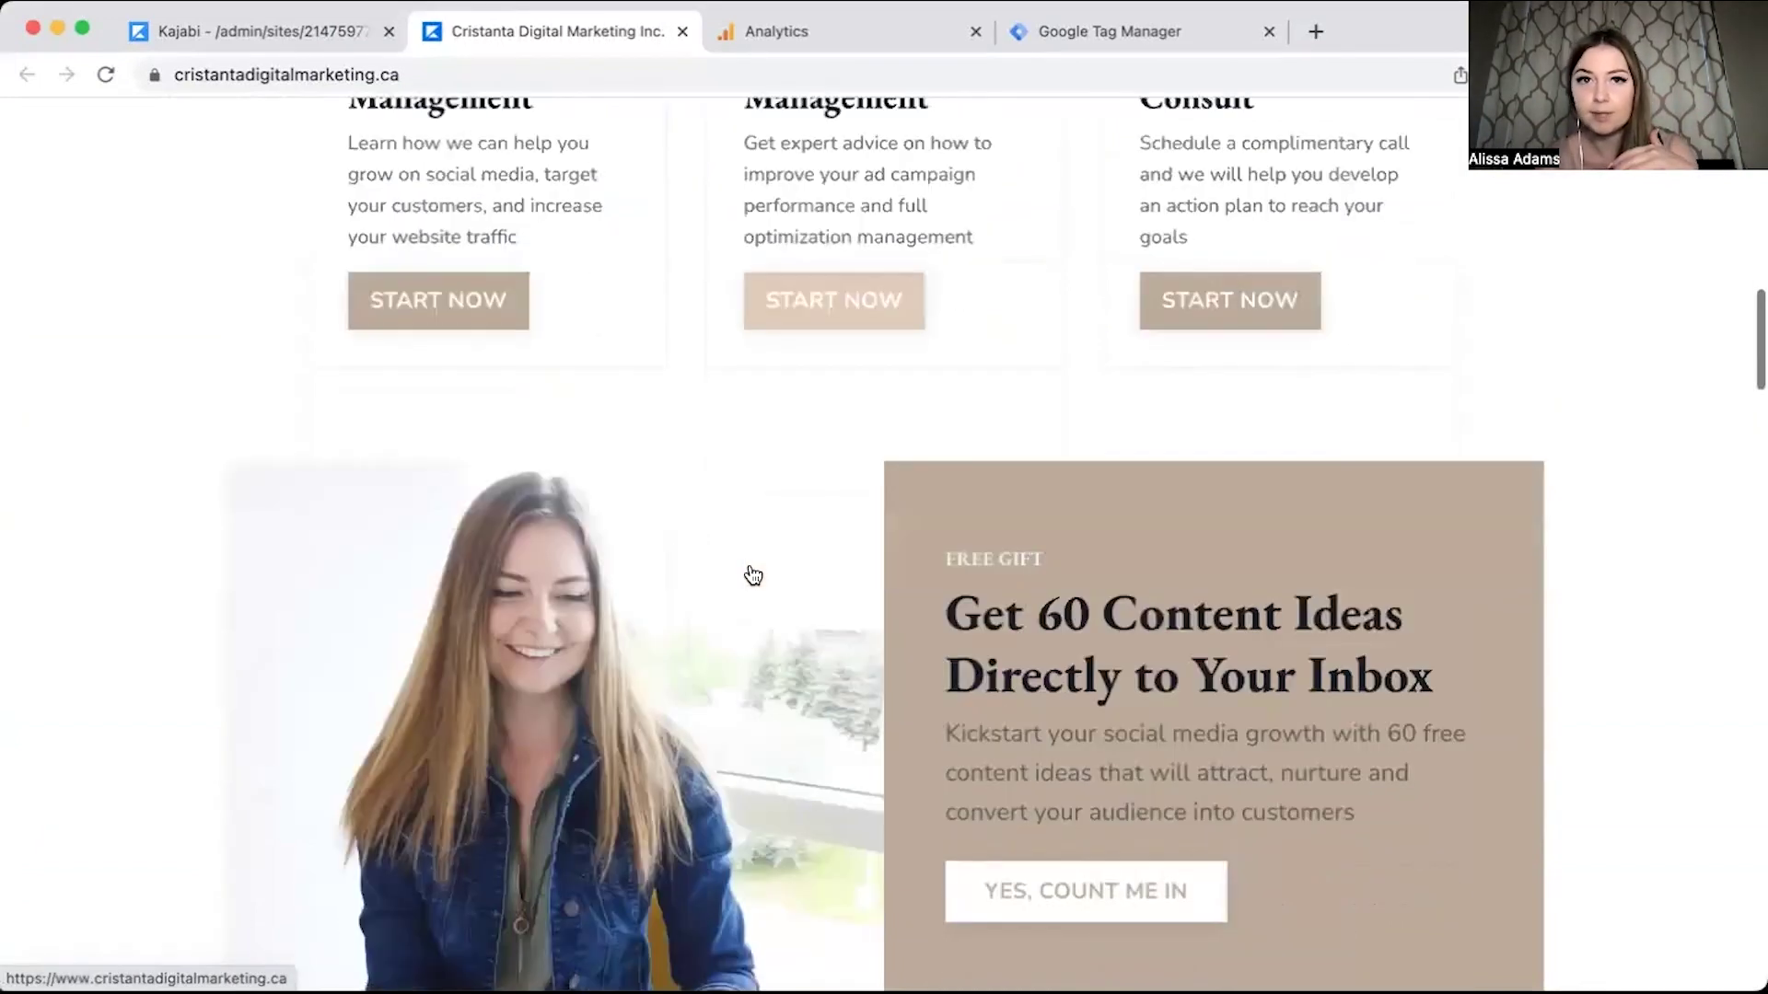
{"action": "scroll", "coordinate": [752, 574], "scroll_direction": "down", "scroll_amount": 8}
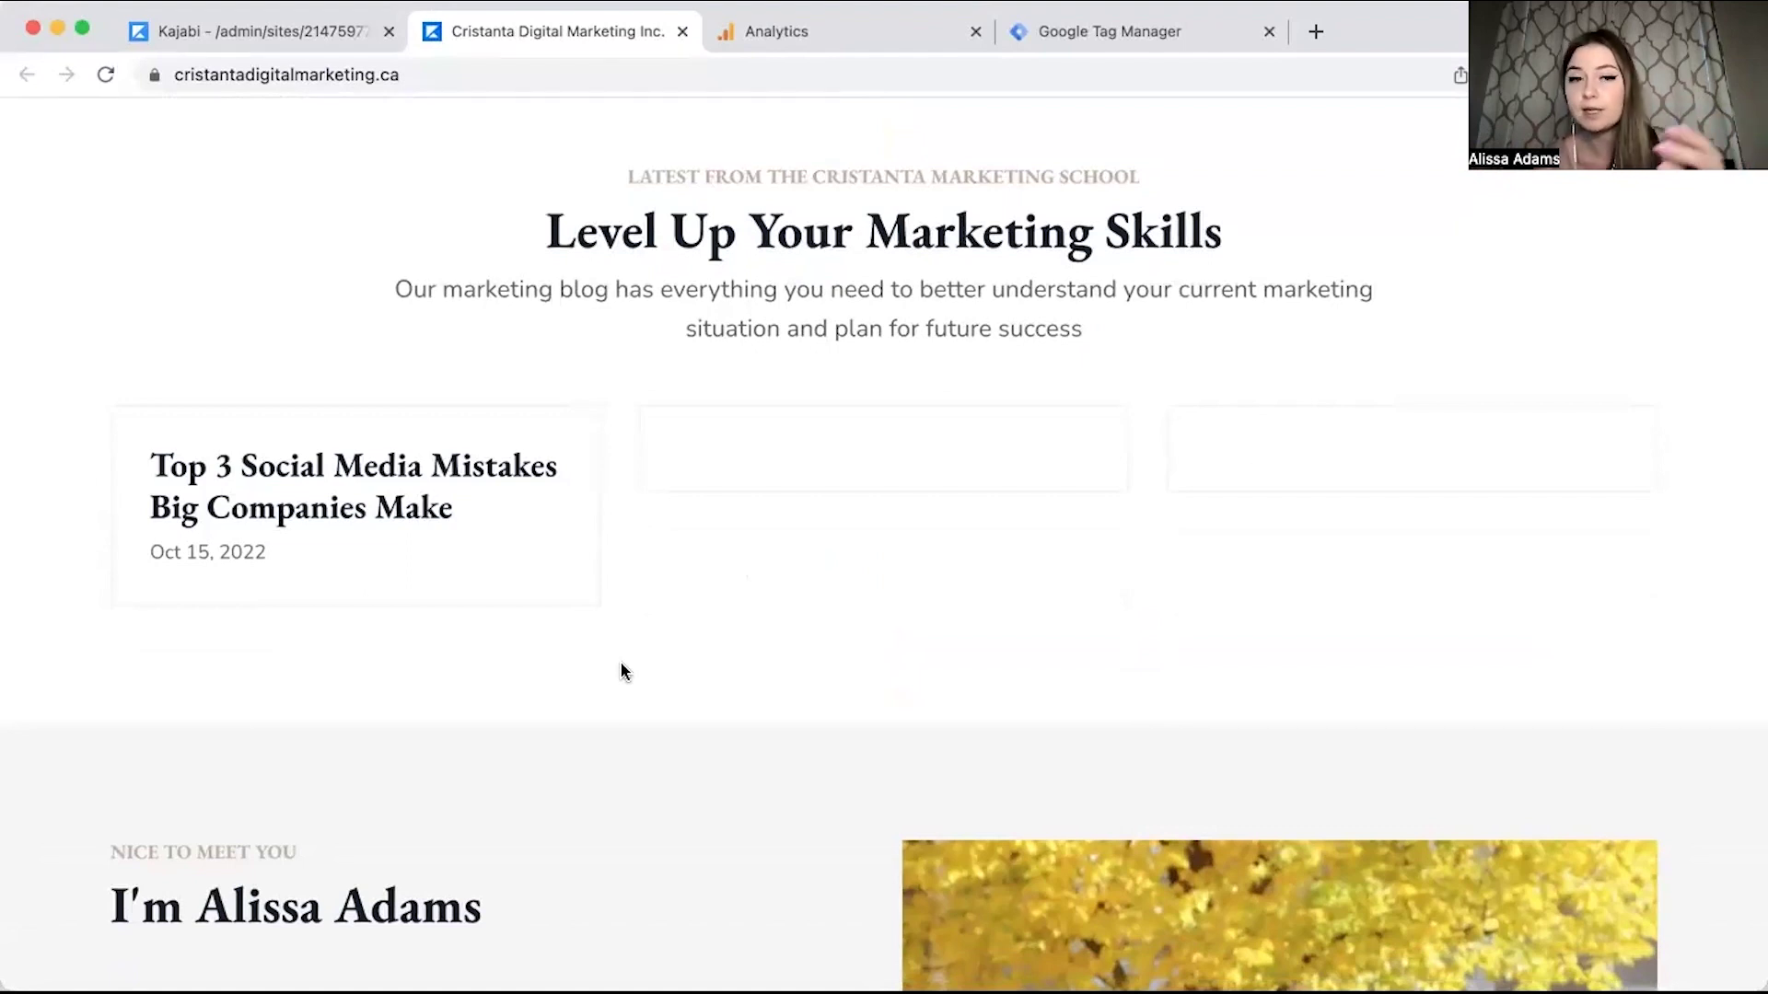
{"action": "scroll", "coordinate": [621, 671], "scroll_direction": "down", "scroll_amount": 10}
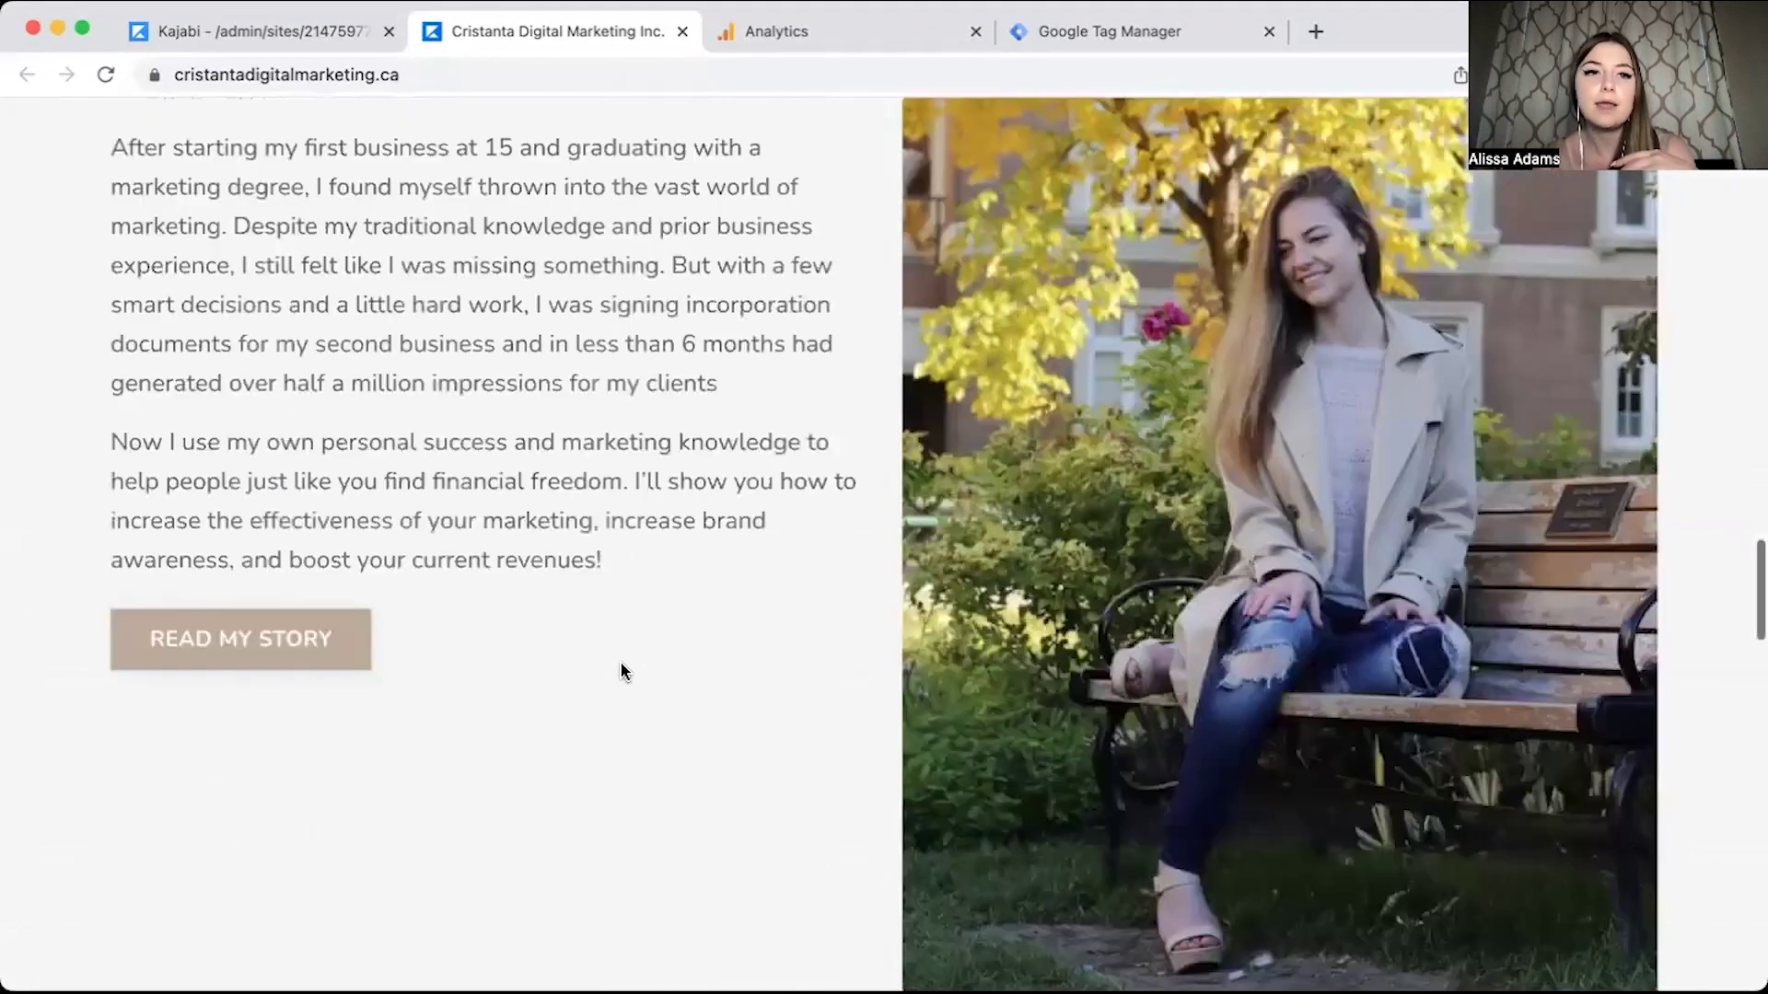
{"action": "scroll", "coordinate": [621, 671], "scroll_direction": "down", "scroll_amount": 20}
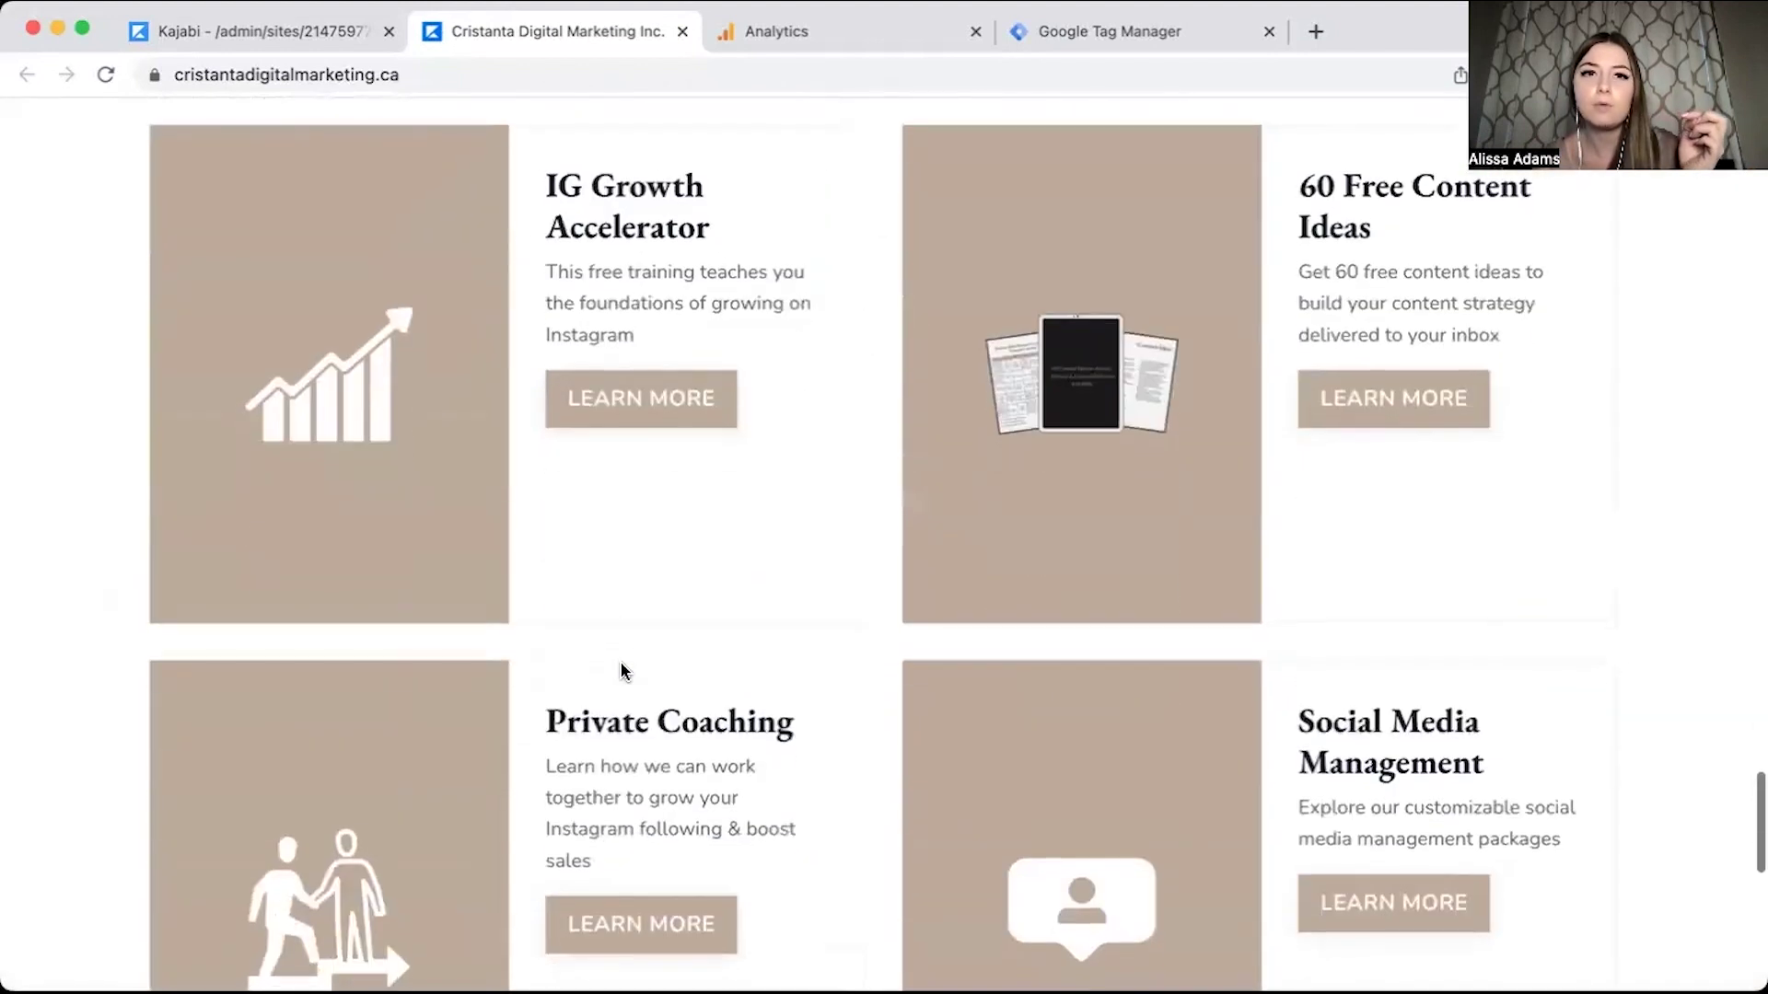
{"action": "scroll", "coordinate": [622, 671], "scroll_direction": "down", "scroll_amount": 1}
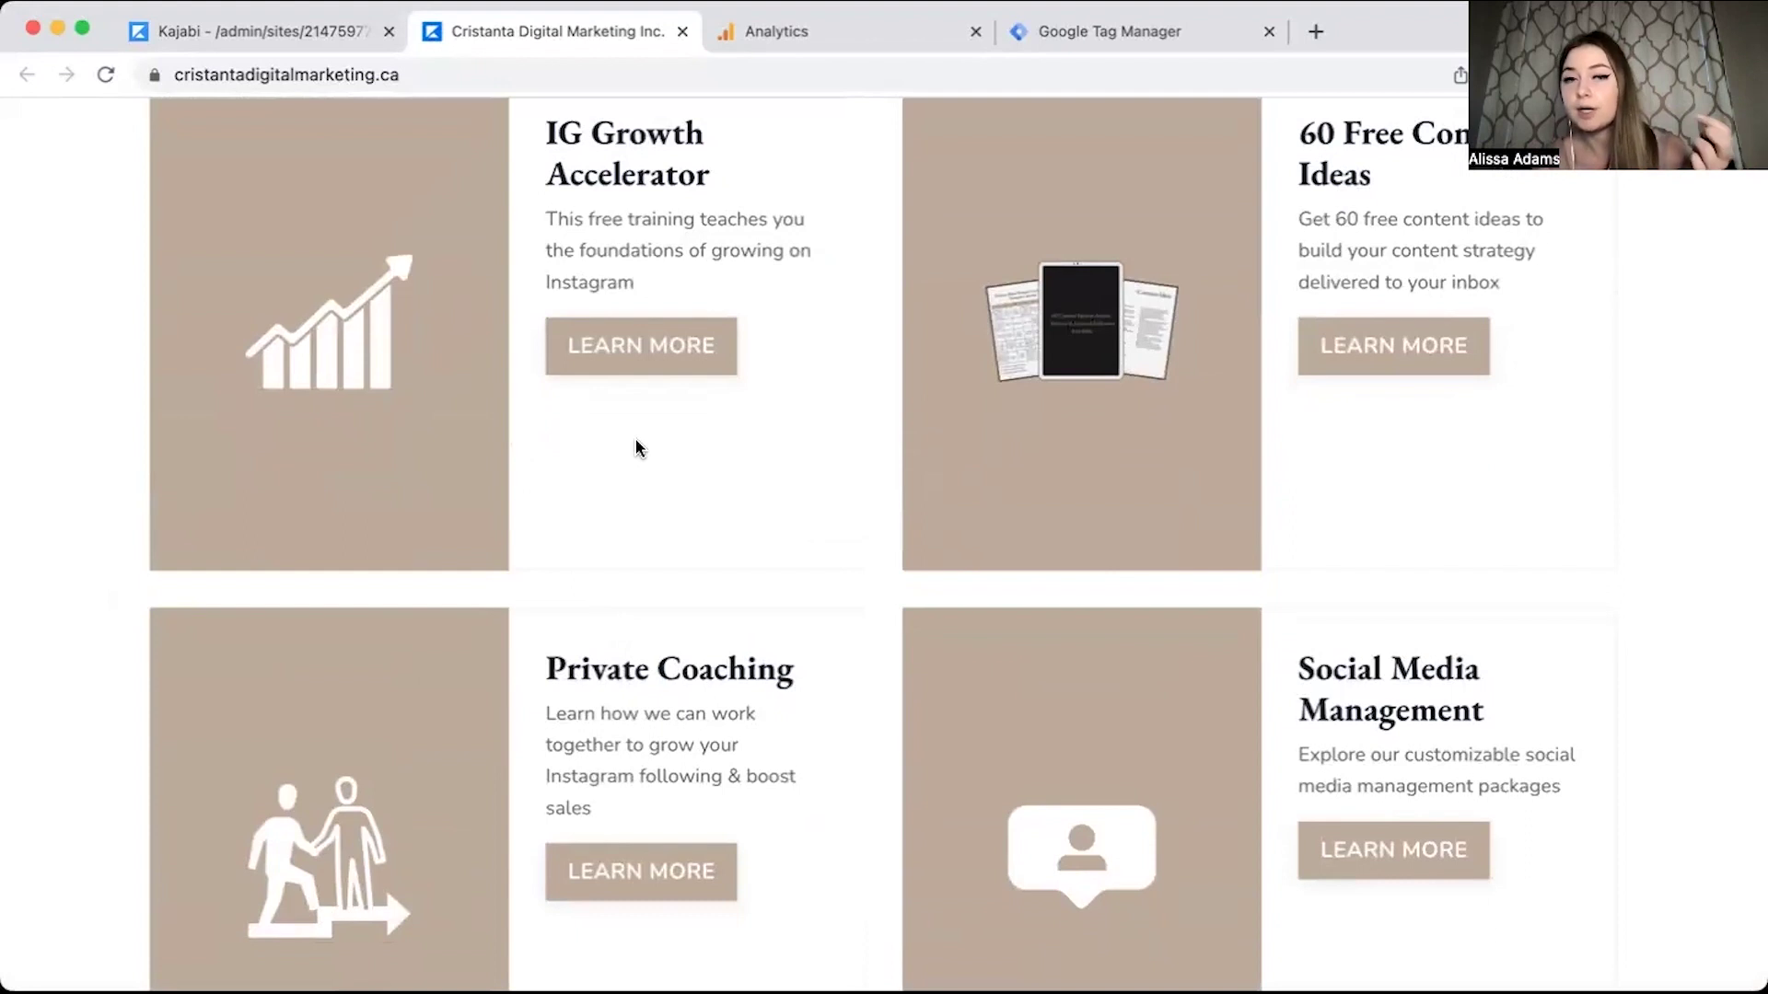
{"action": "scroll", "coordinate": [887, 449], "scroll_direction": "down", "scroll_amount": 4}
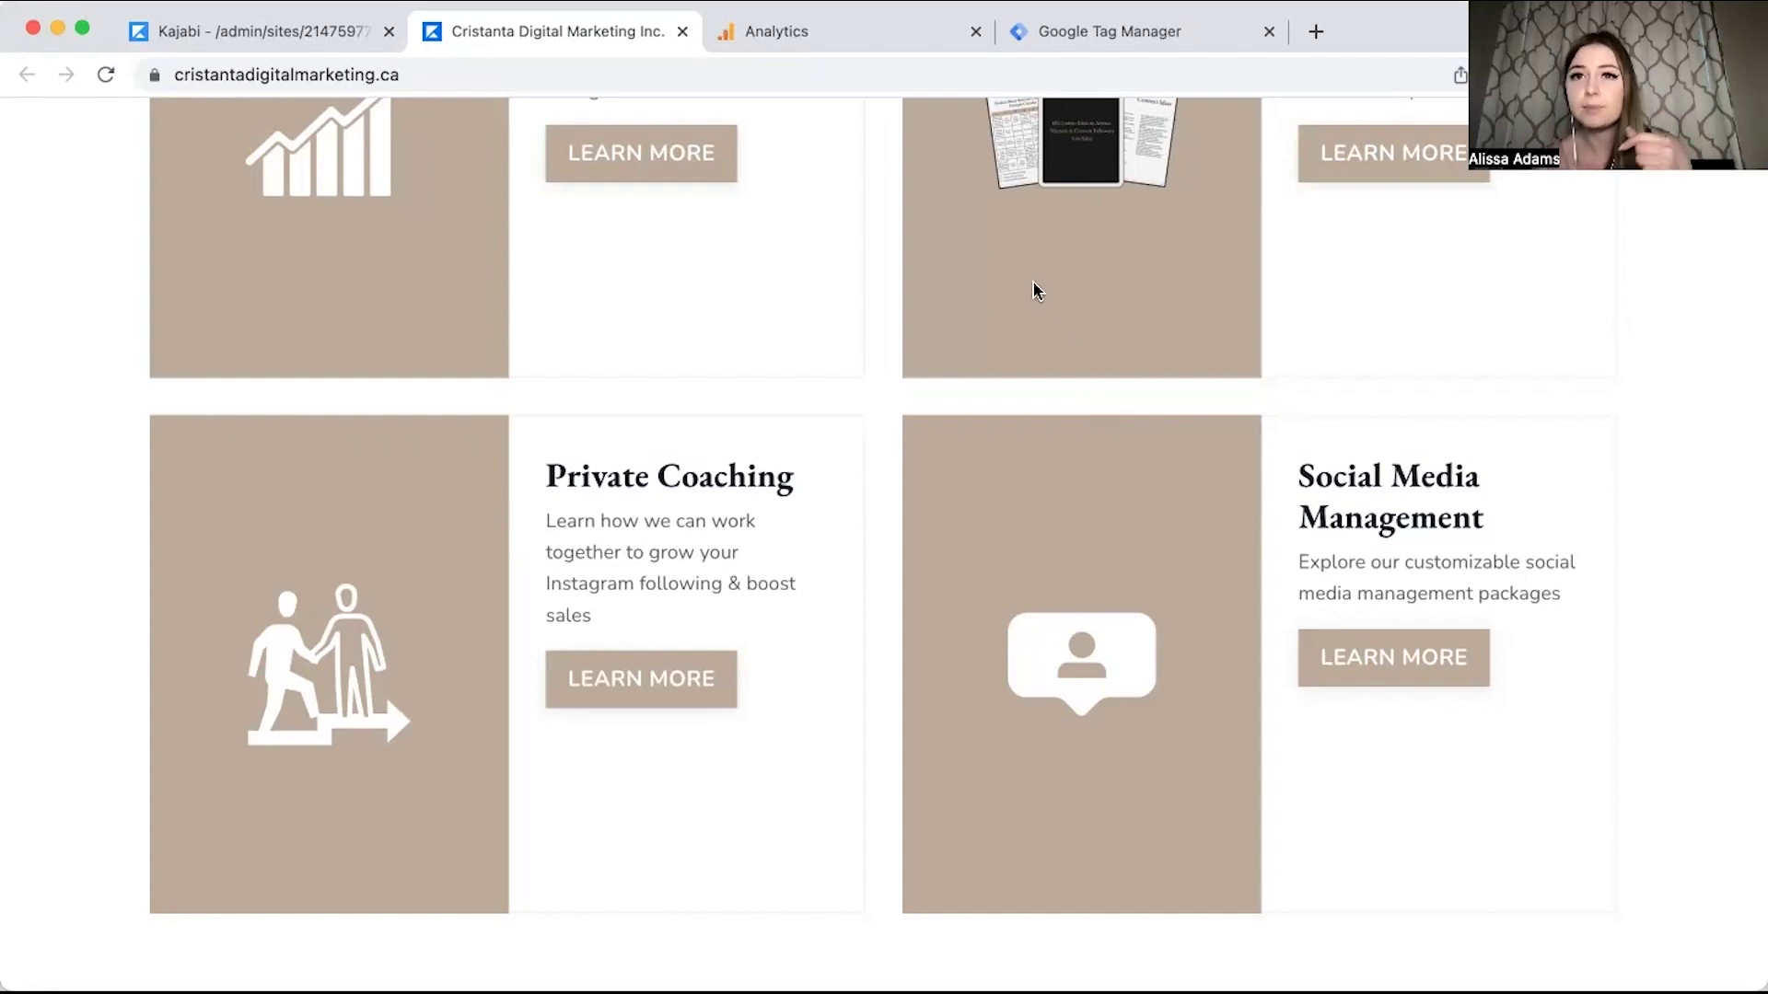
{"action": "scroll", "coordinate": [1033, 290], "scroll_direction": "up", "scroll_amount": 10}
{"action": "scroll", "coordinate": [1033, 288], "scroll_direction": "up", "scroll_amount": 10}
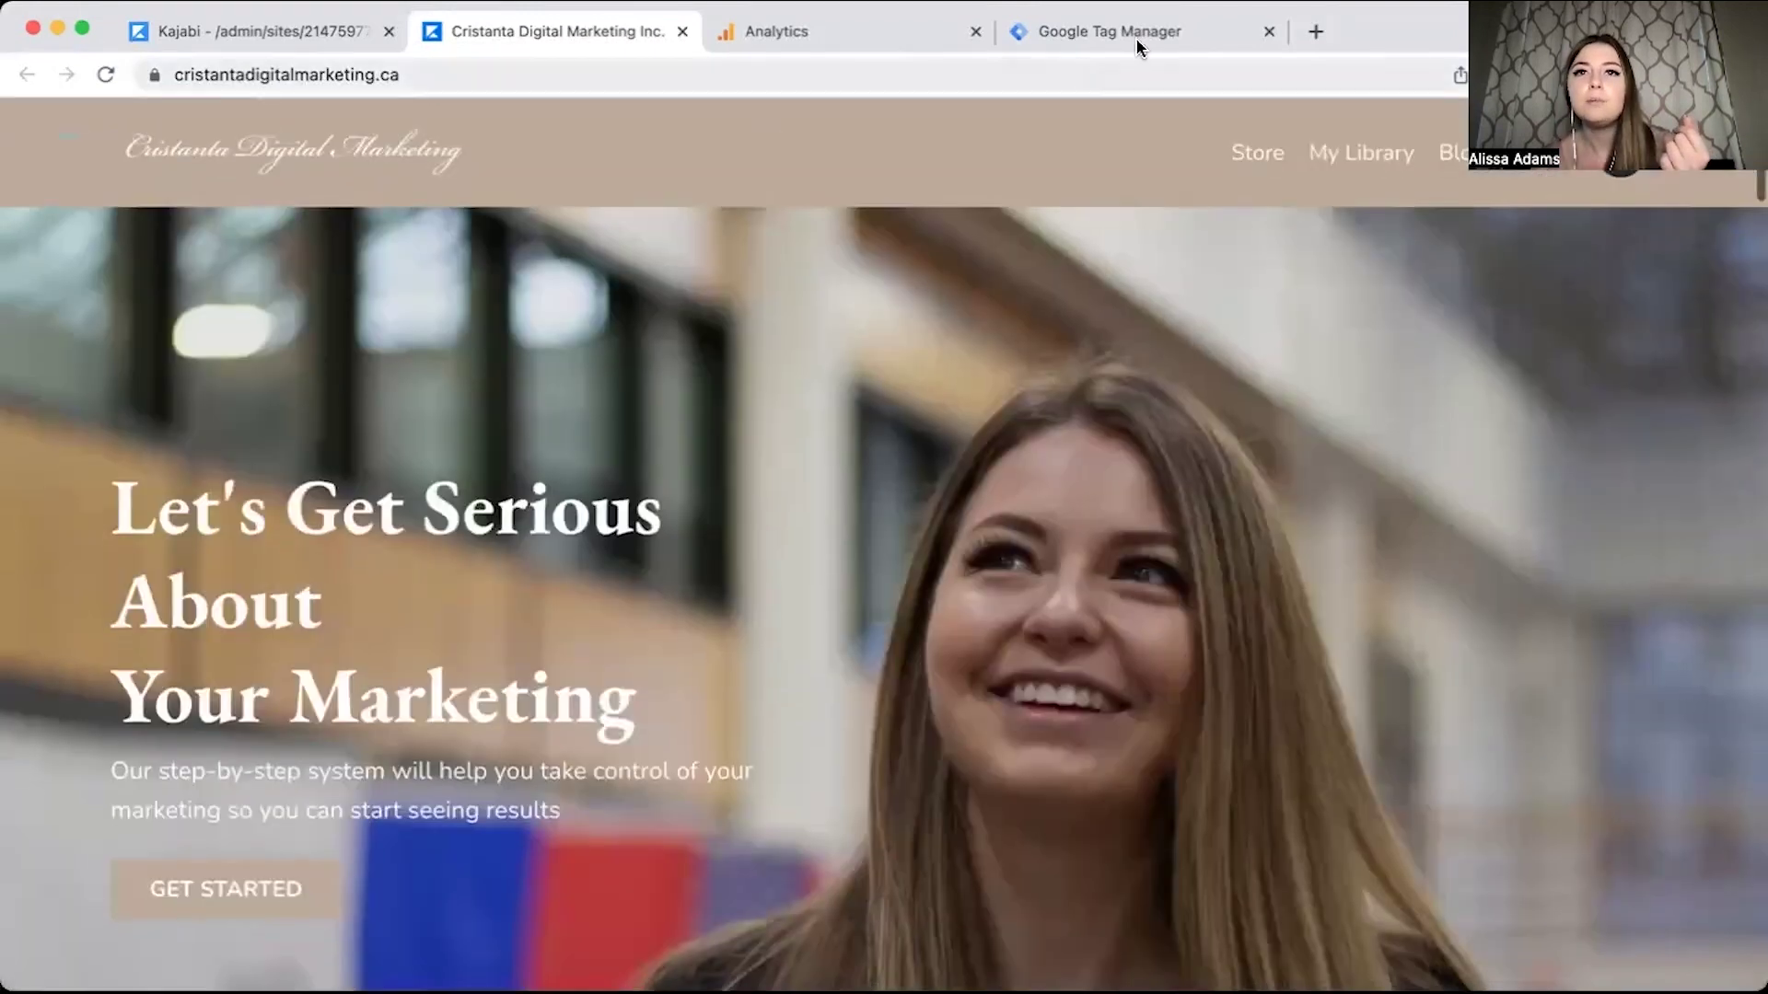
Switch to Google Tag Manager, create a new tag named Blog Page View and open its tag type choices.
{"action": "left_click", "coordinate": [1175, 46]}
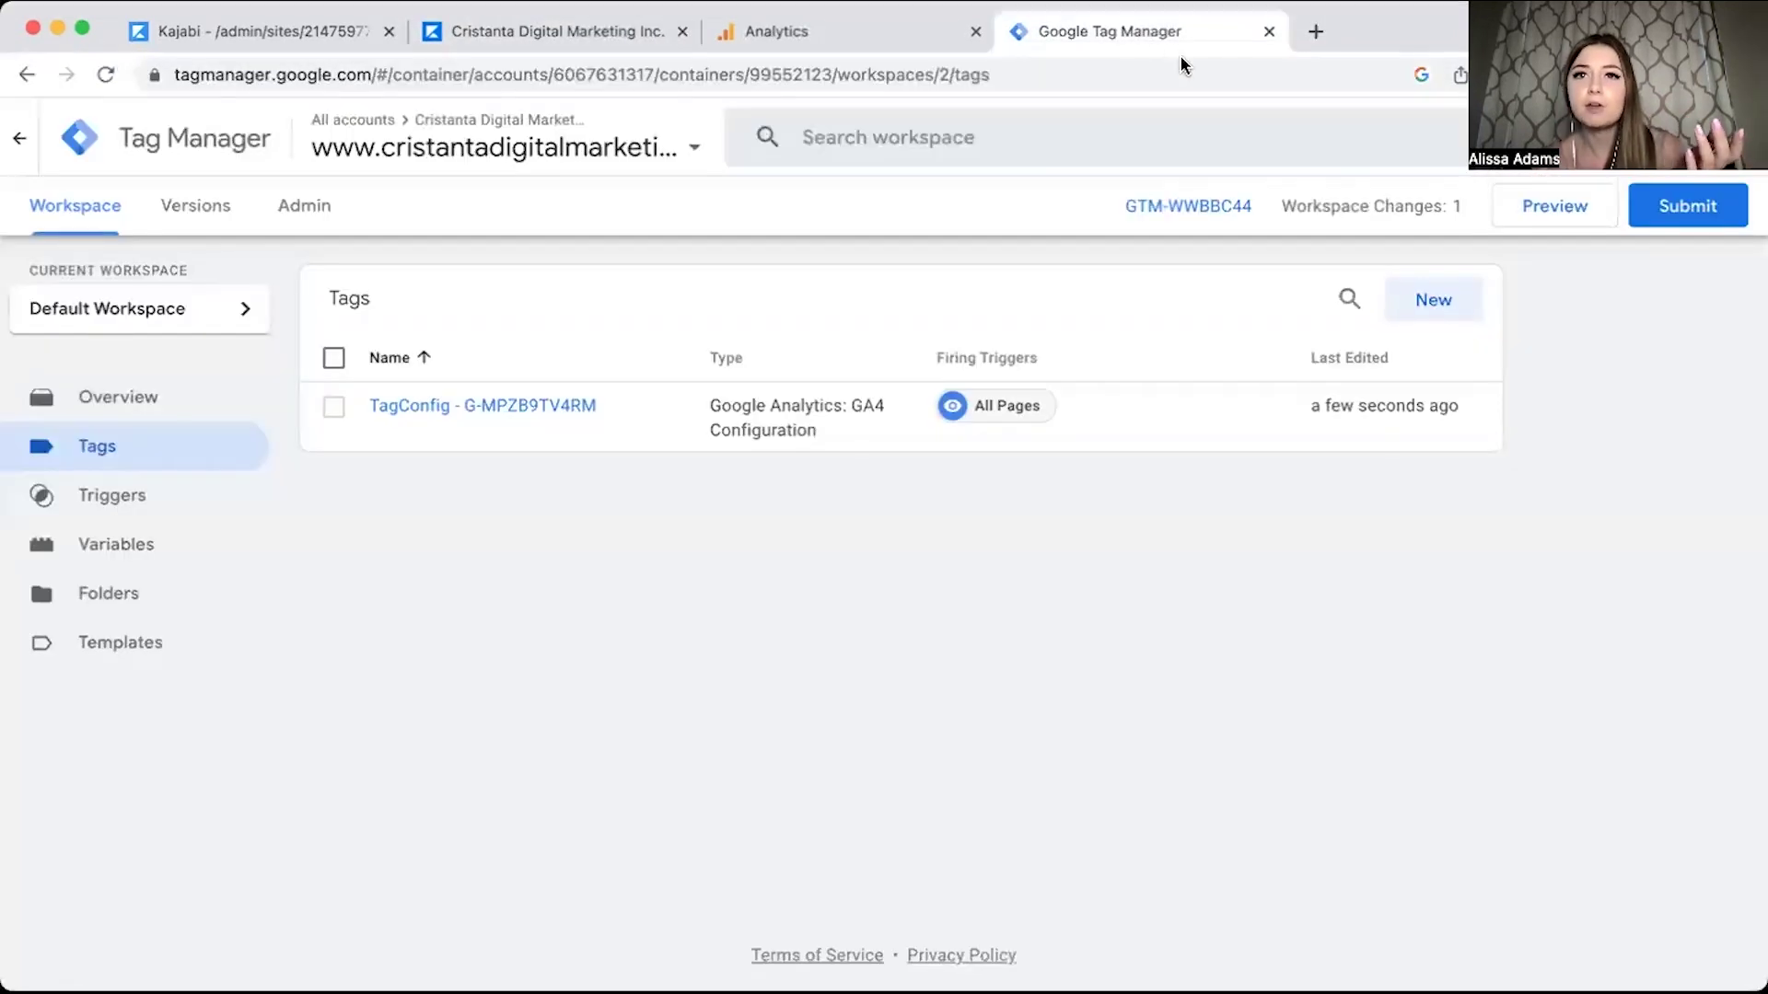
{"action": "left_click", "coordinate": [1409, 303]}
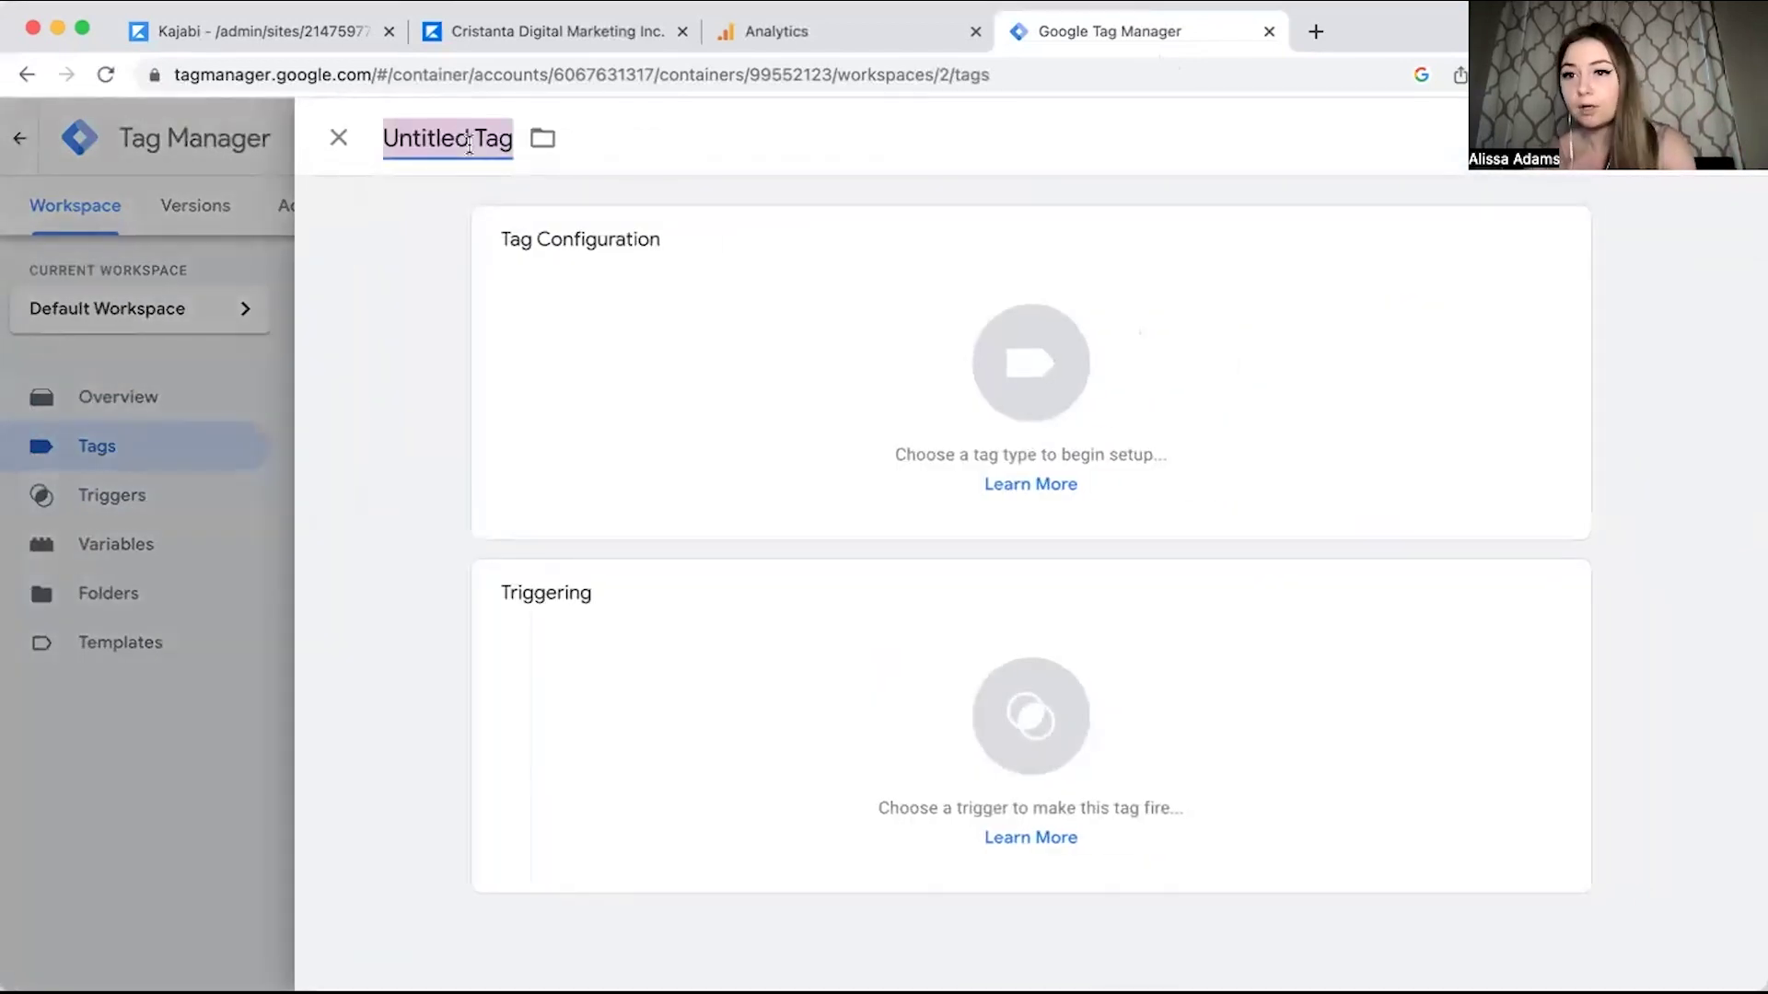
{"action": "type", "text": "BLog"}
{"action": "key", "text": "BackSpace"}
{"action": "key", "text": "BackSpace"}
{"action": "key", "text": "BackSpace"}
{"action": "type", "text": "log Page View"}
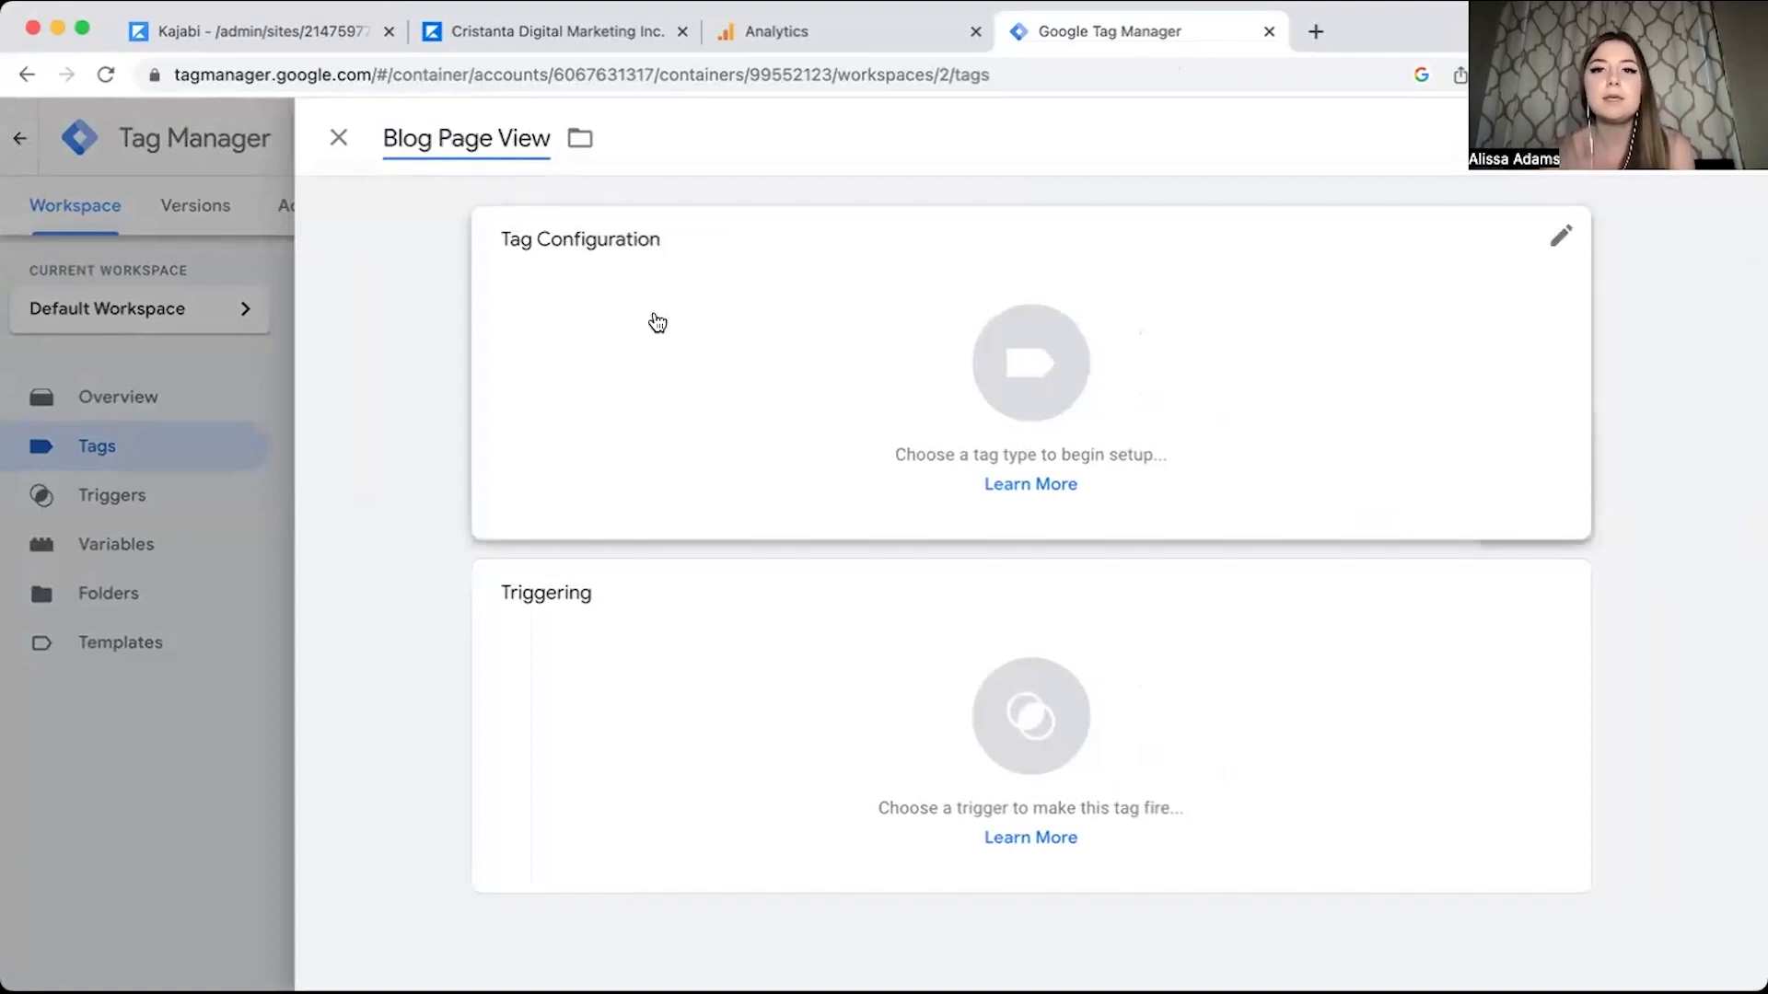
{"action": "left_click", "coordinate": [657, 322]}
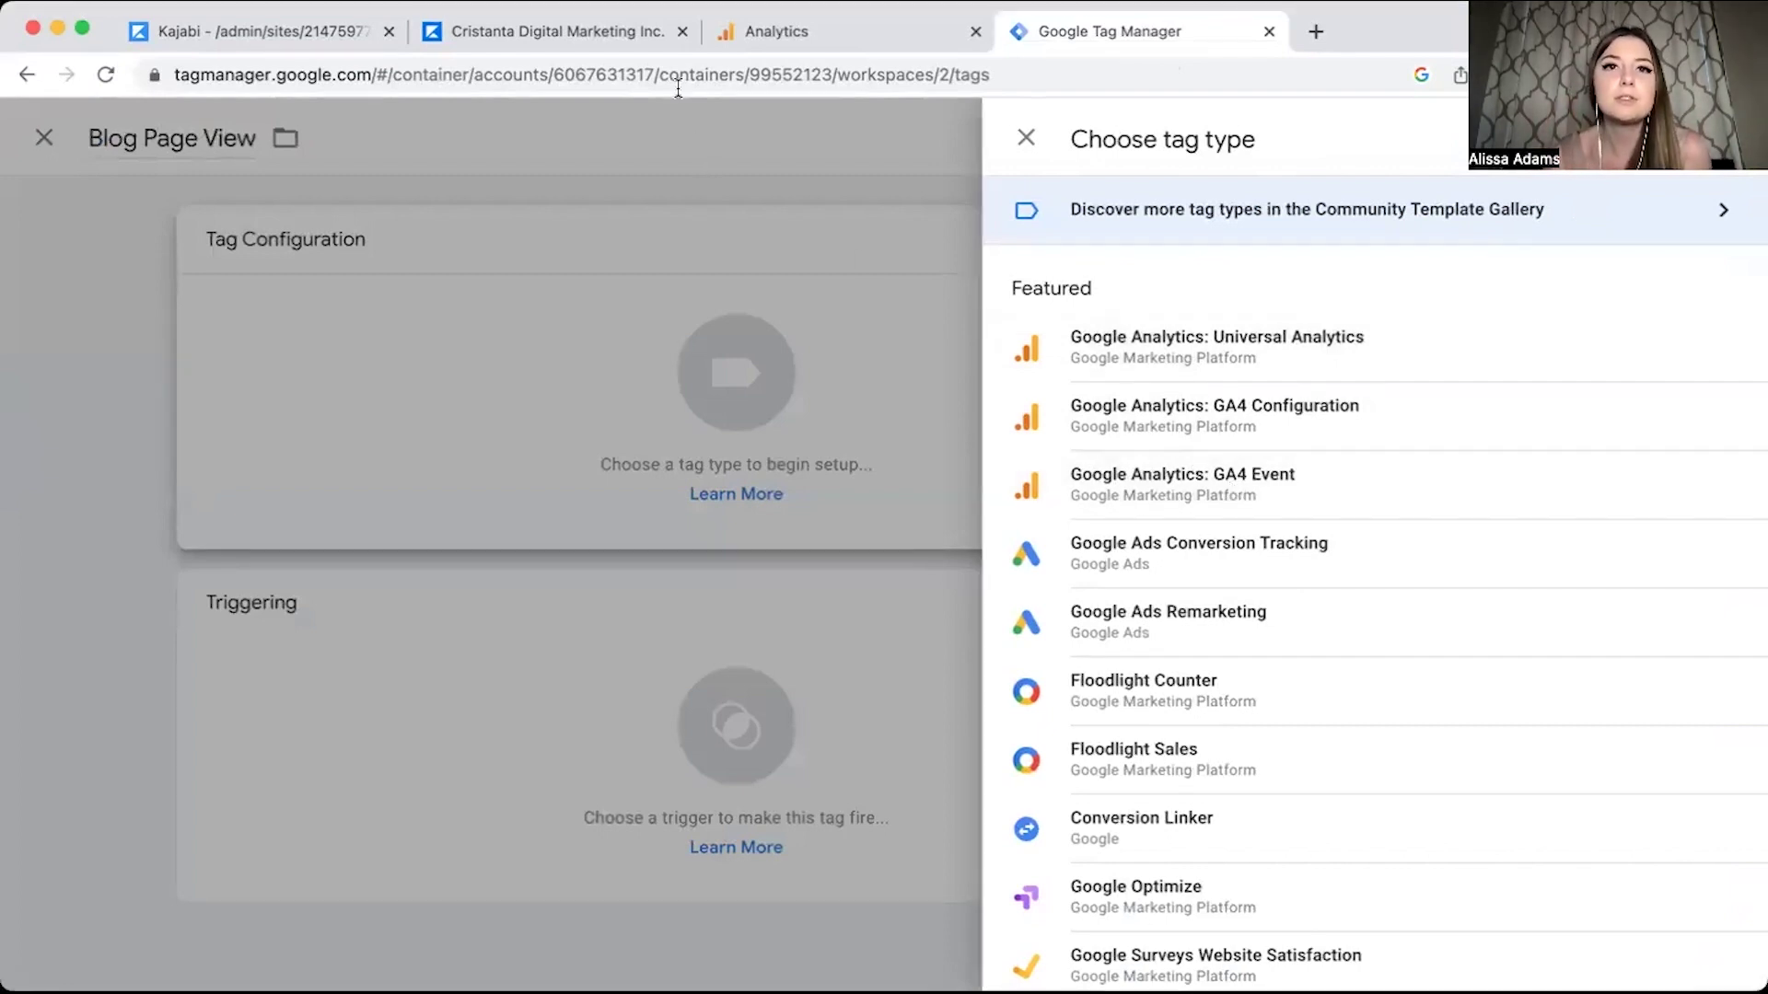
Switch to Google Analytics, close the web stream details and examine the Events report under Engagement.
{"action": "left_click", "coordinate": [778, 44]}
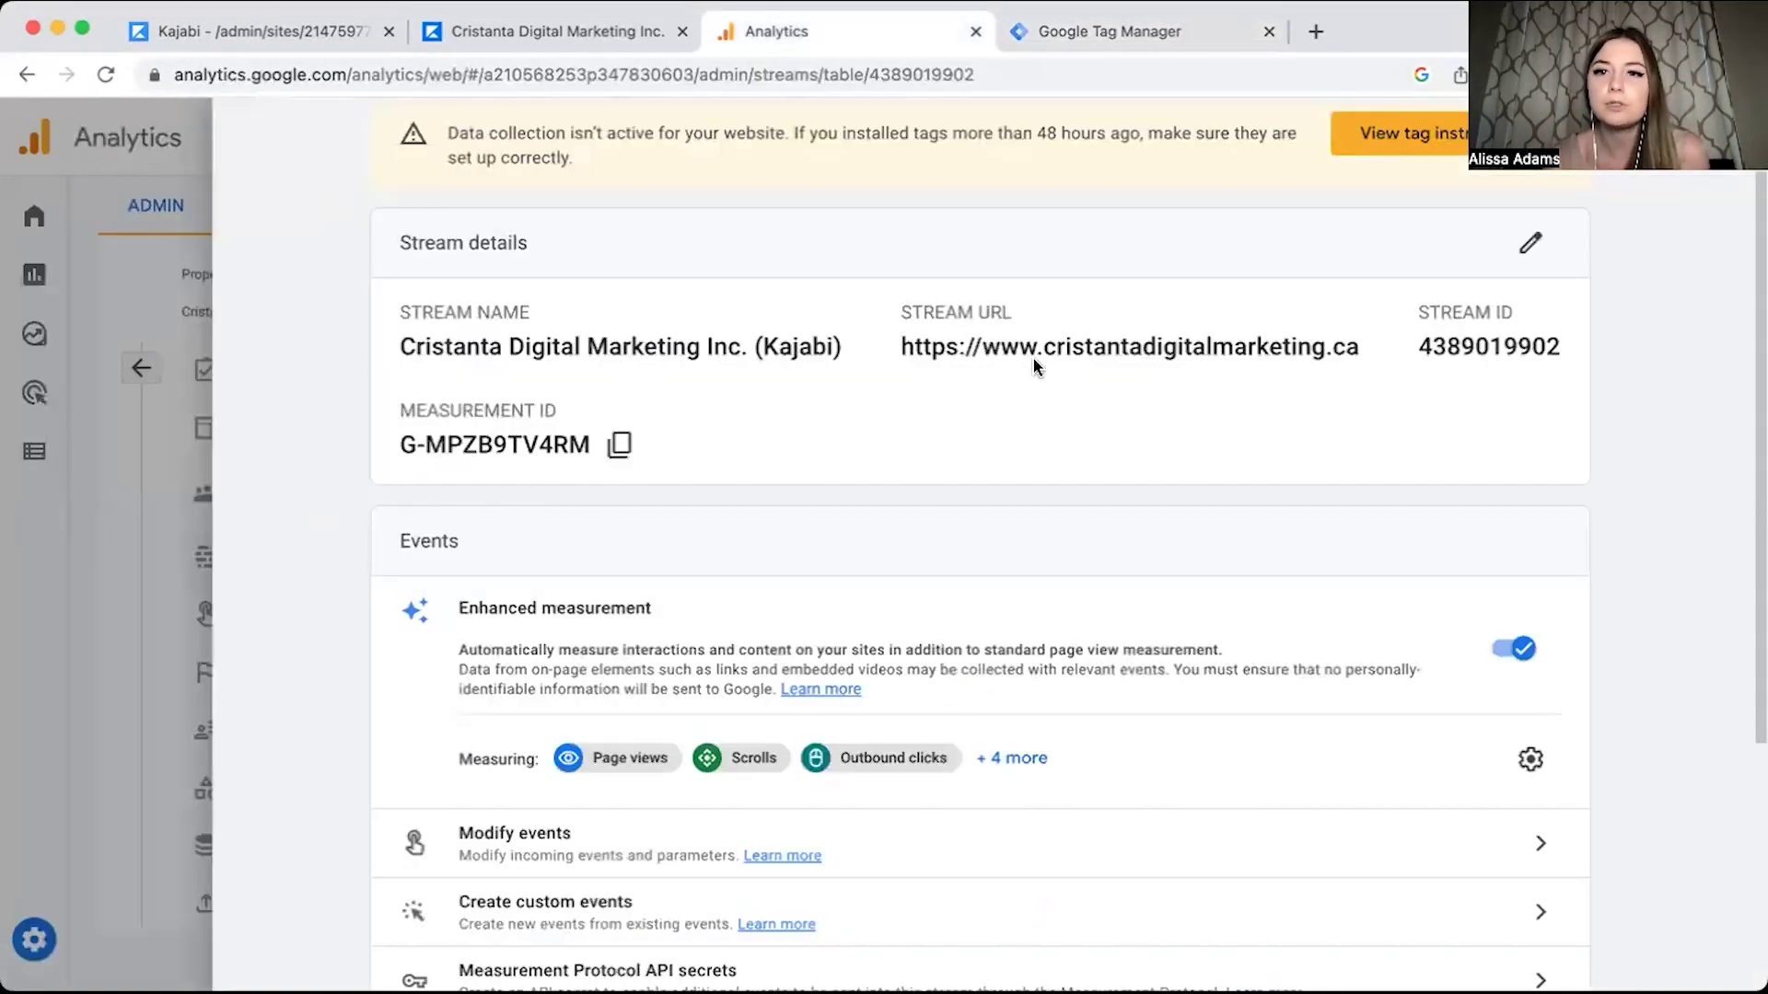
{"action": "scroll", "coordinate": [552, 479], "scroll_direction": "up", "scroll_amount": 2}
{"action": "left_click", "coordinate": [256, 135]}
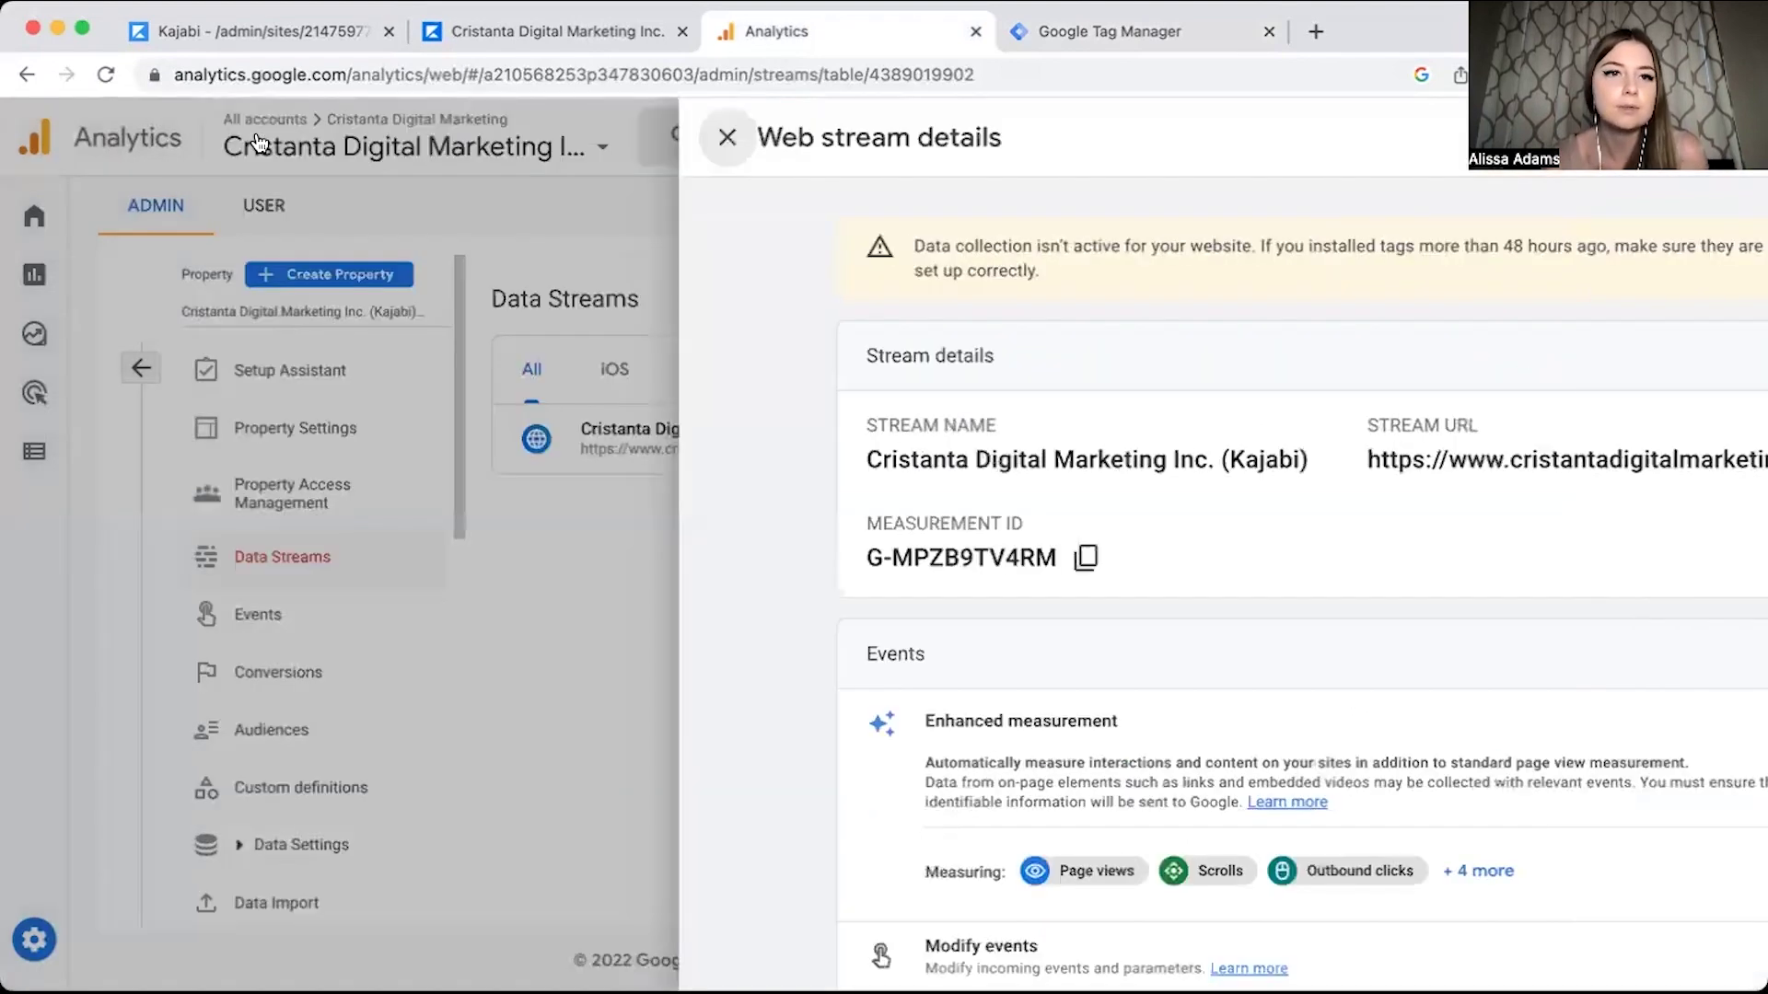
{"action": "left_click", "coordinate": [249, 534]}
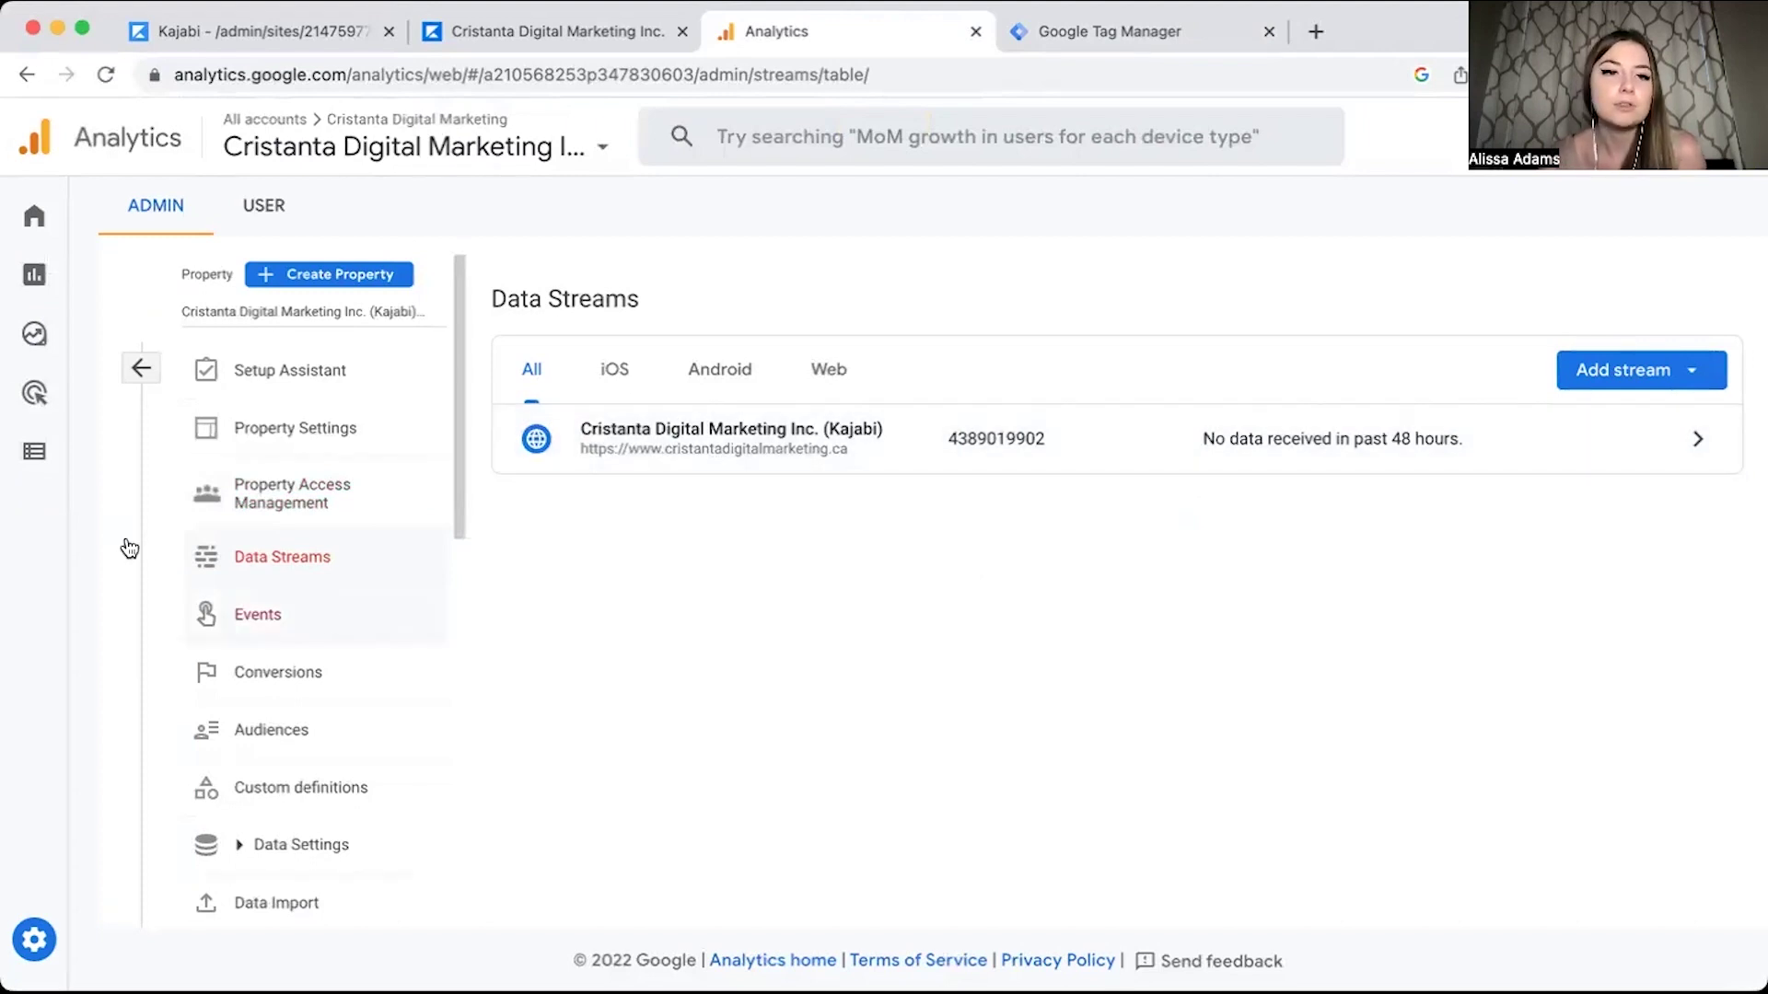
{"action": "mouse_move", "coordinate": [19, 291]}
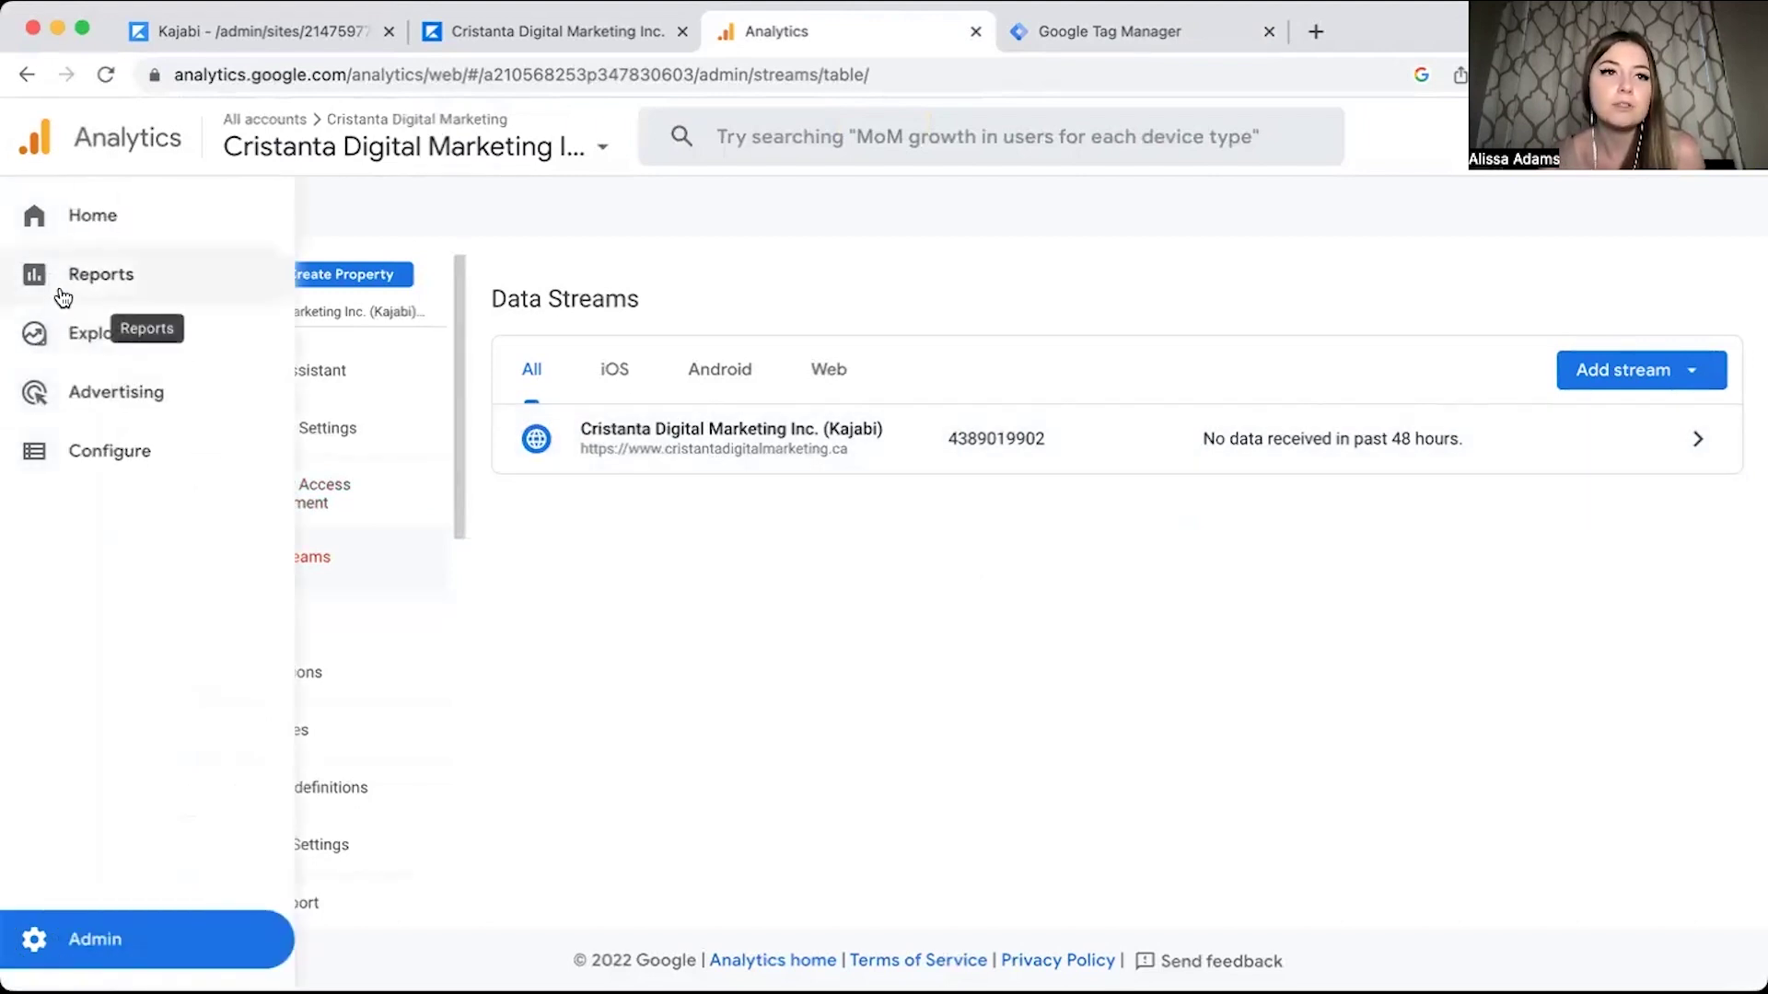
{"action": "left_click", "coordinate": [63, 294]}
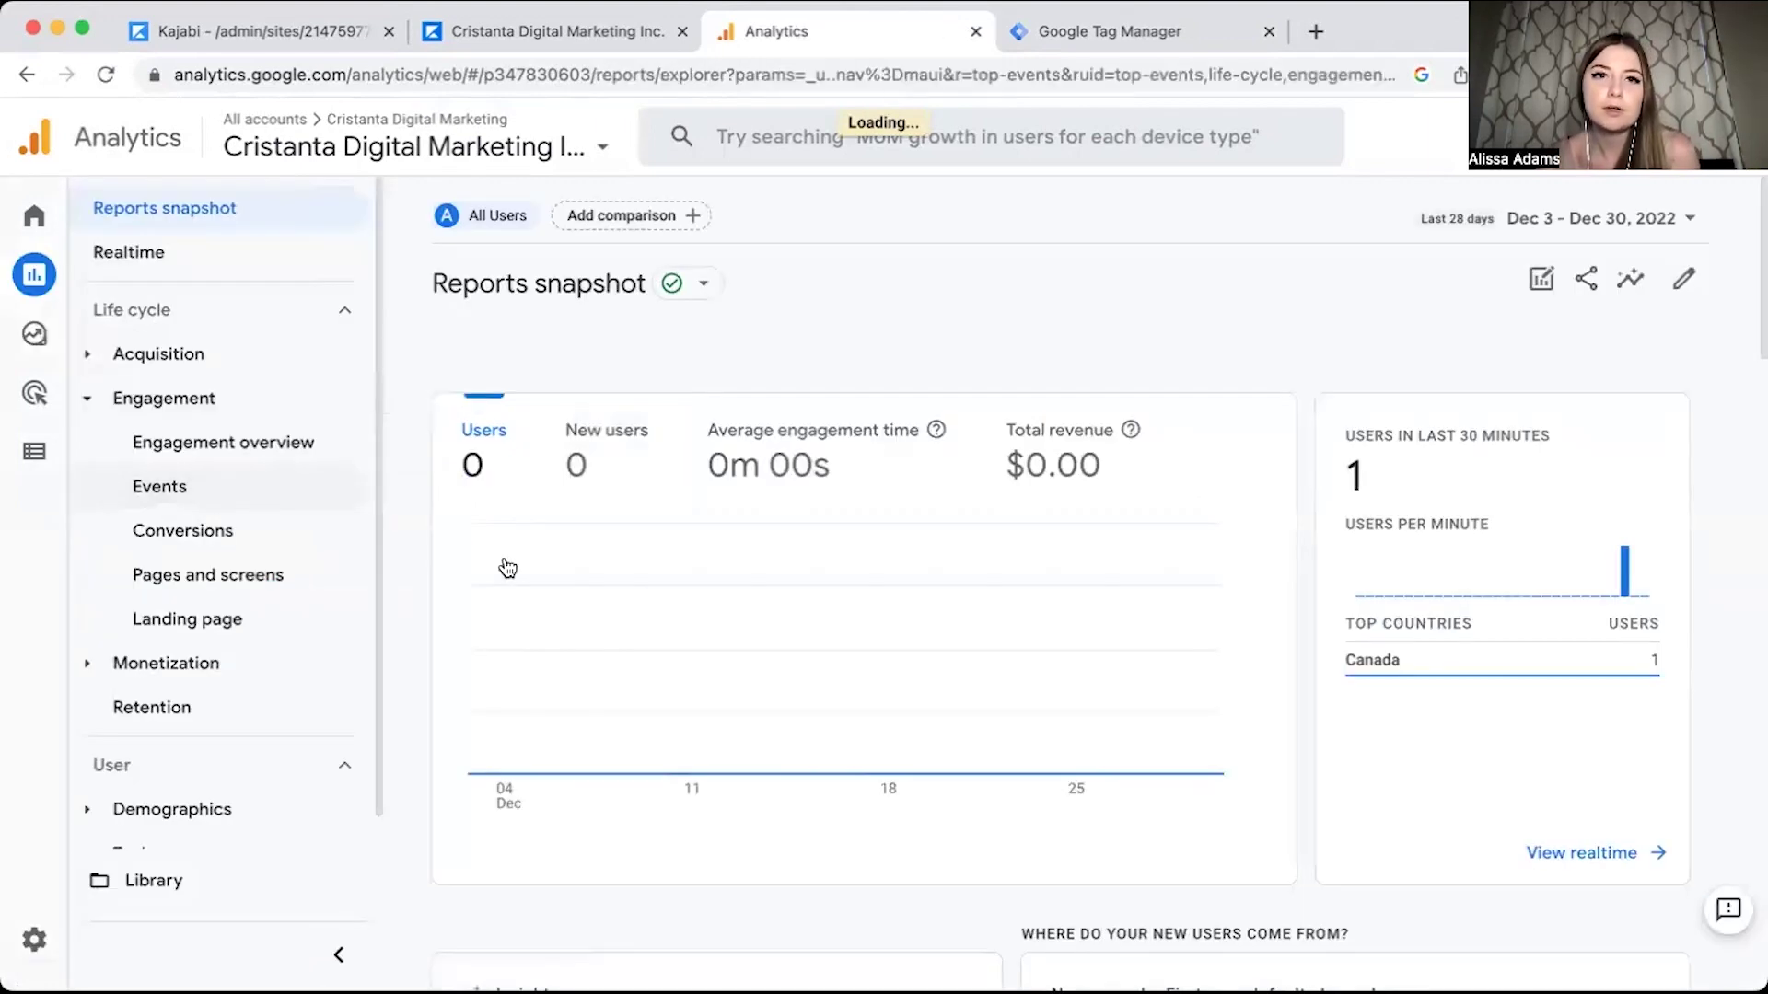
{"action": "scroll", "coordinate": [671, 604], "scroll_direction": "down", "scroll_amount": 5}
{"action": "scroll", "coordinate": [672, 604], "scroll_direction": "down", "scroll_amount": 1}
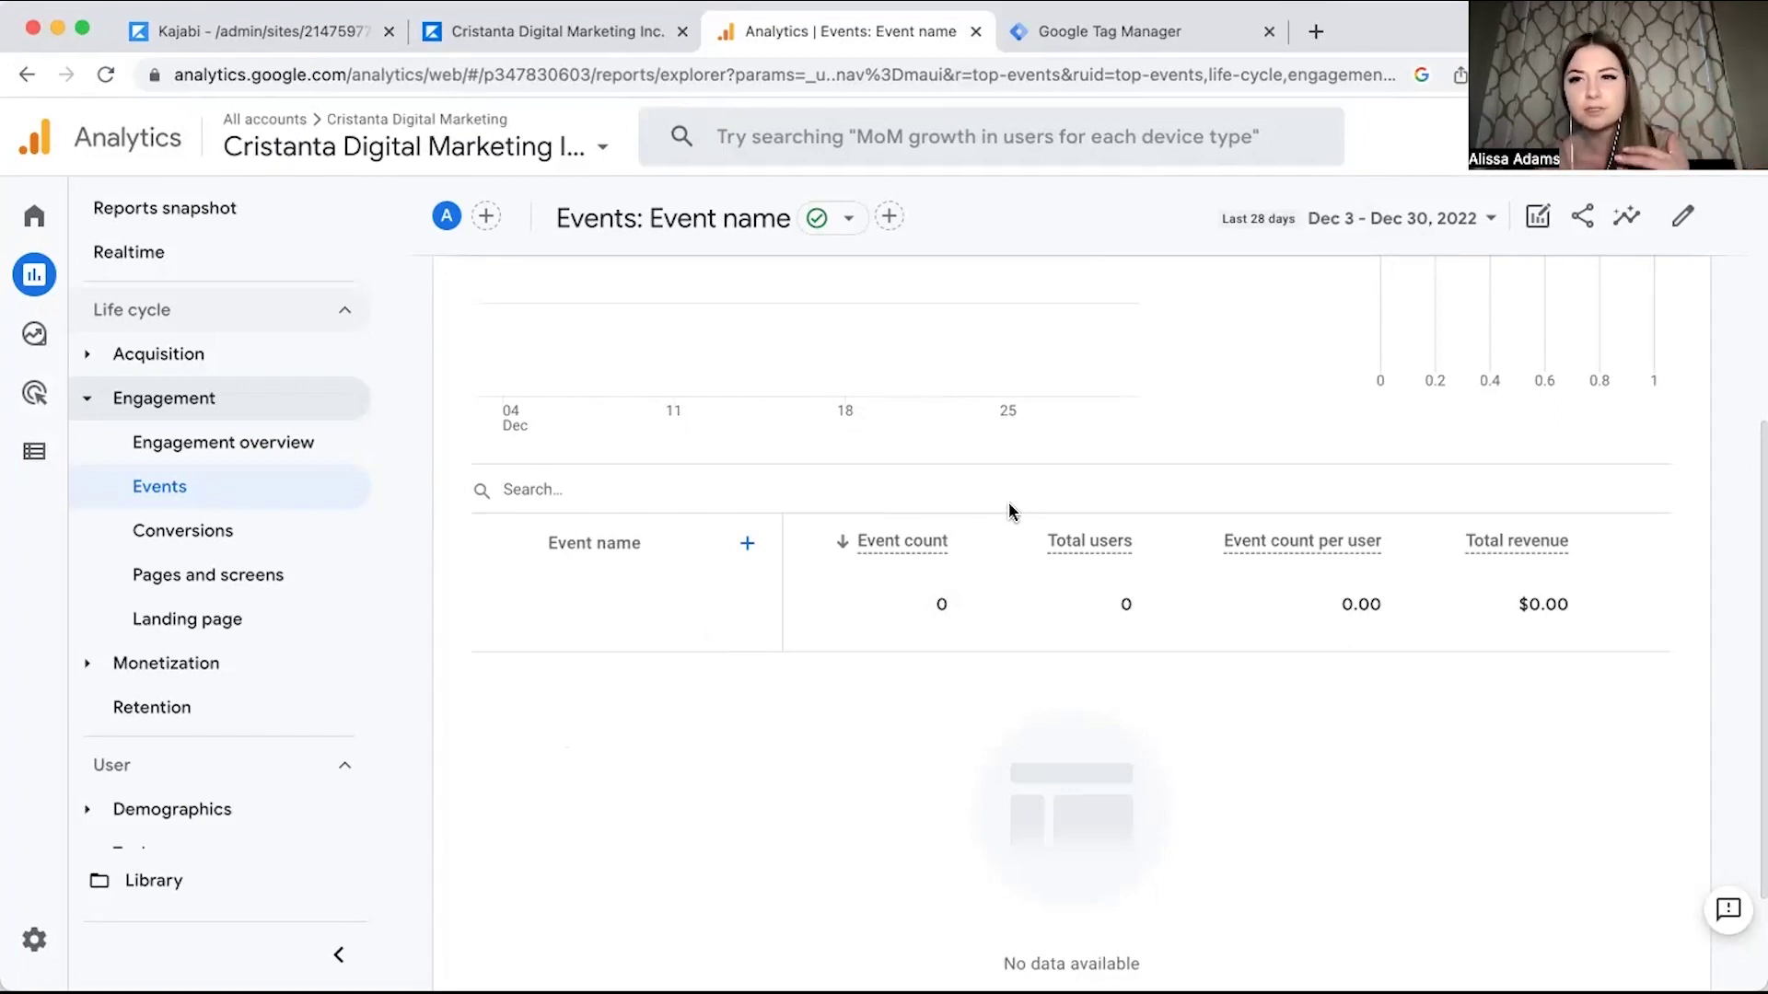
Back in Google Tag Manager, choose GA4 Event with configuration tag TagConfig - G-MPZB9TV4RM, event name {{Page URL}} and parameter page_url set to {{Page URL}}.
{"action": "left_click", "coordinate": [1179, 42]}
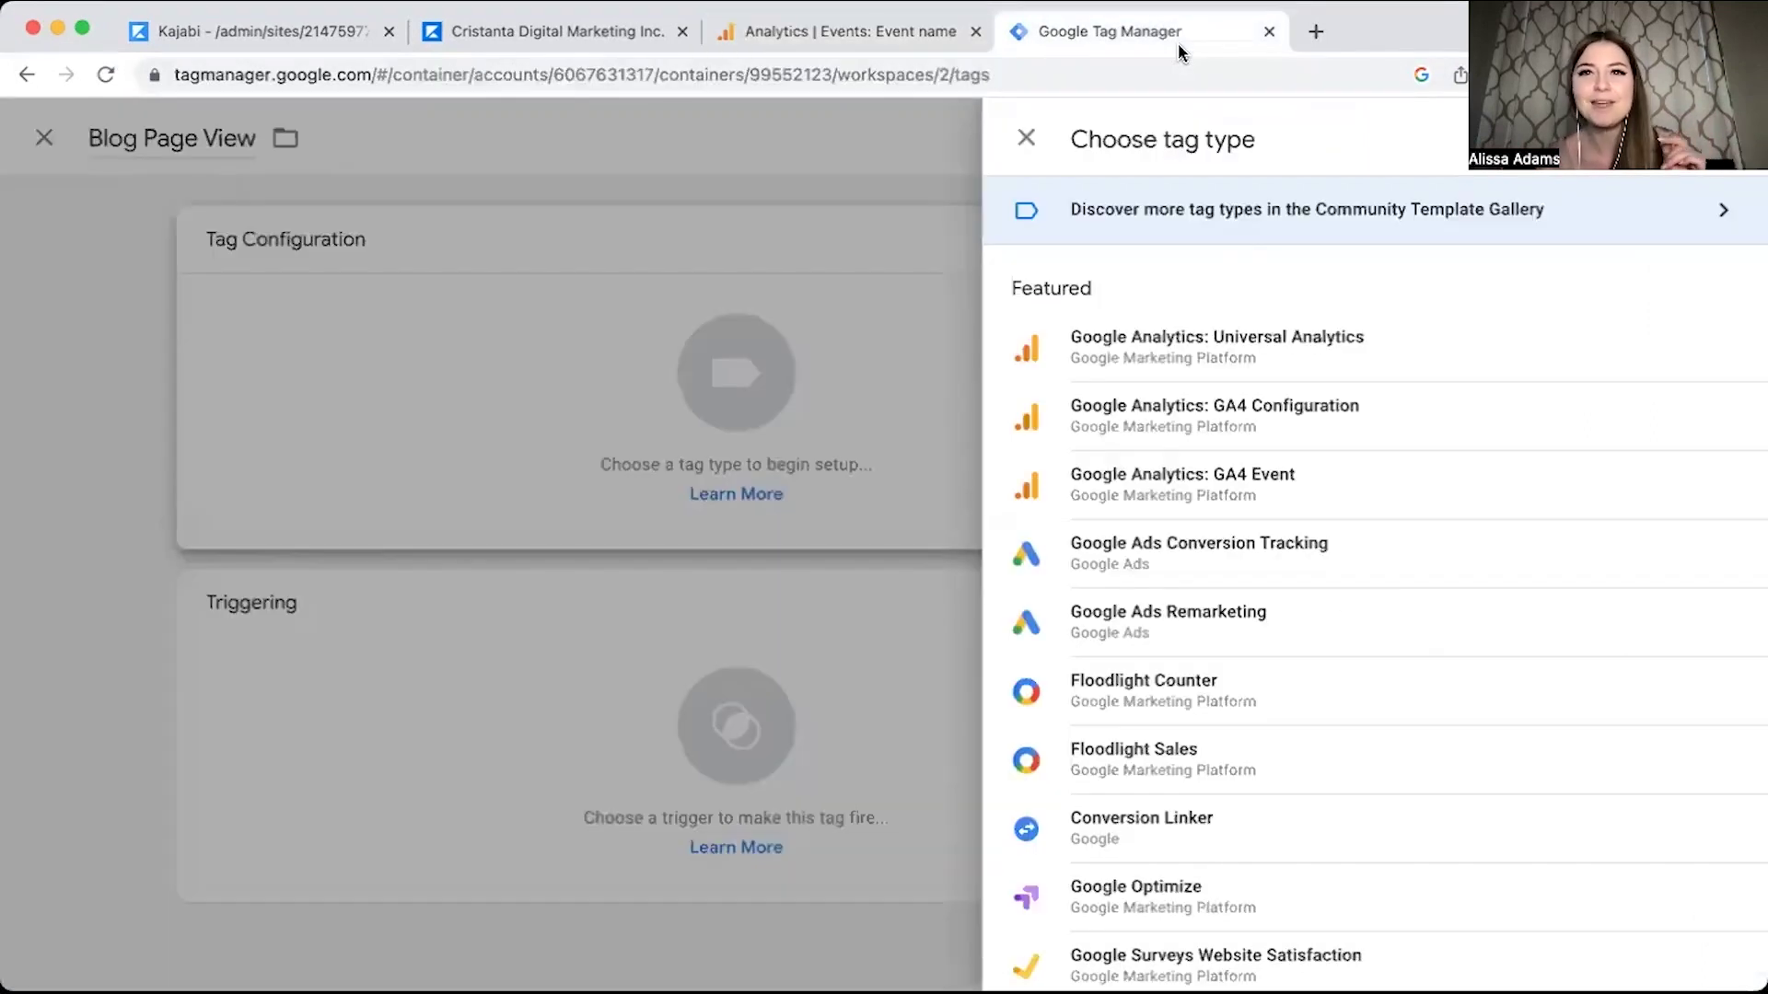
{"action": "left_click", "coordinate": [1092, 491]}
{"action": "left_click", "coordinate": [683, 490]}
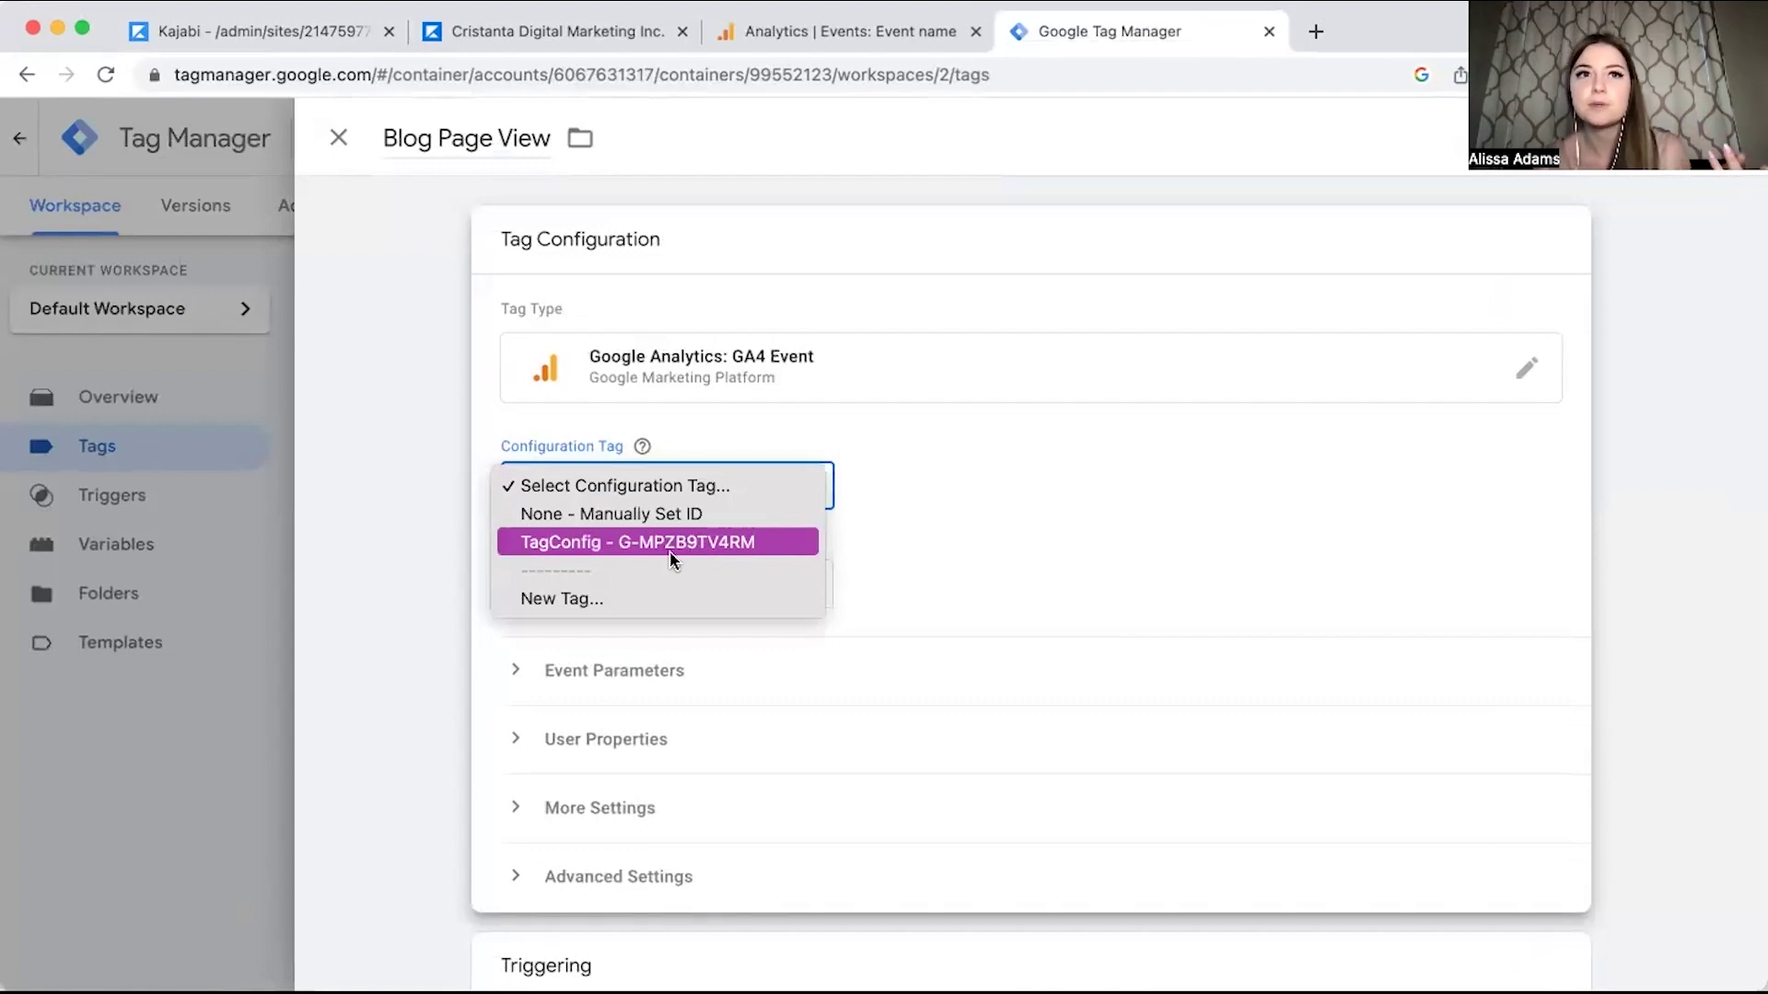
{"action": "left_click", "coordinate": [610, 543]}
{"action": "mouse_move", "coordinate": [610, 545]}
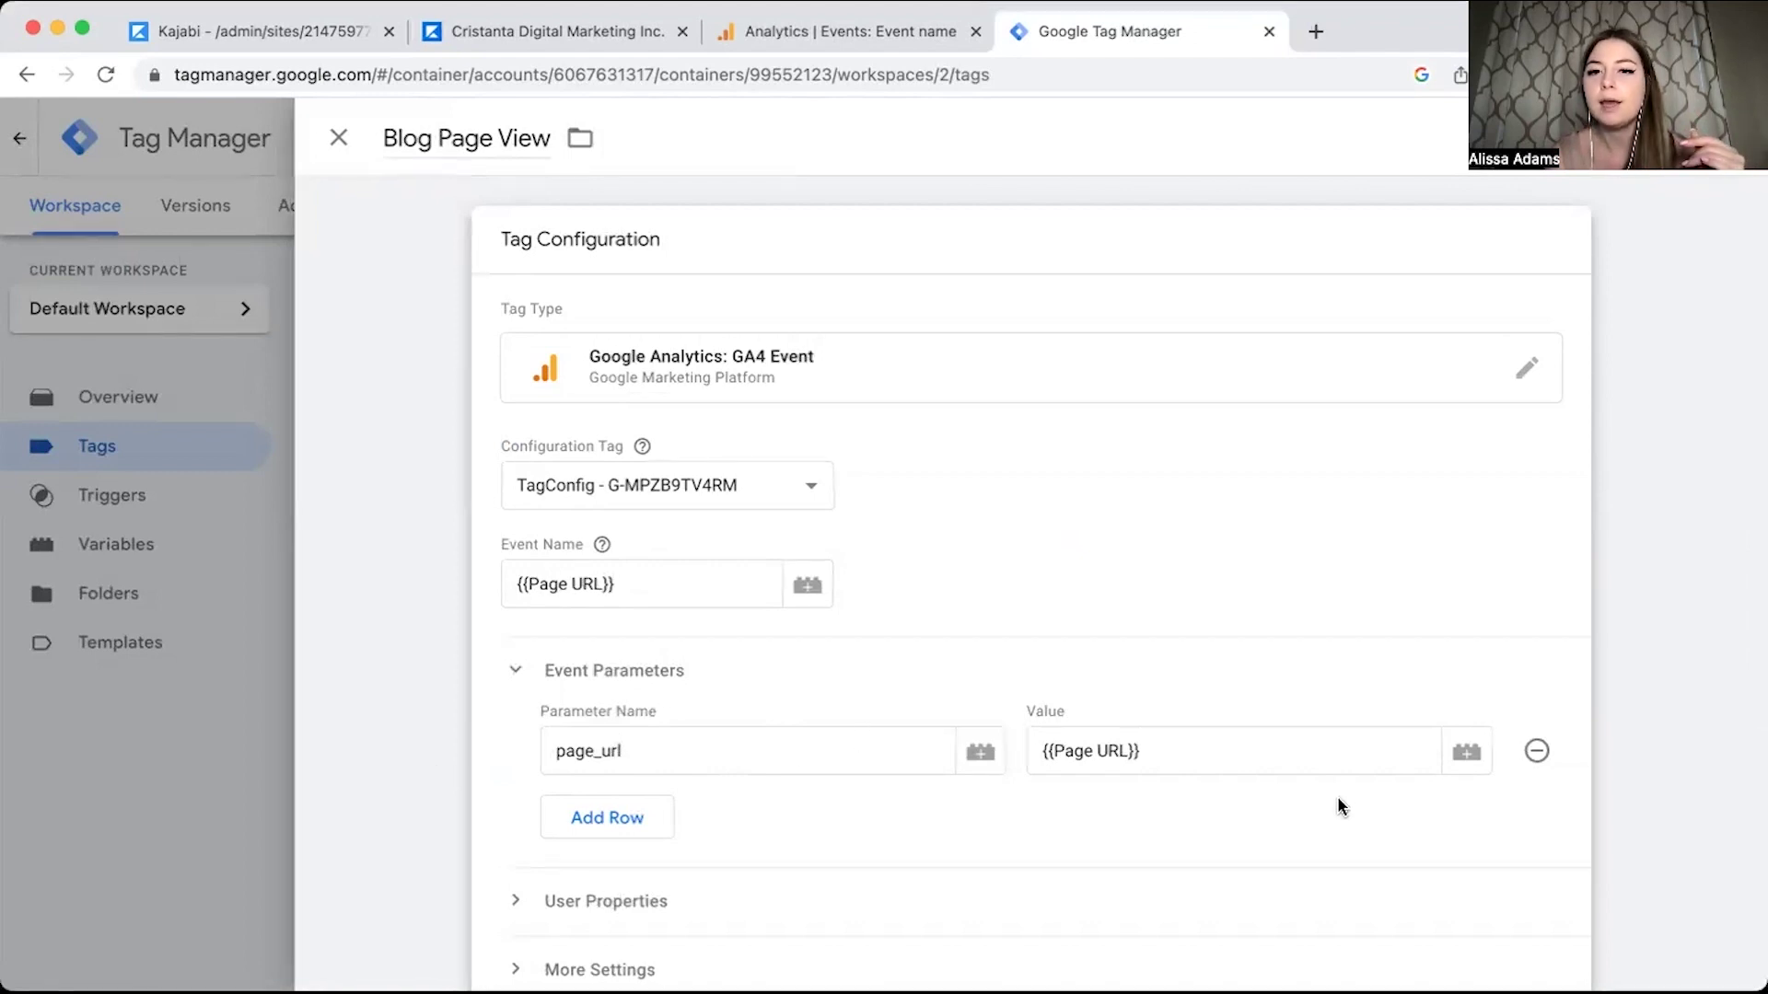
{"action": "left_click", "coordinate": [1466, 752]}
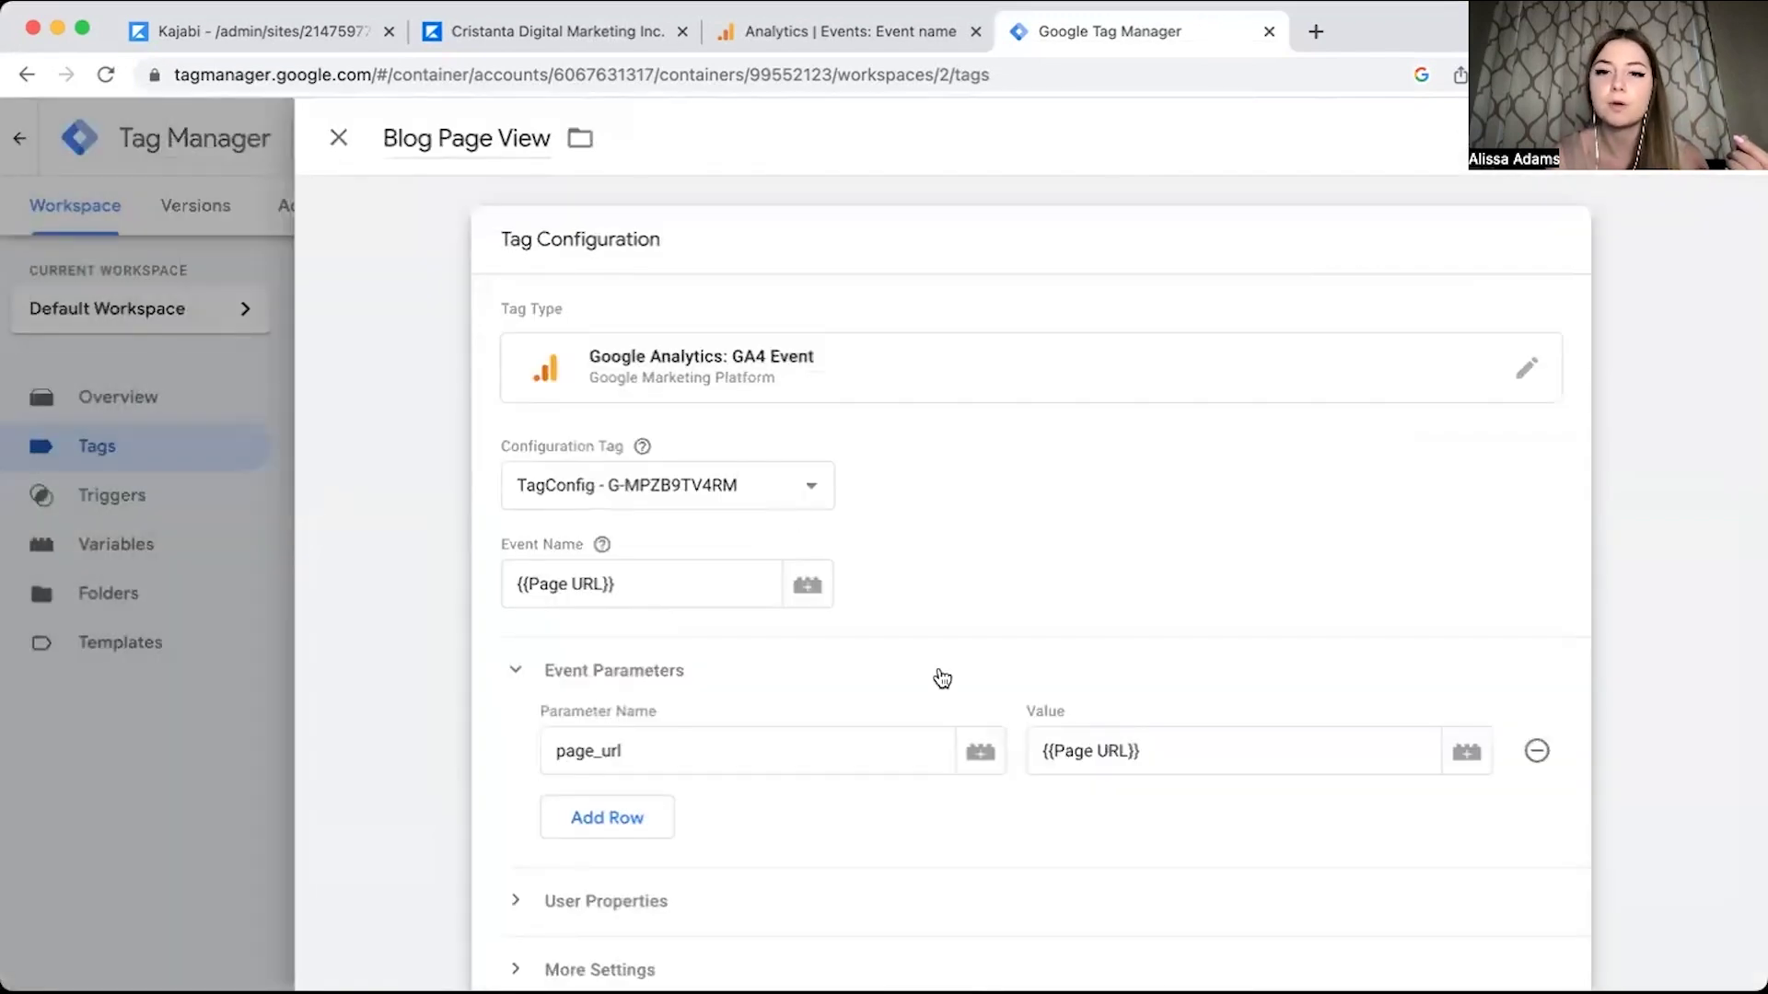
Create a new trigger for the Blog Page View tag and name it Blog Page Views.
{"action": "scroll", "coordinate": [939, 679], "scroll_direction": "down", "scroll_amount": 5}
{"action": "left_click", "coordinate": [784, 752]}
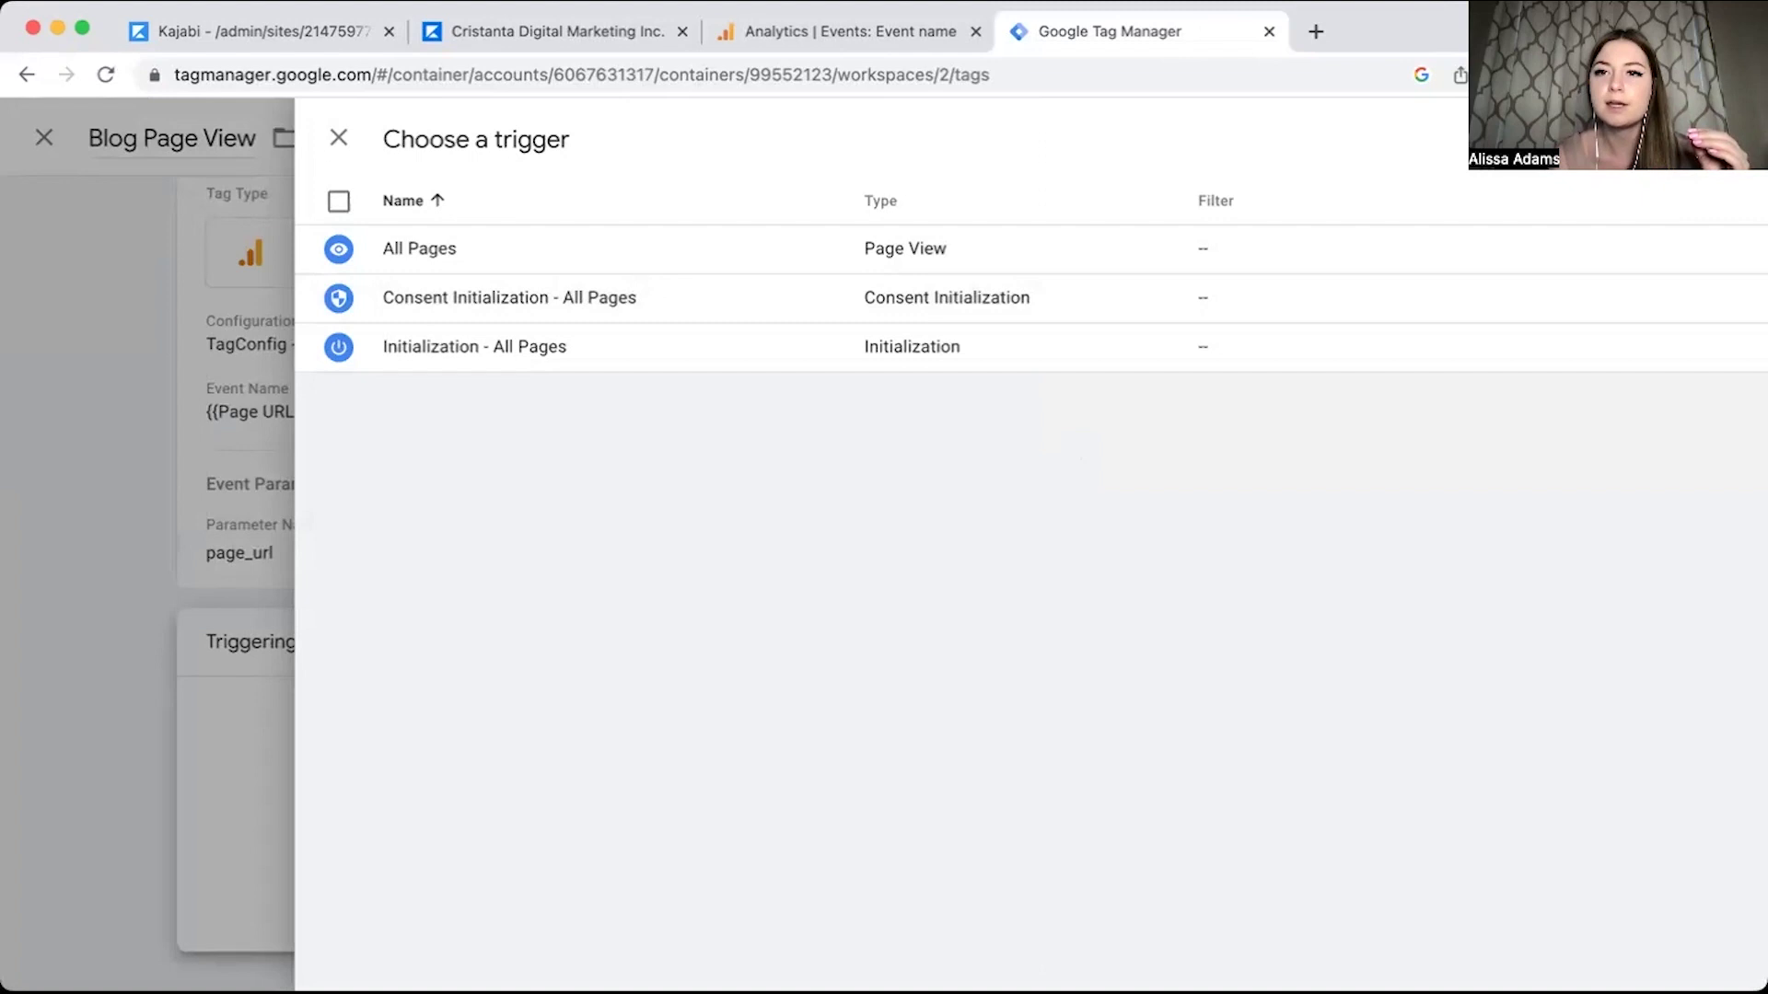
{"action": "left_click", "coordinate": [1724, 138]}
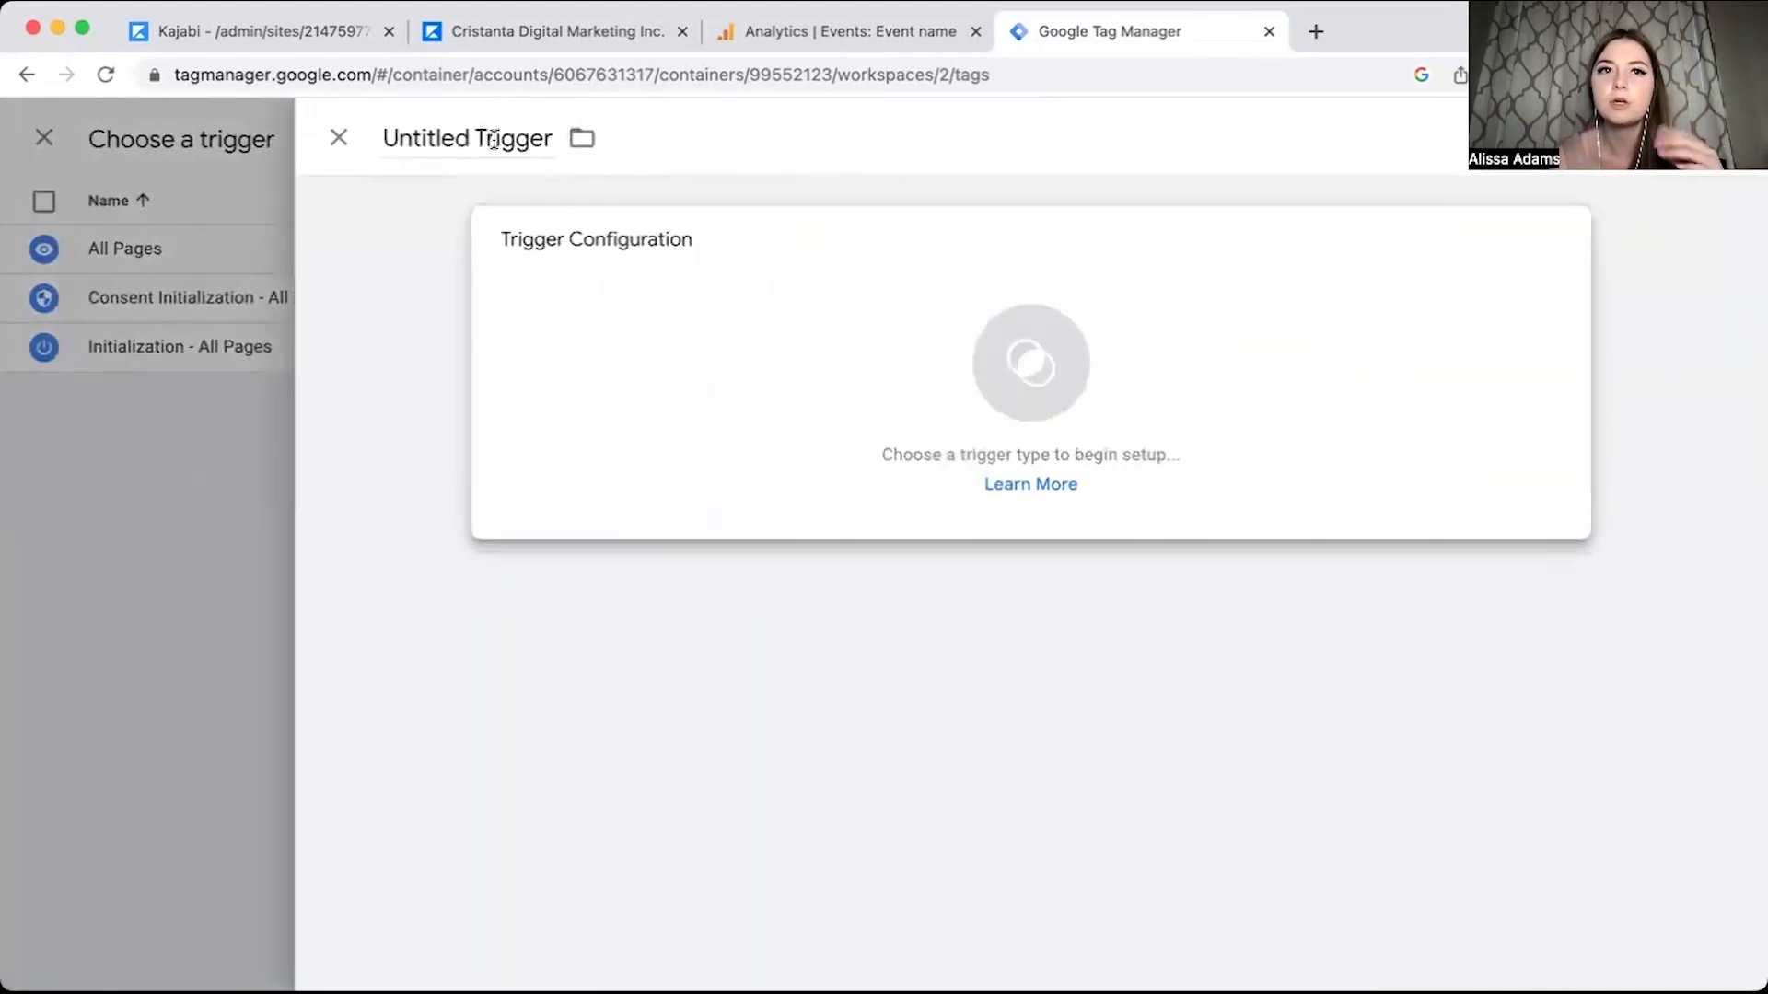
{"action": "left_click", "coordinate": [493, 140]}
{"action": "type", "text": "Blog V"}
{"action": "key", "text": "BackSpace"}
{"action": "type", "text": "Page Views"}
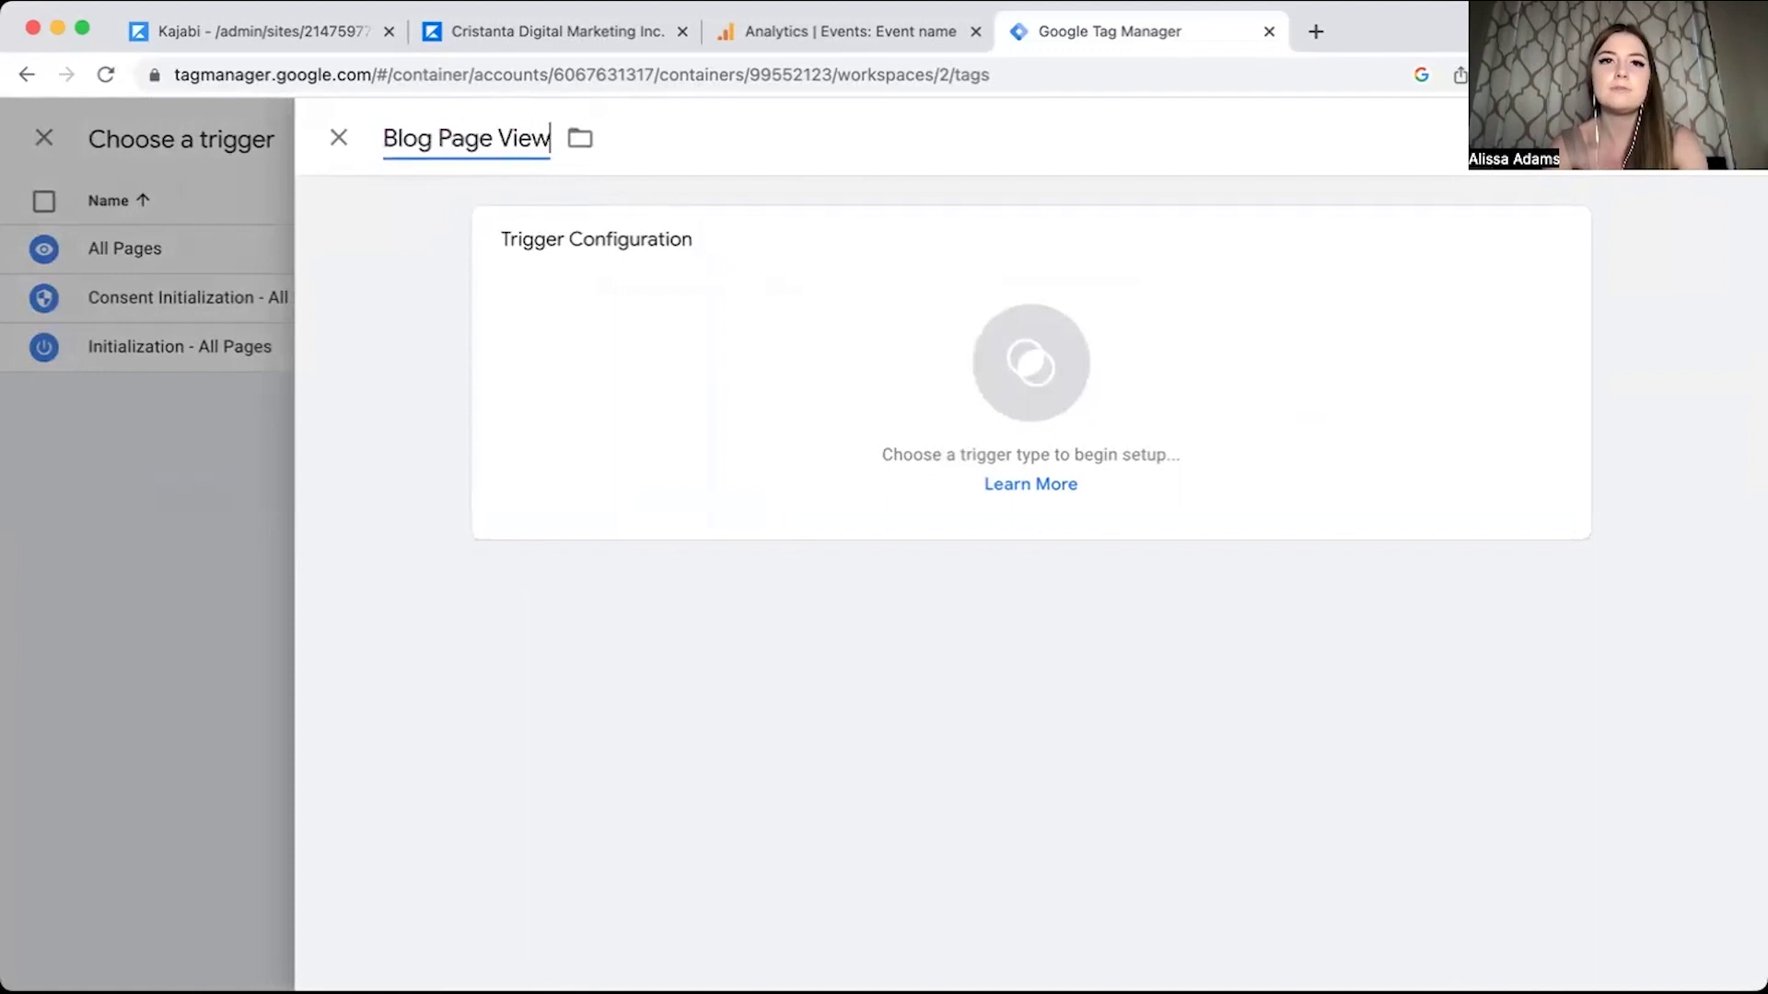
Configure the trigger as a Page View type that fires on some page views where Page URL contains blog.
{"action": "left_click", "coordinate": [710, 395]}
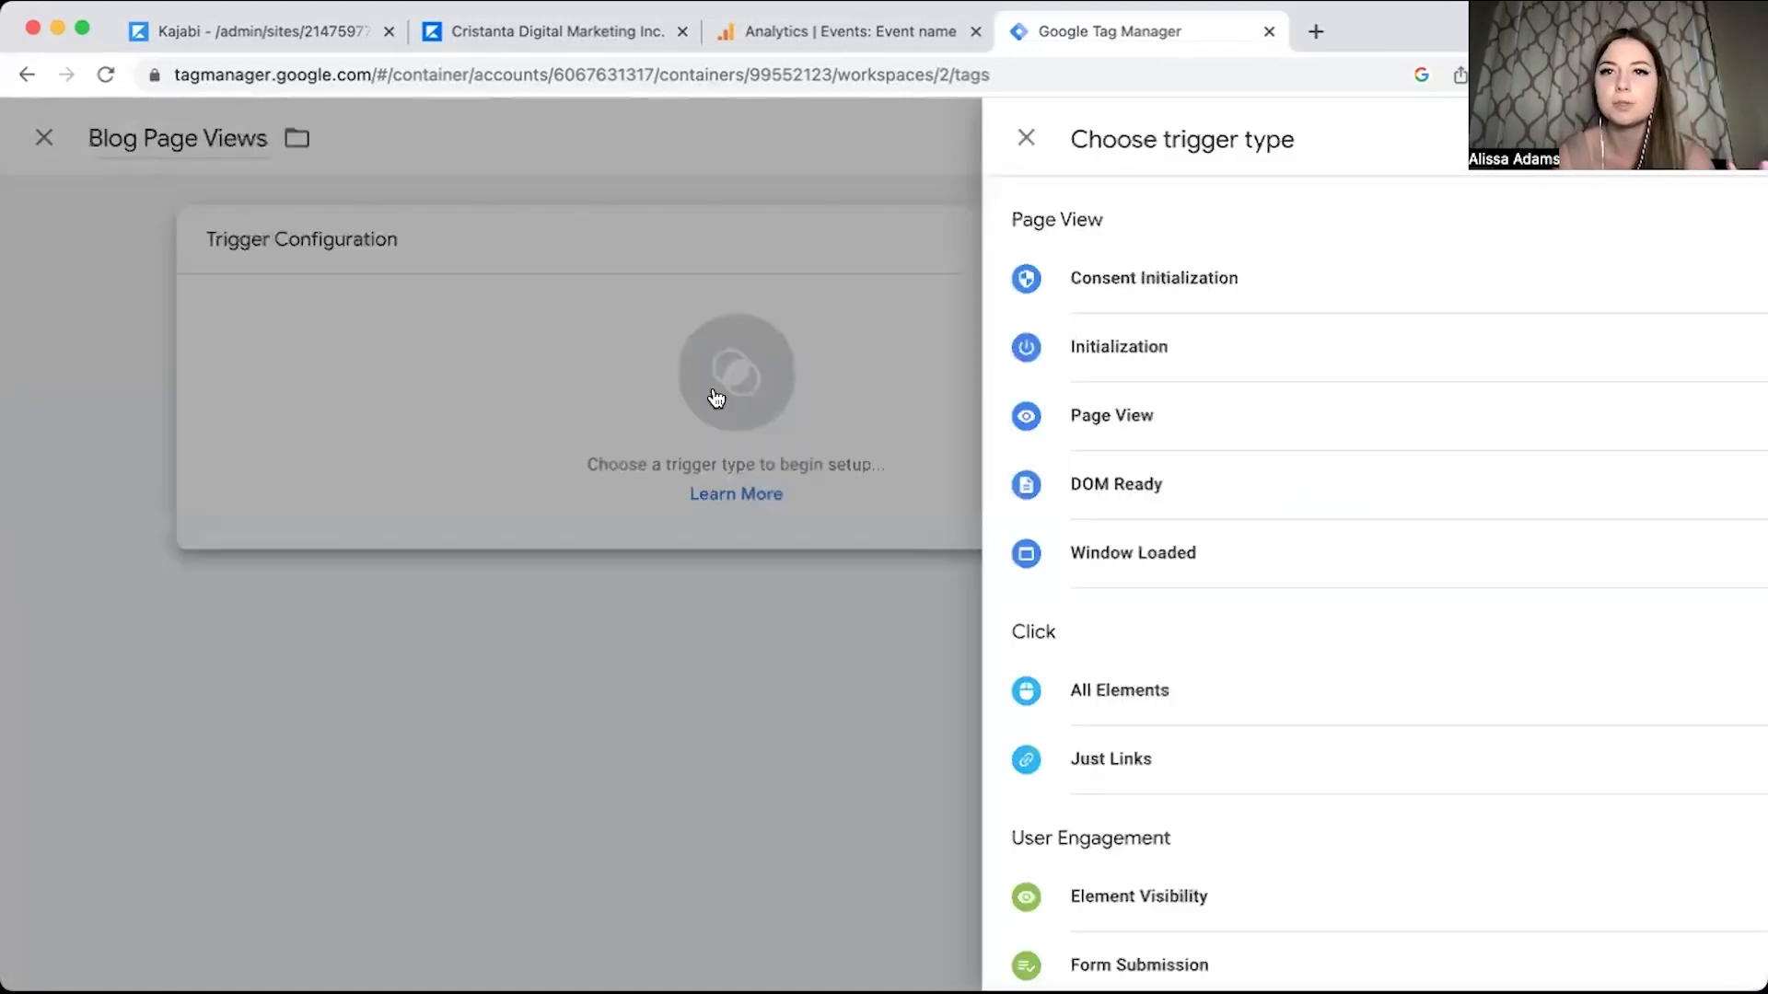
{"action": "left_click", "coordinate": [1110, 410]}
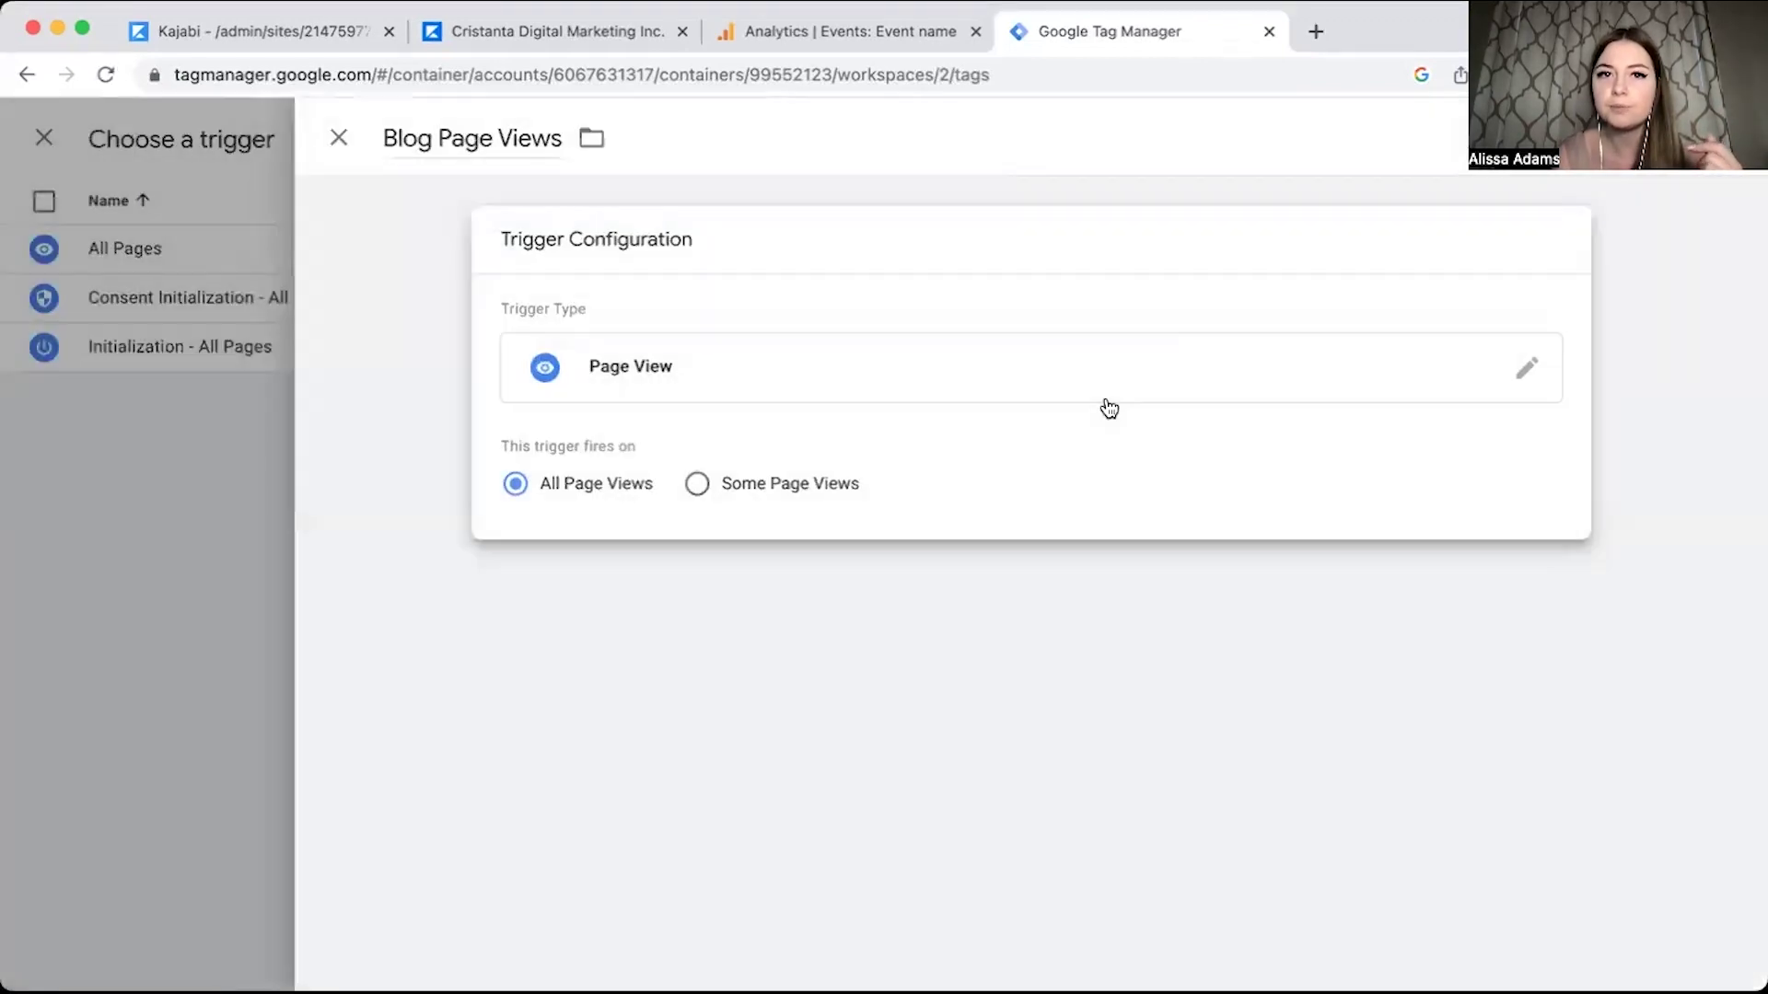
{"action": "left_click", "coordinate": [699, 486]}
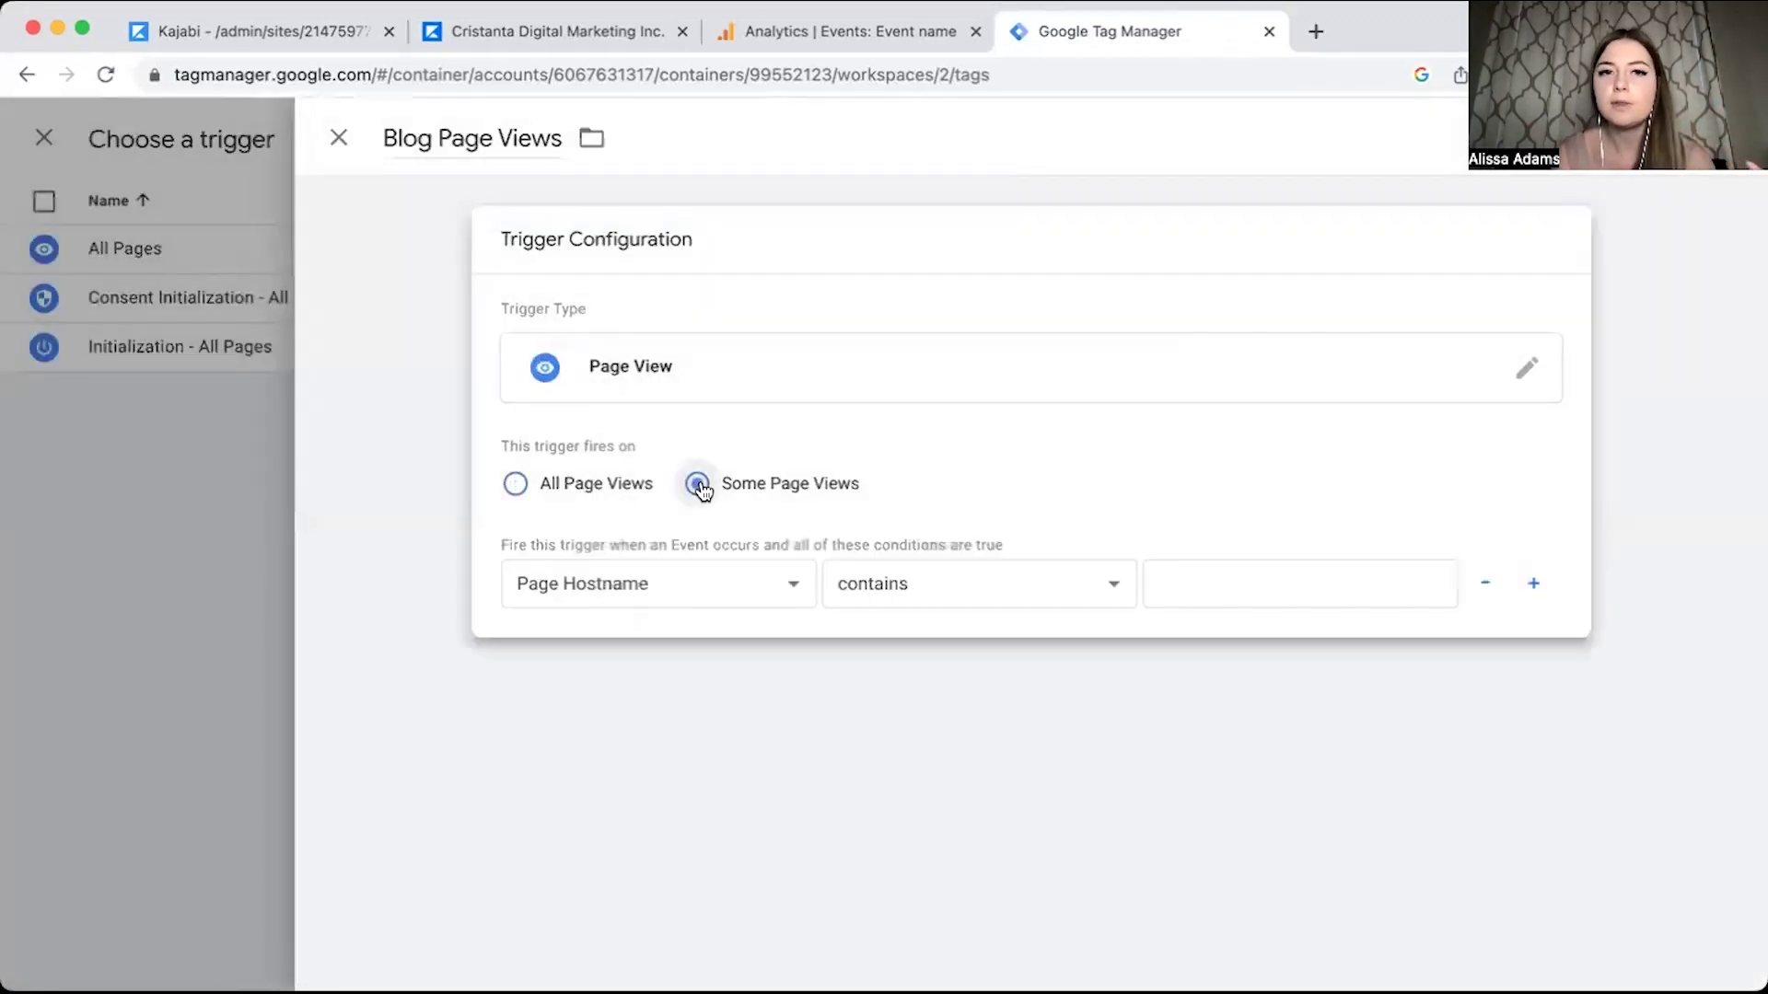
{"action": "left_click", "coordinate": [778, 577]}
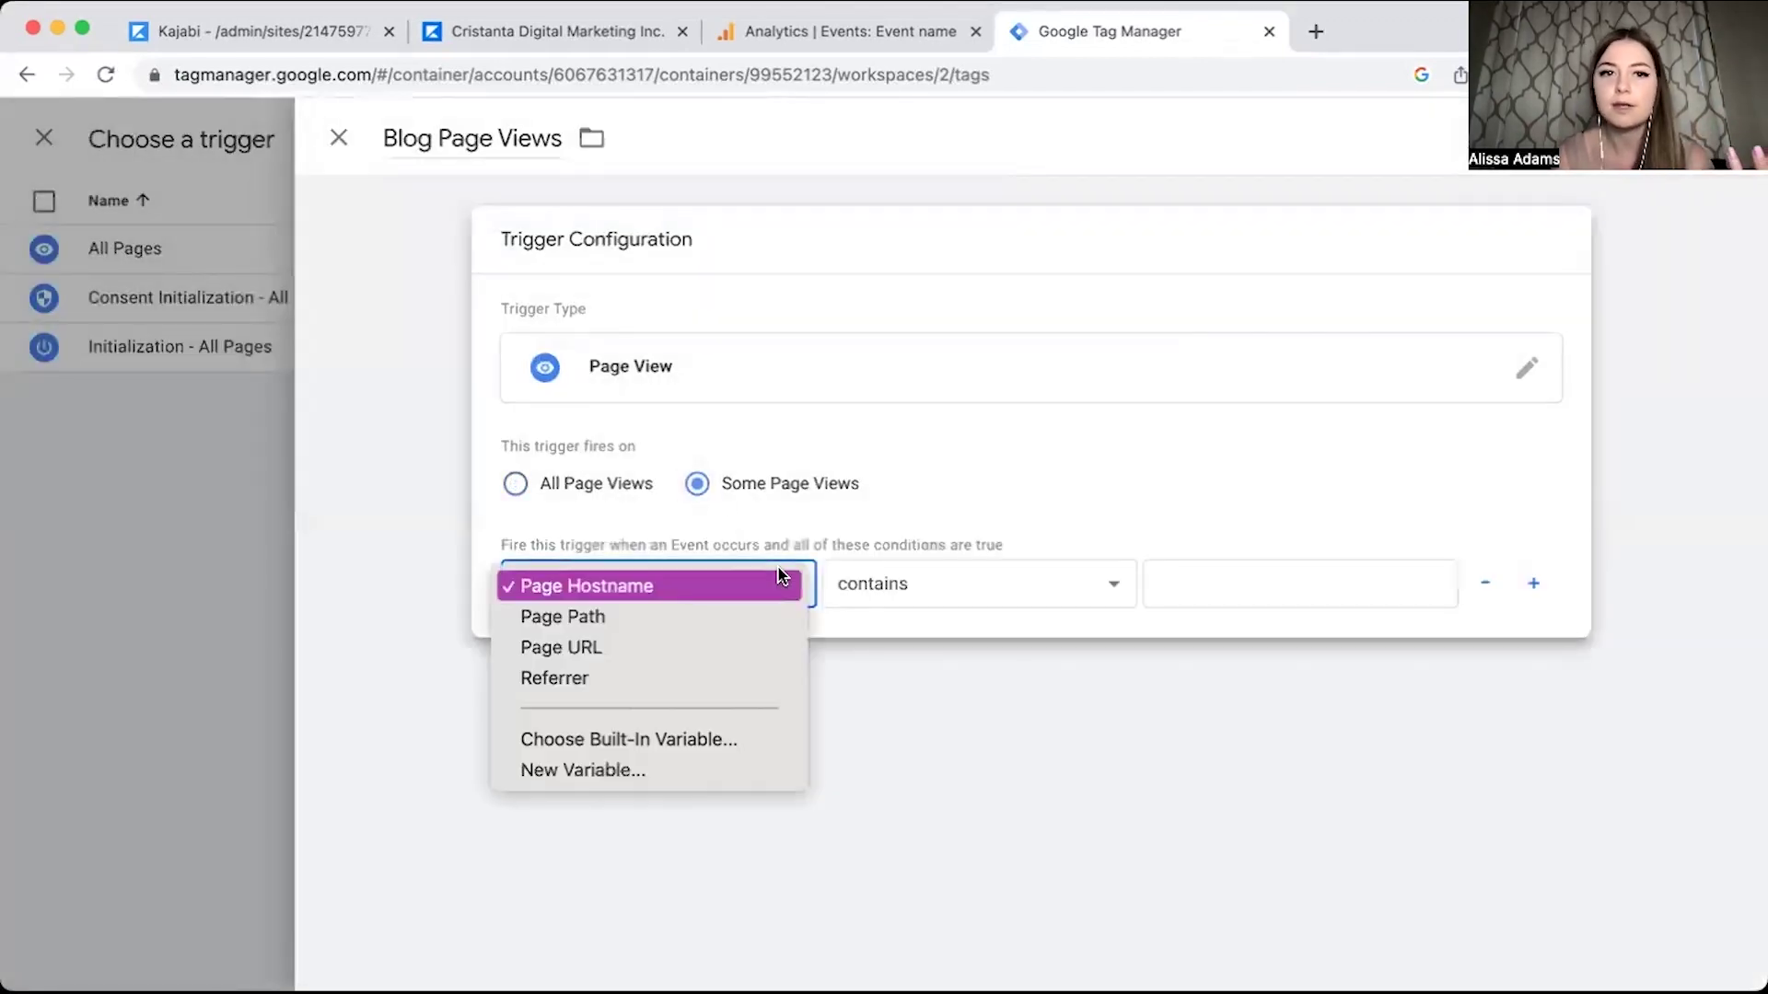
{"action": "left_click", "coordinate": [746, 650]}
{"action": "left_click", "coordinate": [1013, 597]}
{"action": "left_click", "coordinate": [1238, 584]}
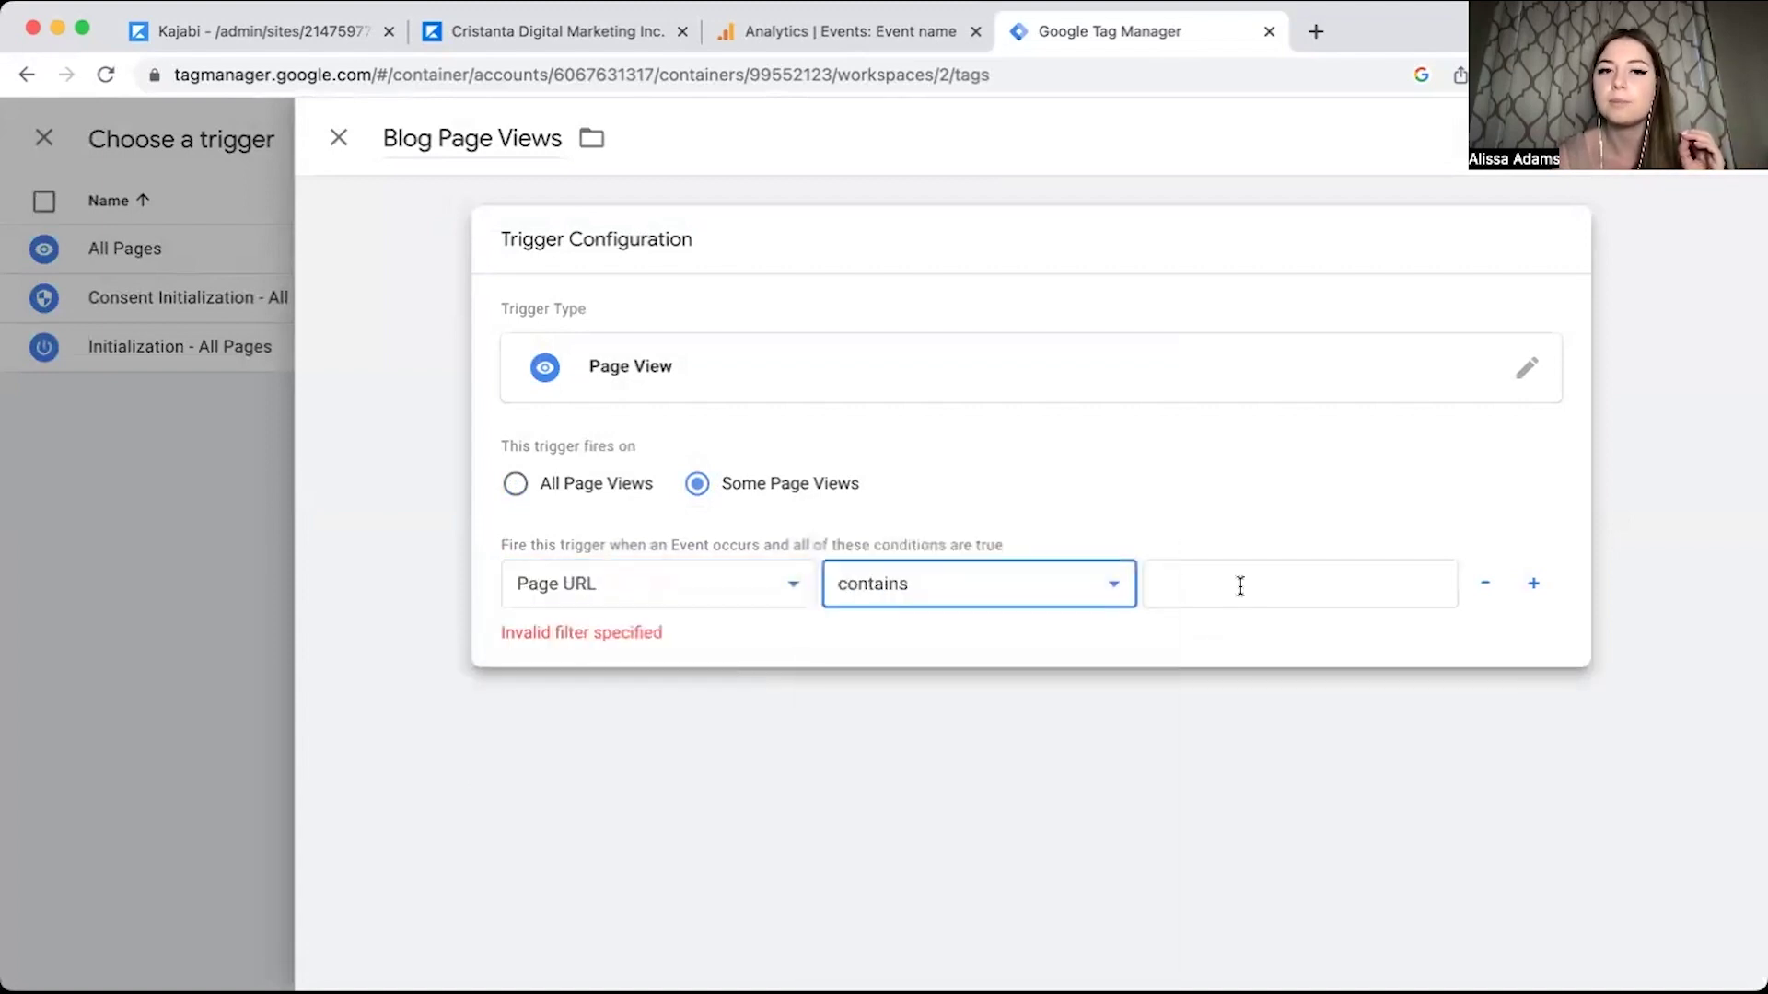
{"action": "left_click", "coordinate": [1241, 586]}
{"action": "type", "text": "blog"}
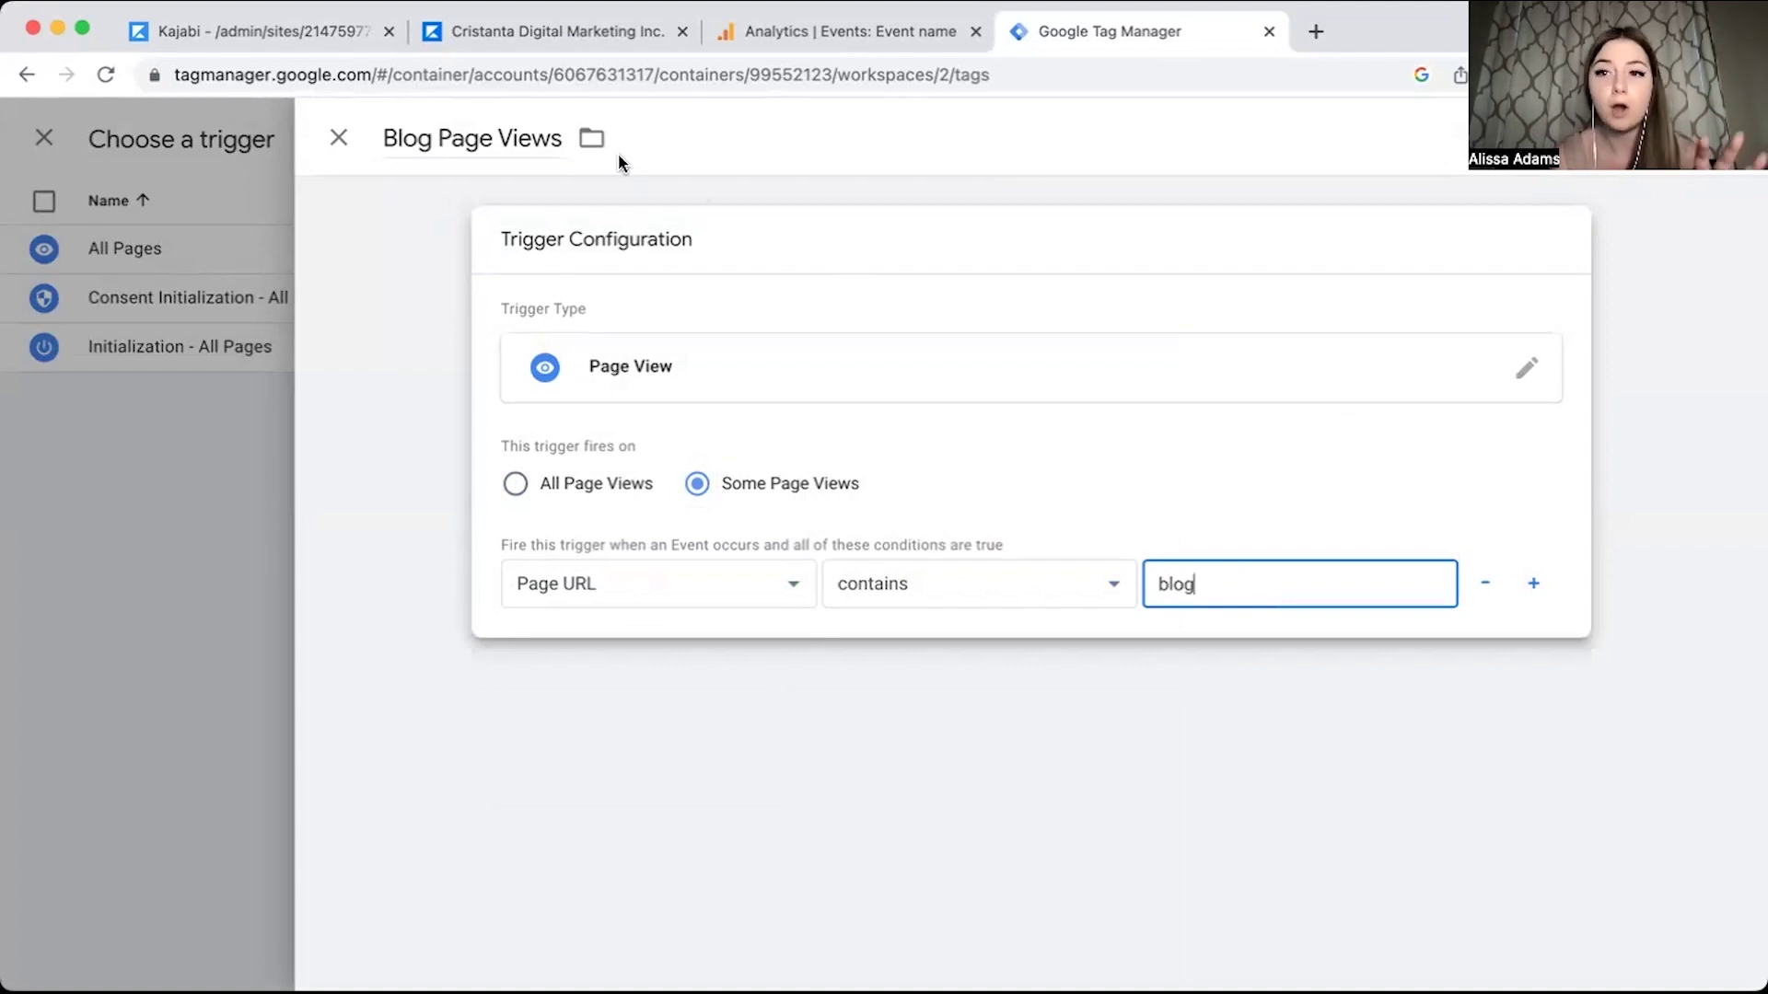
Switch to the live website, open the Top 3 Social Media Mistakes blog post and examine the blog segment of its URL.
{"action": "left_click", "coordinate": [522, 27]}
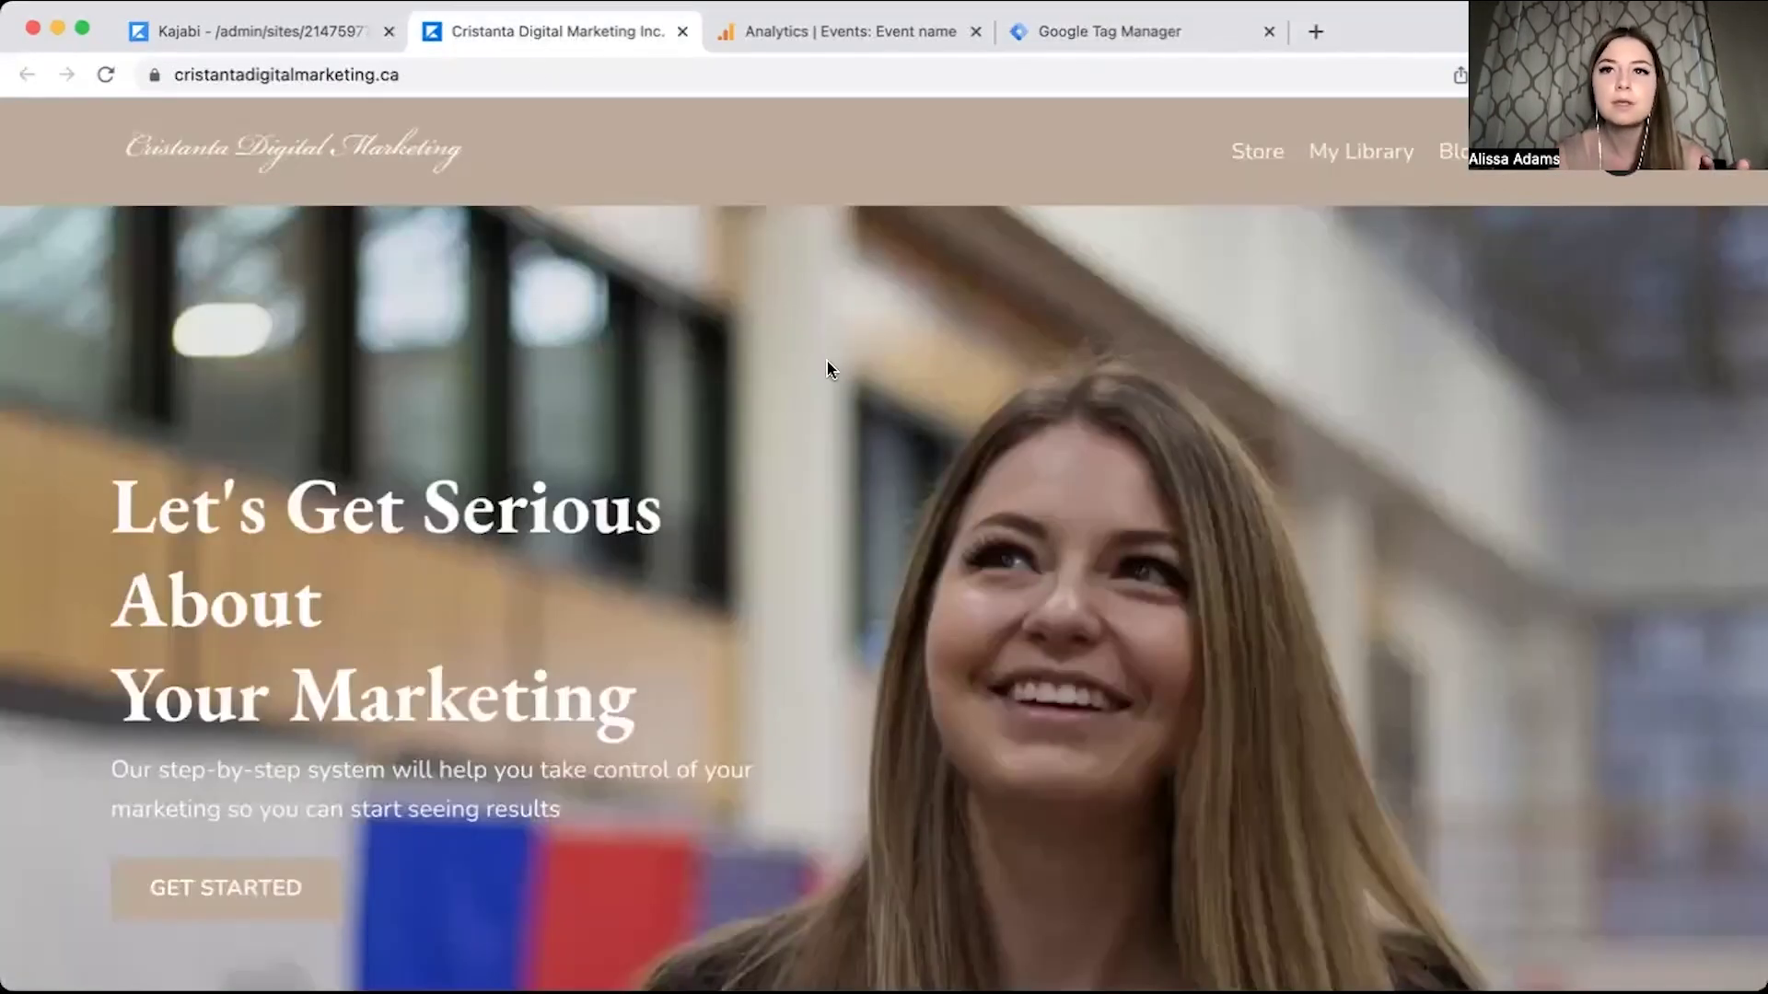
{"action": "scroll", "coordinate": [827, 368], "scroll_direction": "down", "scroll_amount": 15}
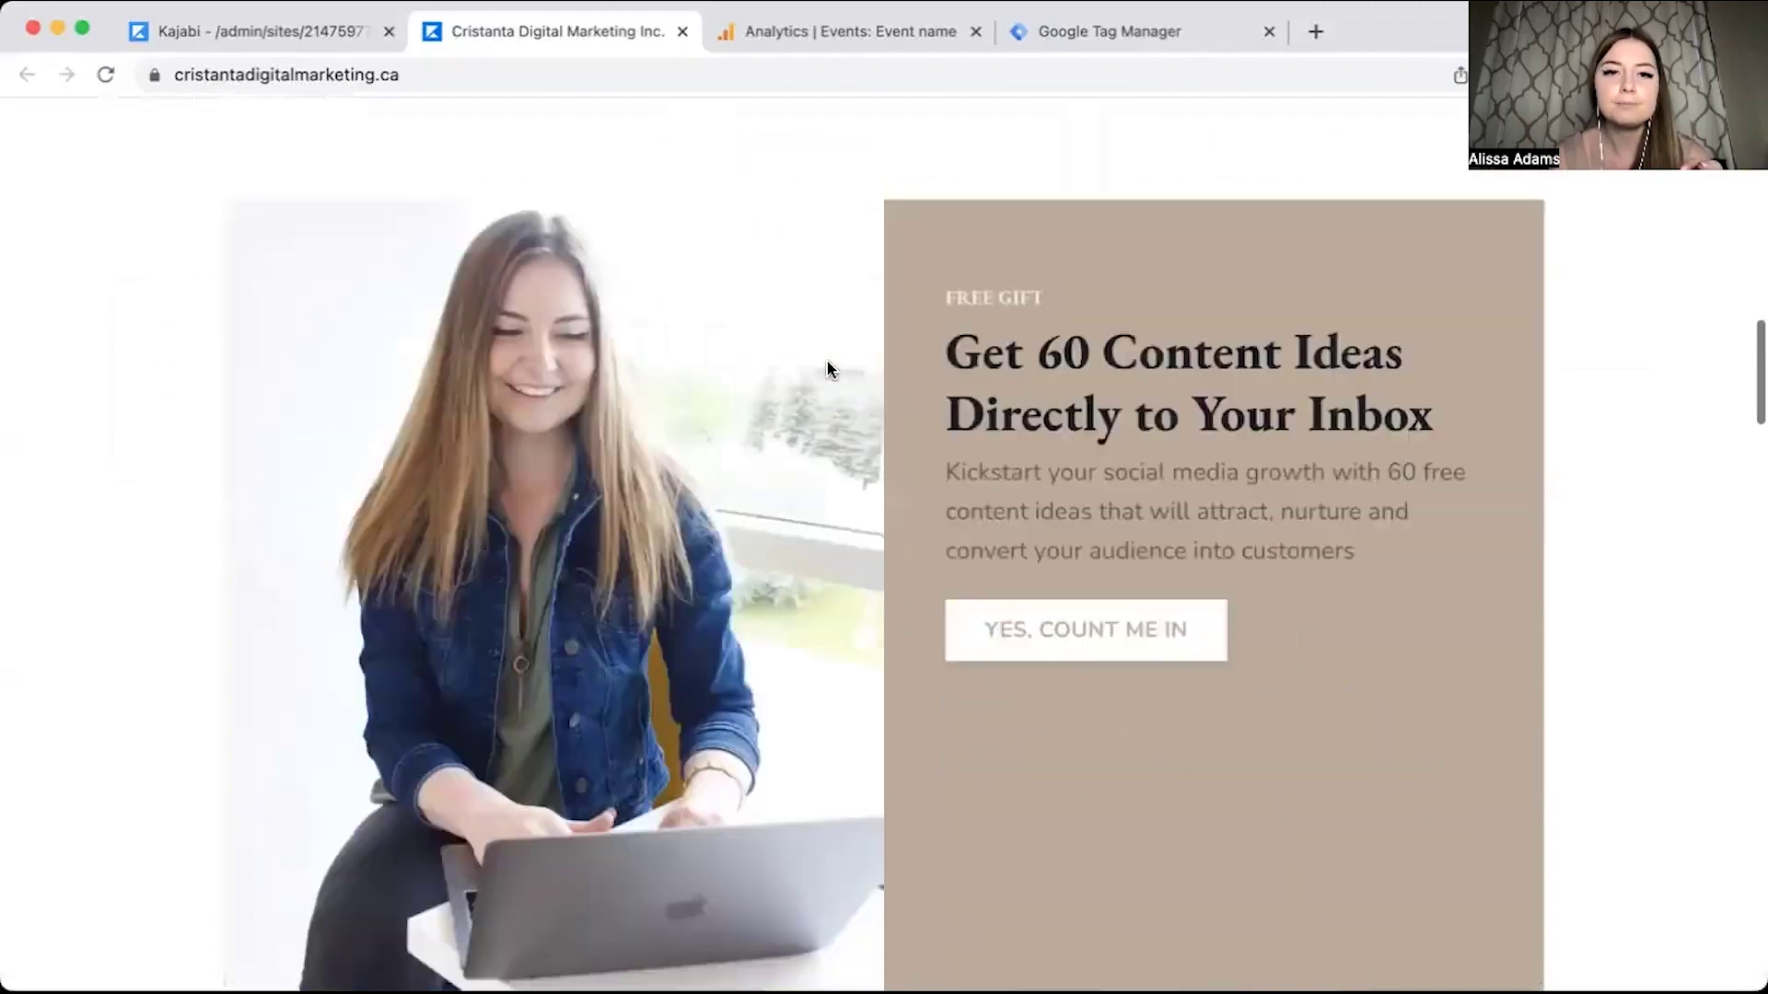
{"action": "left_click", "coordinate": [320, 394]}
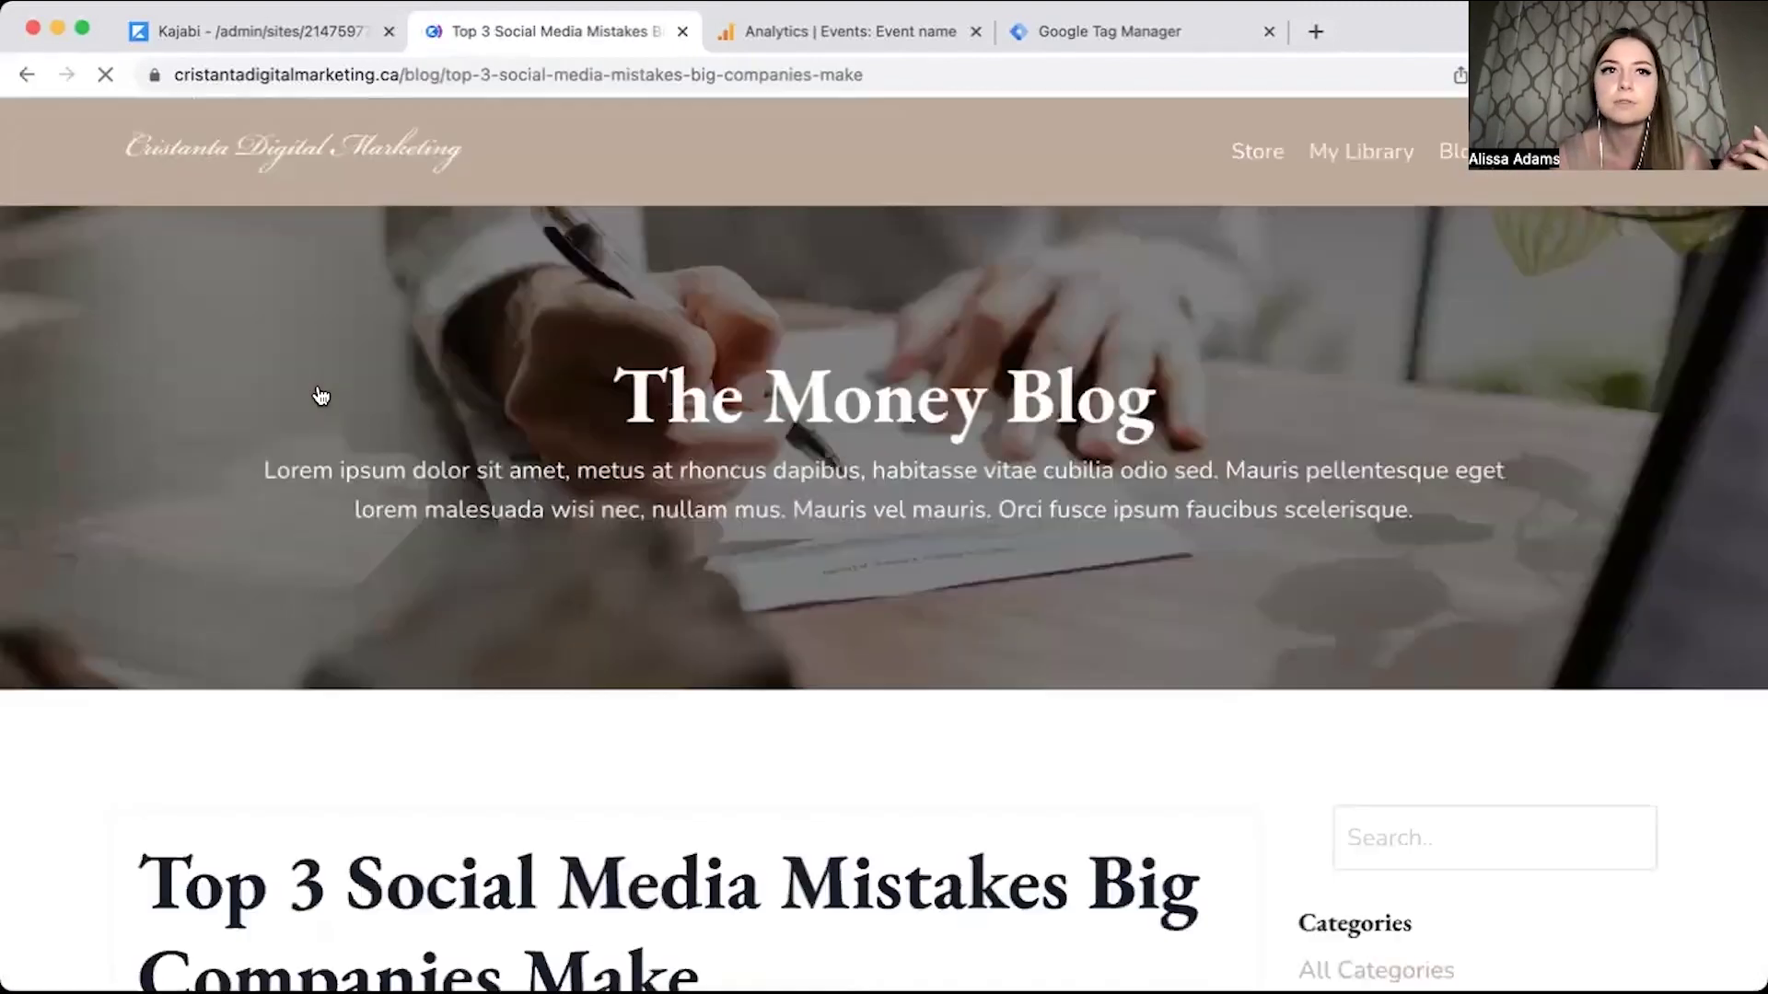
{"action": "left_click", "coordinate": [460, 76]}
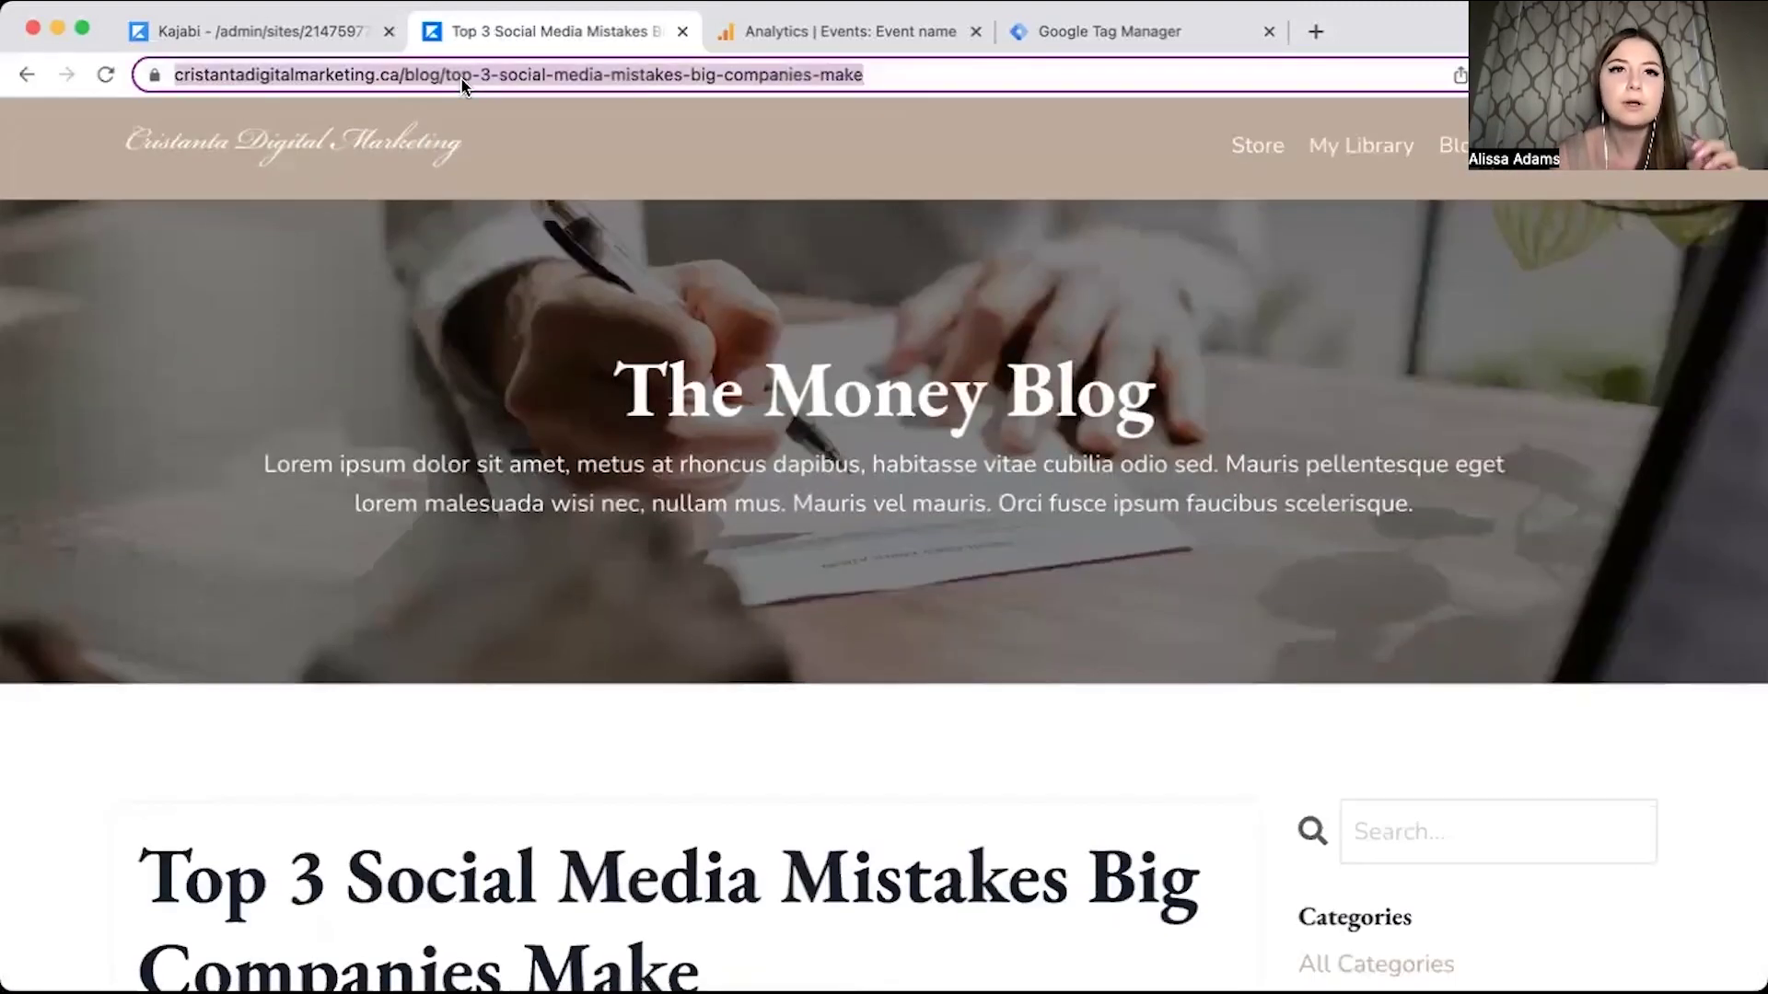
{"action": "left_click", "coordinate": [460, 75]}
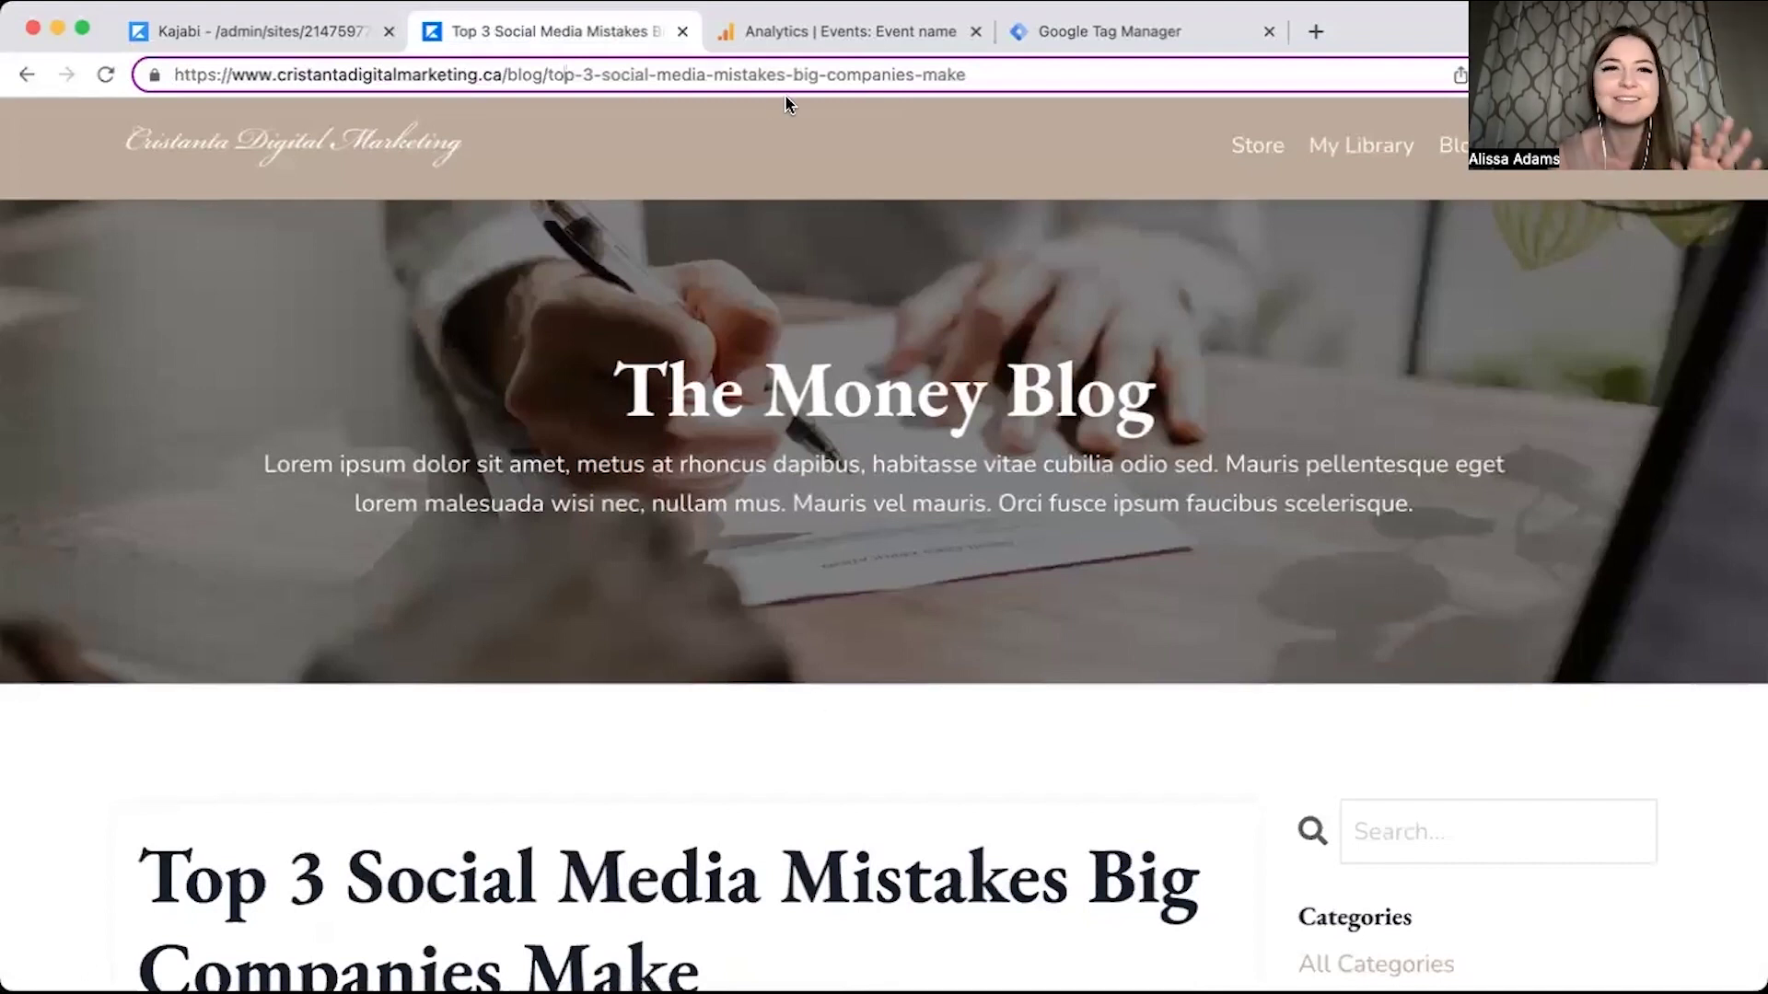
{"action": "triple_click", "coordinate": [540, 74]}
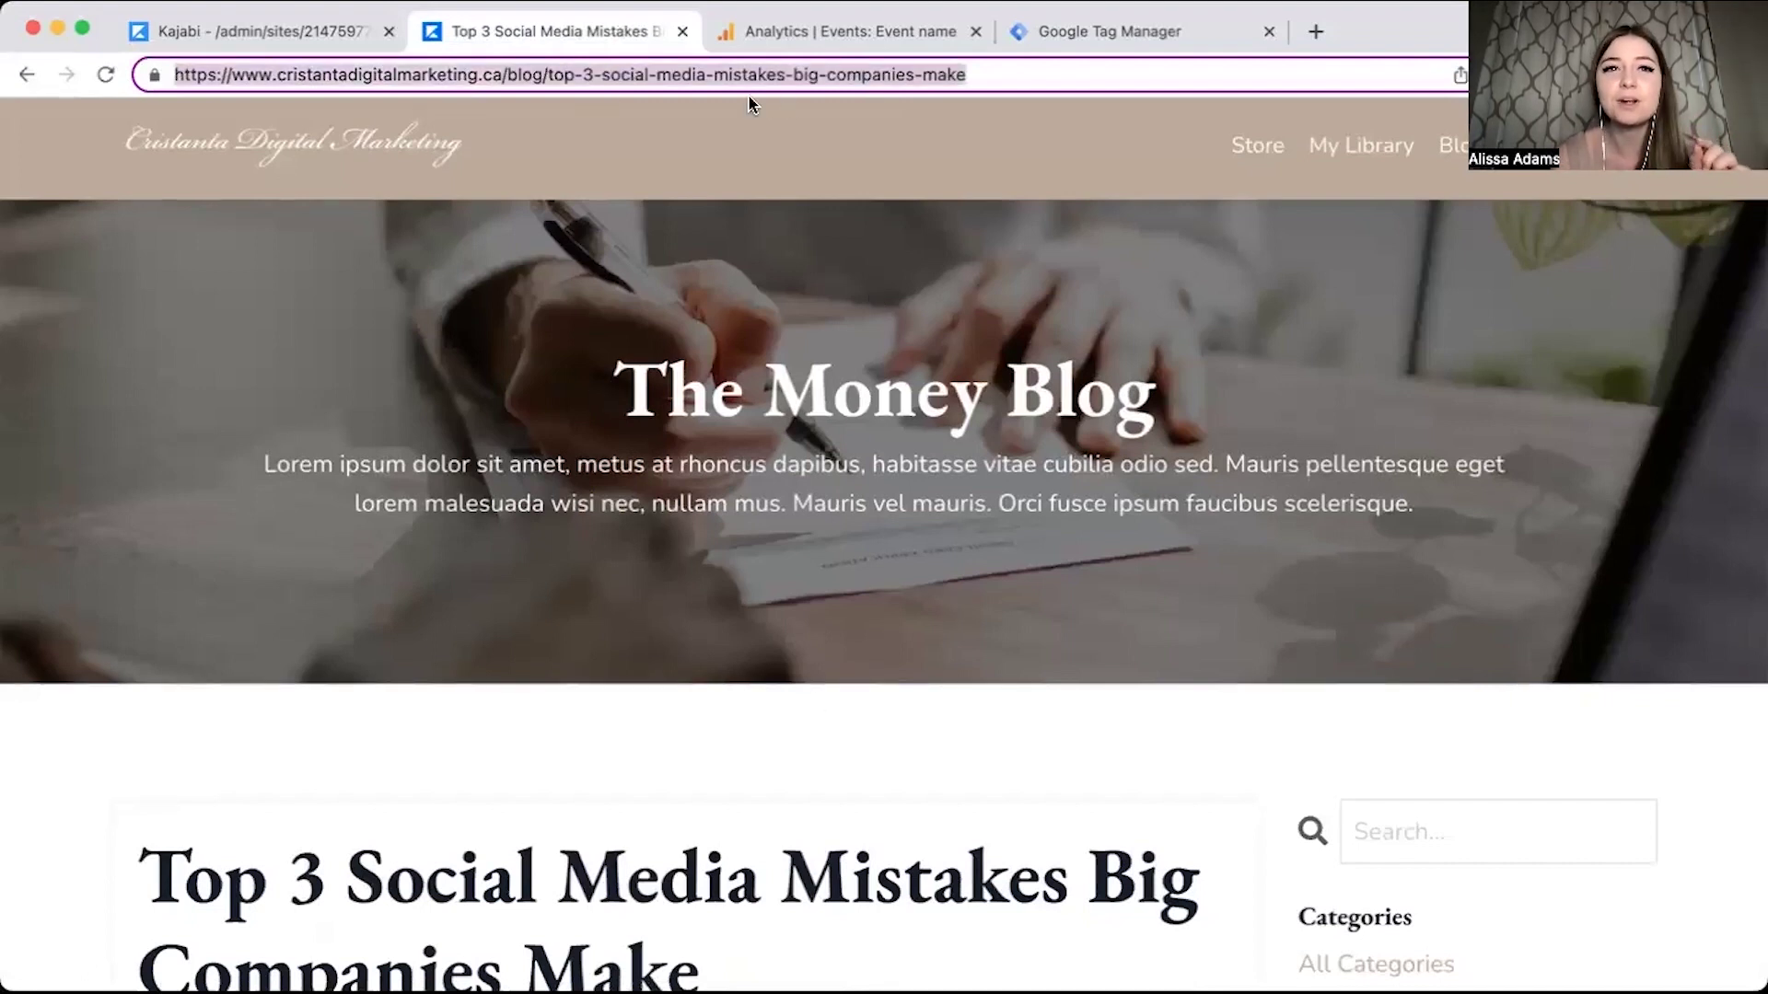
{"action": "left_click", "coordinate": [505, 75]}
{"action": "double_click", "coordinate": [521, 75]}
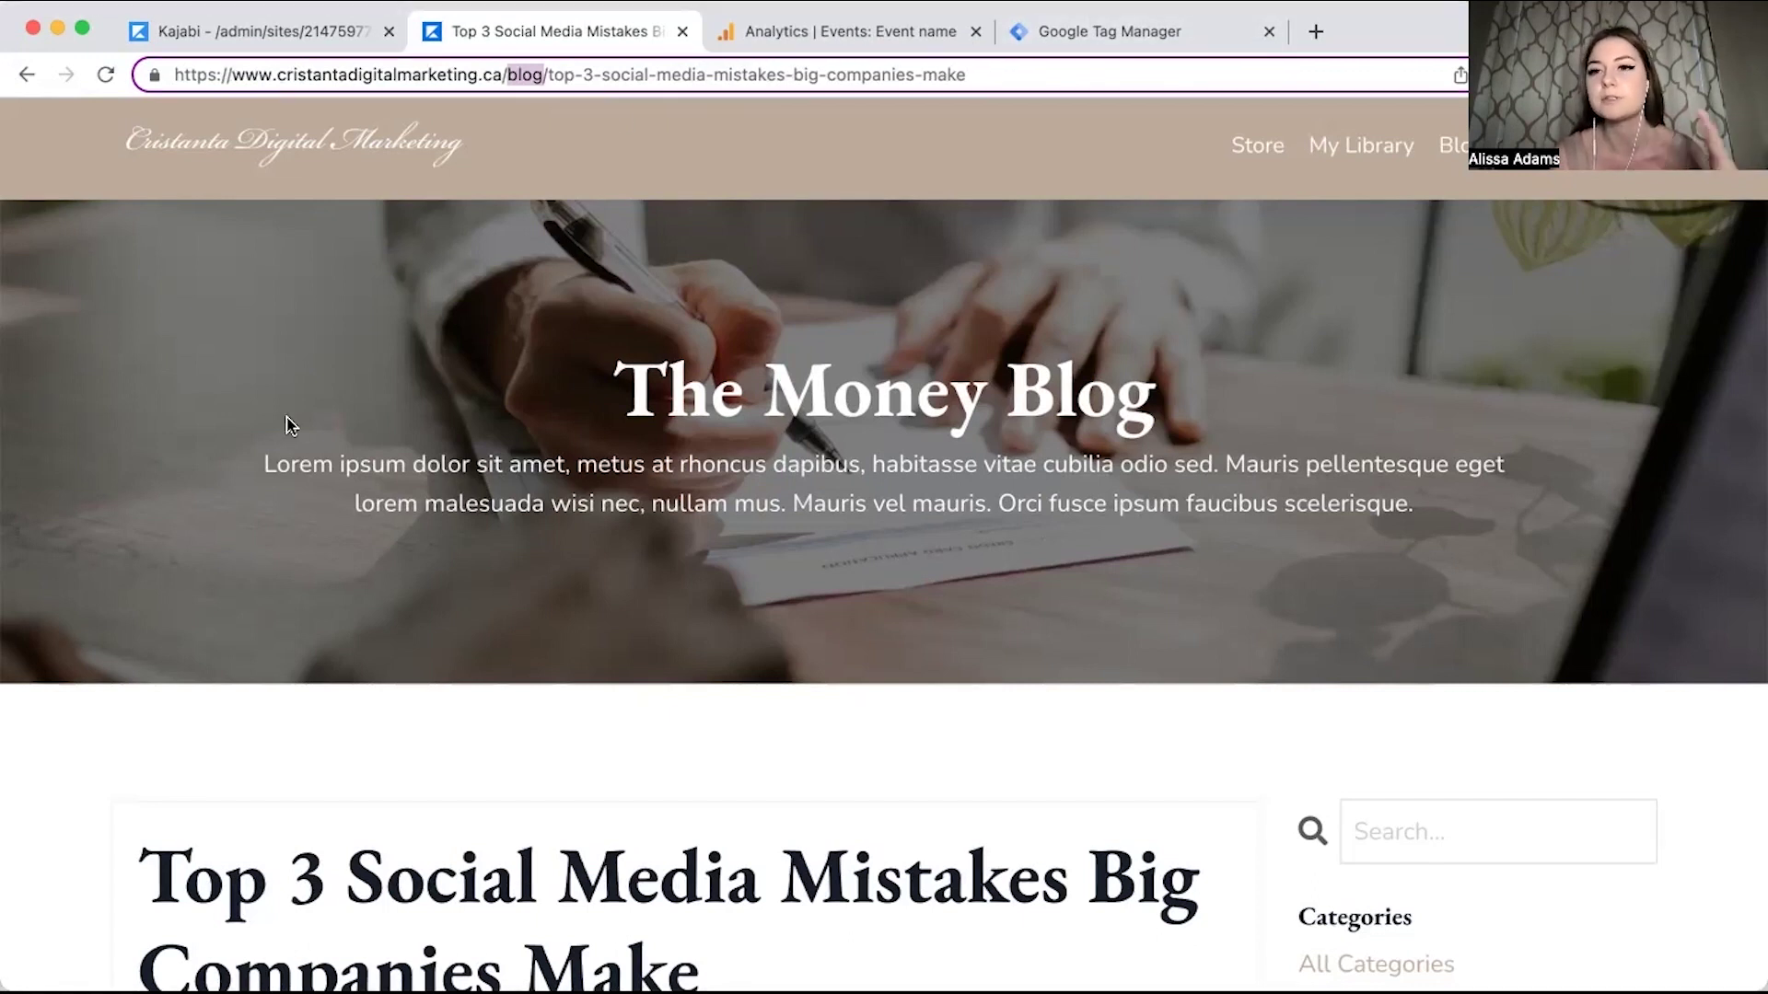
Back in Google Tag Manager, save the Blog Page Views trigger and the Blog Page View tag, and view Google Analytics' Events report.
{"action": "left_click", "coordinate": [1162, 33]}
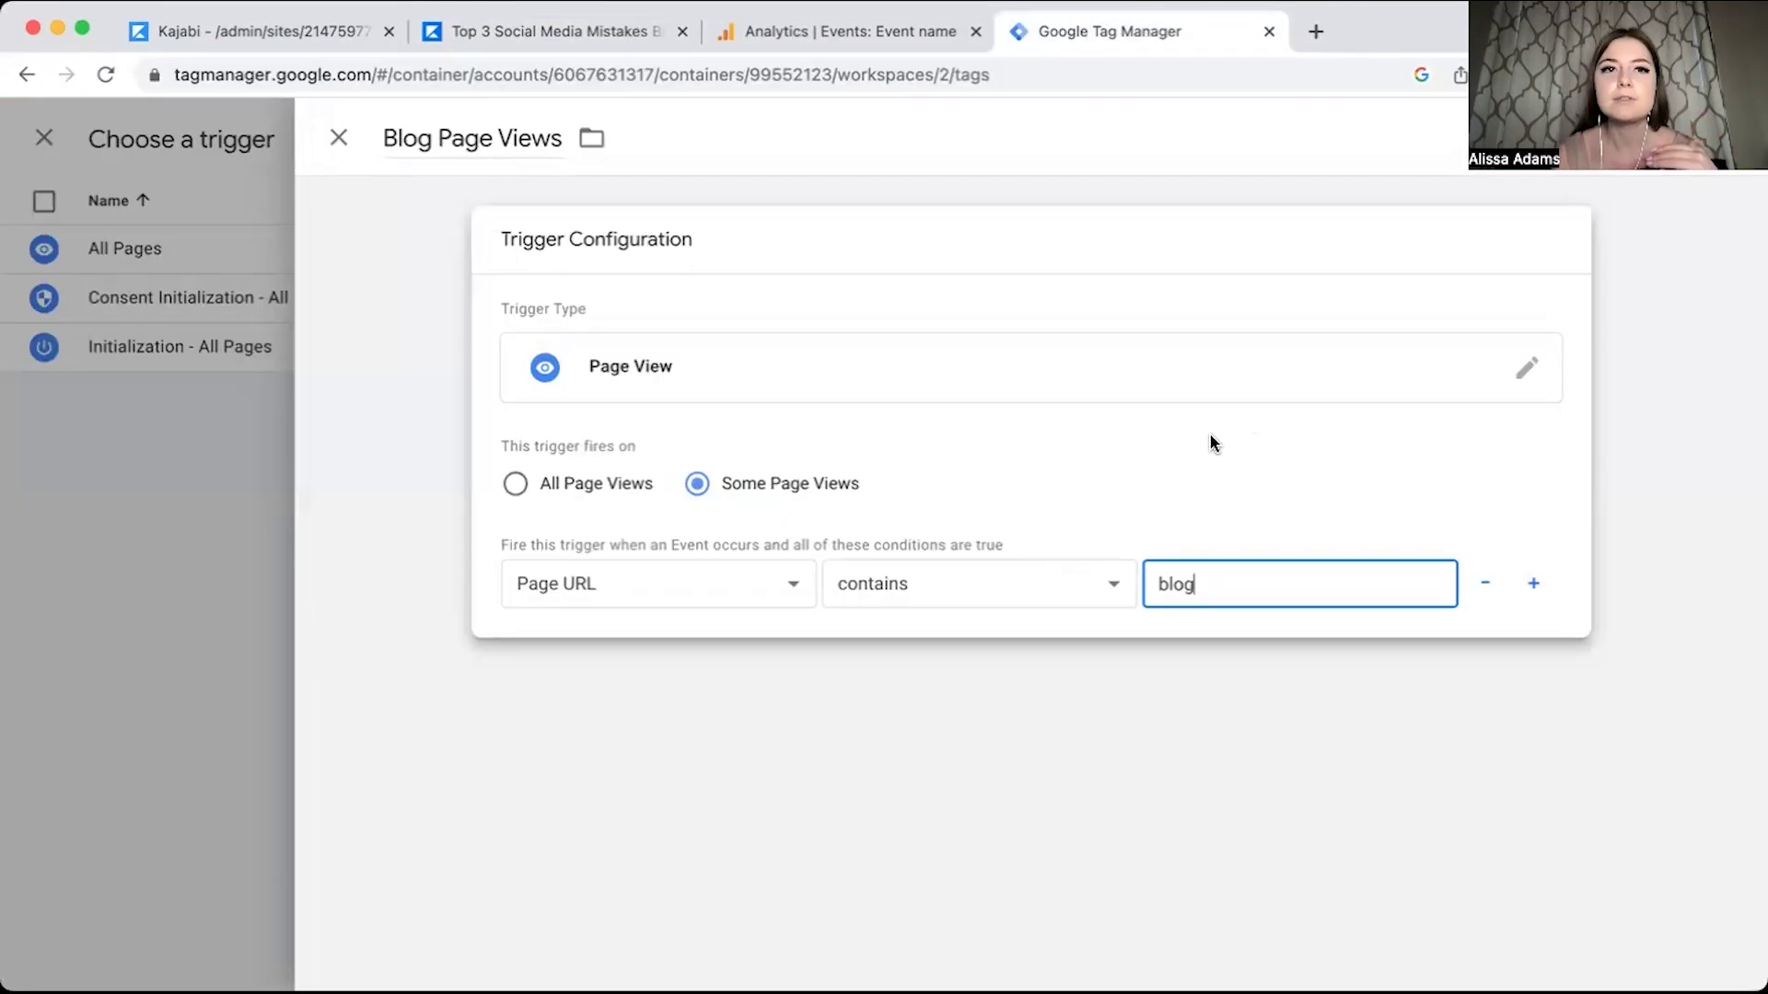
{"action": "left_click", "coordinate": [1708, 138]}
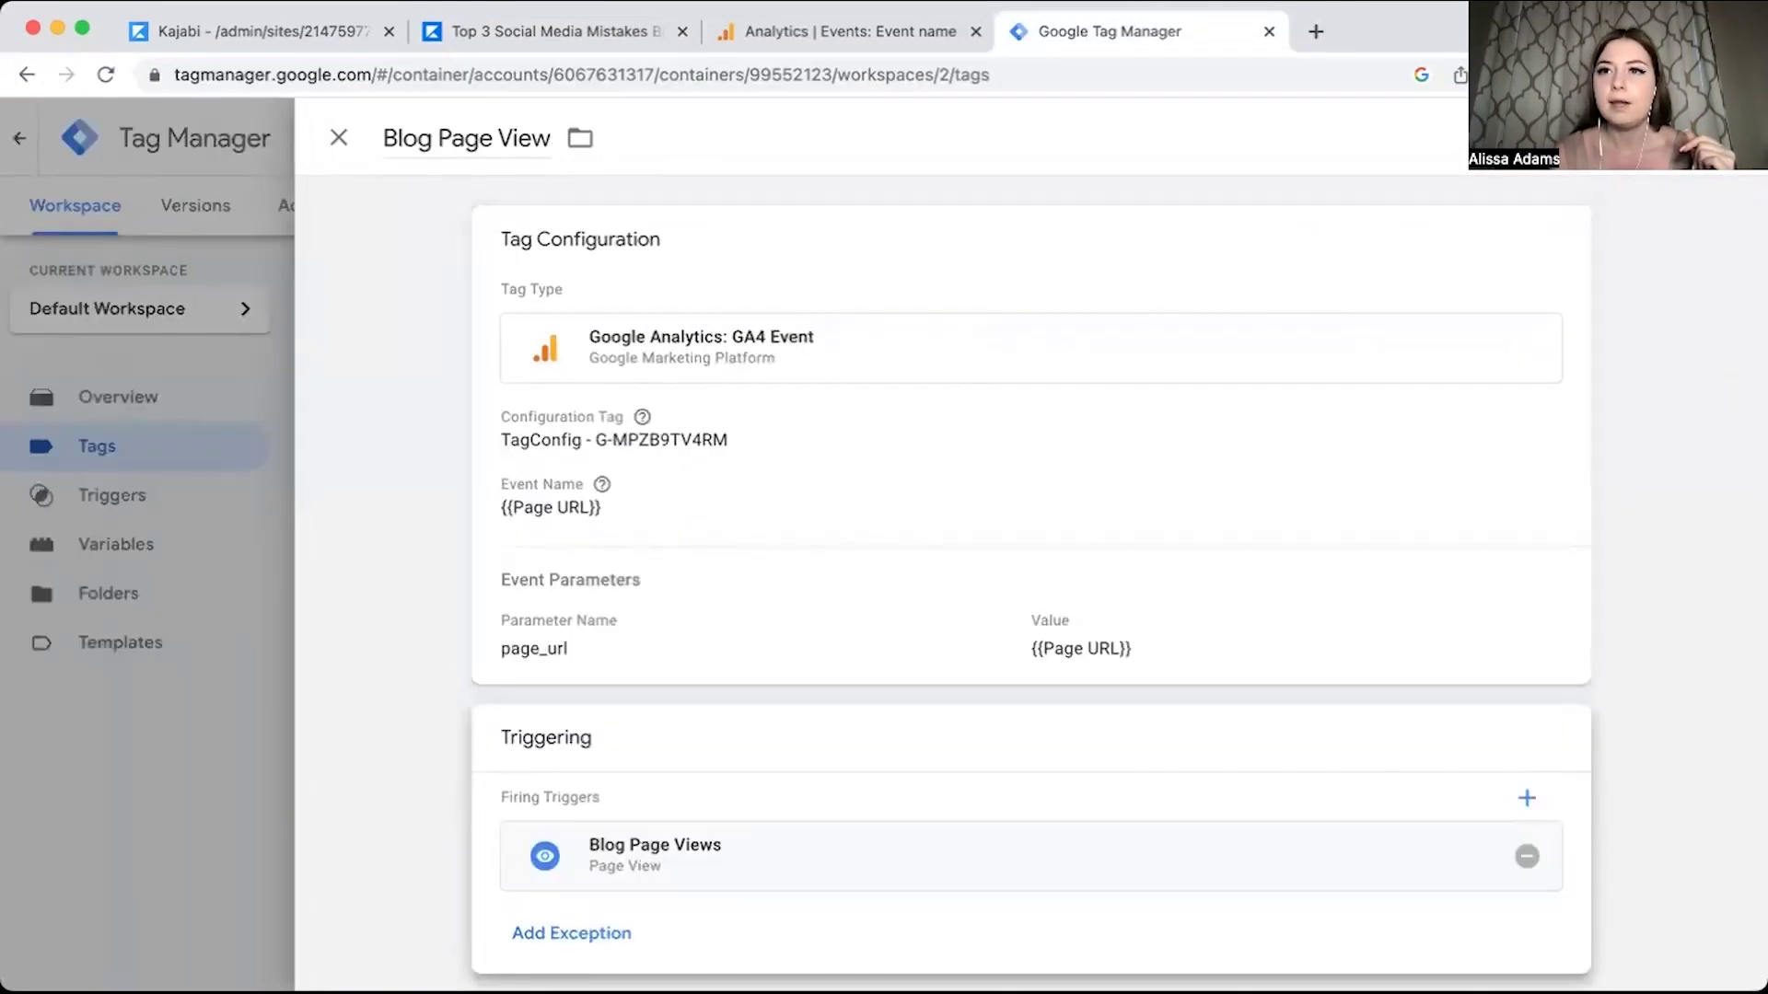
{"action": "left_click", "coordinate": [1708, 138]}
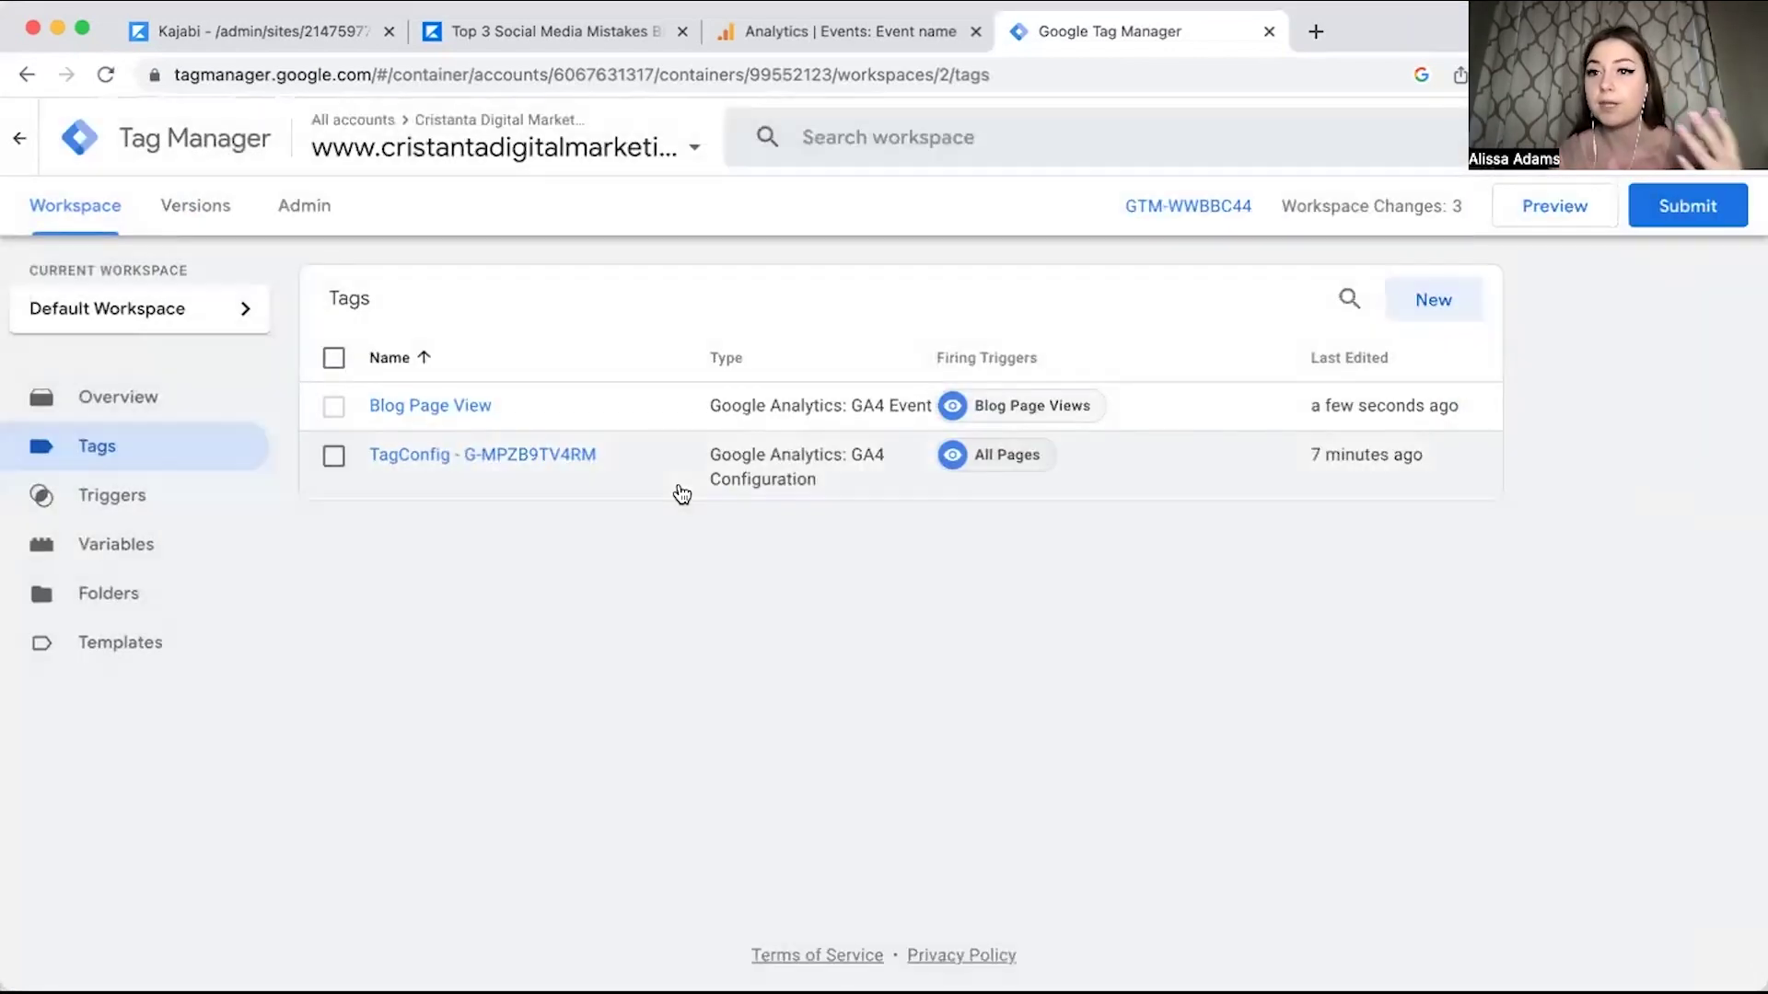
{"action": "left_click", "coordinate": [733, 46]}
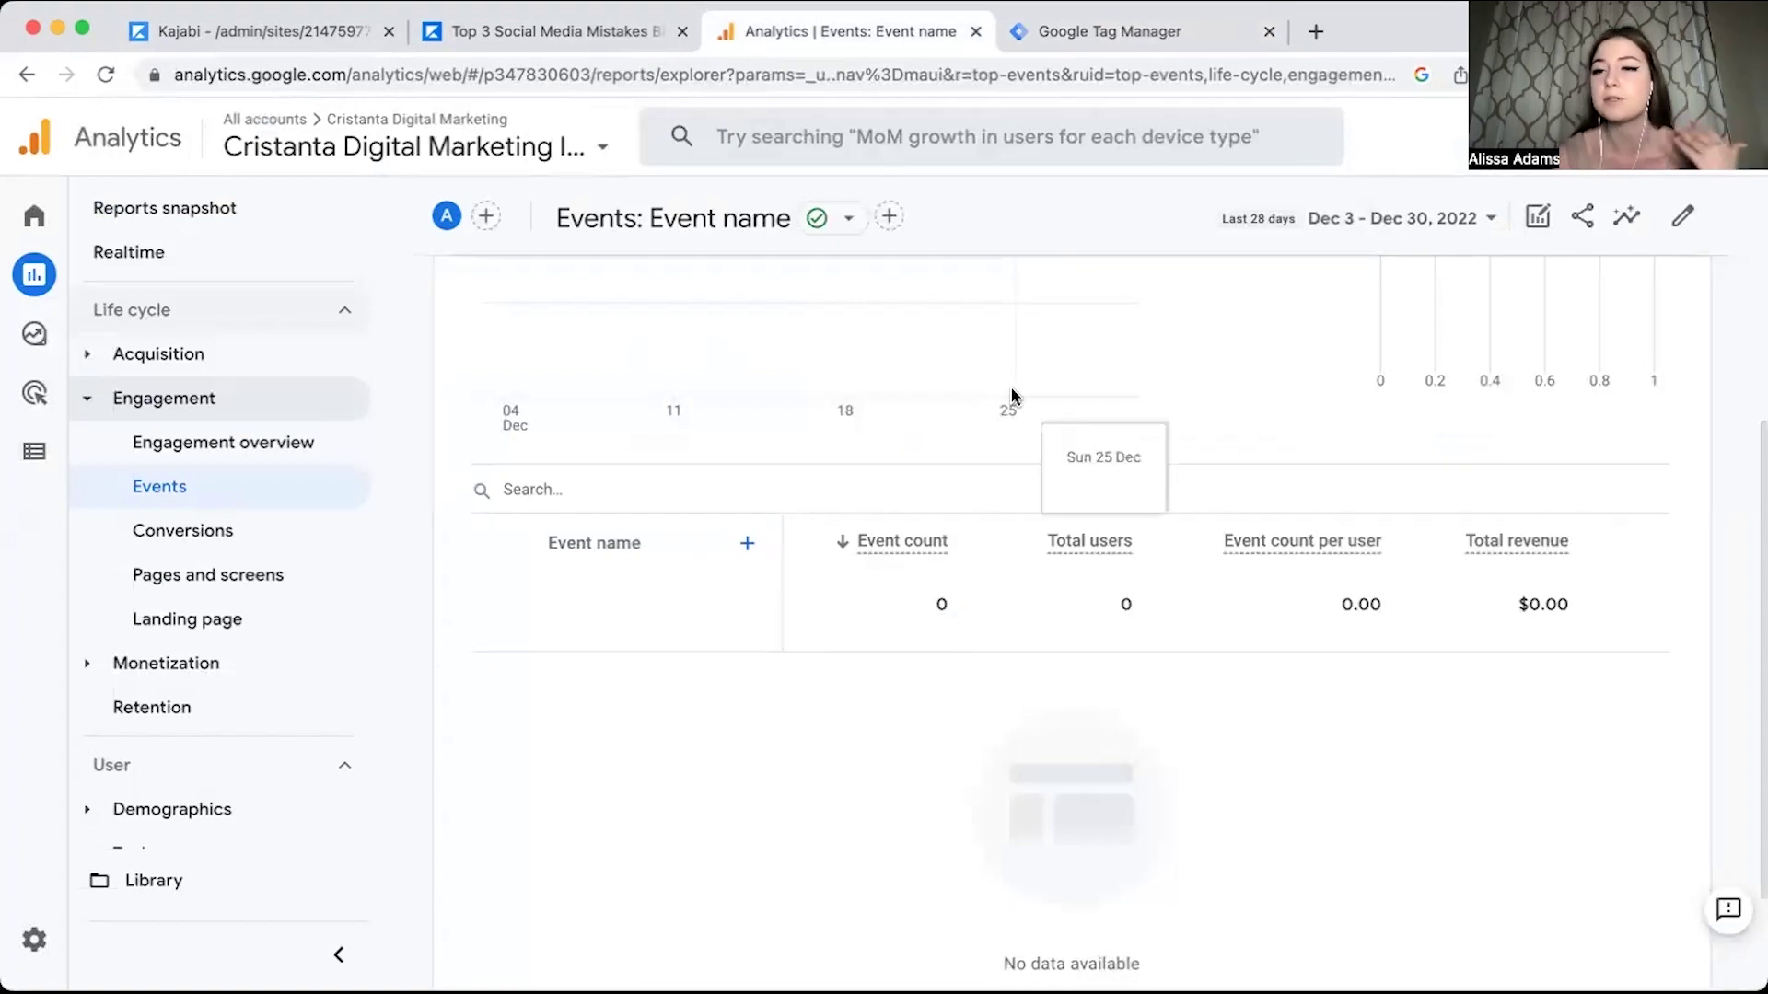
In Google Tag Manager, create a GA4 Event tag named All Website Page Views with configuration tag TagConfig - G-MPZB9TV4RM.
{"action": "left_click", "coordinate": [1186, 44]}
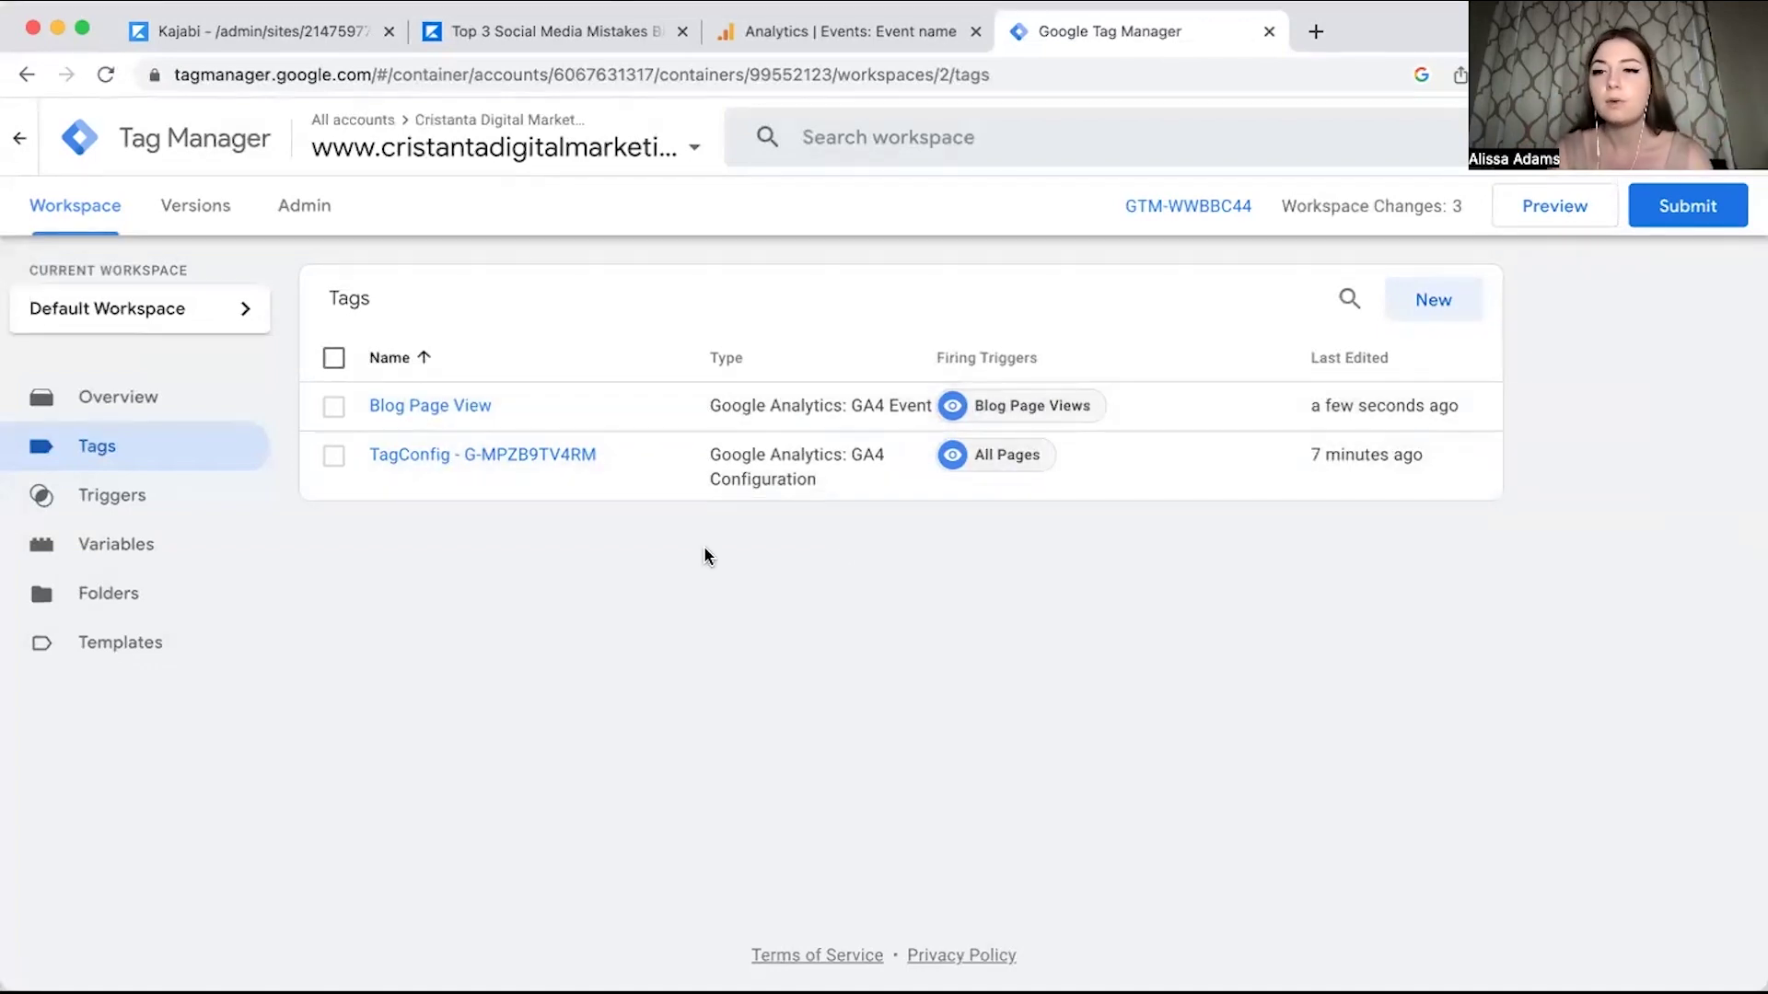
{"action": "left_click", "coordinate": [1416, 305]}
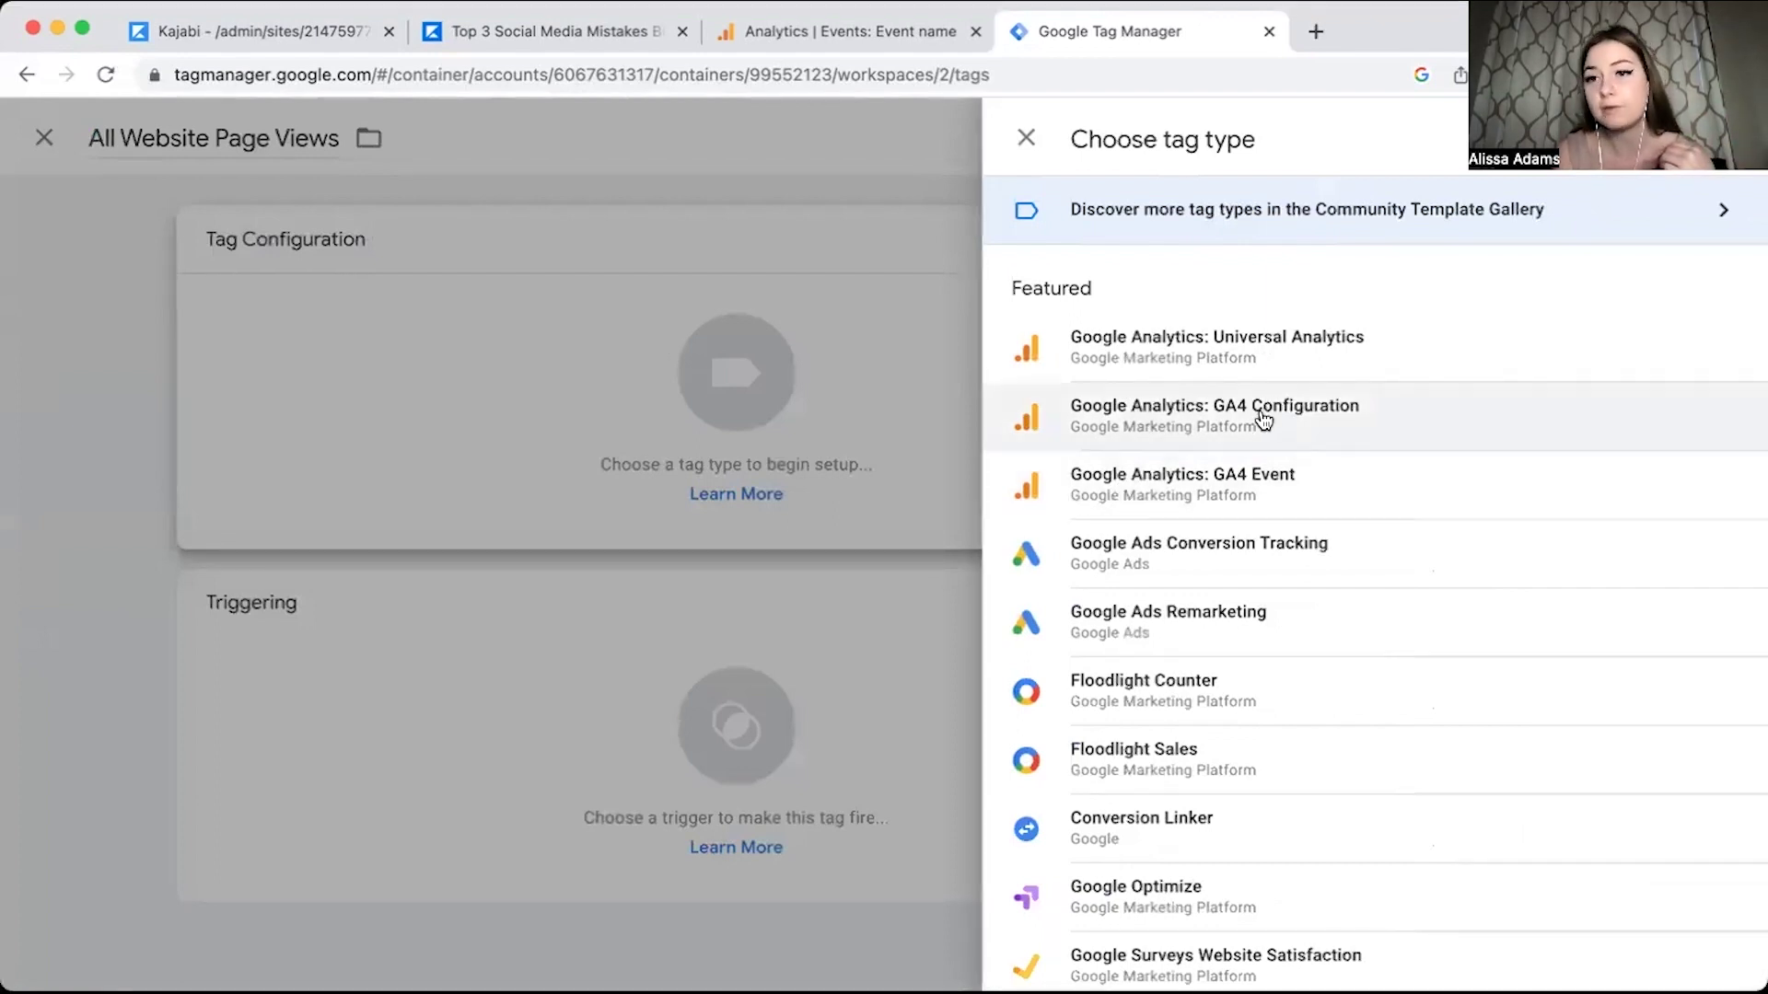
{"action": "left_click", "coordinate": [1258, 497]}
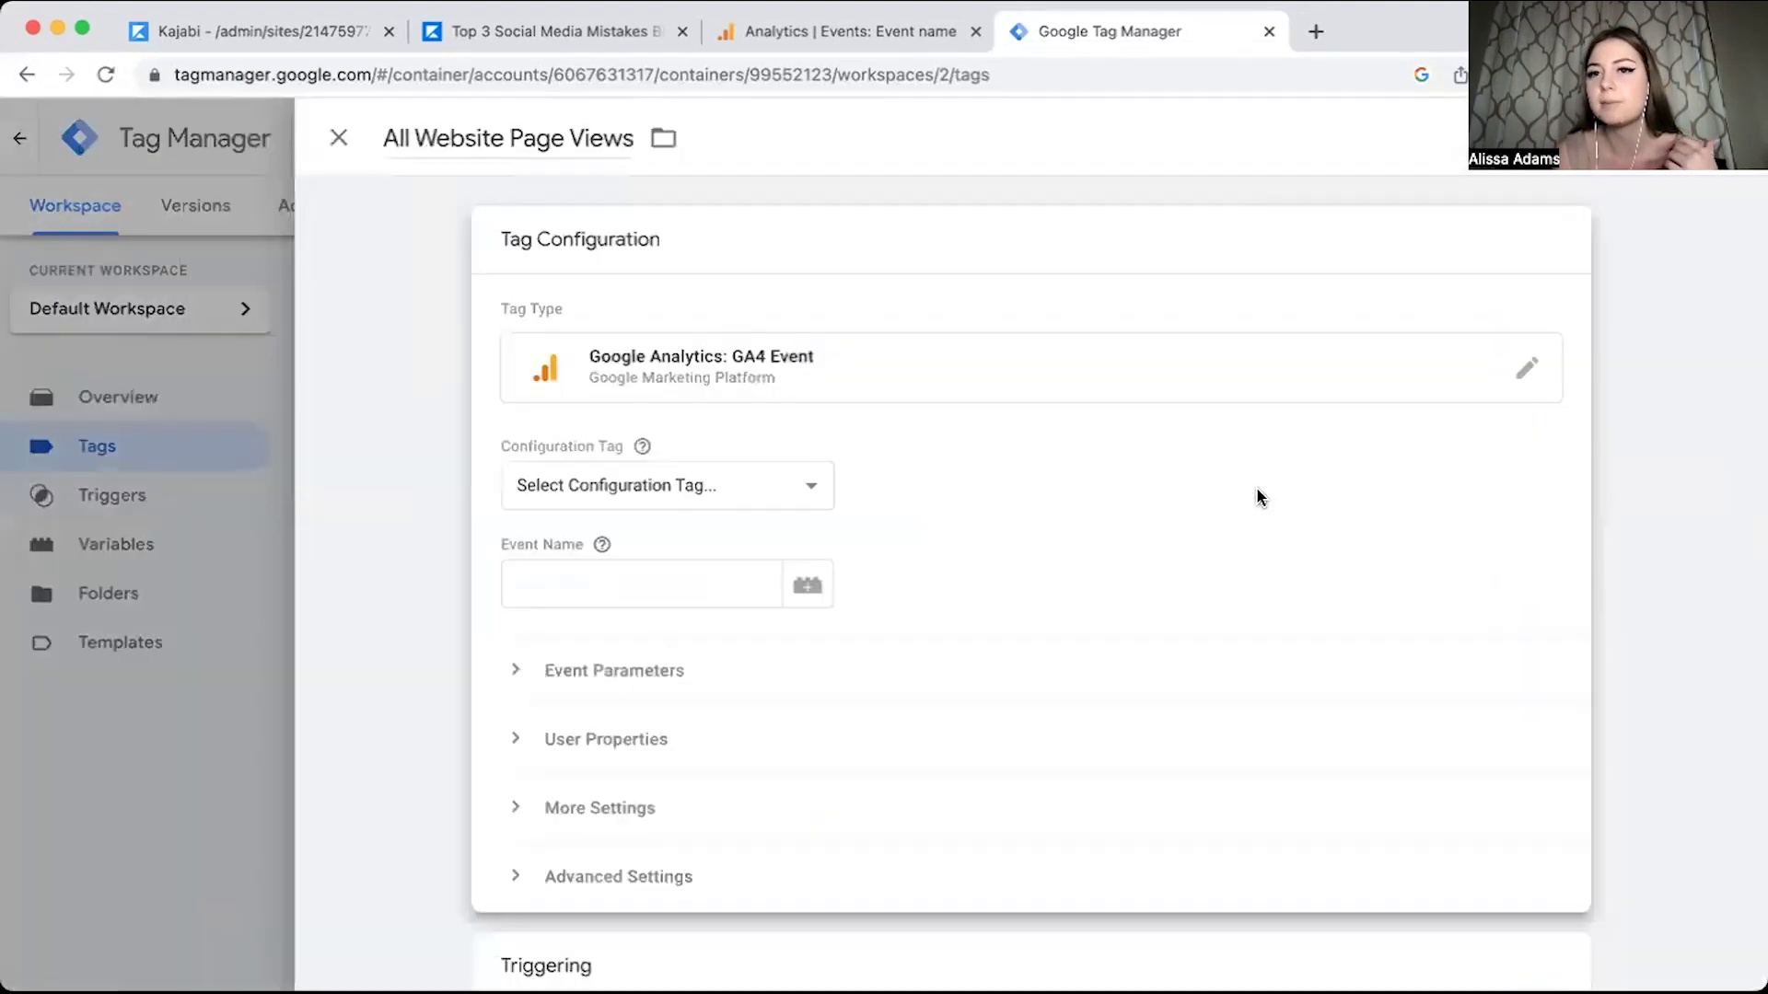
{"action": "left_click", "coordinate": [753, 486]}
{"action": "left_click", "coordinate": [729, 544]}
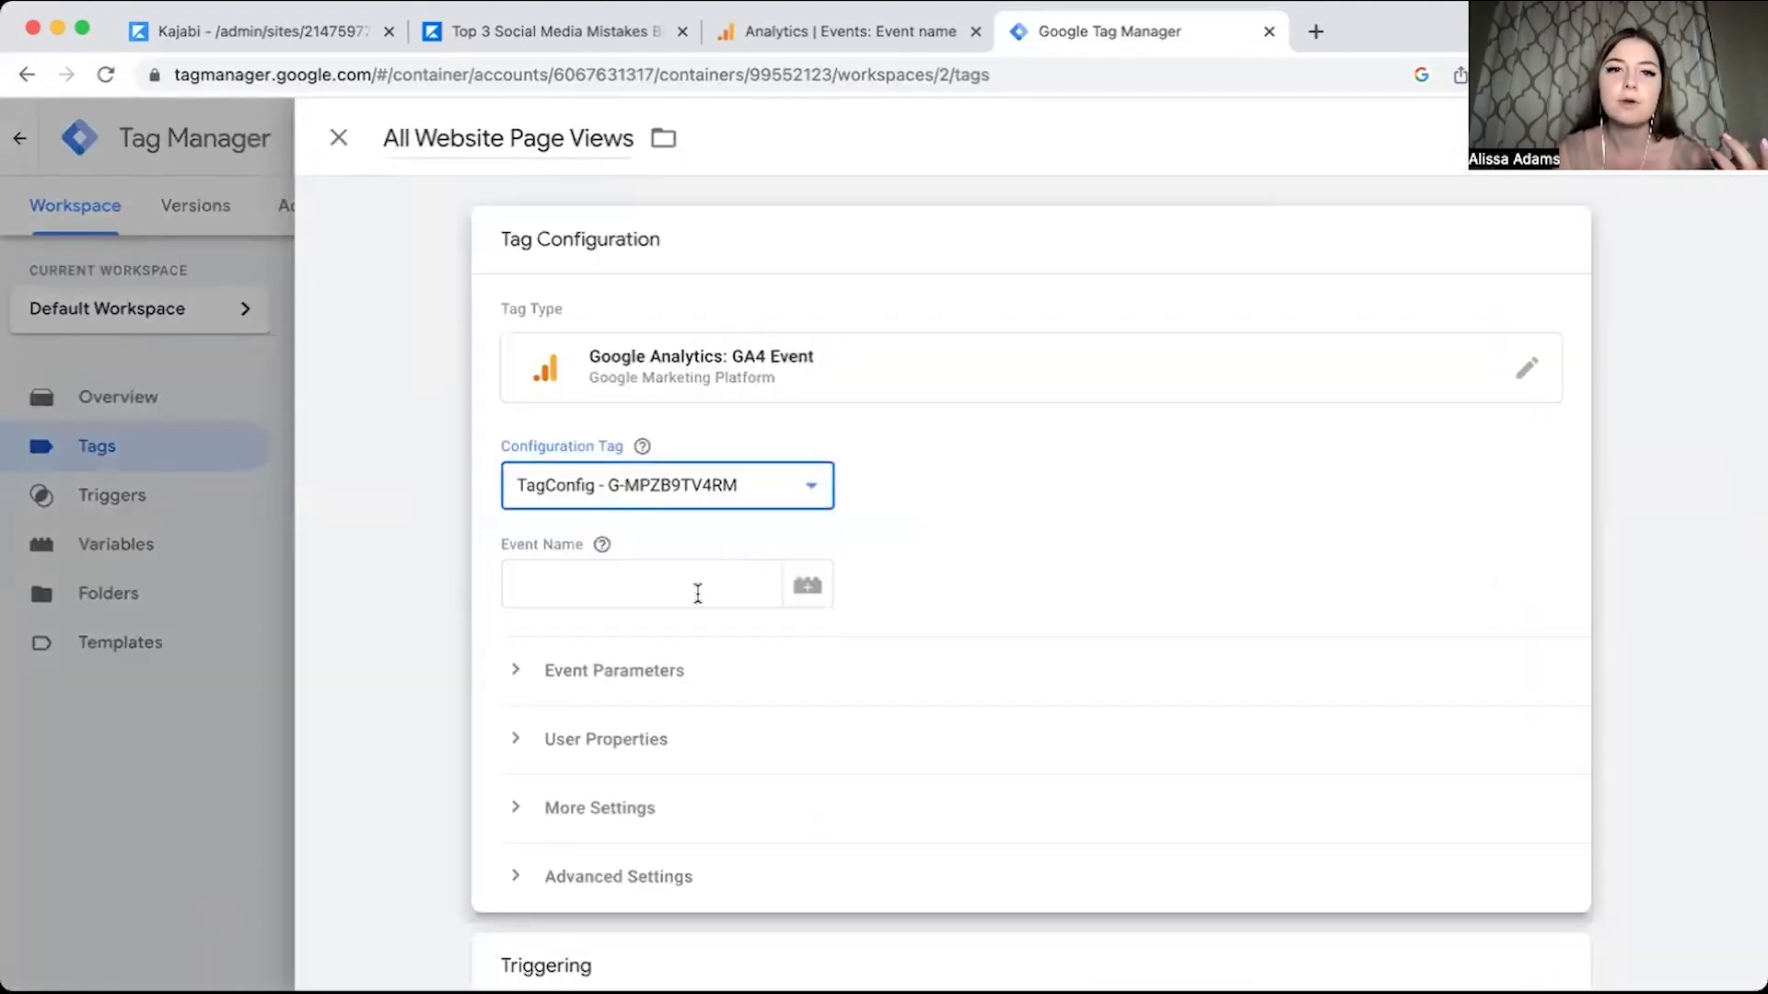
Set the event name to {{Page URL}}, parameter page_url to {{Page URL}} and the All Pages trigger, and save the tag.
{"action": "left_click", "coordinate": [807, 587]}
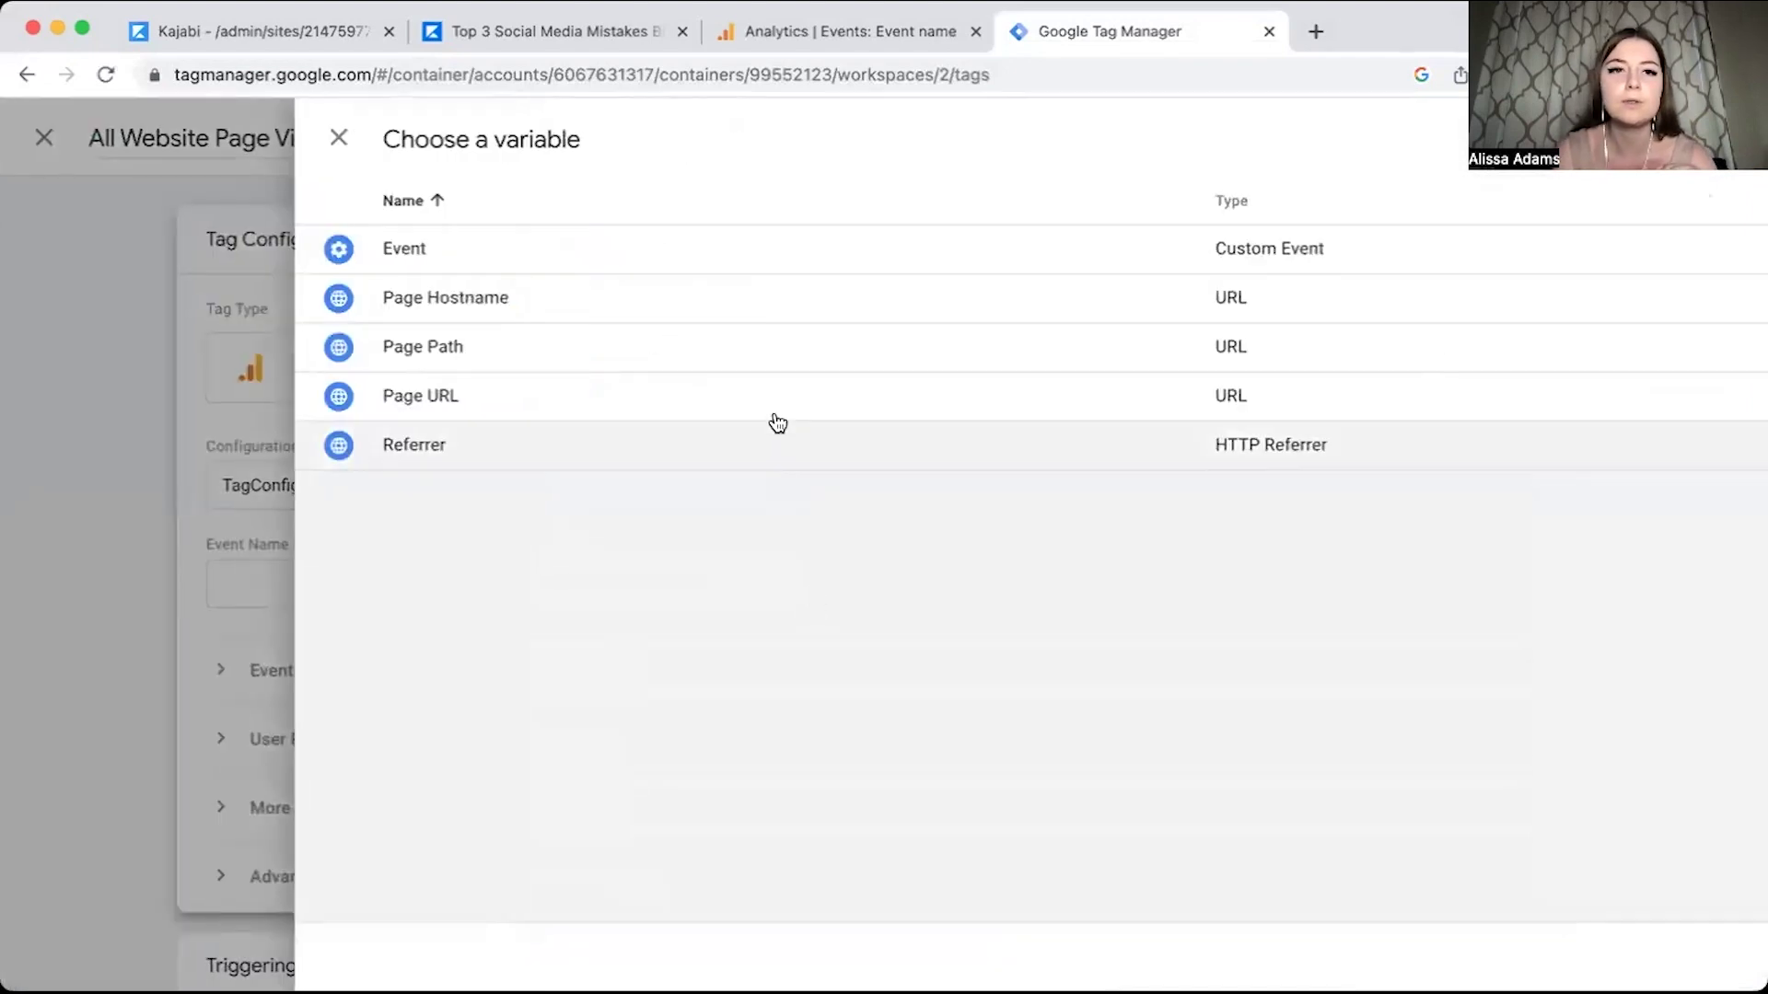
{"action": "left_click", "coordinate": [771, 407]}
{"action": "scroll", "coordinate": [778, 700], "scroll_direction": "down", "scroll_amount": 1}
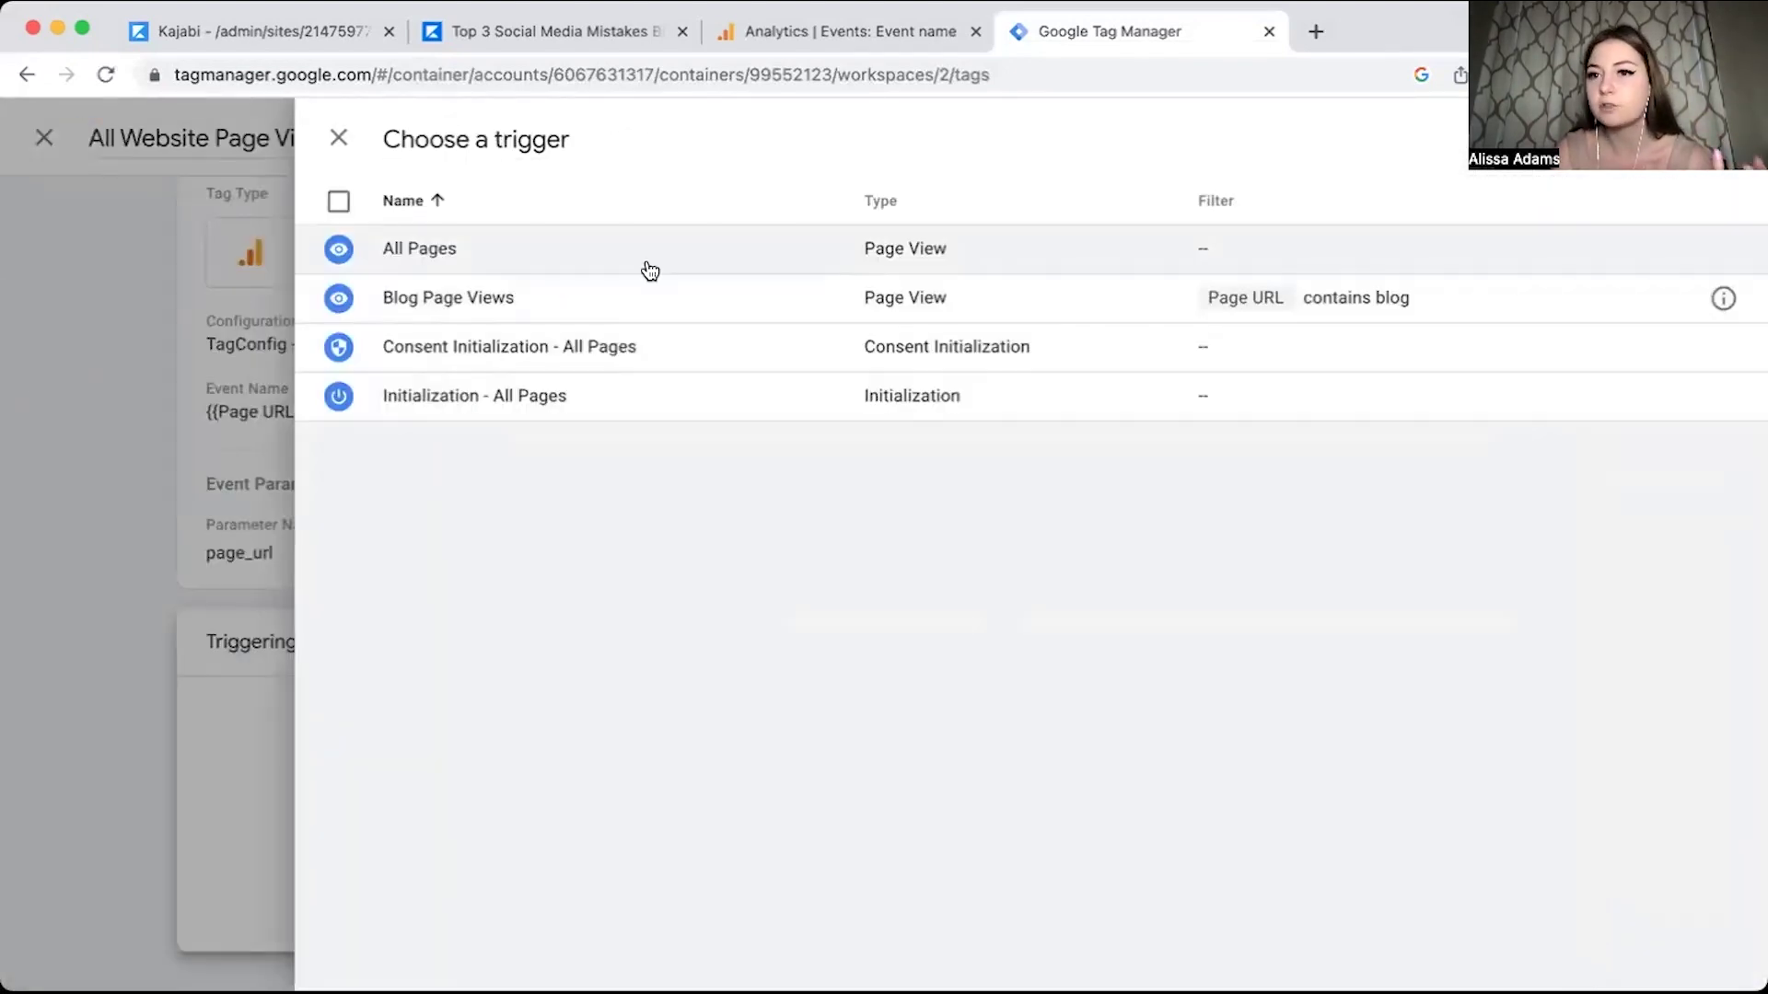
{"action": "left_click", "coordinate": [646, 262]}
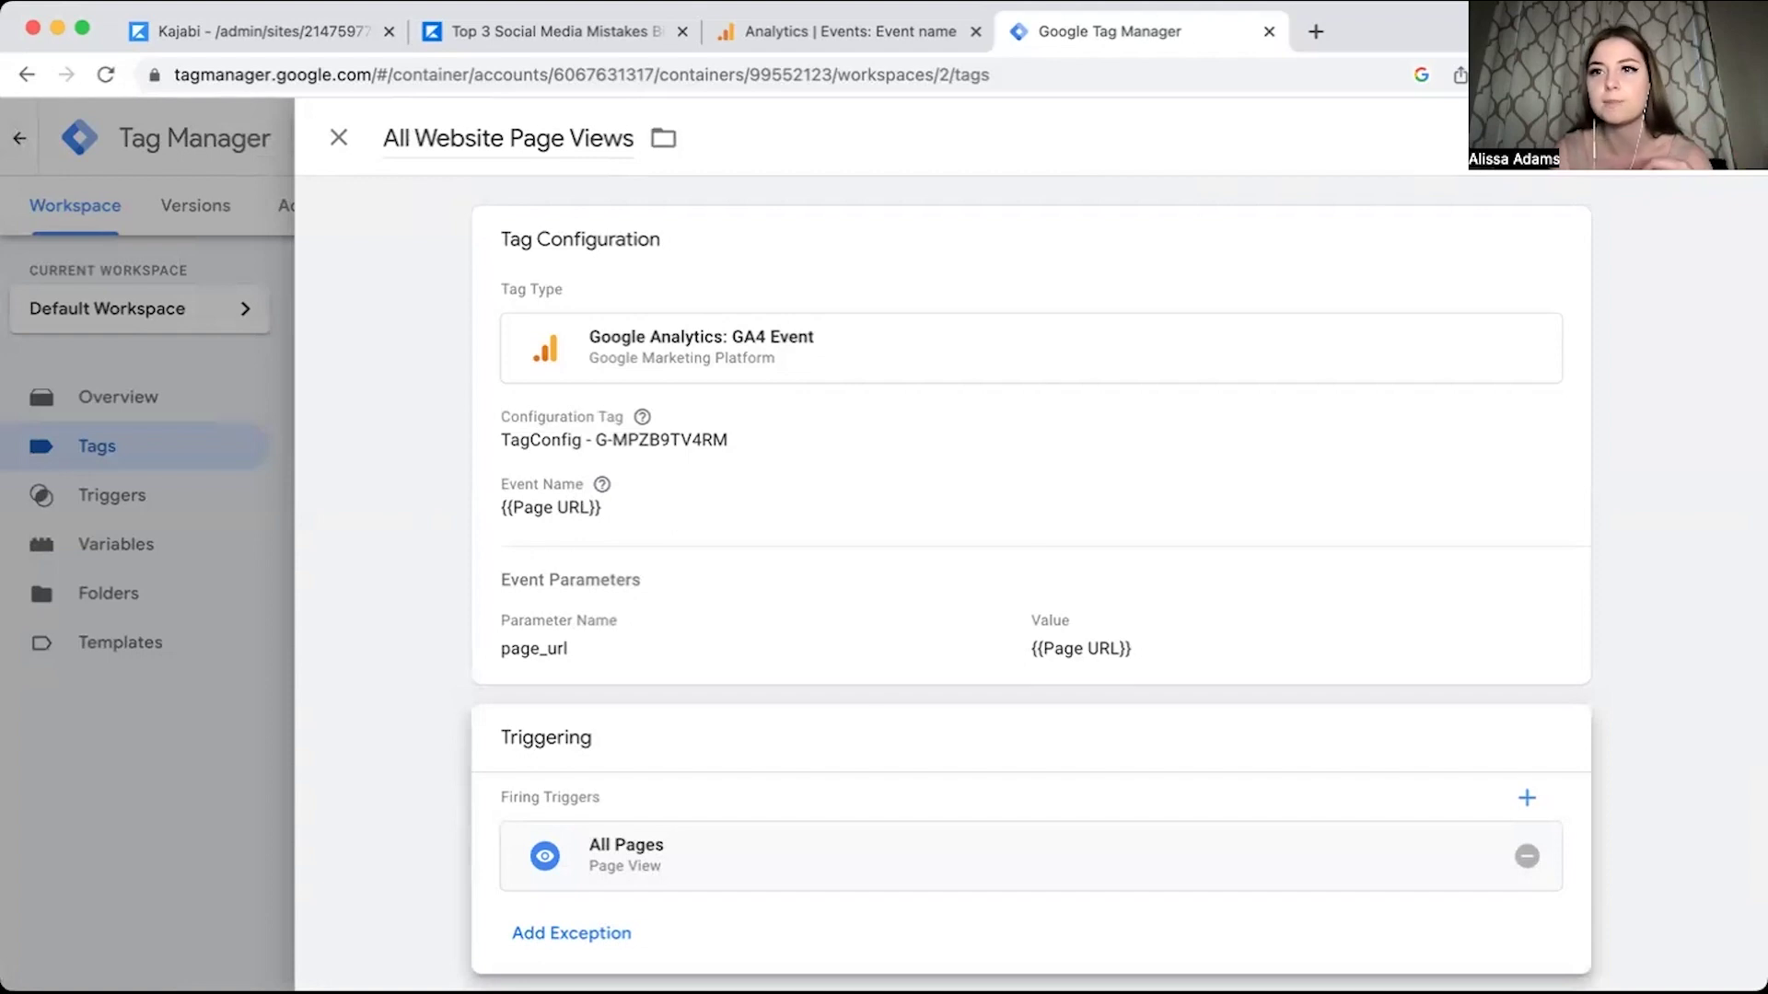
{"action": "left_click", "coordinate": [1708, 138]}
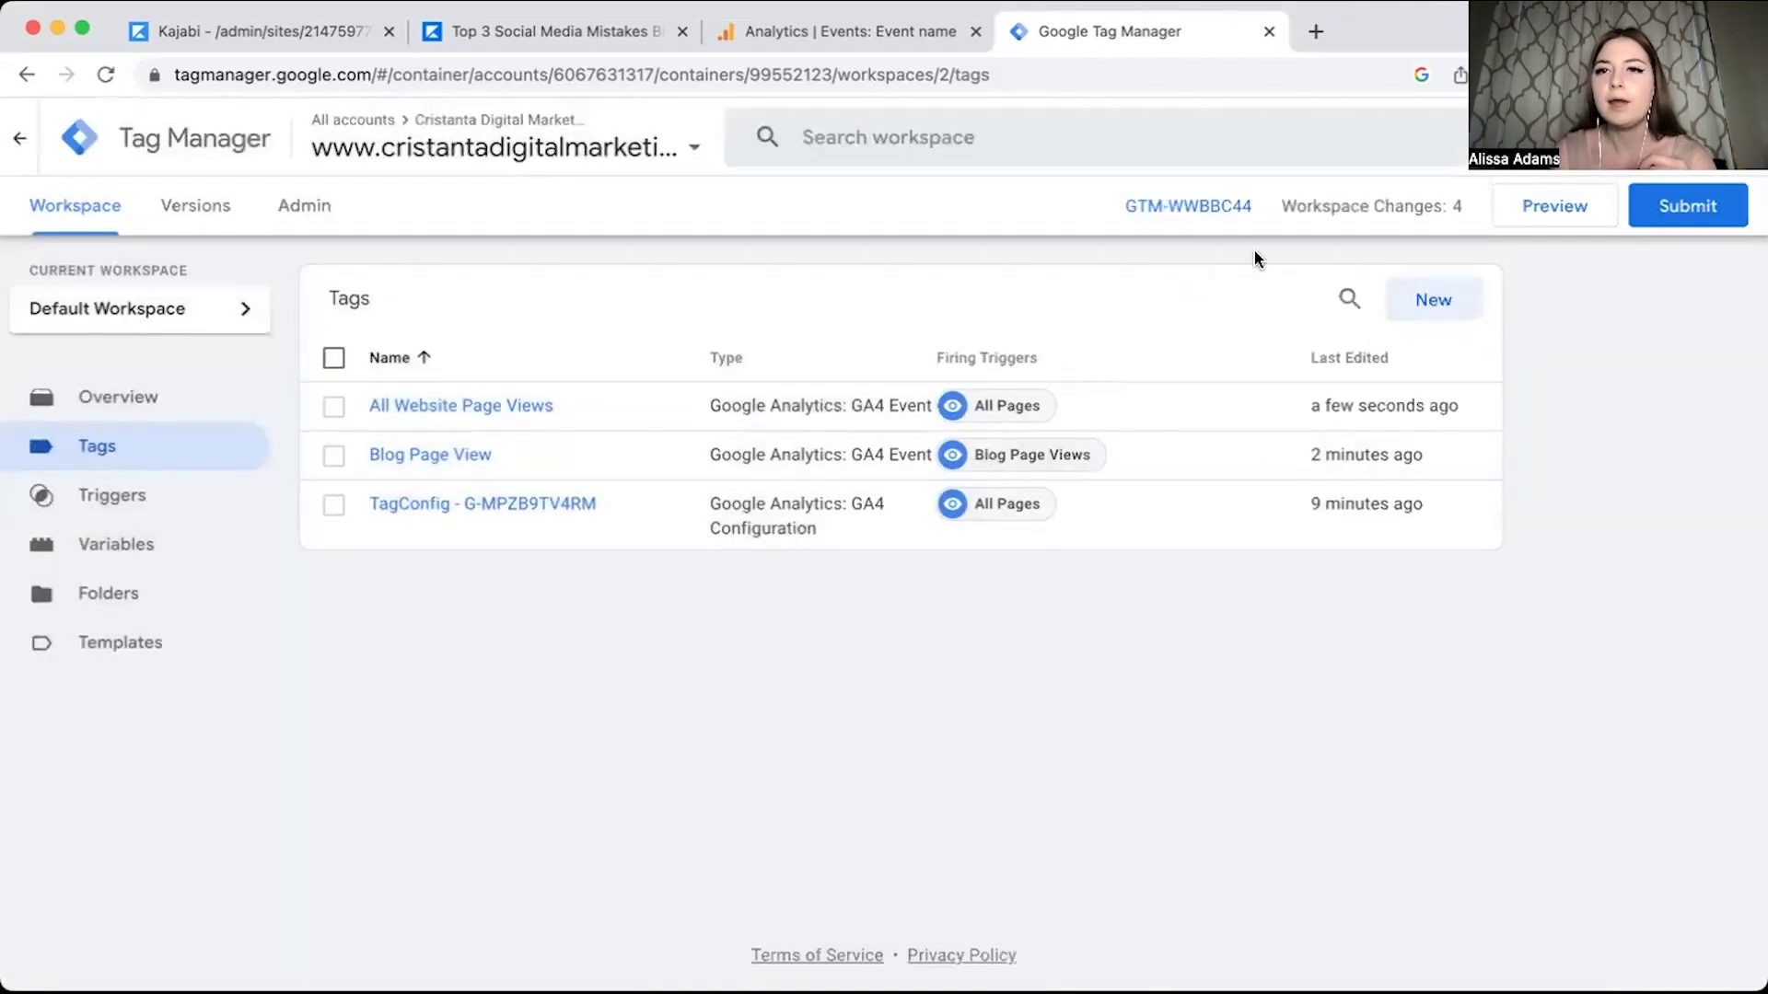
Publish the workspace changes as version GA4 Config with description "Setup GA4 config, all page view event, blog page view event".
{"action": "left_click", "coordinate": [1699, 213]}
{"action": "left_click", "coordinate": [742, 419]}
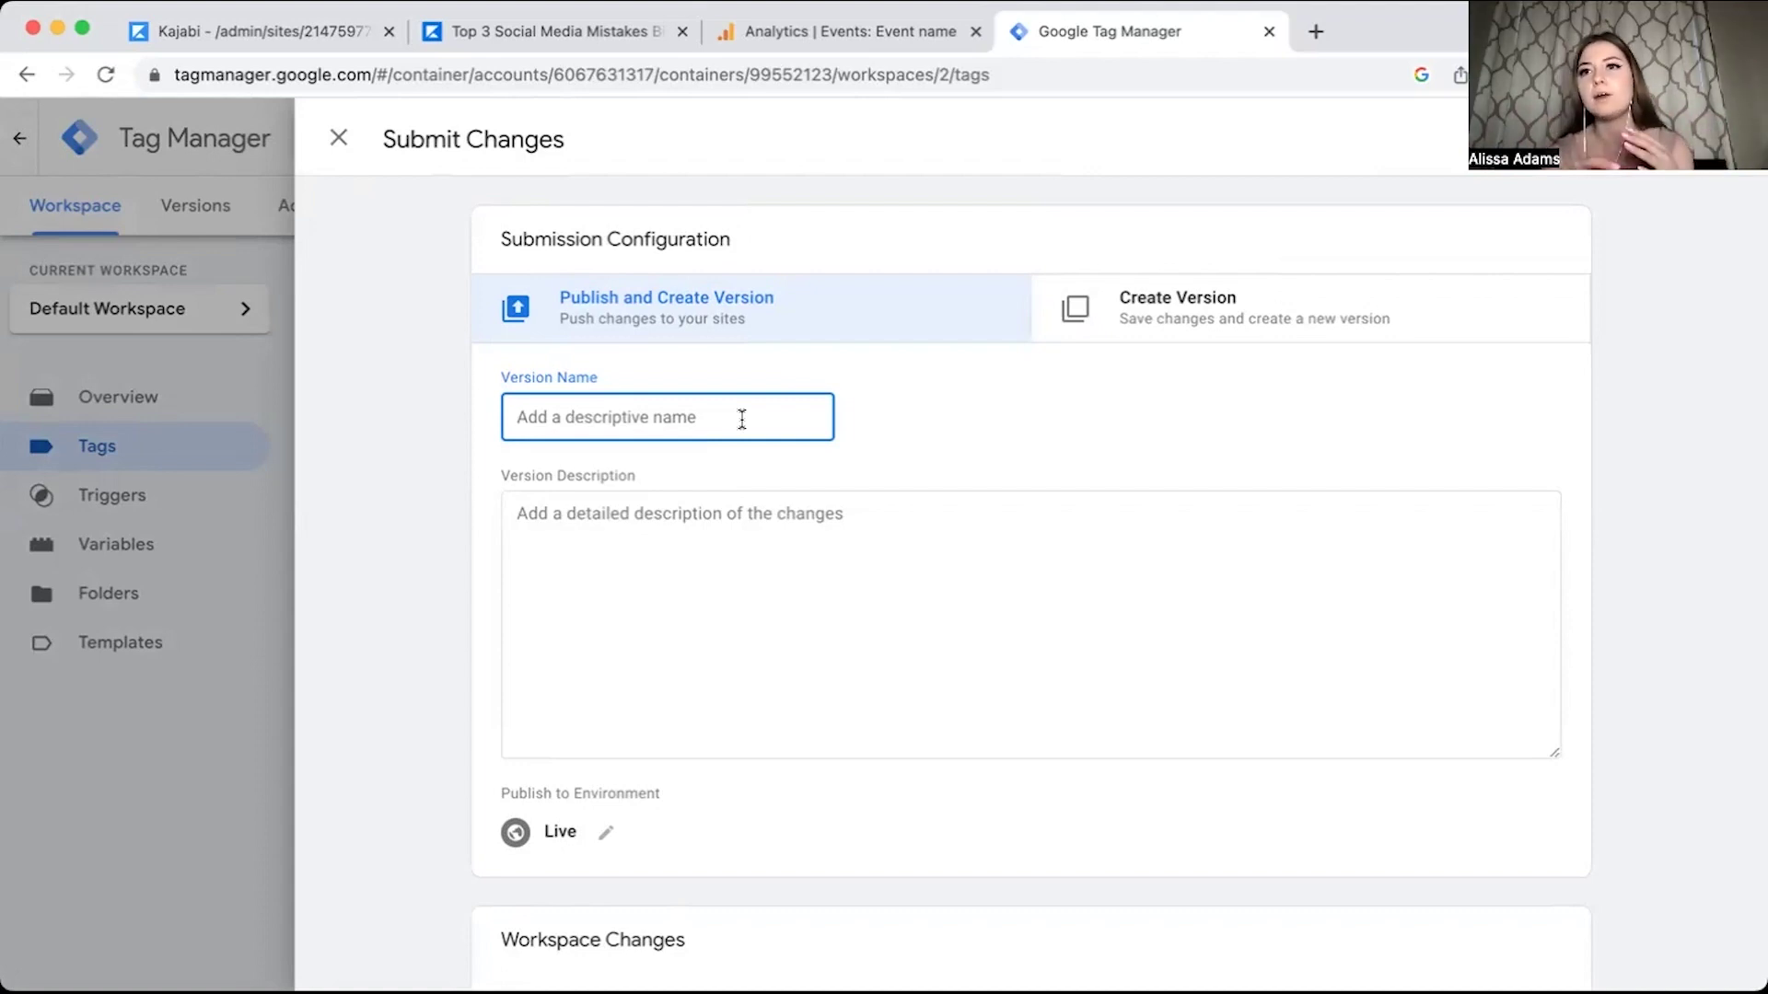
{"action": "type", "text": "GA"}
{"action": "type", "text": "Config"}
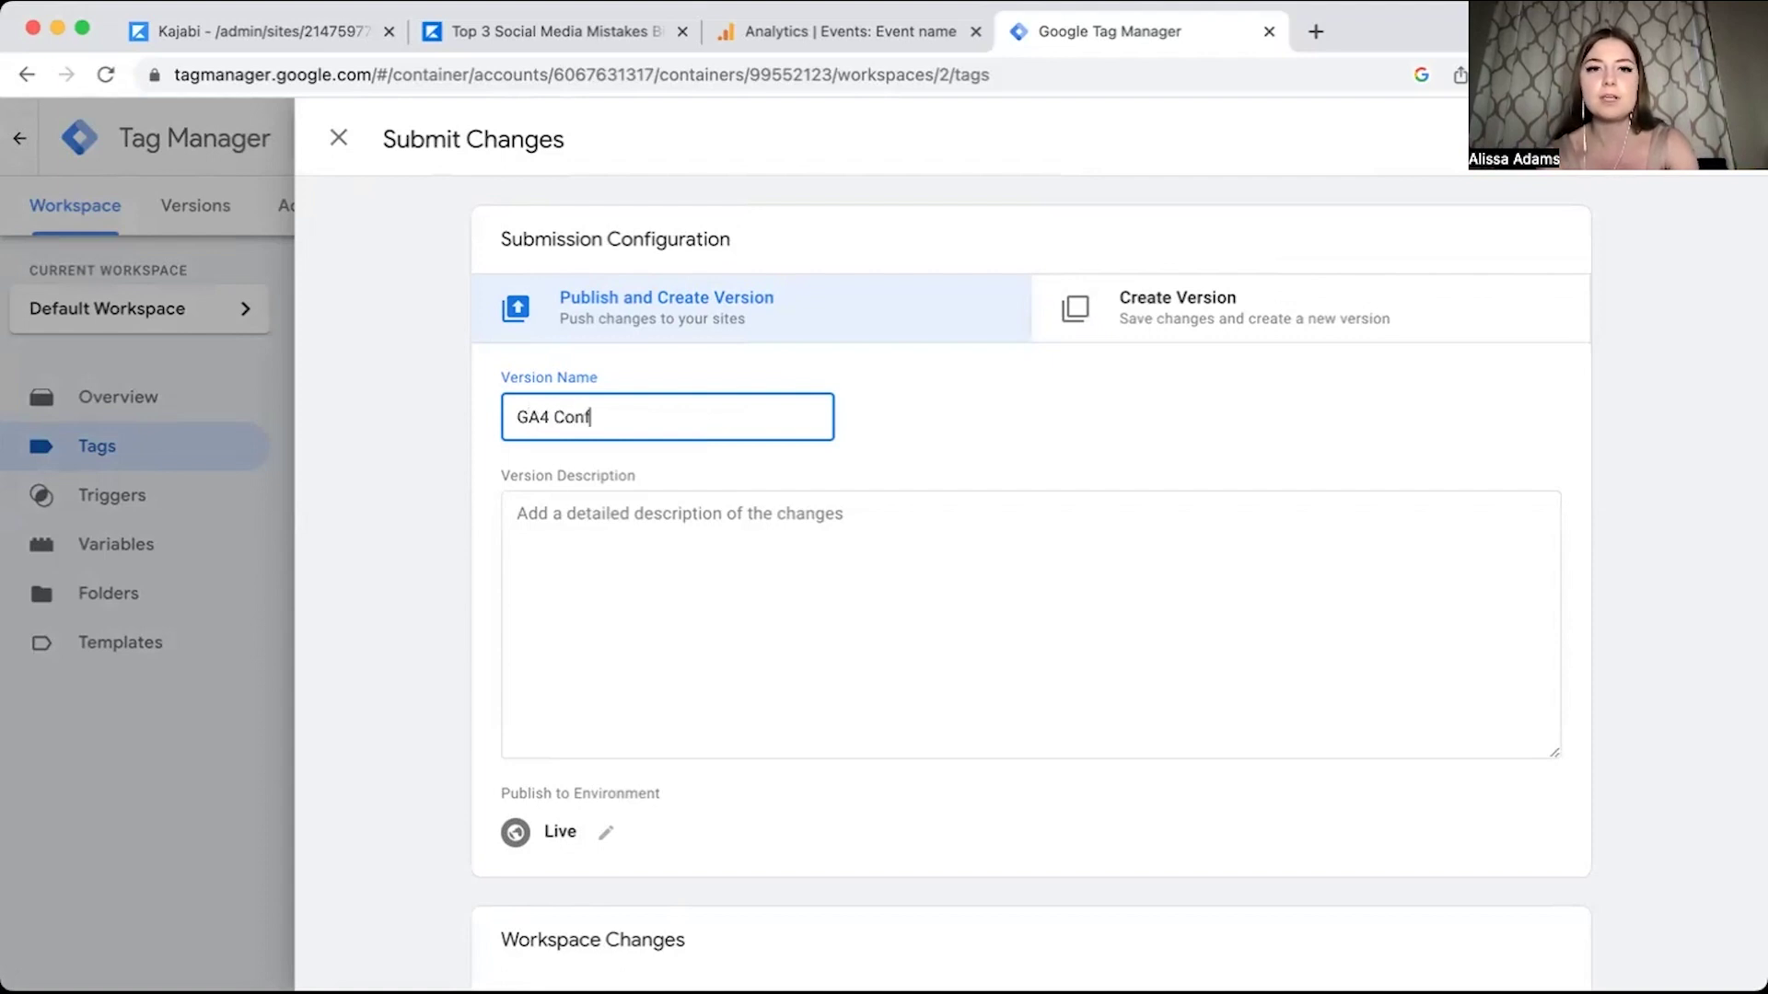
{"action": "left_click", "coordinate": [676, 569]}
{"action": "type", "text": "Setup GA4 config , all pa"}
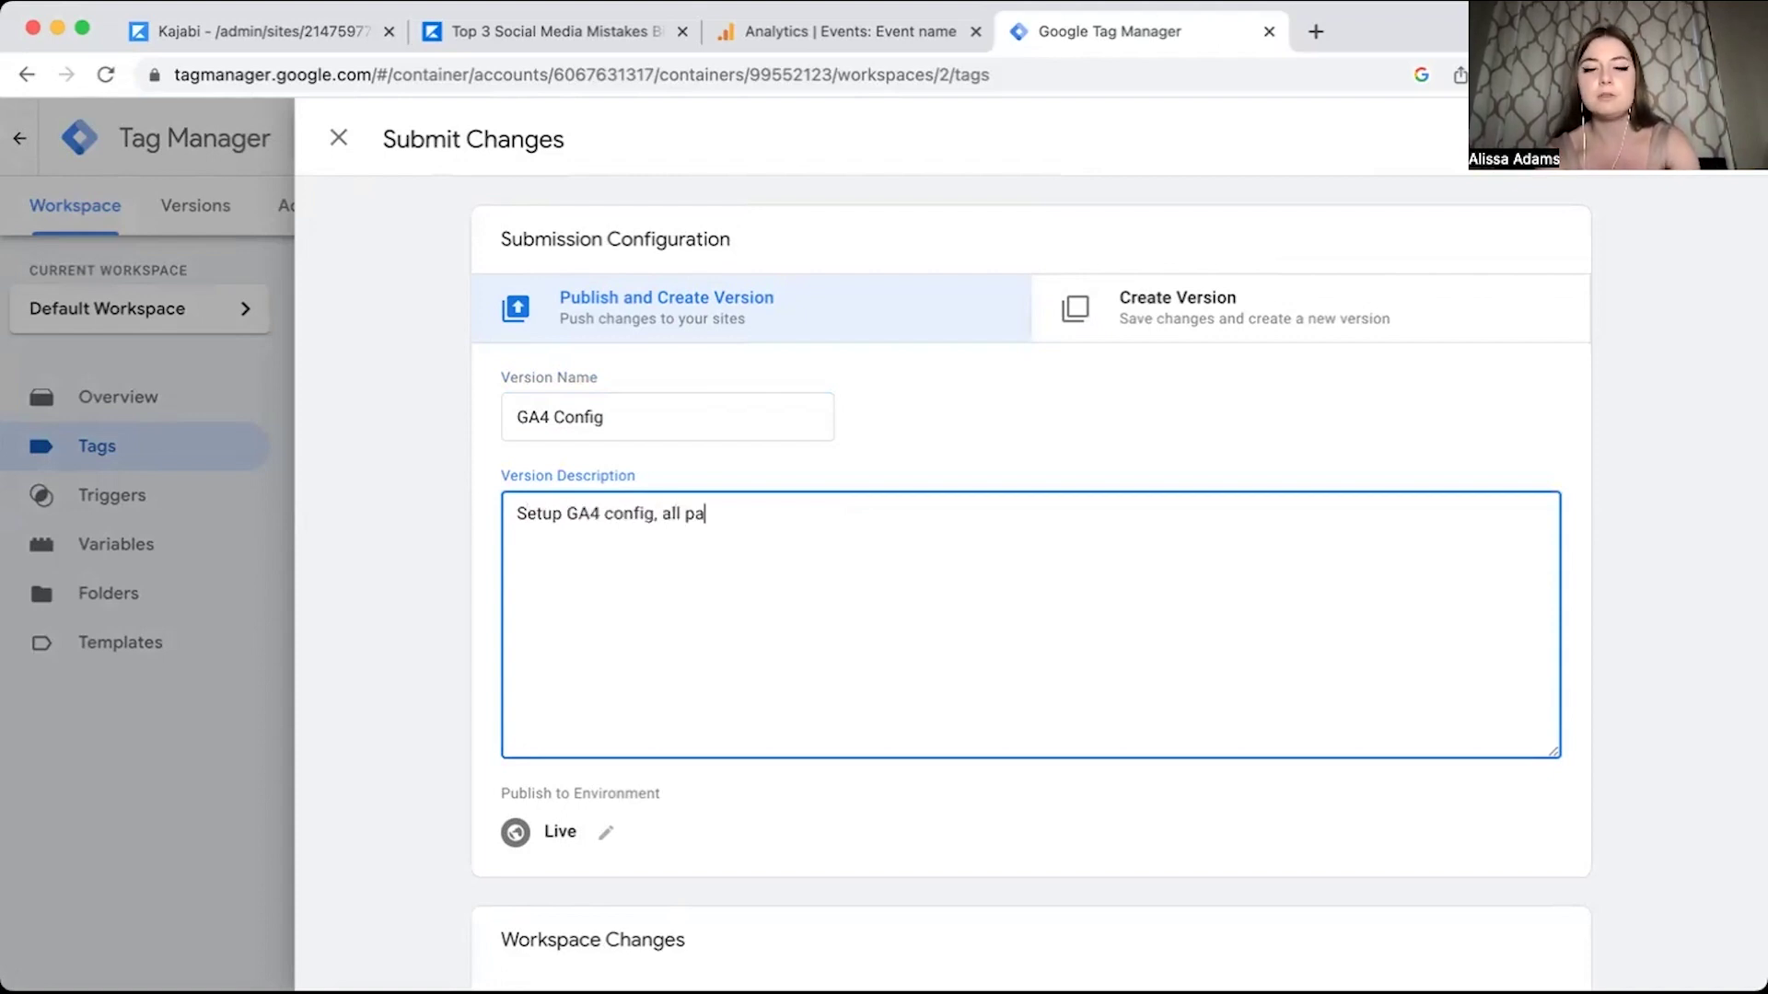
{"action": "type", "text": "ge view event, blog page view event"}
{"action": "scroll", "coordinate": [525, 754], "scroll_direction": "down", "scroll_amount": 4}
{"action": "scroll", "coordinate": [828, 829], "scroll_direction": "up", "scroll_amount": 4}
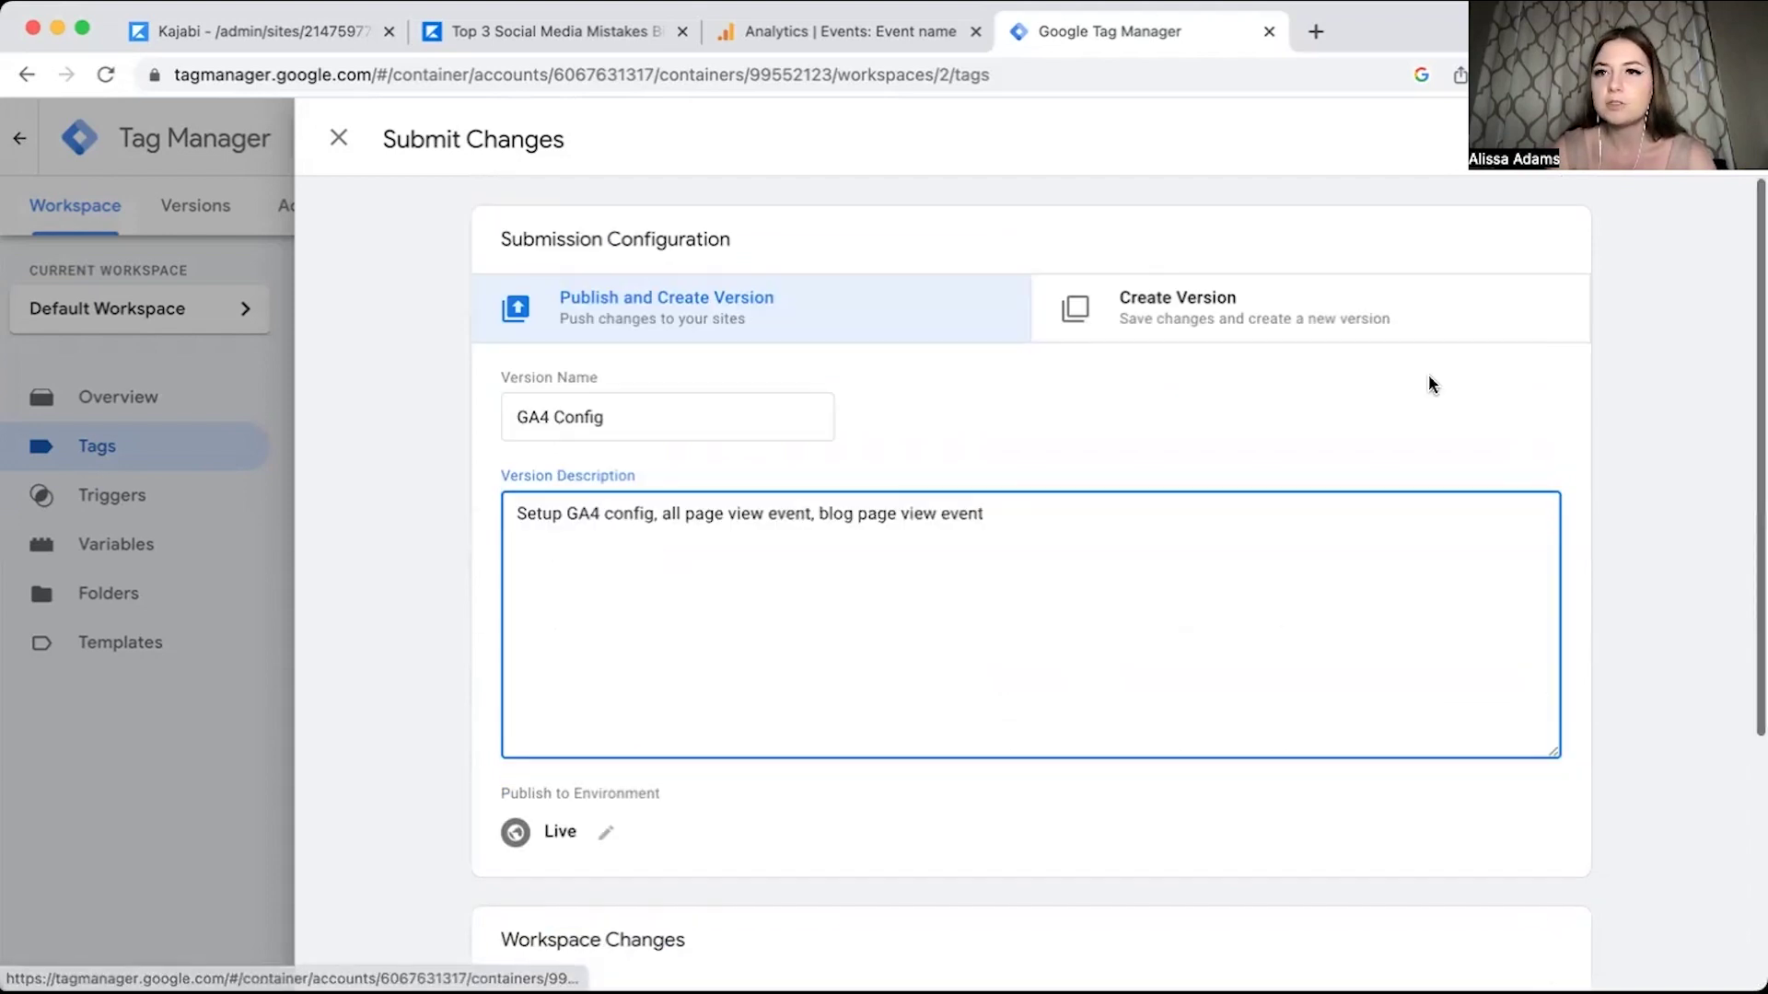
{"action": "left_click", "coordinate": [1667, 138]}
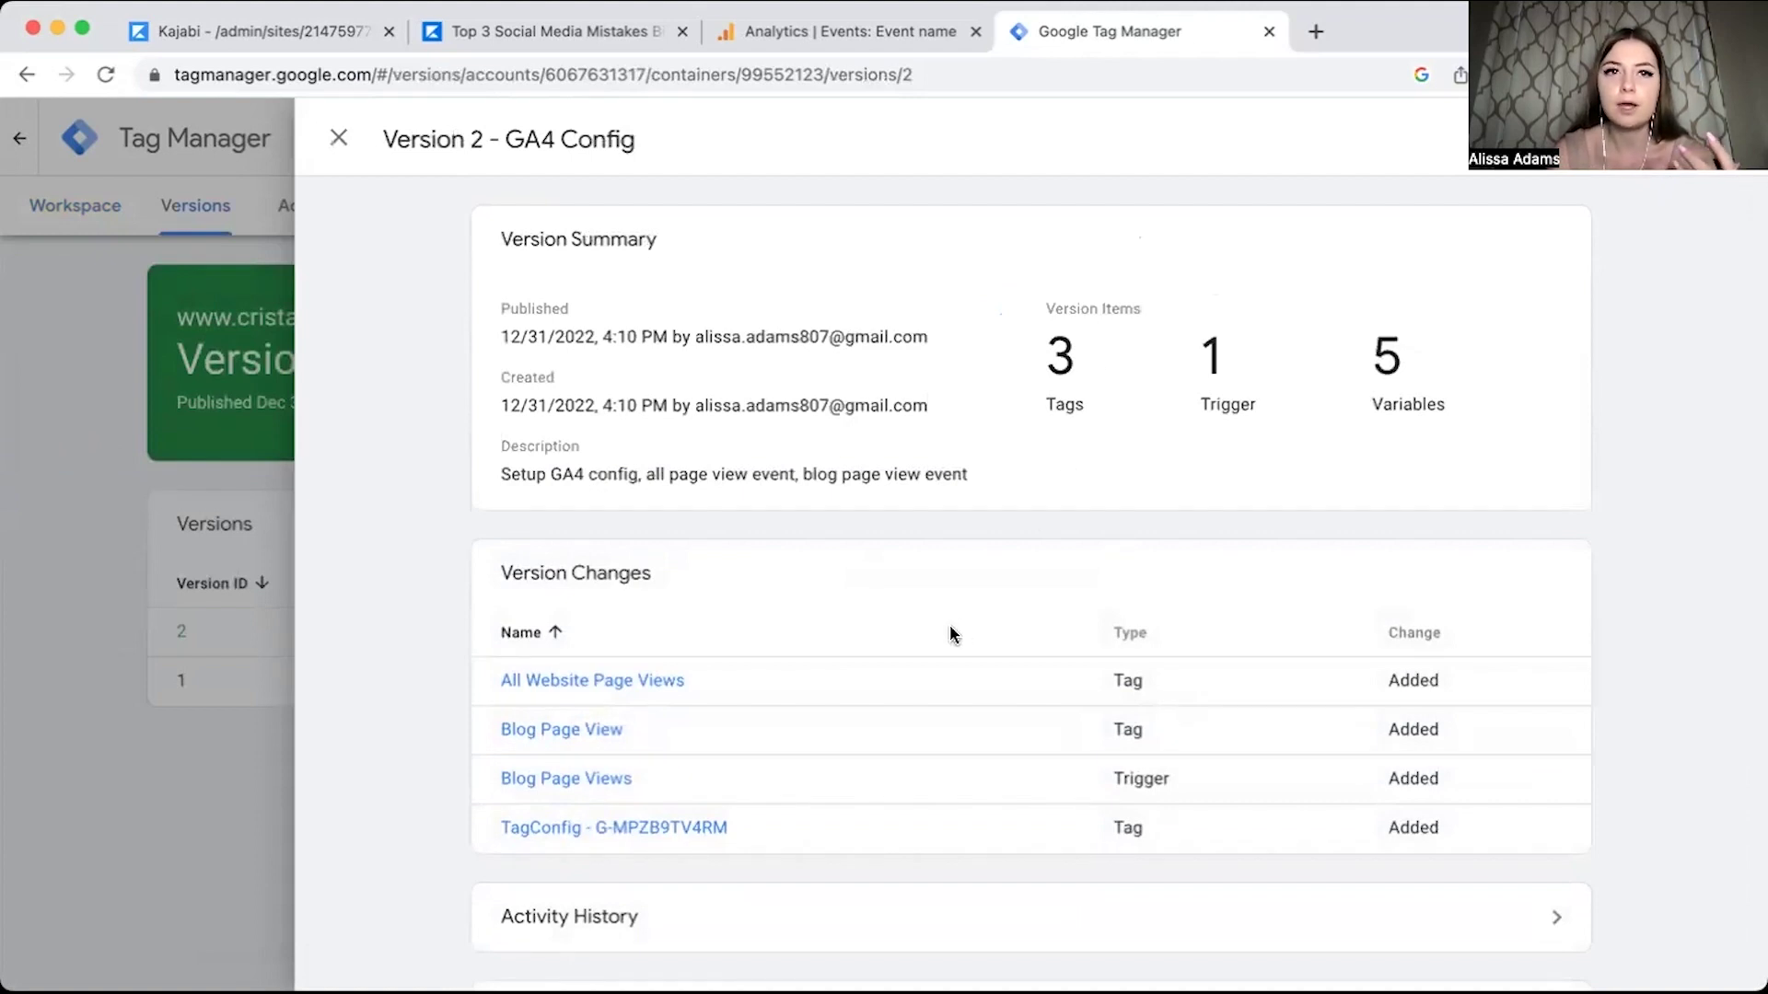
Review the published version's details, close them and return to the workspace overview.
{"action": "scroll", "coordinate": [950, 632], "scroll_direction": "down", "scroll_amount": 5}
{"action": "left_click", "coordinate": [337, 143]}
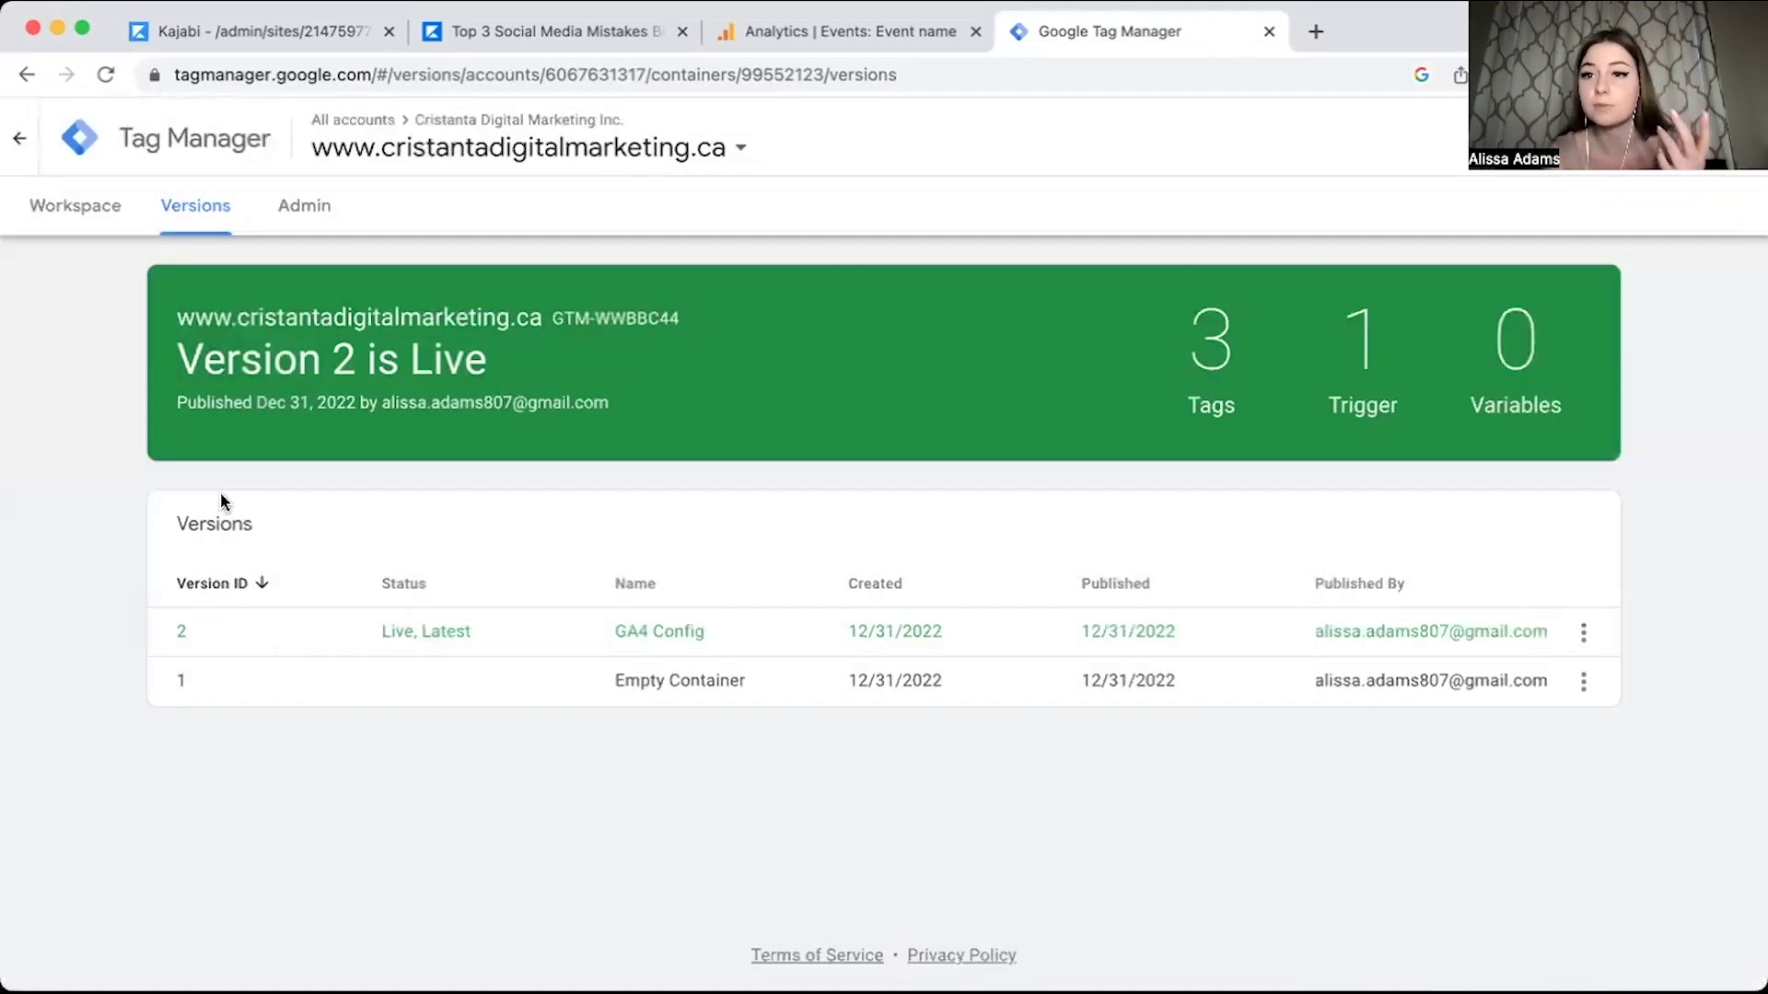
{"action": "left_click", "coordinate": [69, 208]}
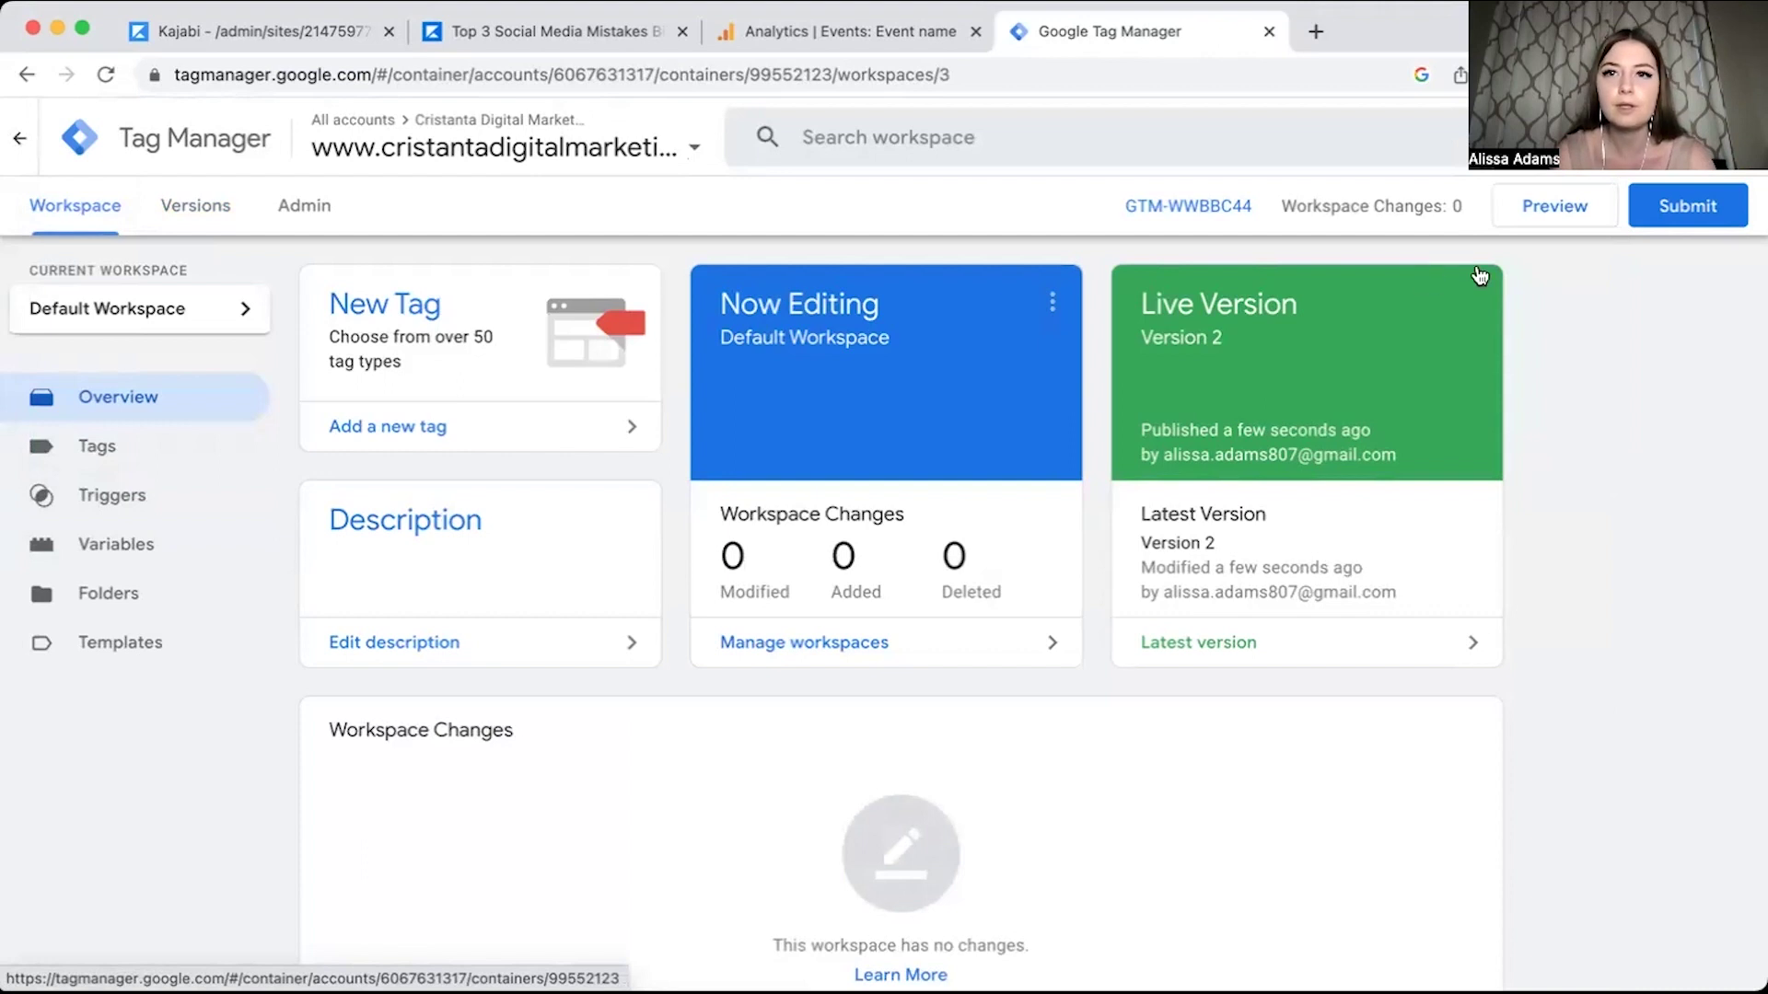
{"action": "left_click", "coordinate": [1554, 208]}
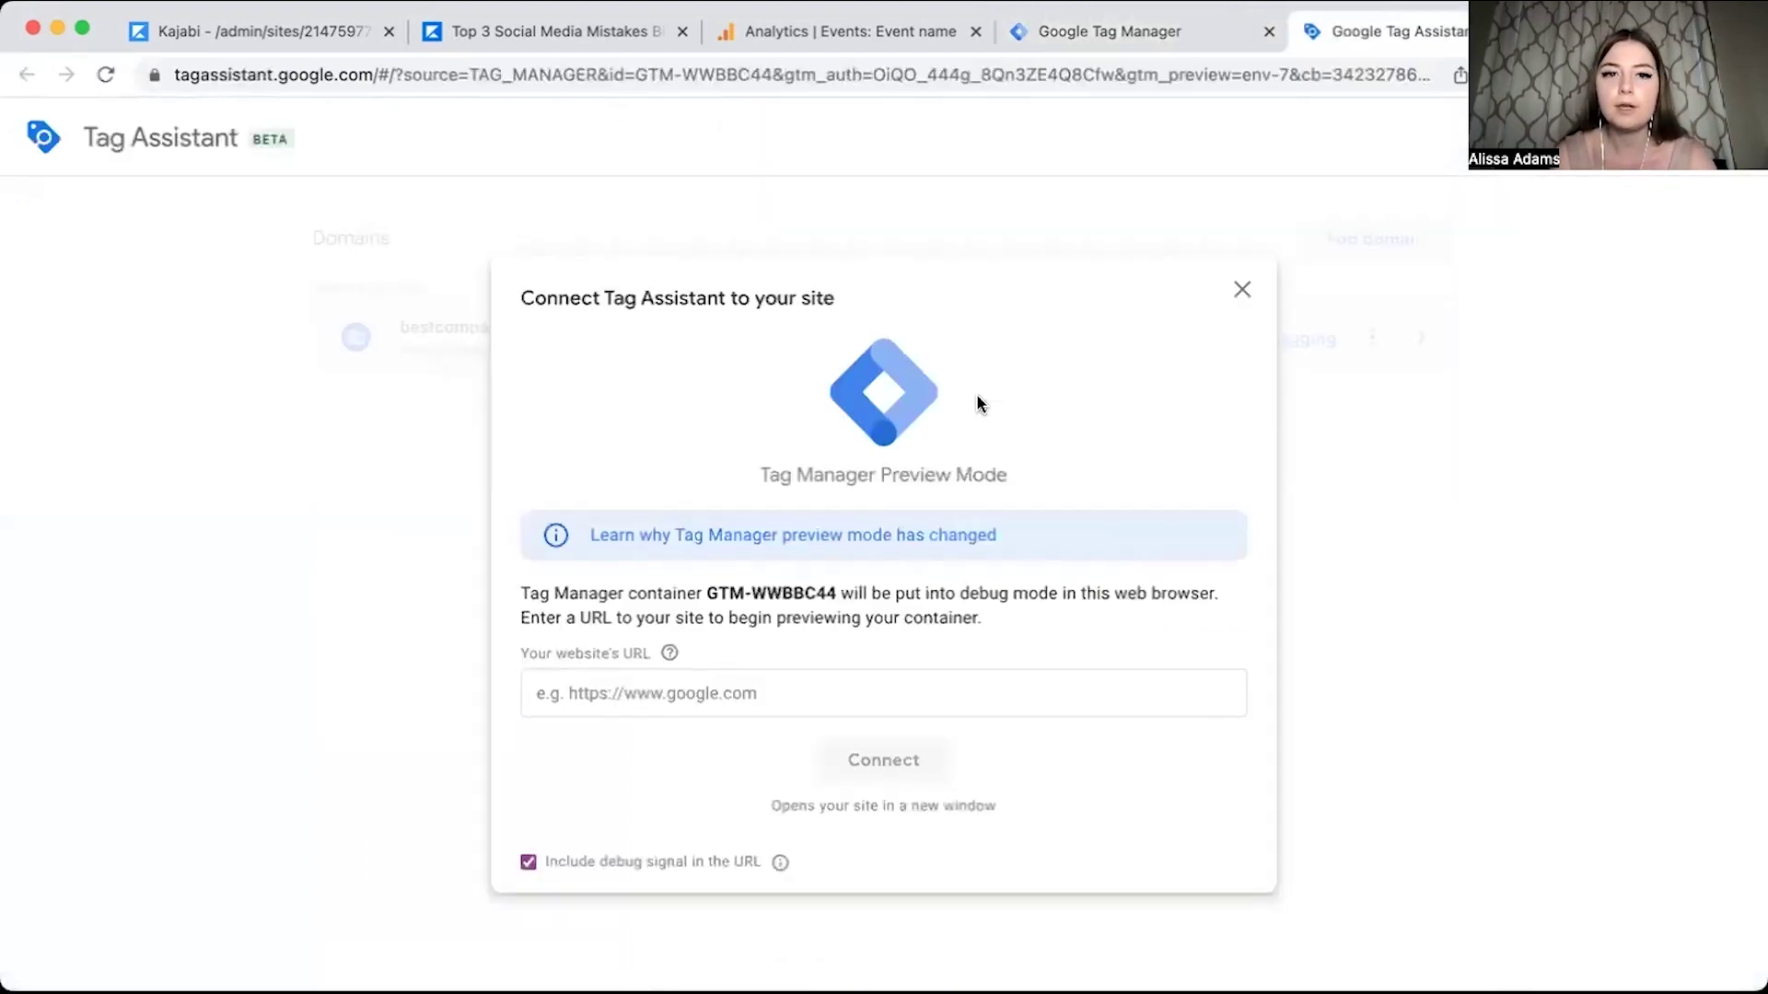
{"action": "left_click", "coordinate": [718, 696]}
{"action": "type", "text": "https://www.c"}
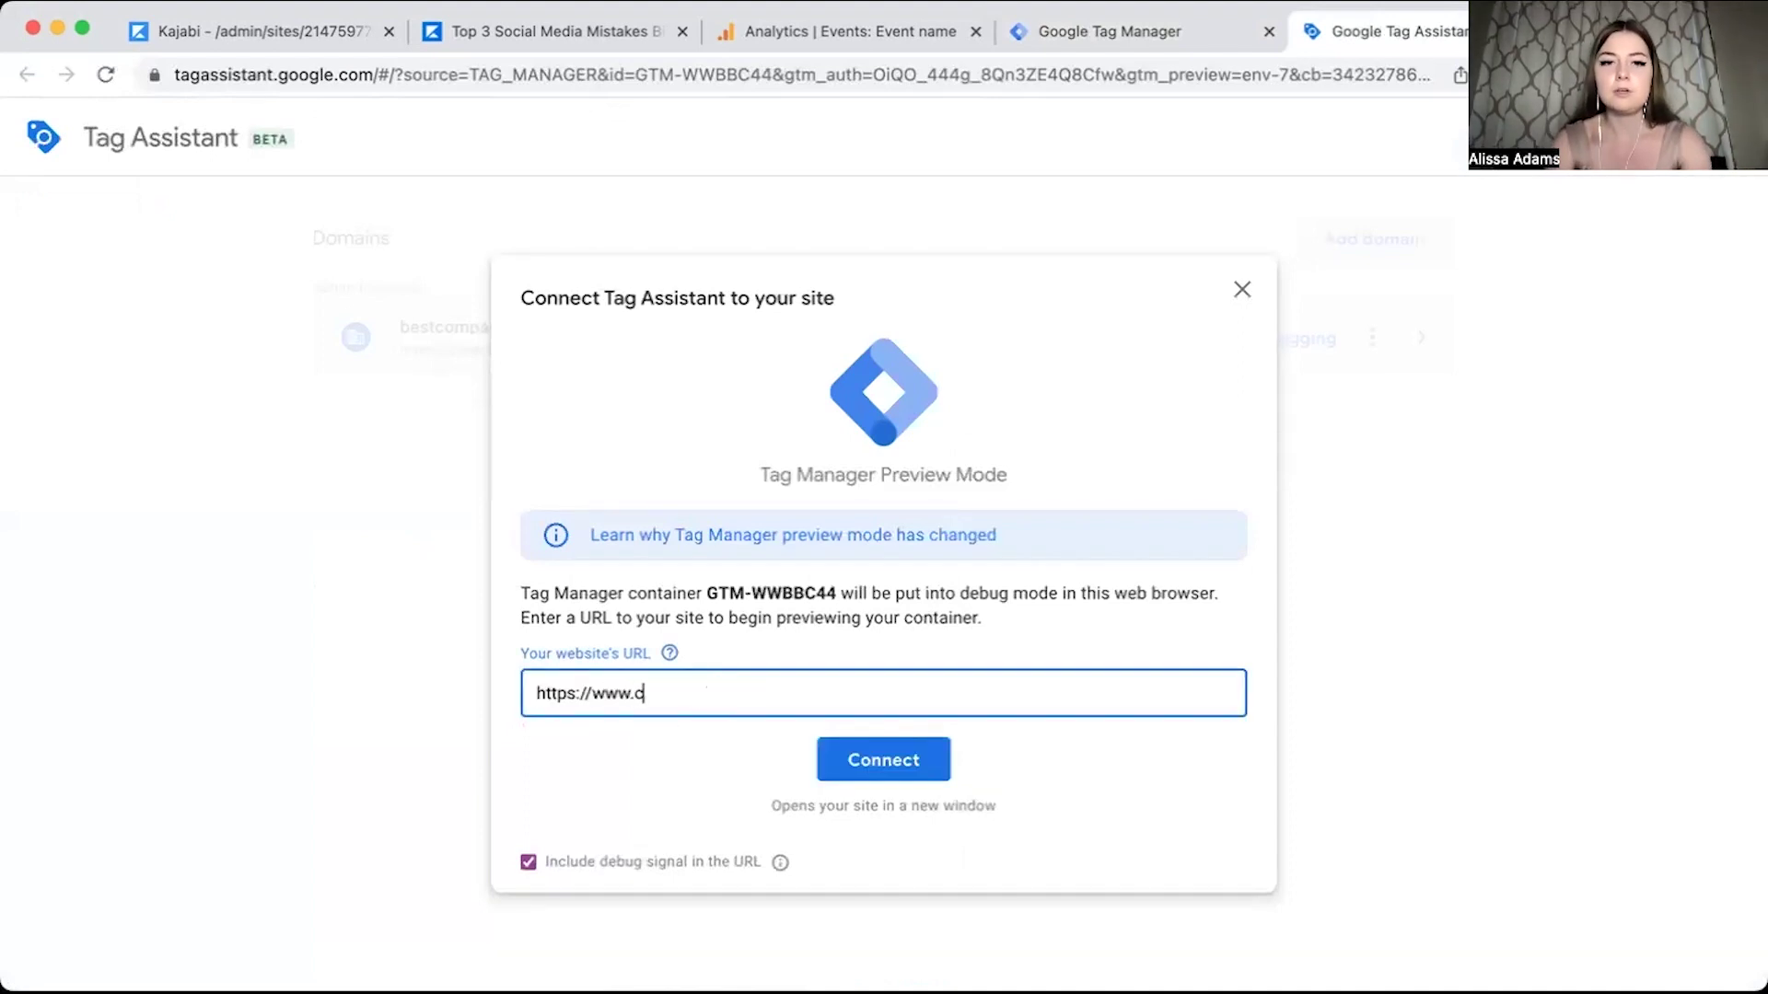
{"action": "type", "text": "rist"}
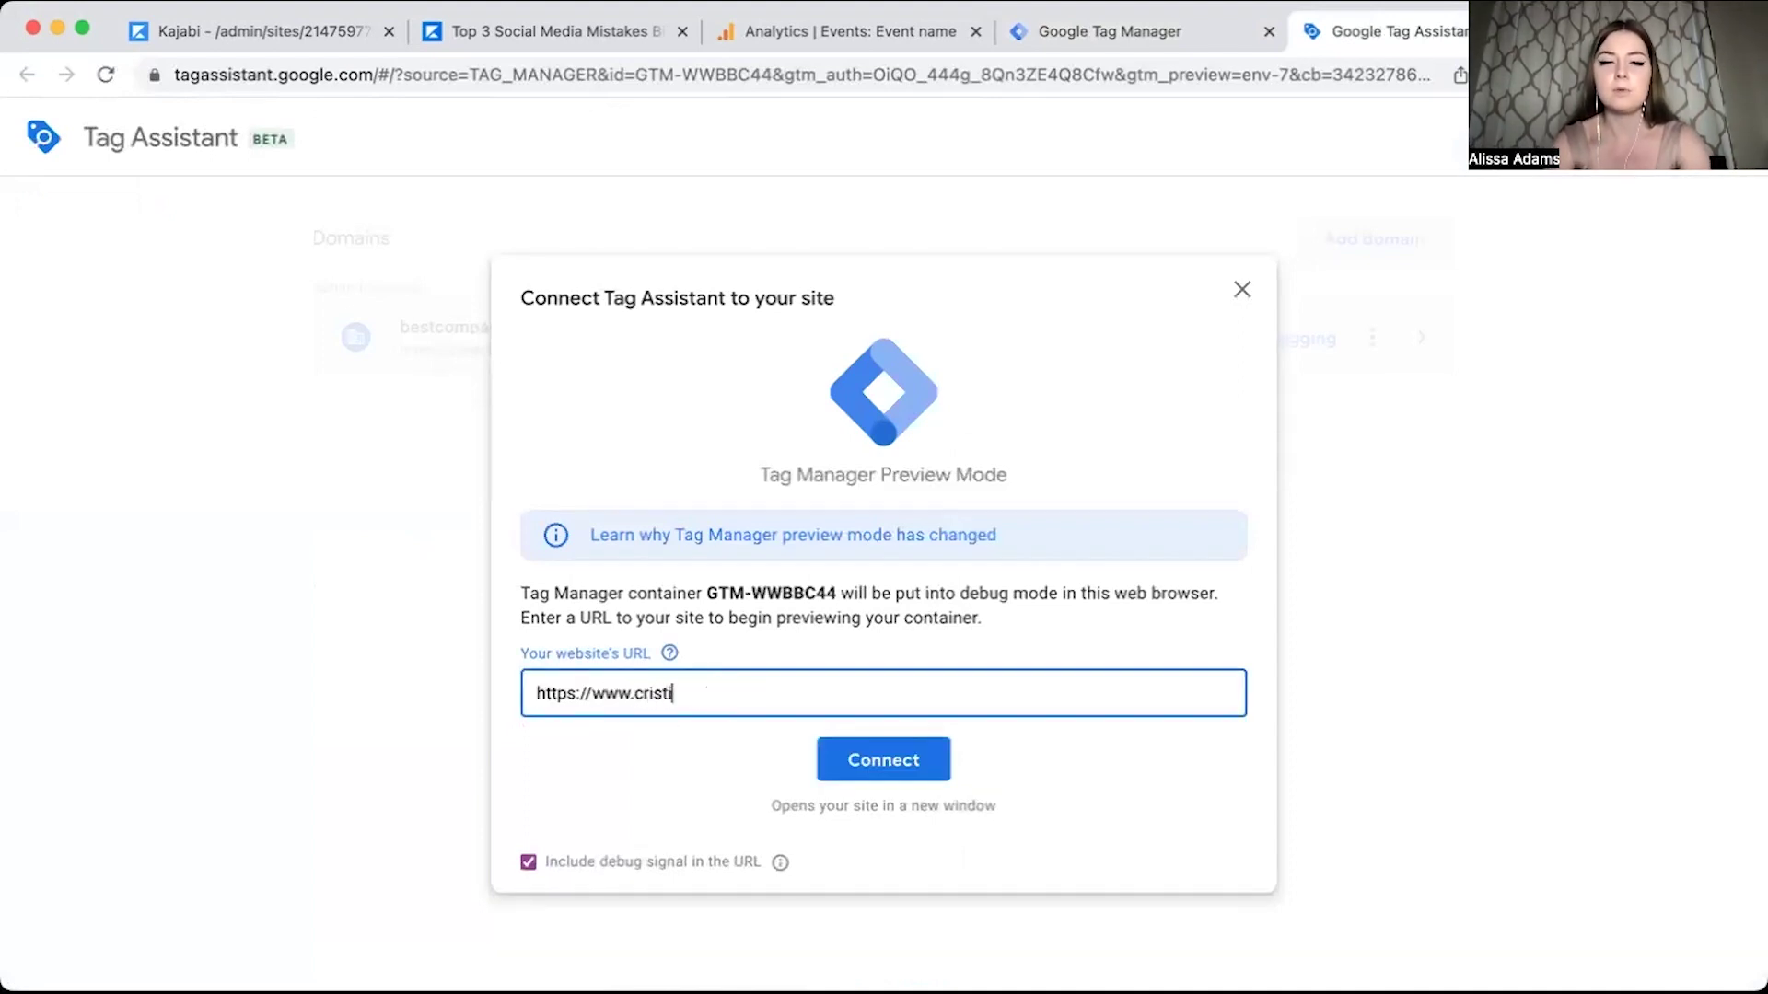
{"action": "type", "text": "antadigit"}
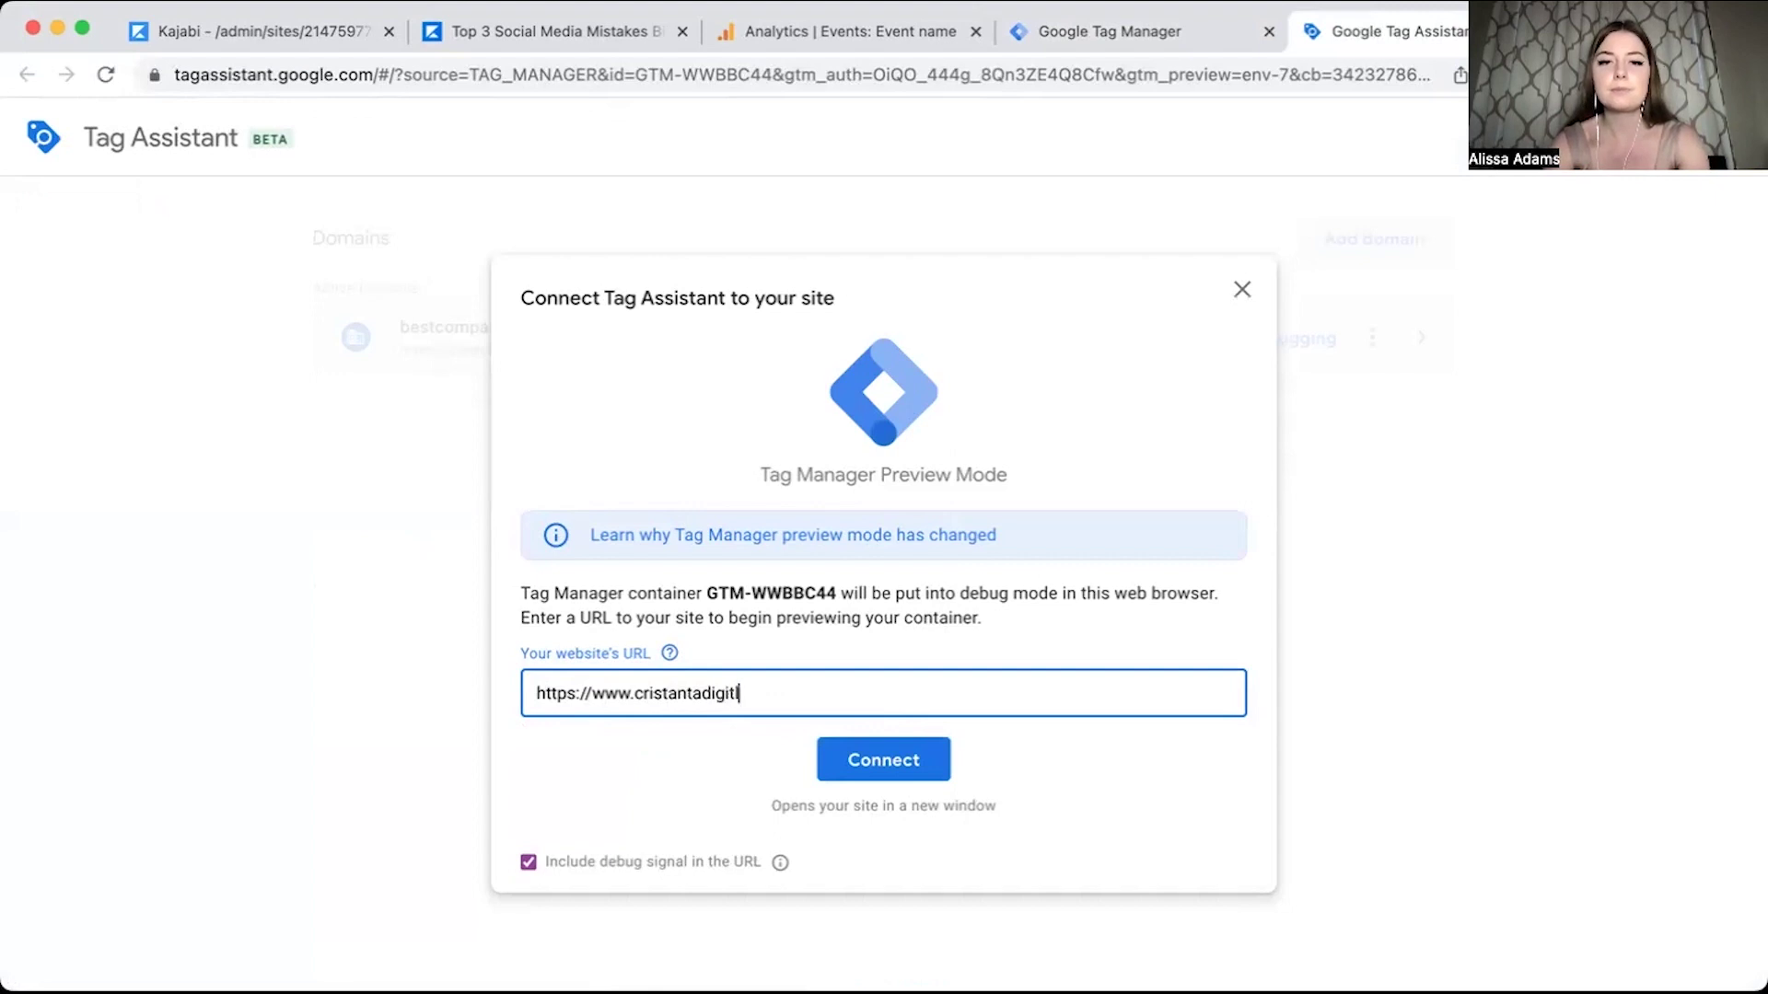
{"action": "type", "text": "almarketing.ca"}
{"action": "left_click", "coordinate": [869, 764]}
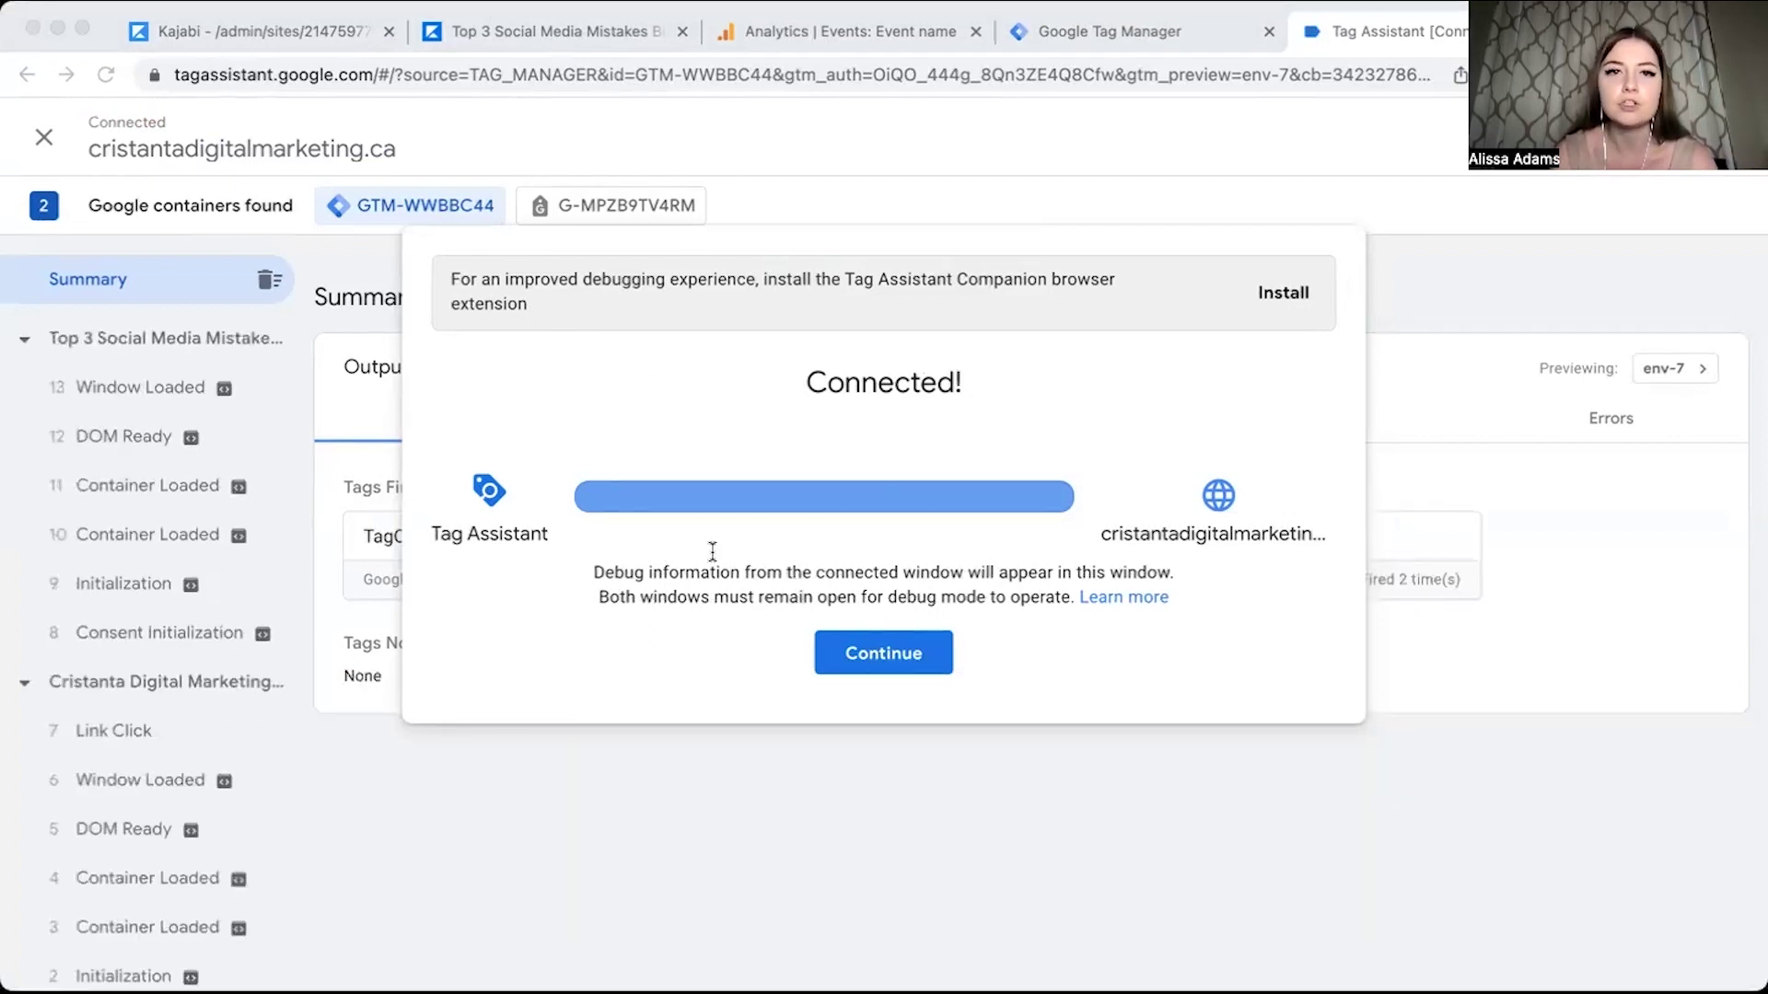
Dismiss the connection message and examine the fired tags in the Summary and the blog post's DOM Ready event.
{"action": "left_click", "coordinate": [280, 371]}
{"action": "left_click", "coordinate": [279, 368]}
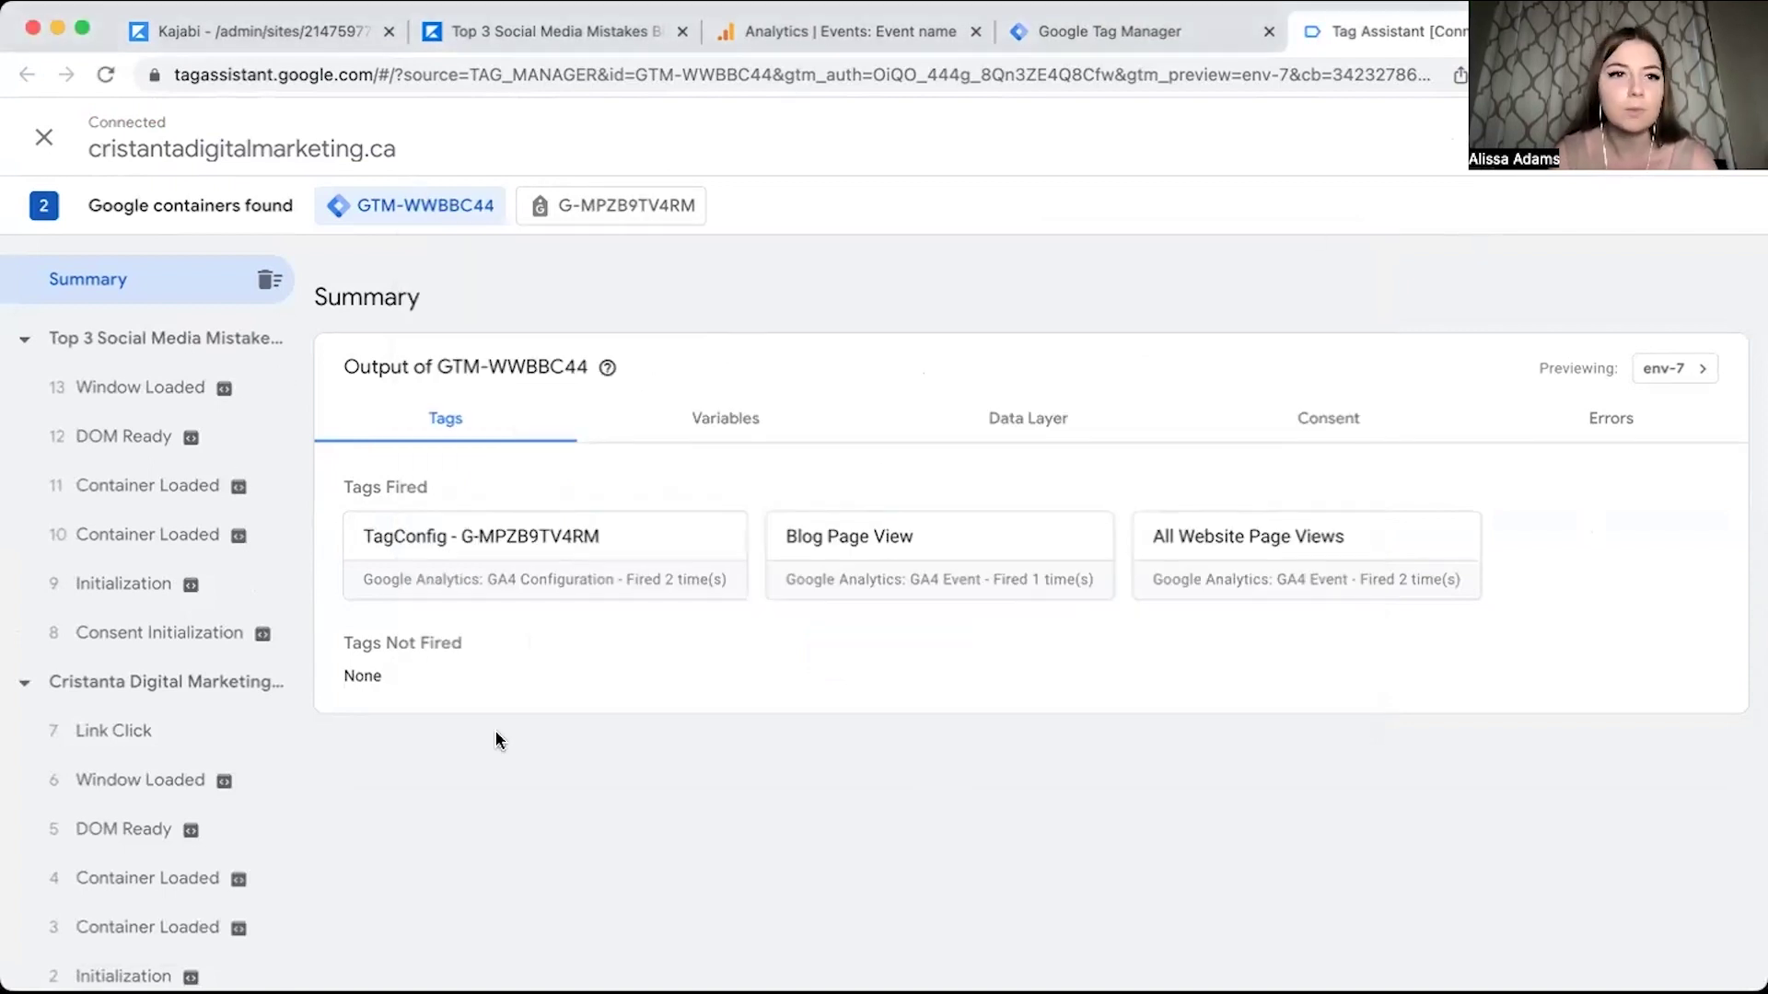
{"action": "mouse_move", "coordinate": [198, 552]}
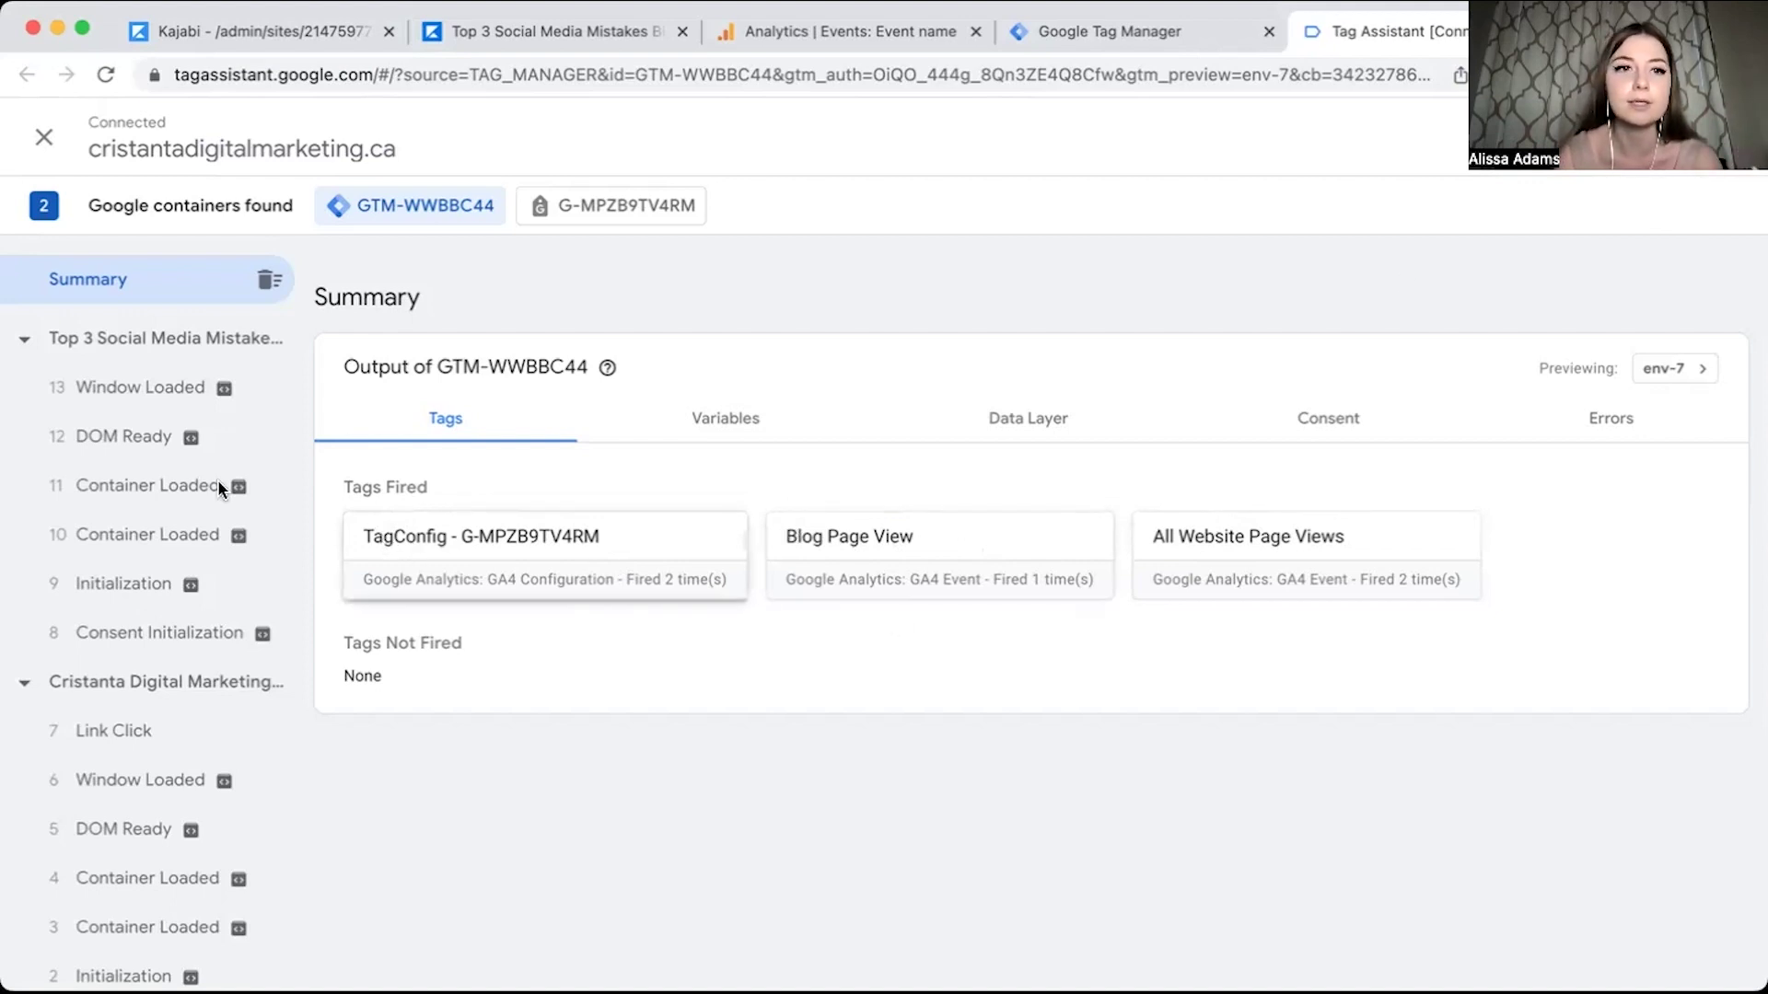
{"action": "left_click", "coordinate": [203, 437]}
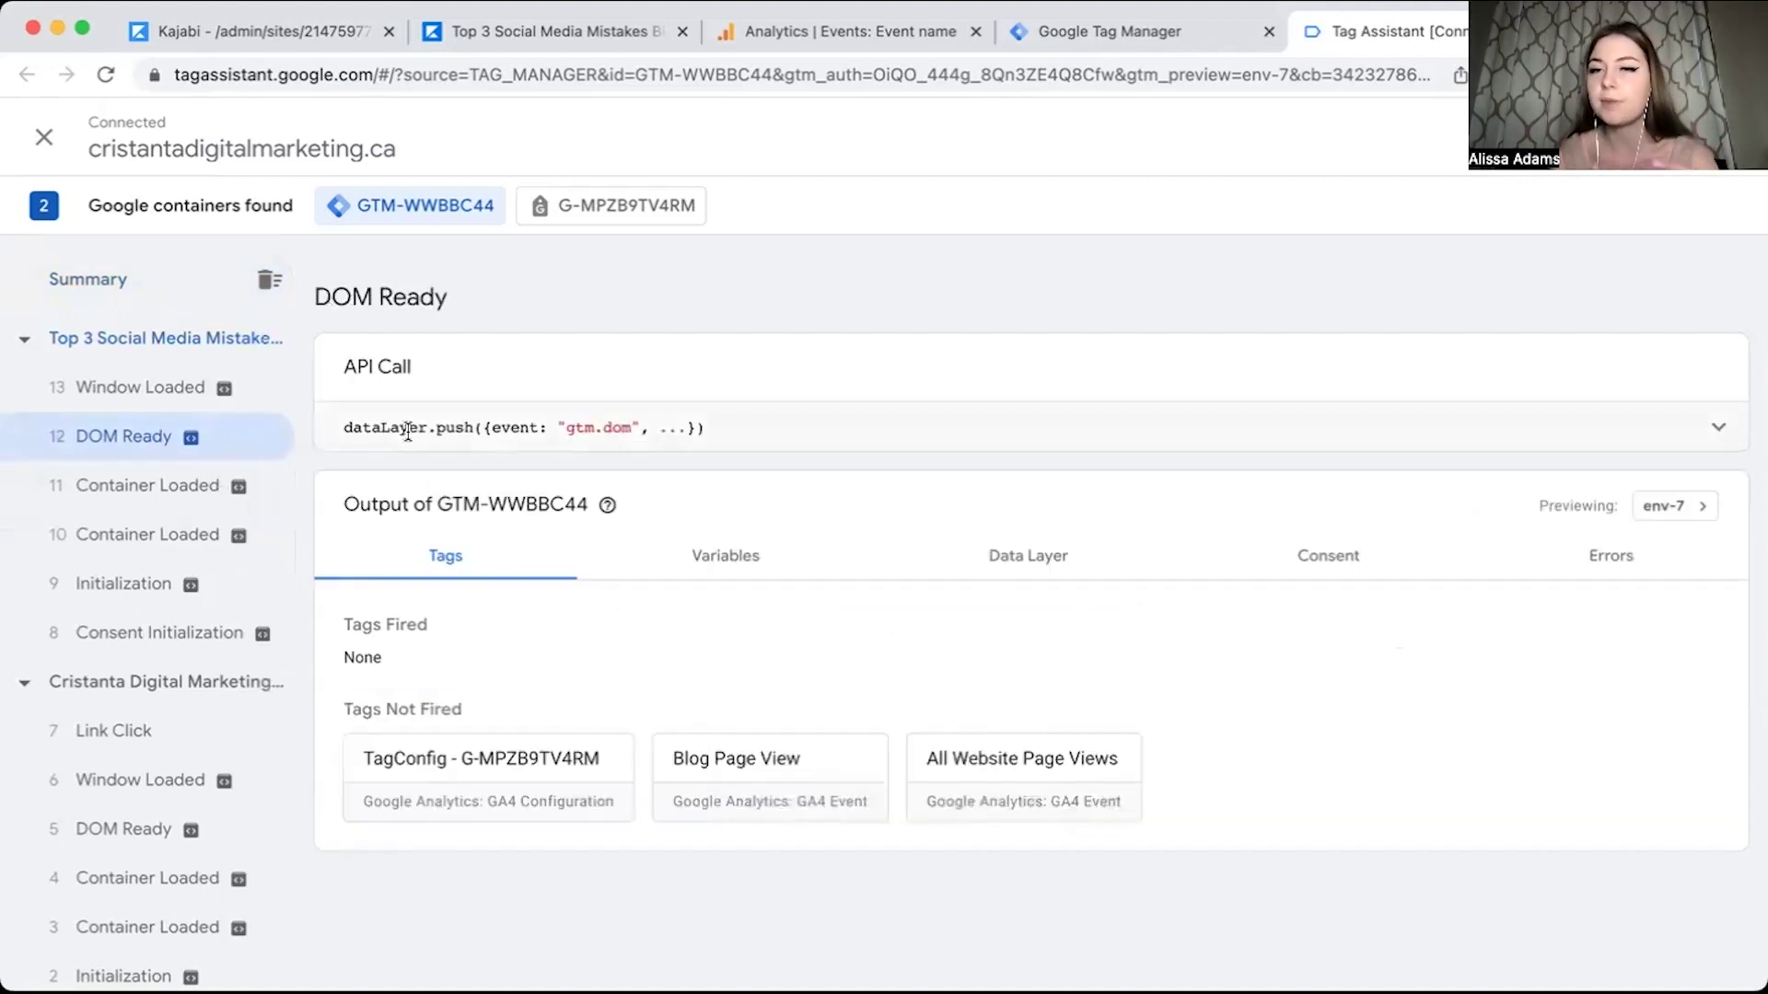
Switch to Google Analytics and open DebugView in the admin settings of the Kajabi property.
{"action": "key", "text": "super+3"}
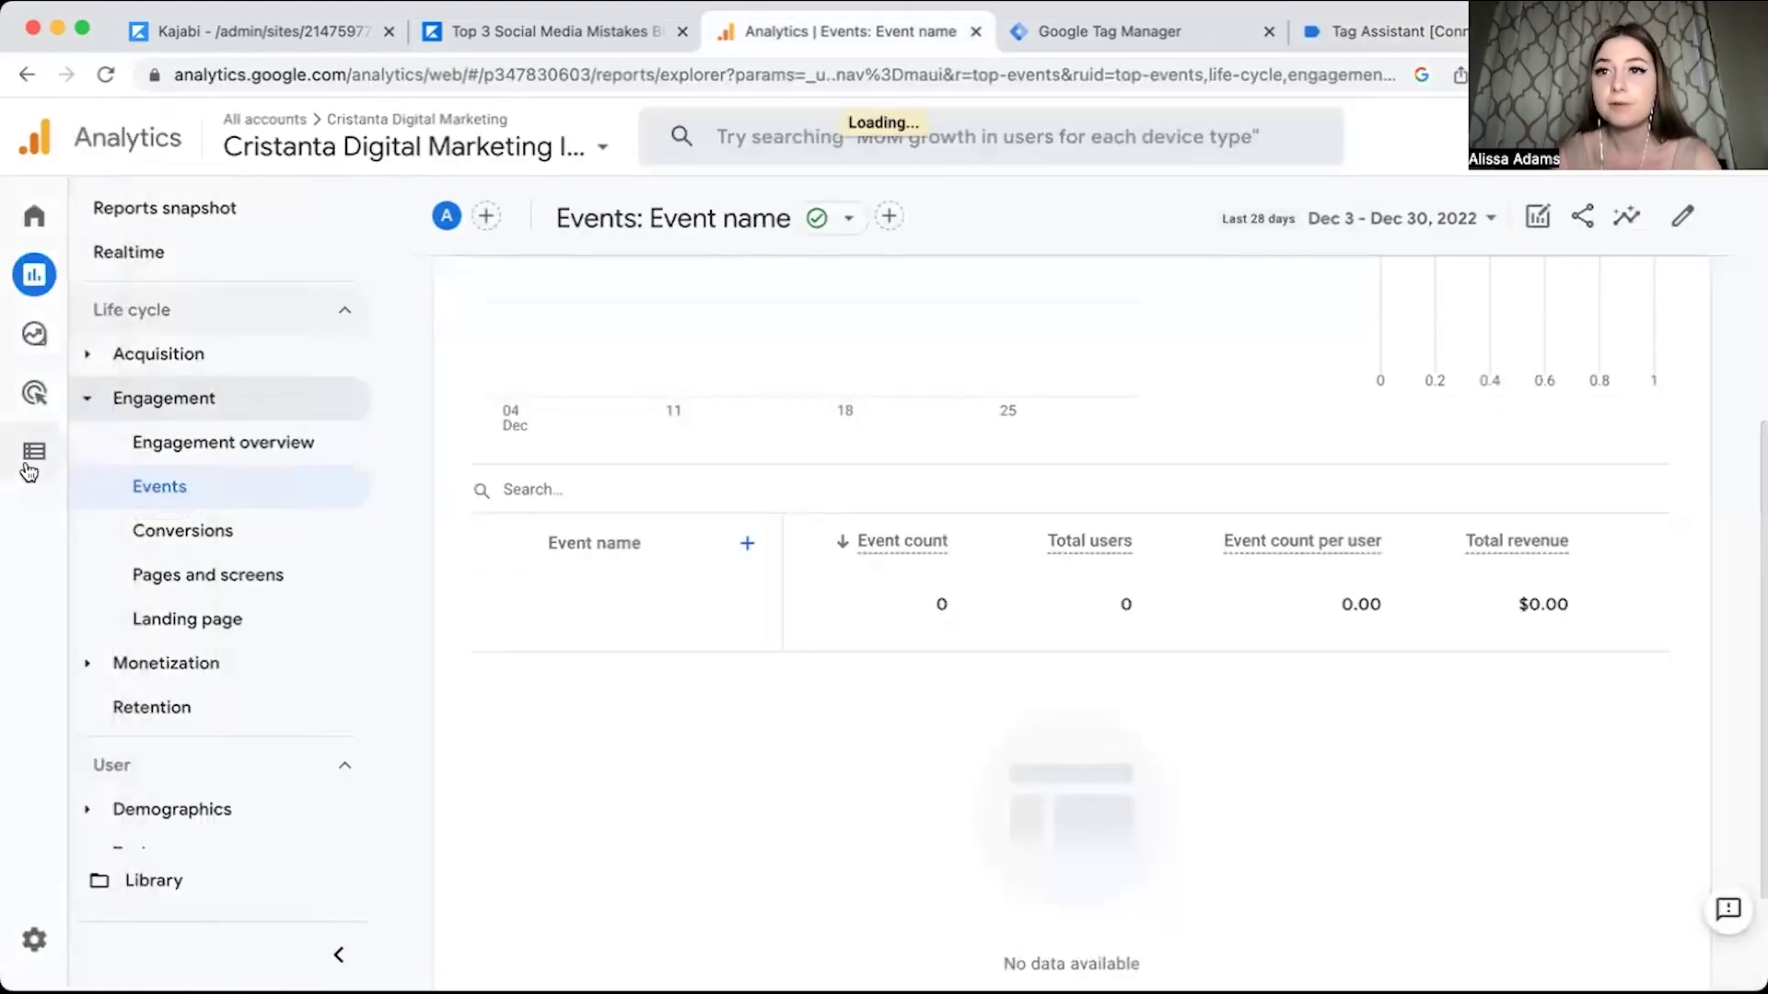
{"action": "left_click", "coordinate": [31, 468]}
{"action": "left_click", "coordinate": [914, 770]}
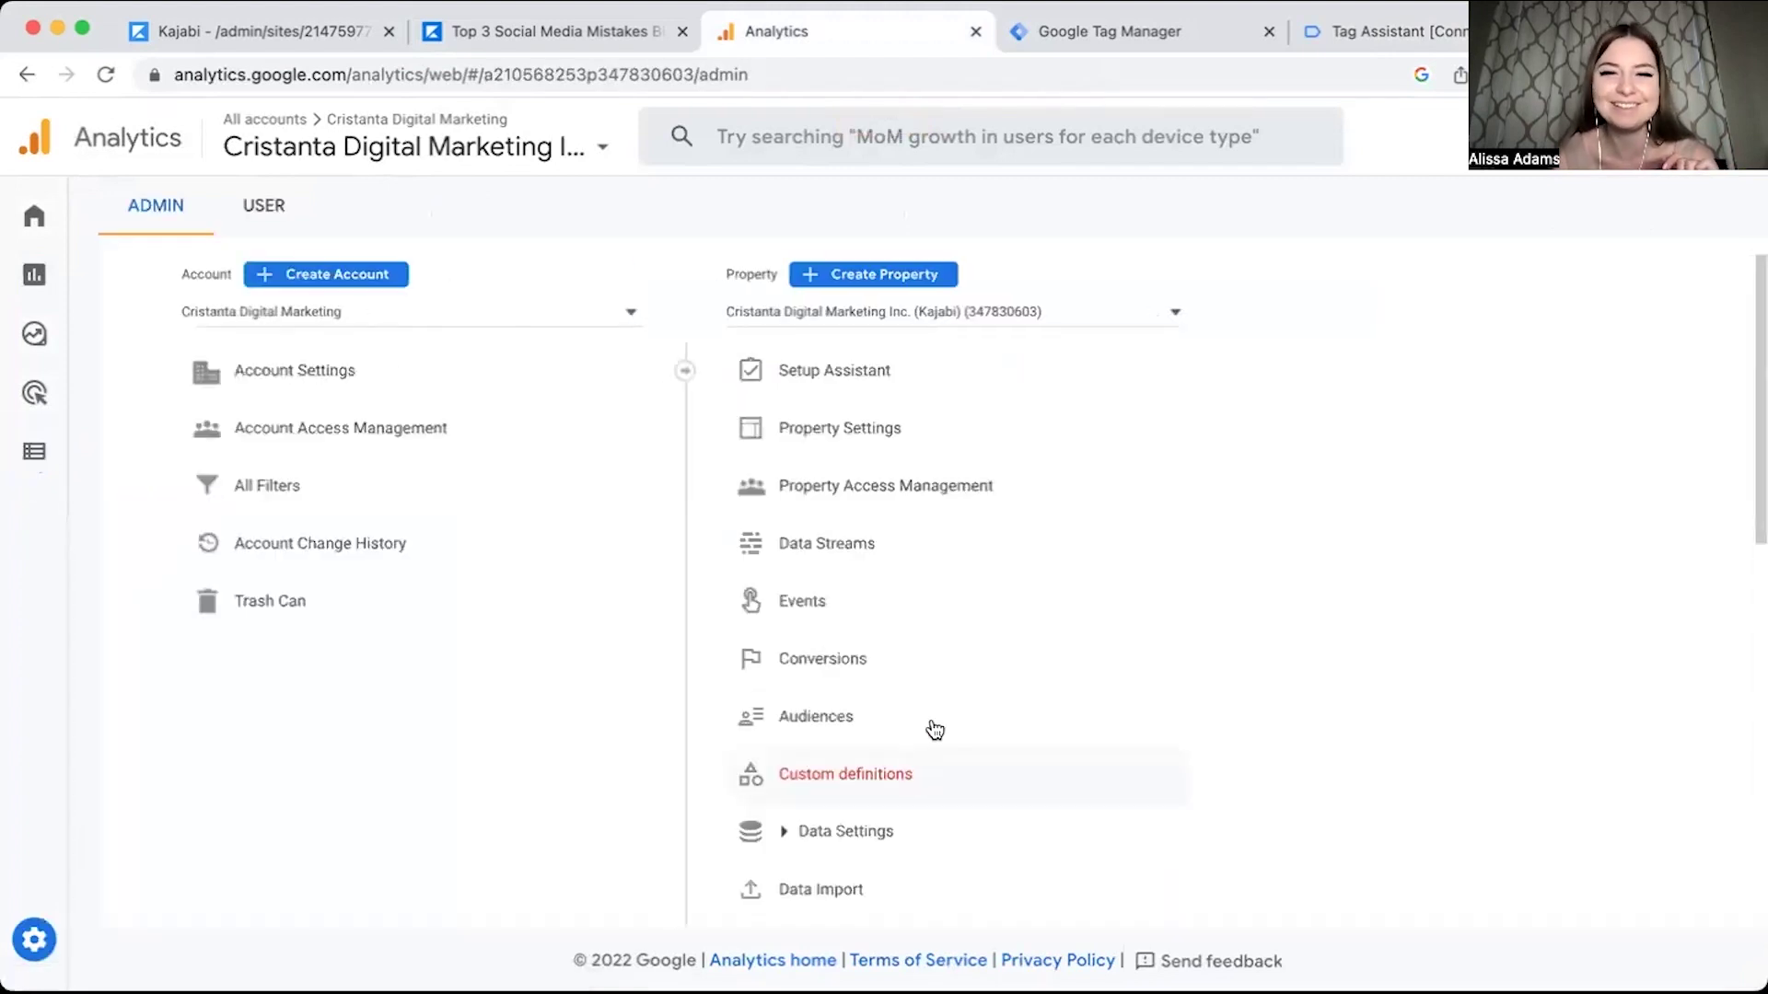
{"action": "left_click", "coordinate": [885, 602]}
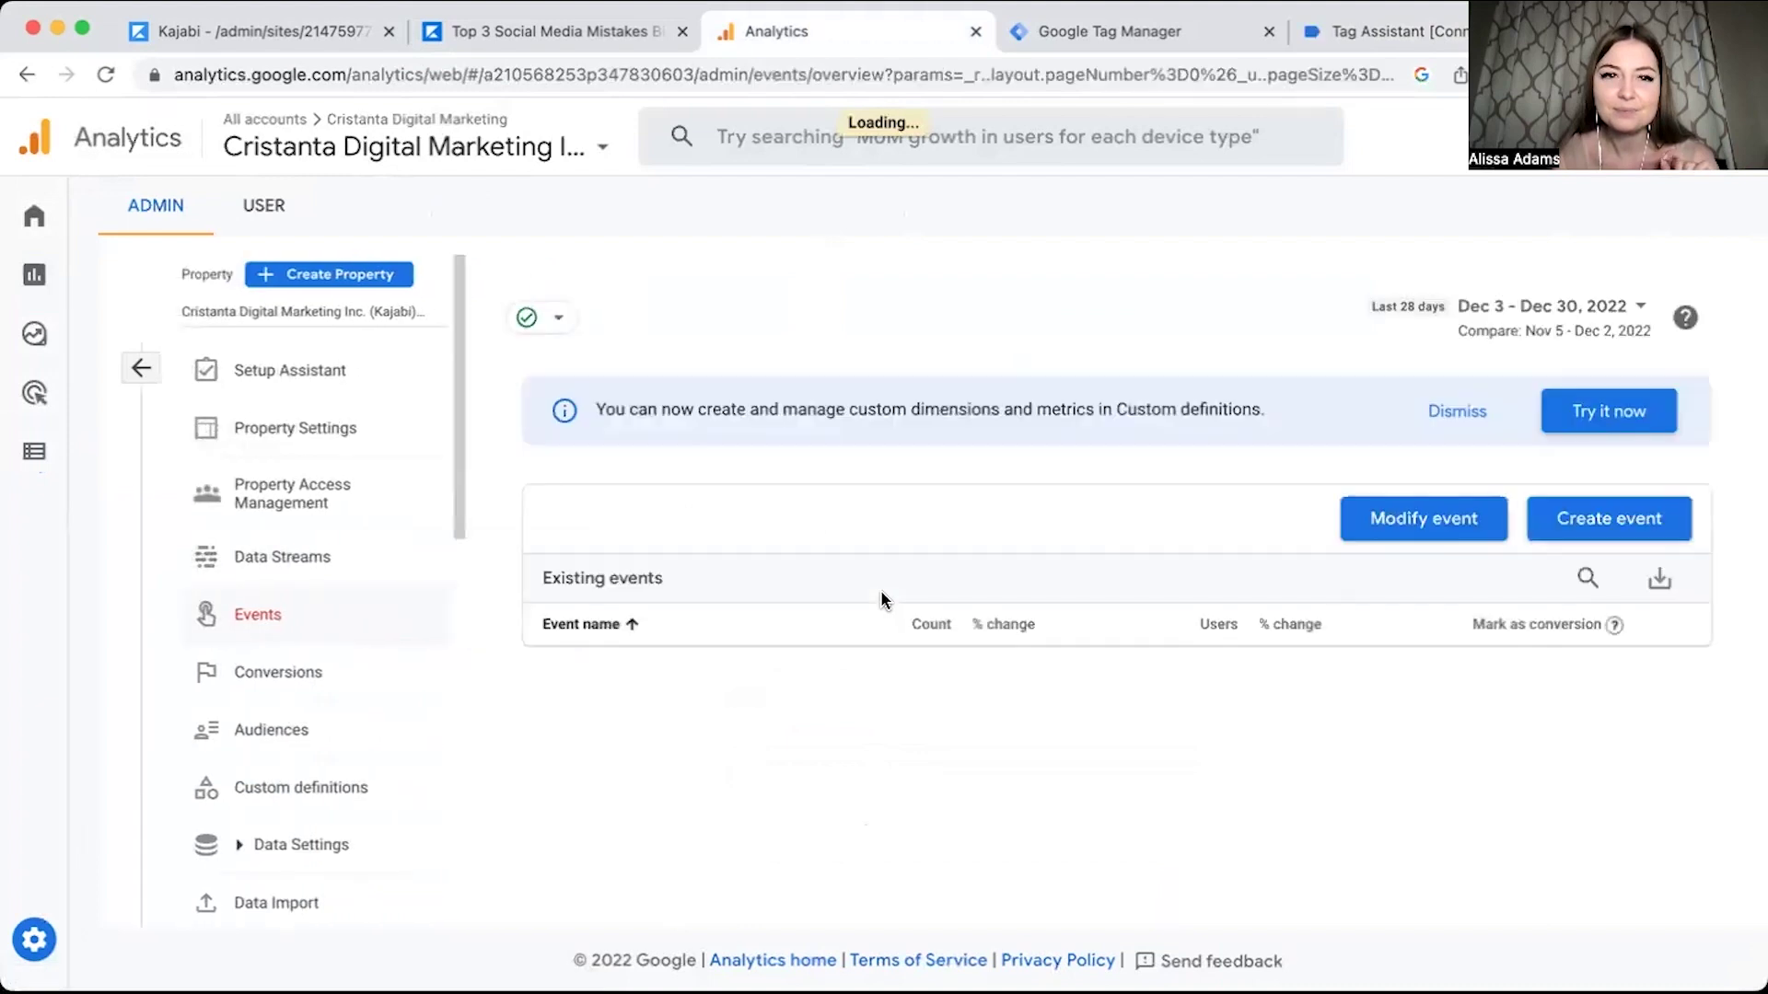
{"action": "scroll", "coordinate": [391, 730], "scroll_direction": "down", "scroll_amount": 5}
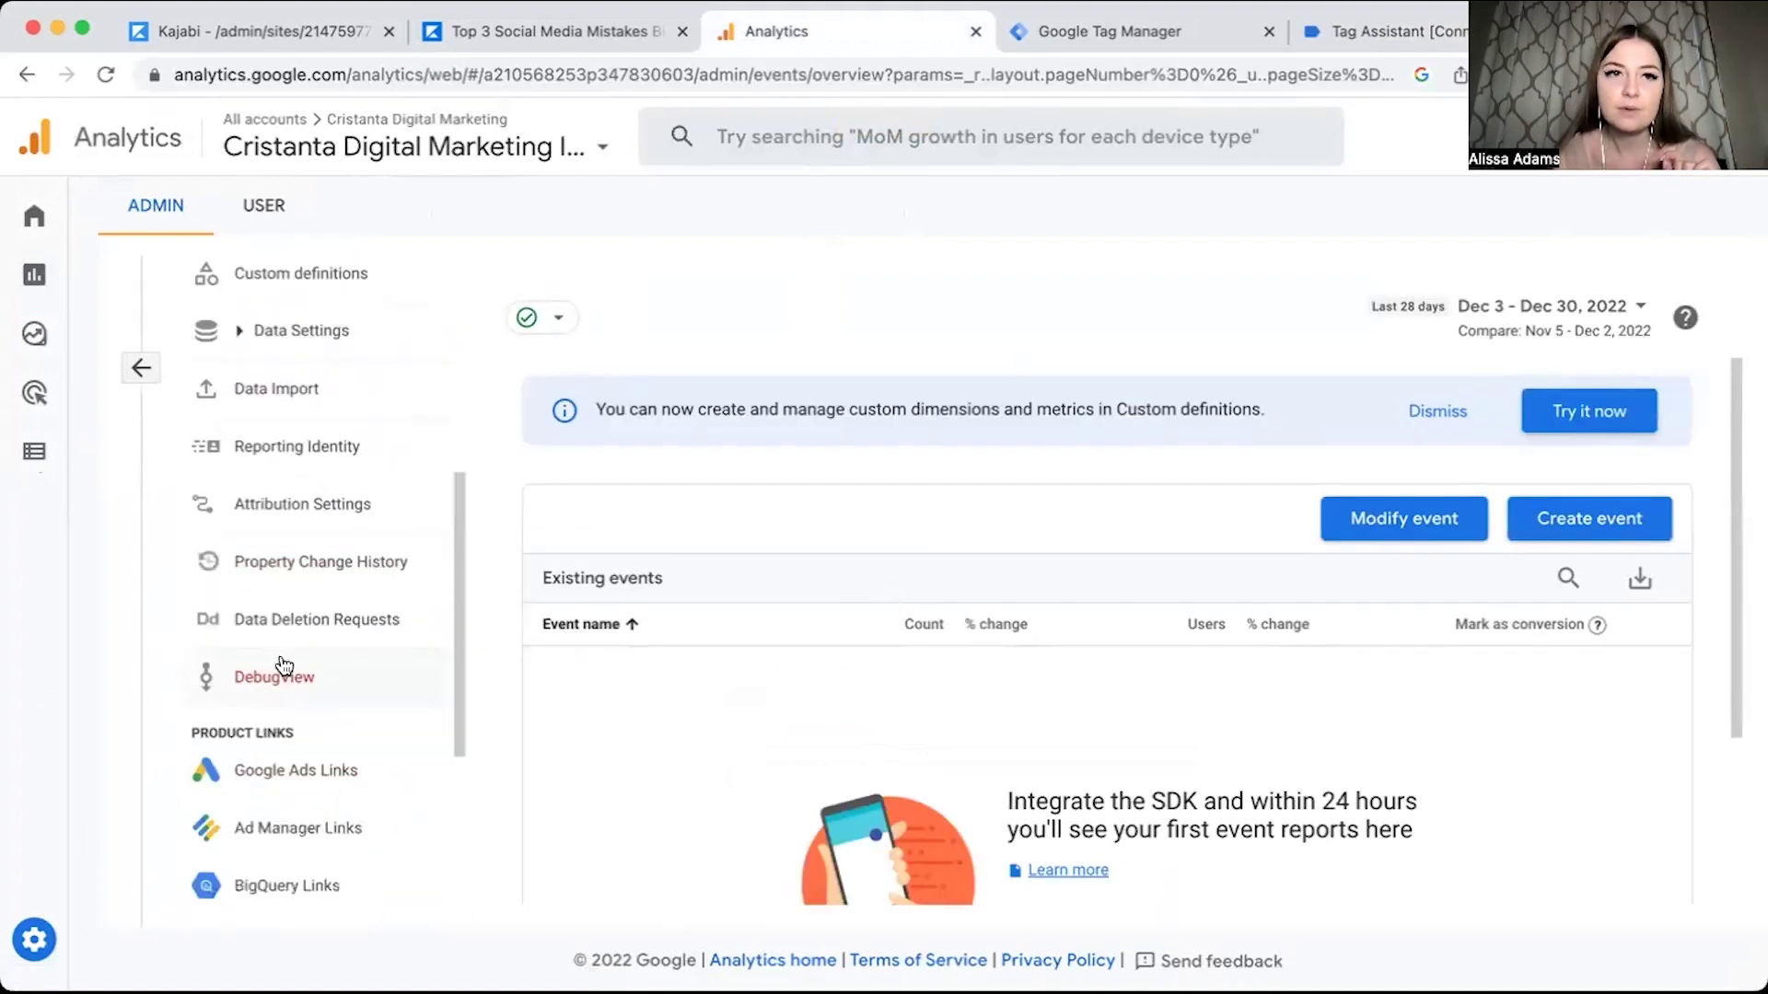
{"action": "left_click", "coordinate": [276, 680]}
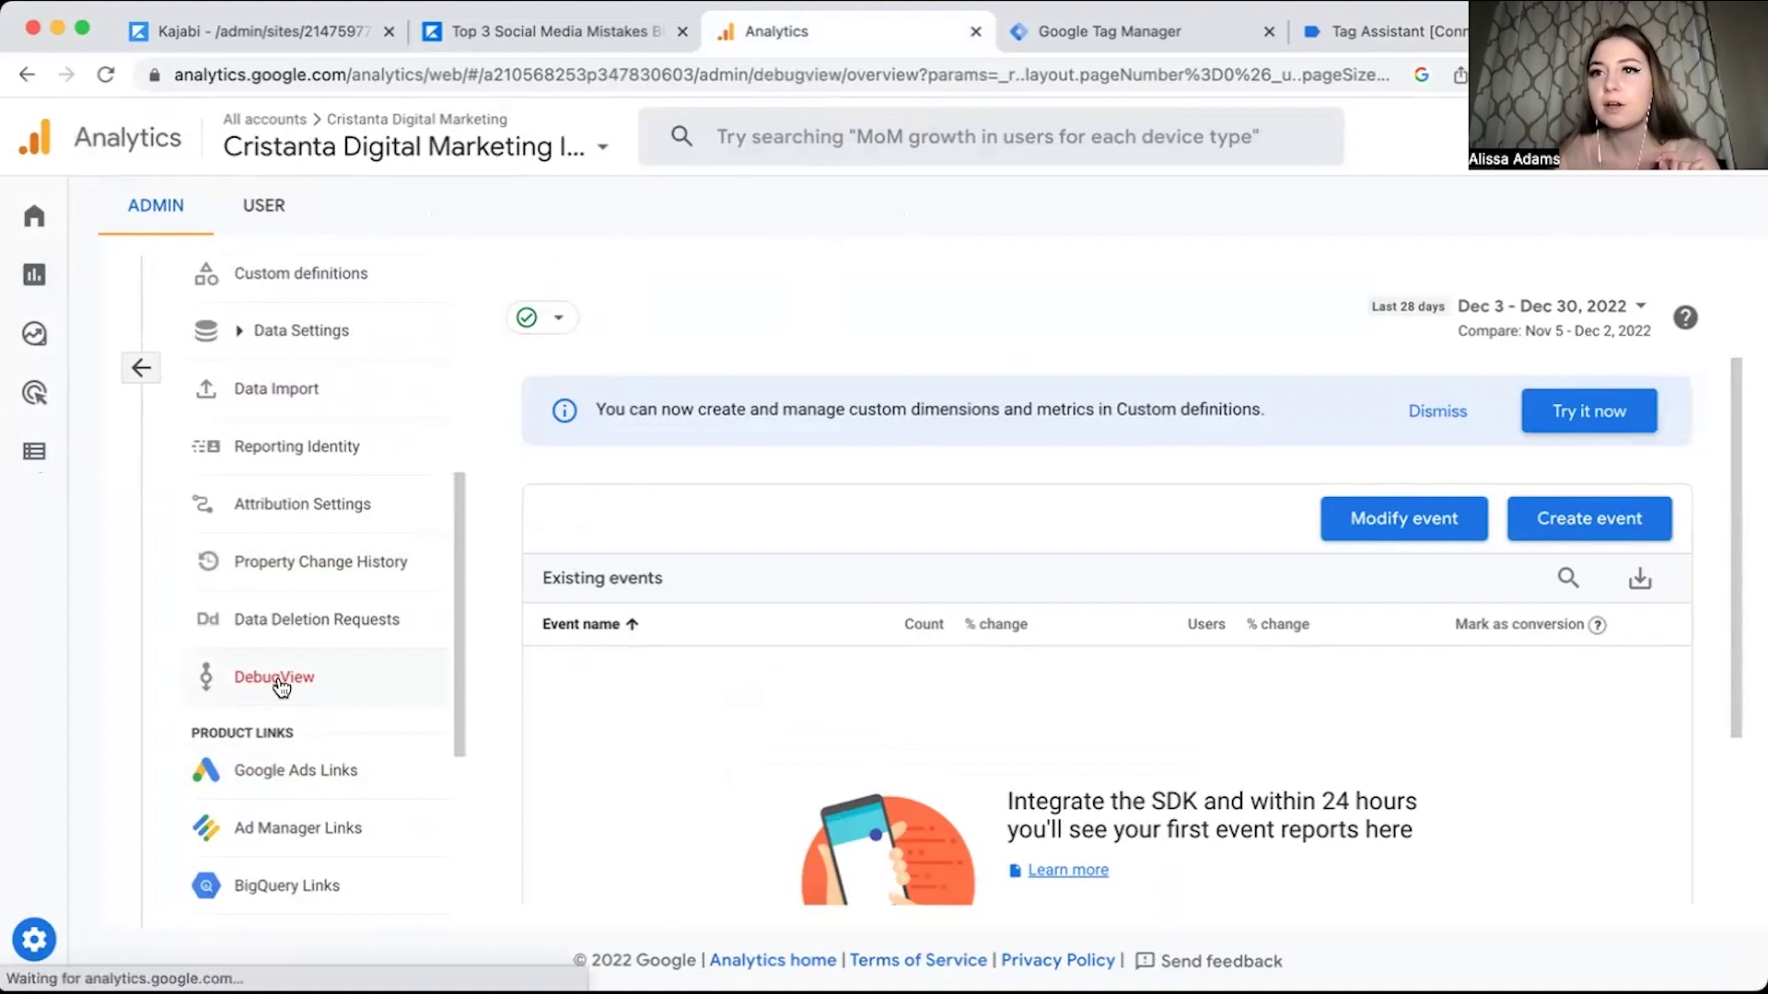
Examine the page view and website events in the DebugView timeline and return to the tag list in Google Tag Manager.
{"action": "scroll", "coordinate": [1105, 644], "scroll_direction": "down", "scroll_amount": 5}
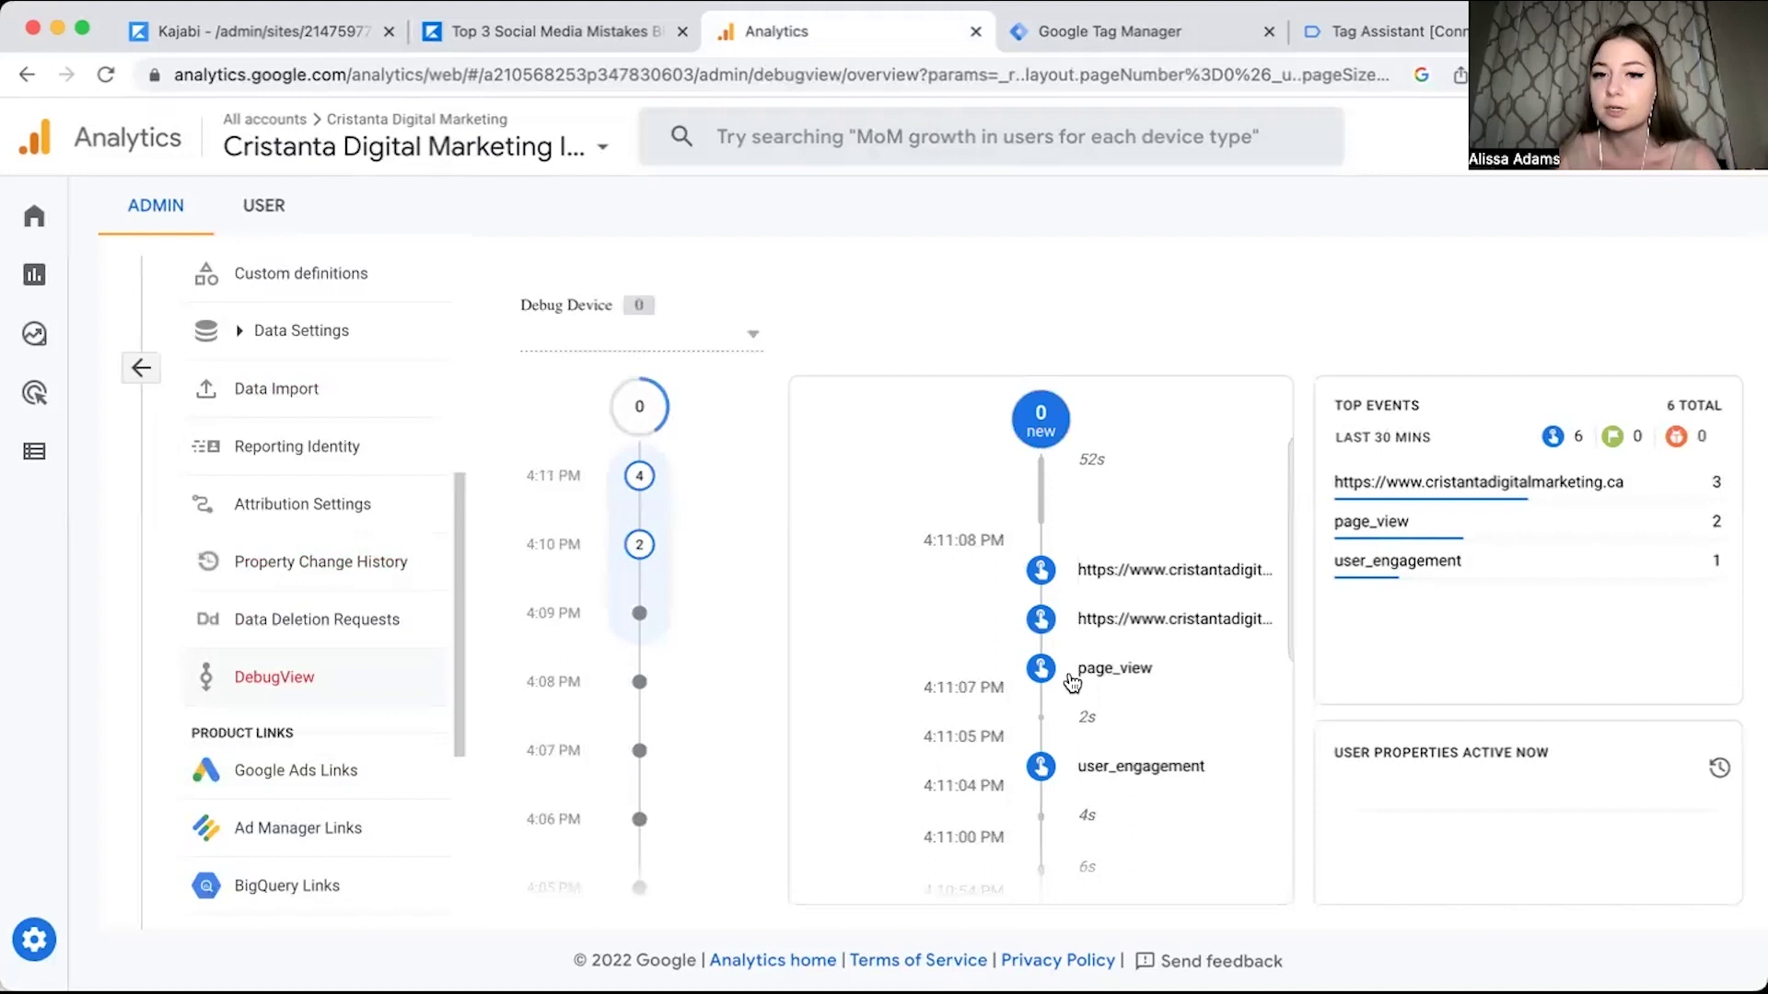
{"action": "scroll", "coordinate": [1115, 777], "scroll_direction": "down", "scroll_amount": 1}
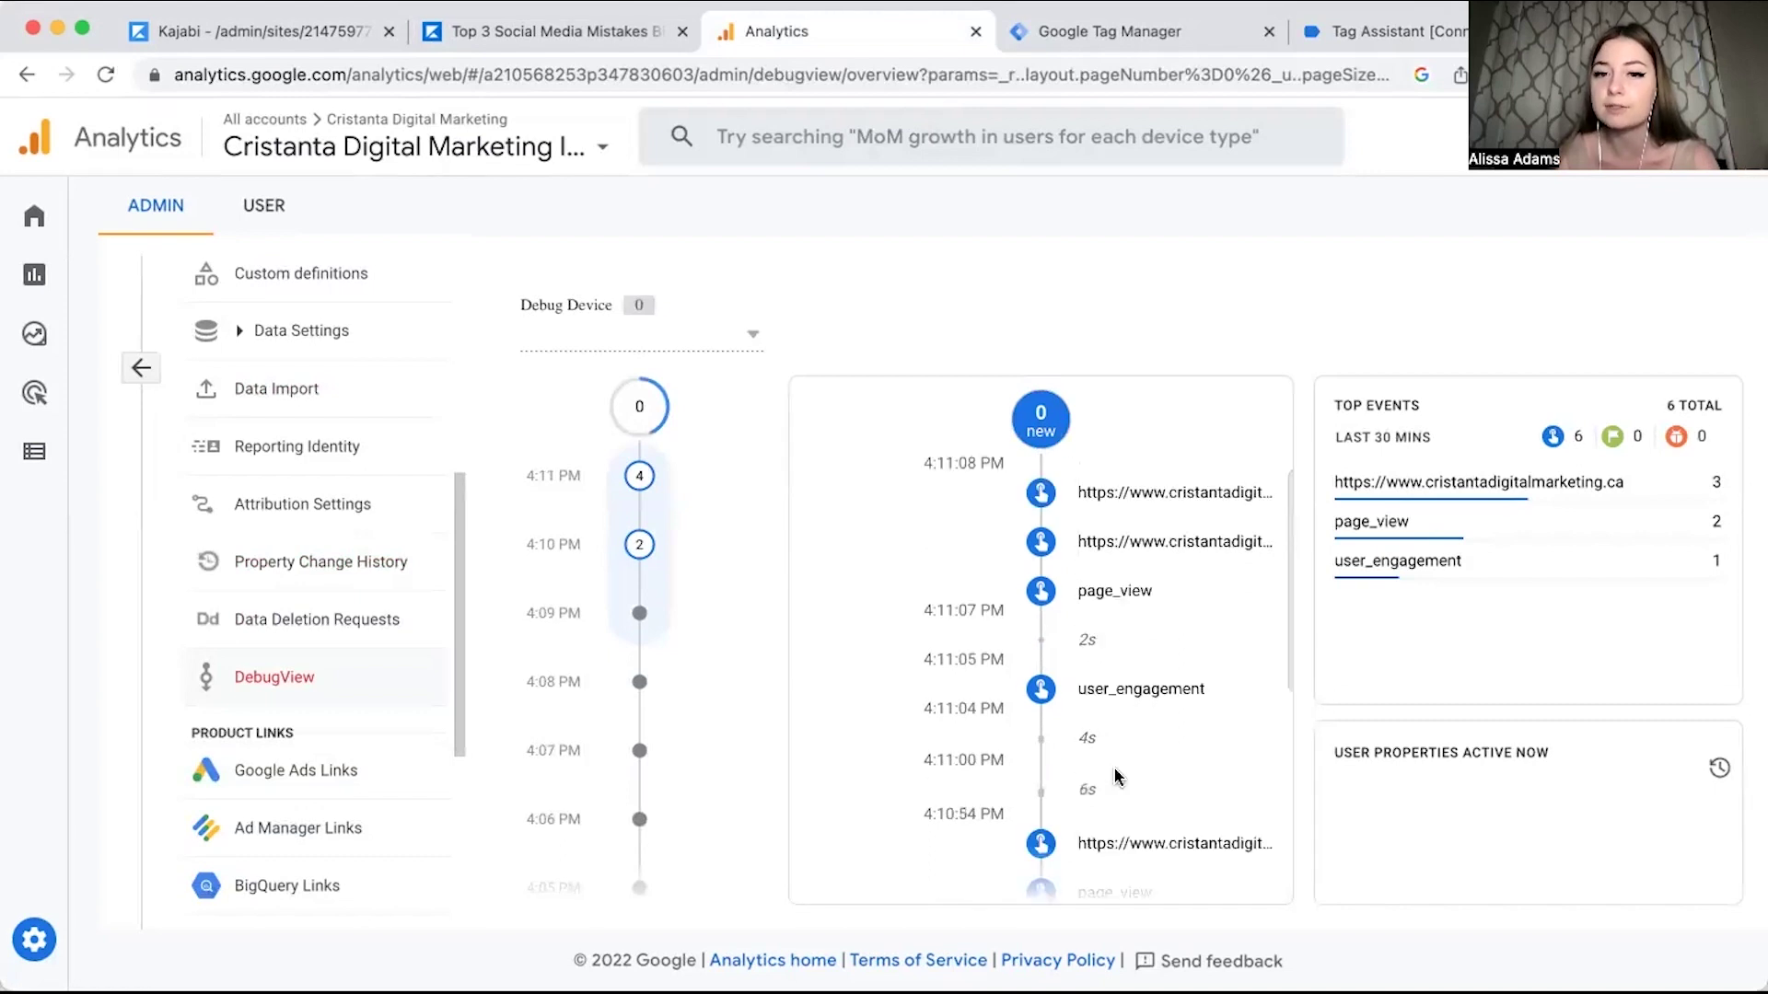
{"action": "scroll", "coordinate": [1115, 774], "scroll_direction": "down", "scroll_amount": 2}
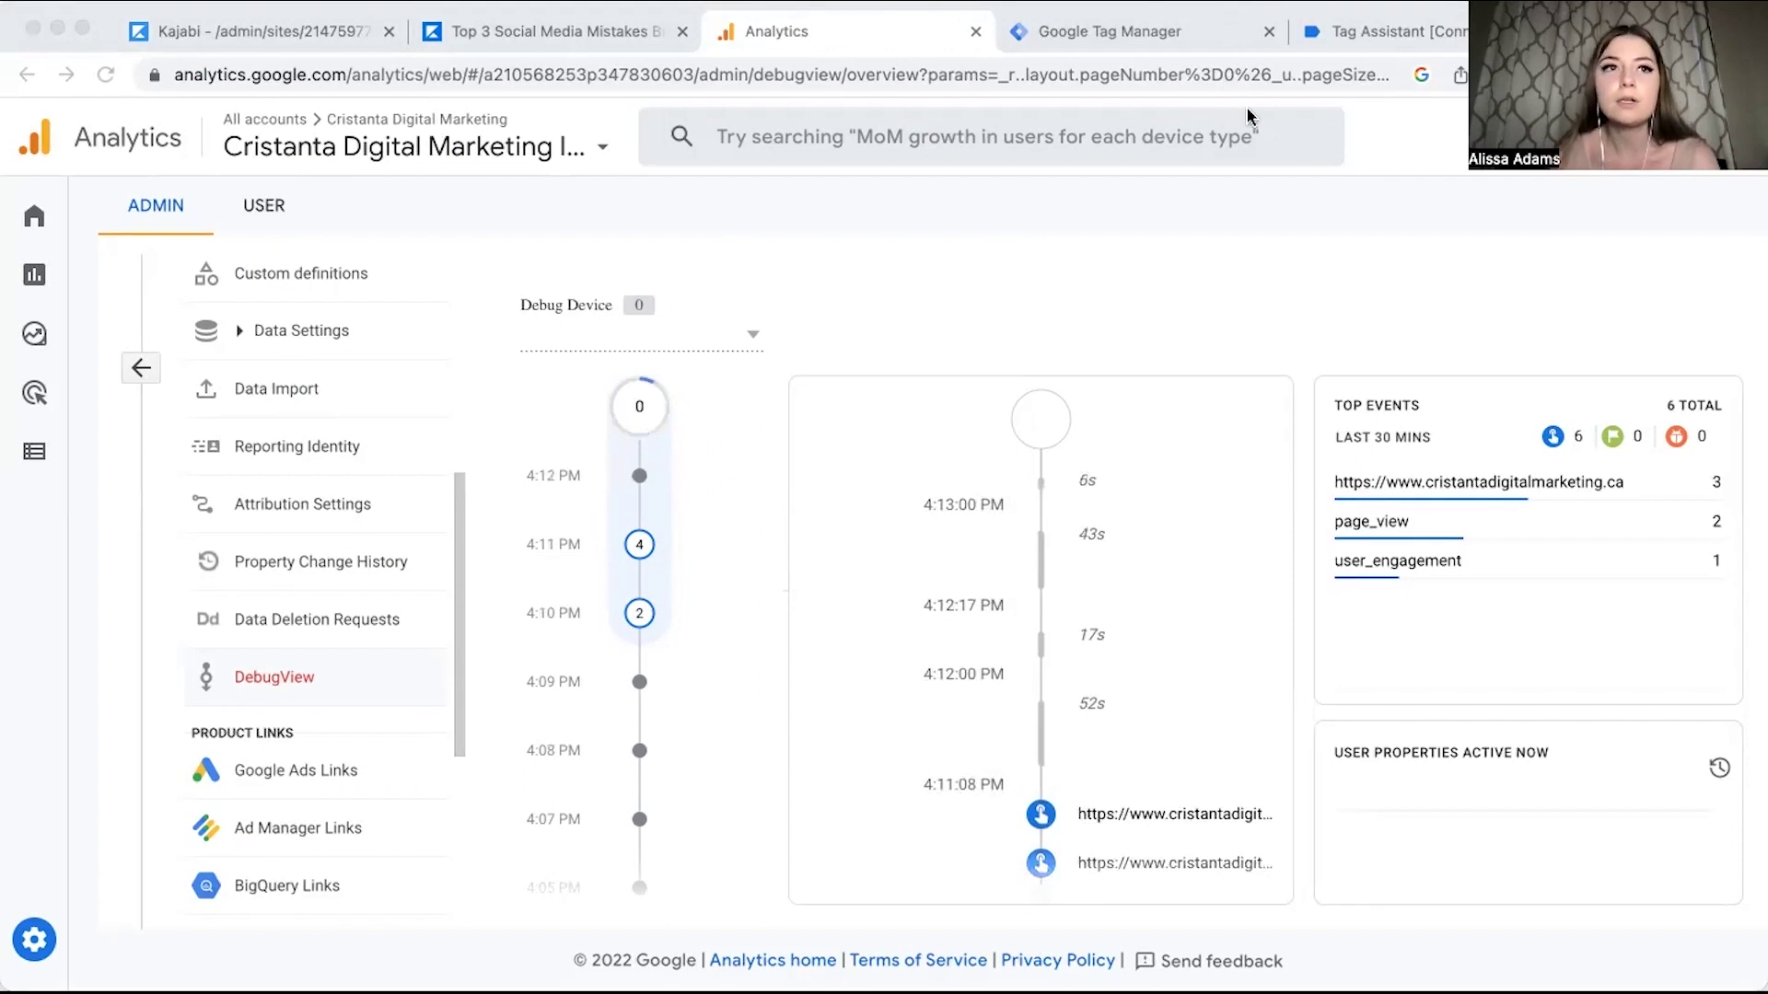
{"action": "left_click", "coordinate": [990, 528]}
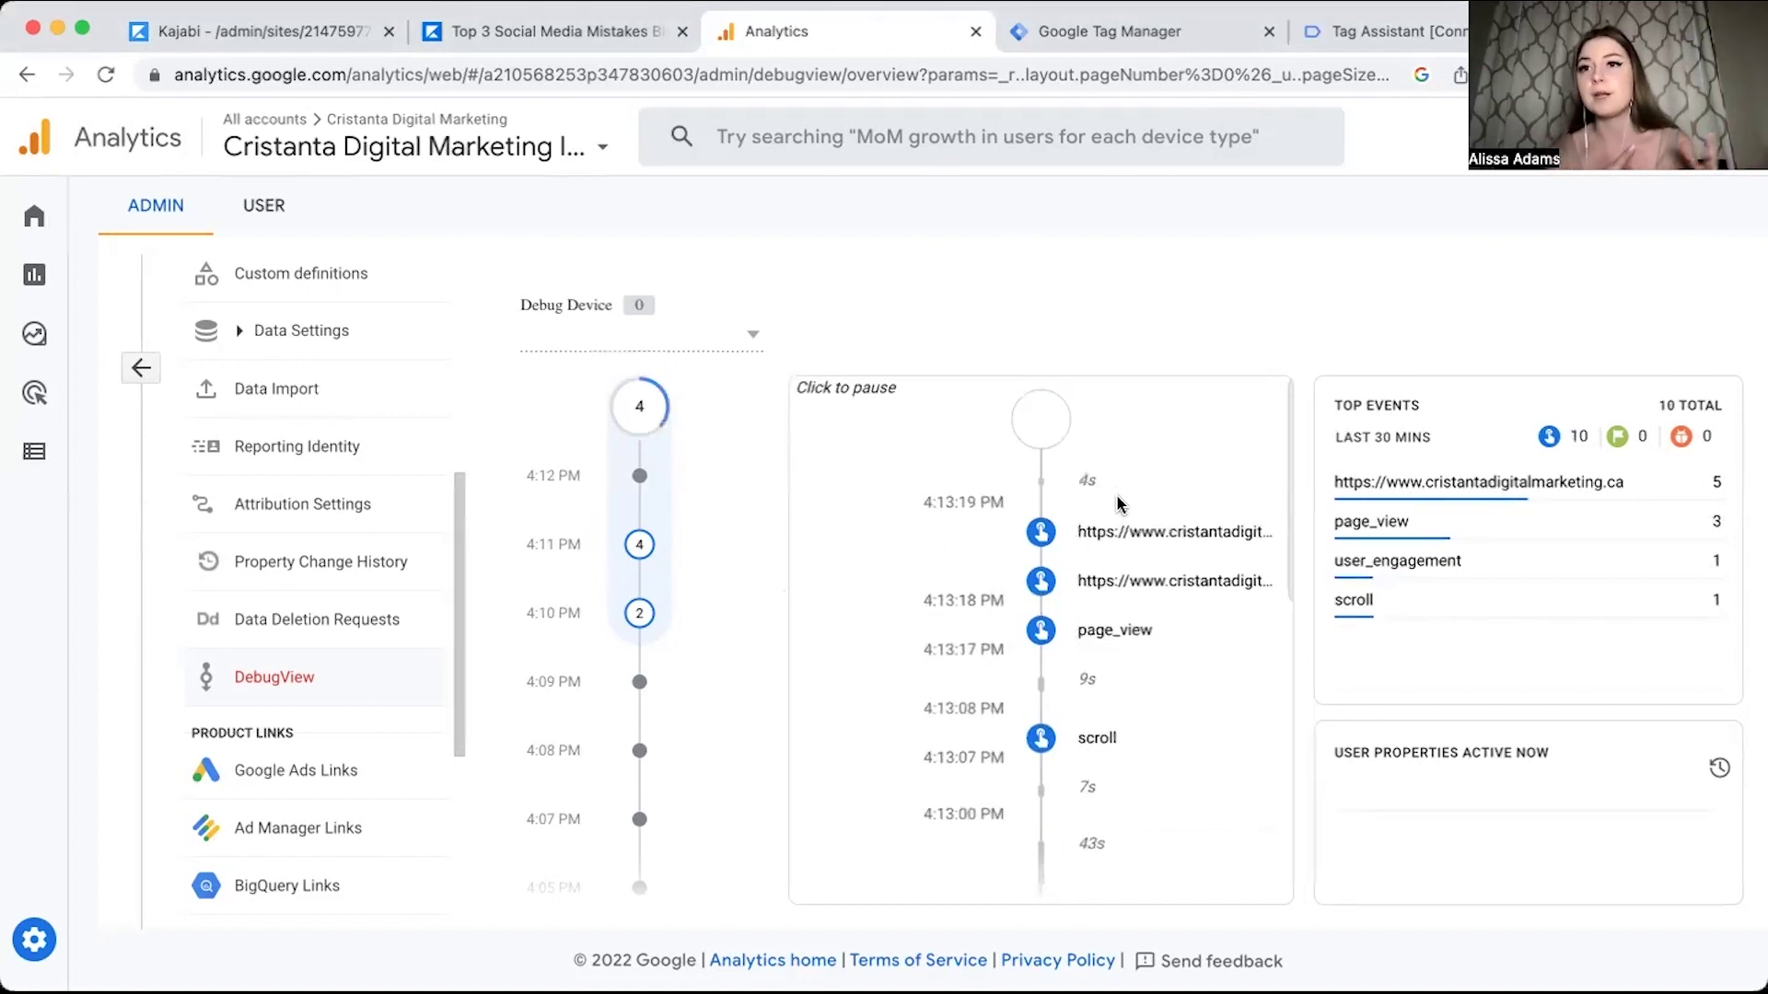
{"action": "key", "text": "ctrl+Tab"}
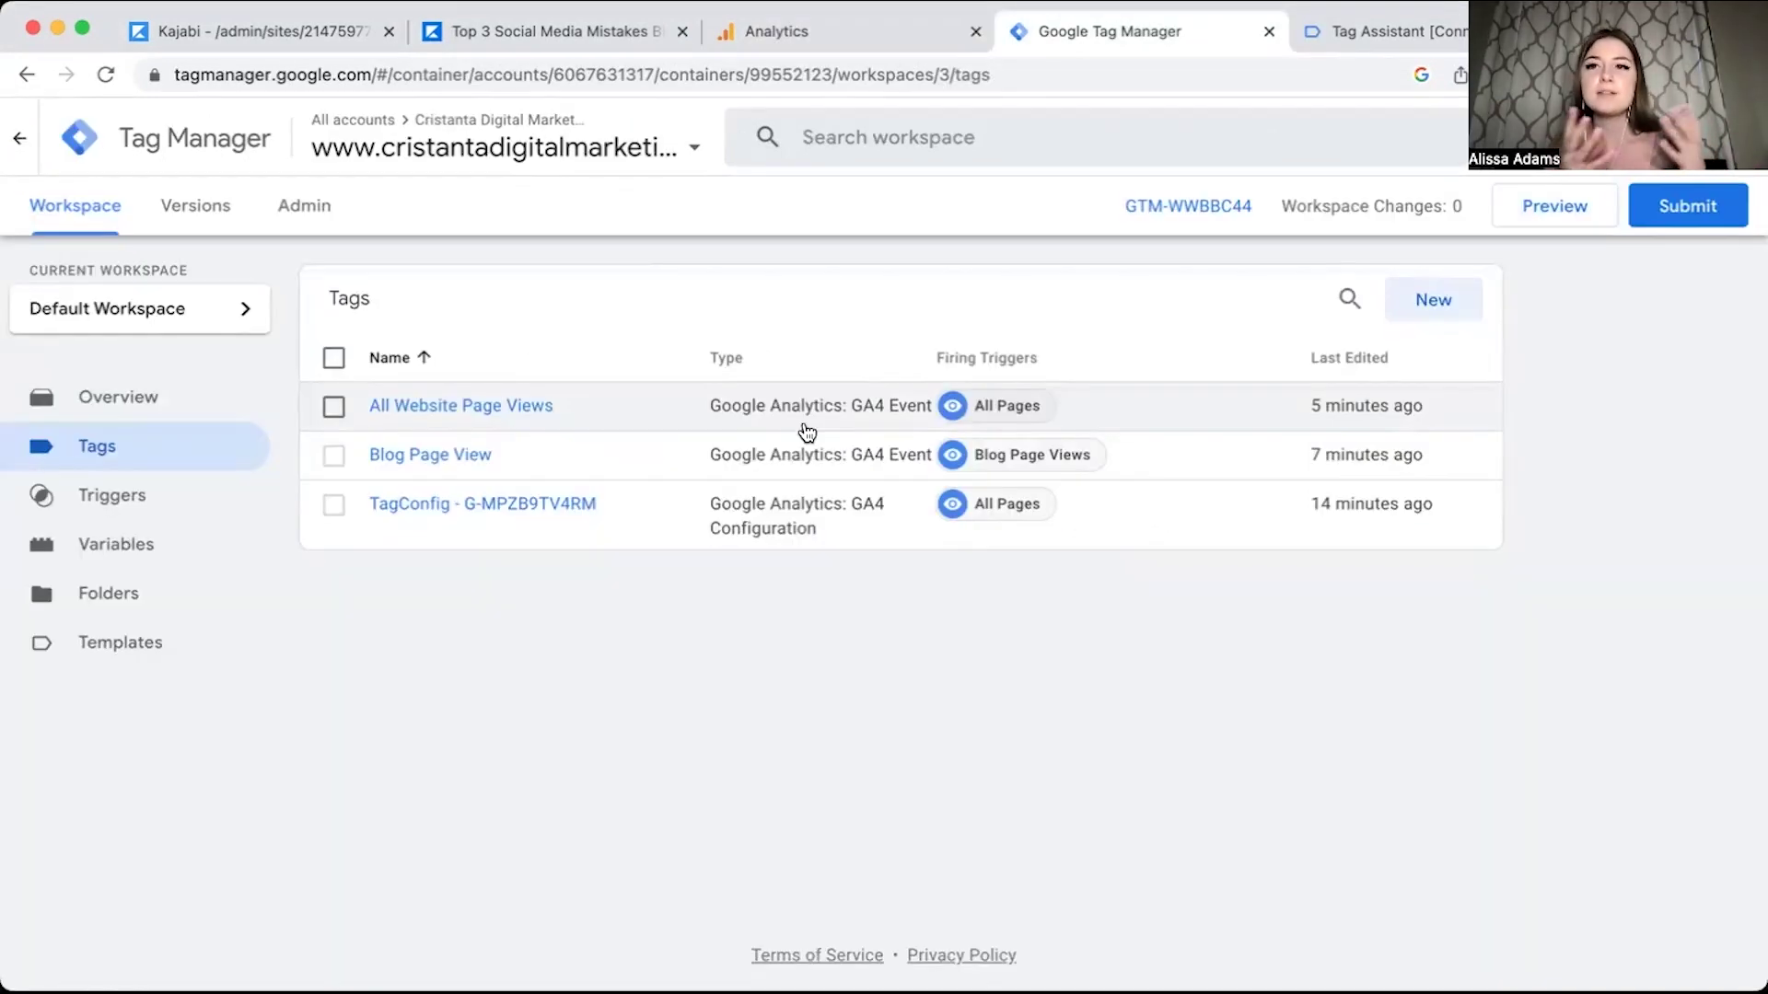